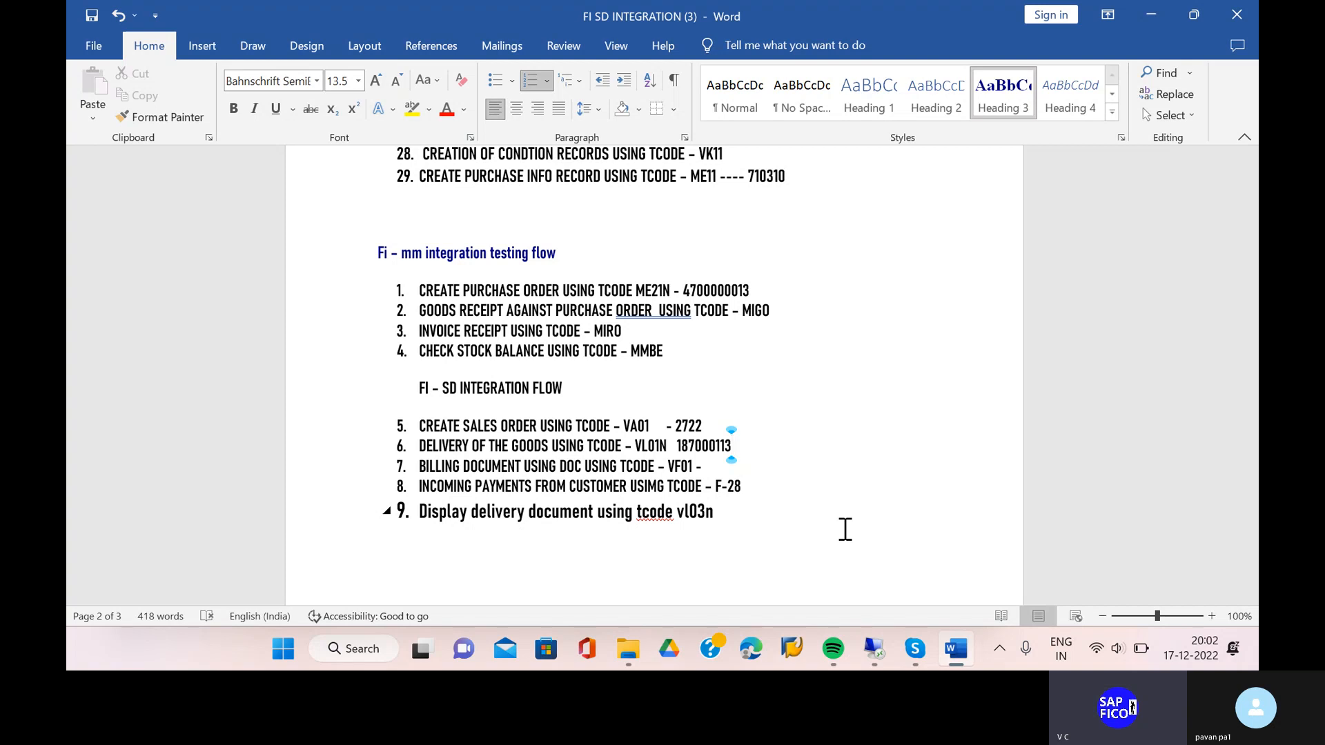
- Switch to SAP and display the MMBE stock overview for material 2691 in plant PAV1
left_click(874, 652)
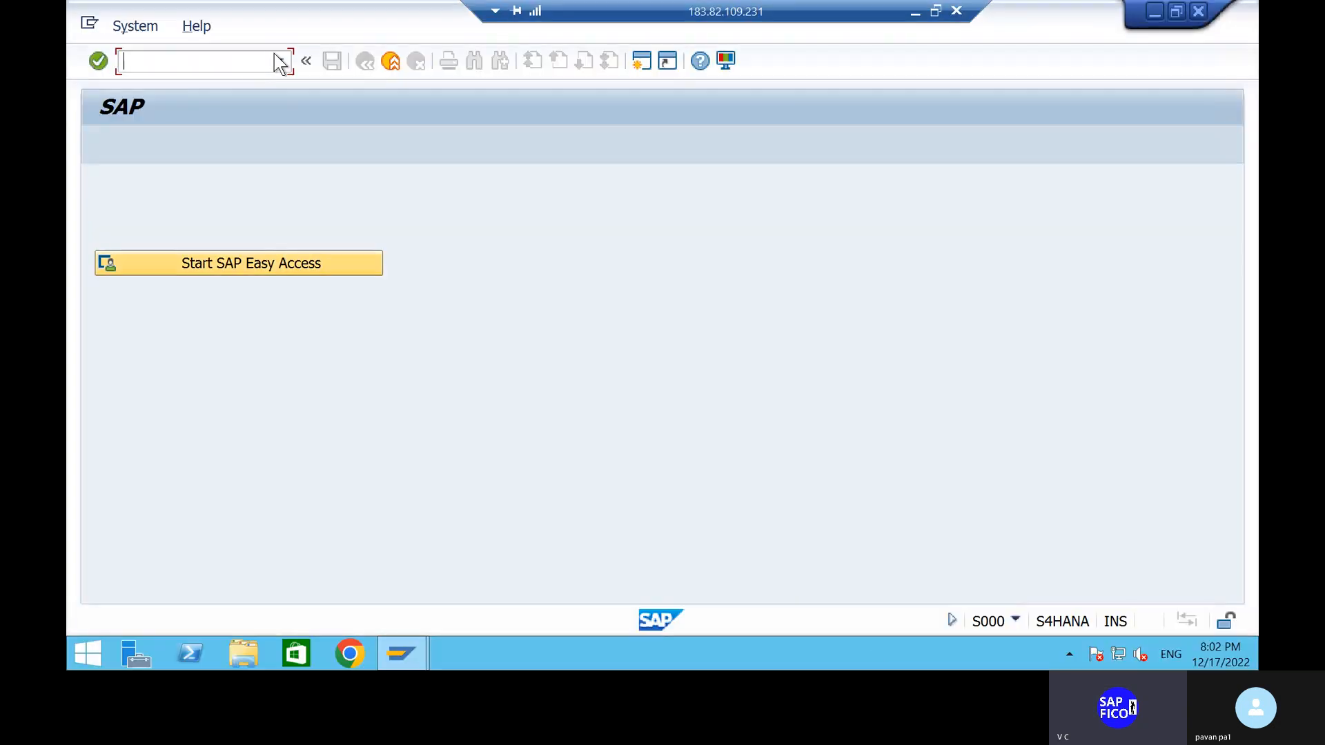
type("MMB")
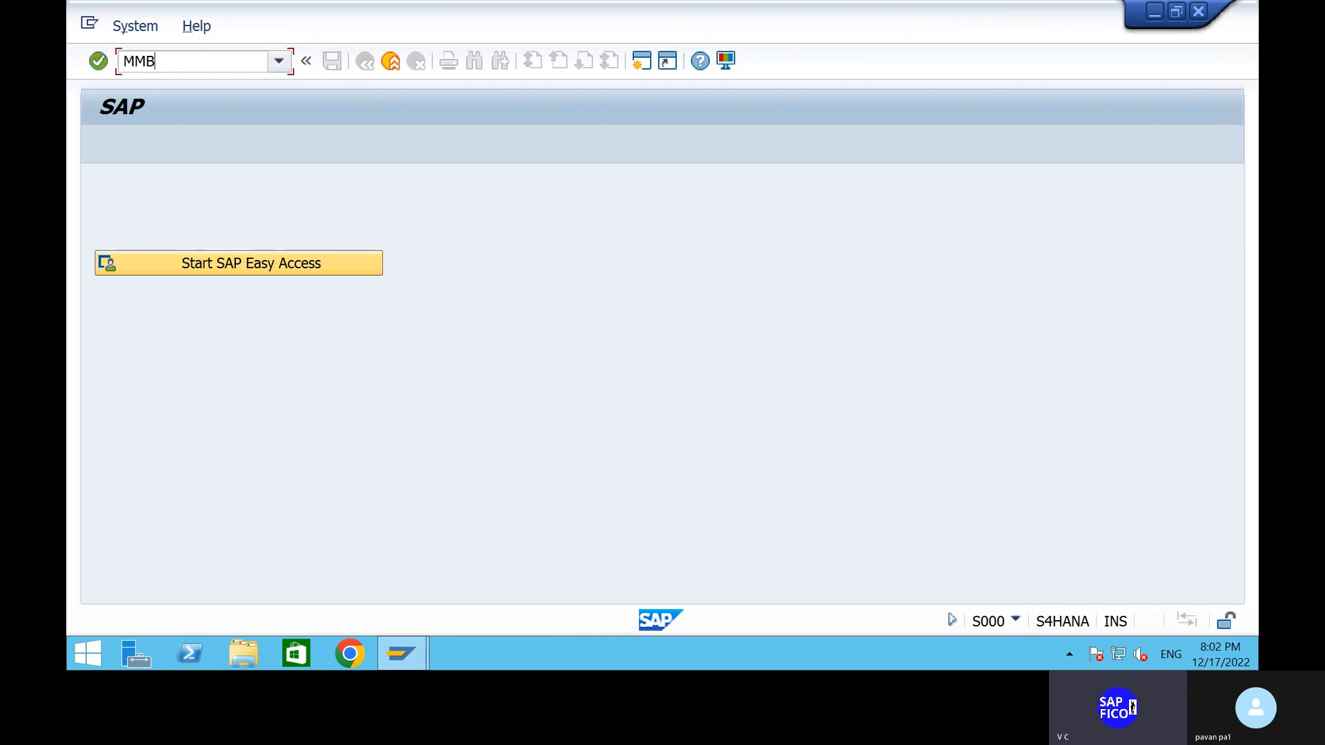
type("E")
key("Return")
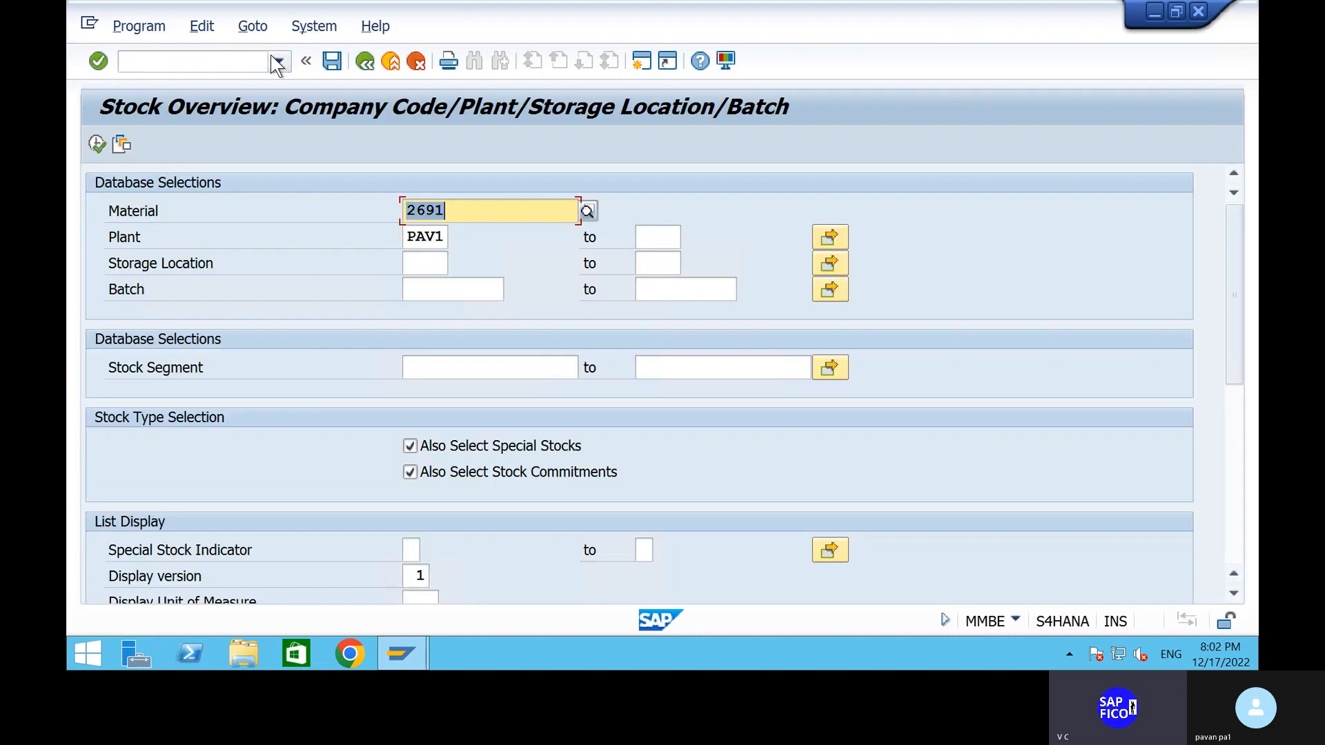
left_click(96, 145)
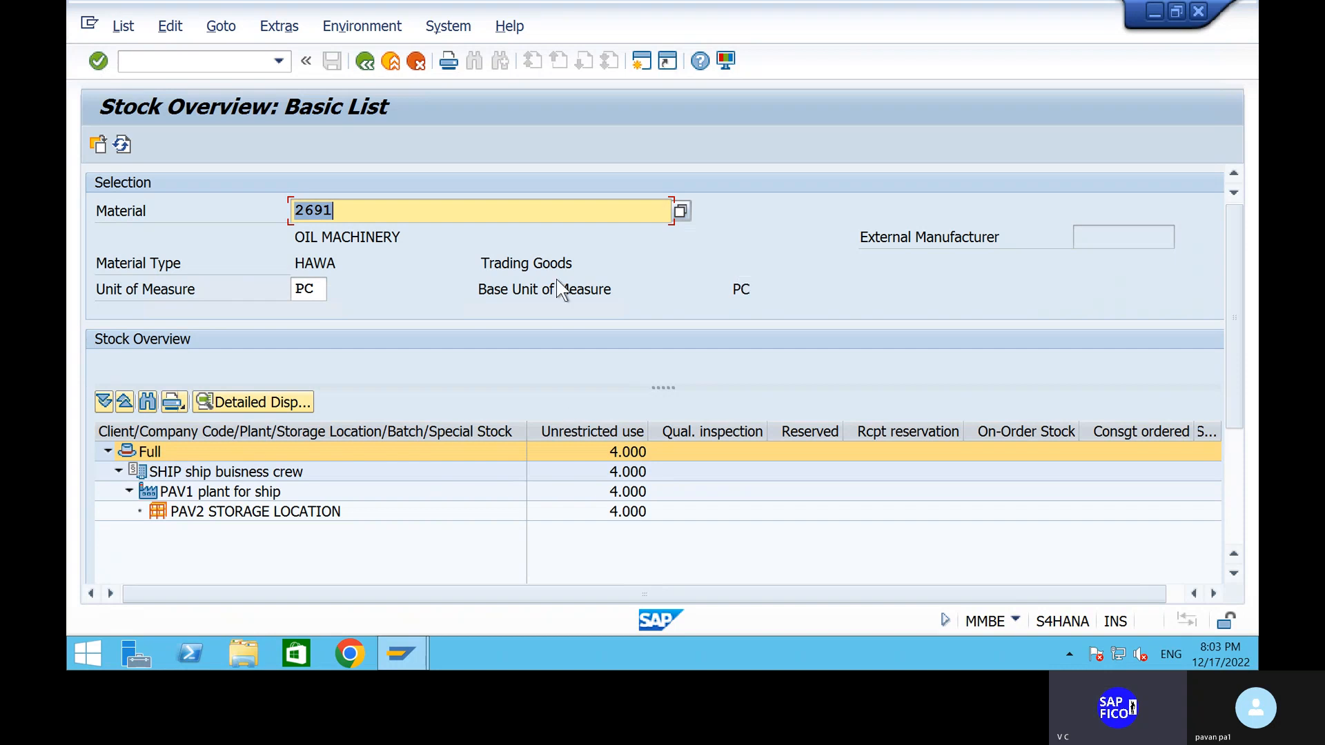
- Start transaction FBL5N and run the open line items report for the preset customer in company code SHIP
left_click(266, 61)
type("/N")
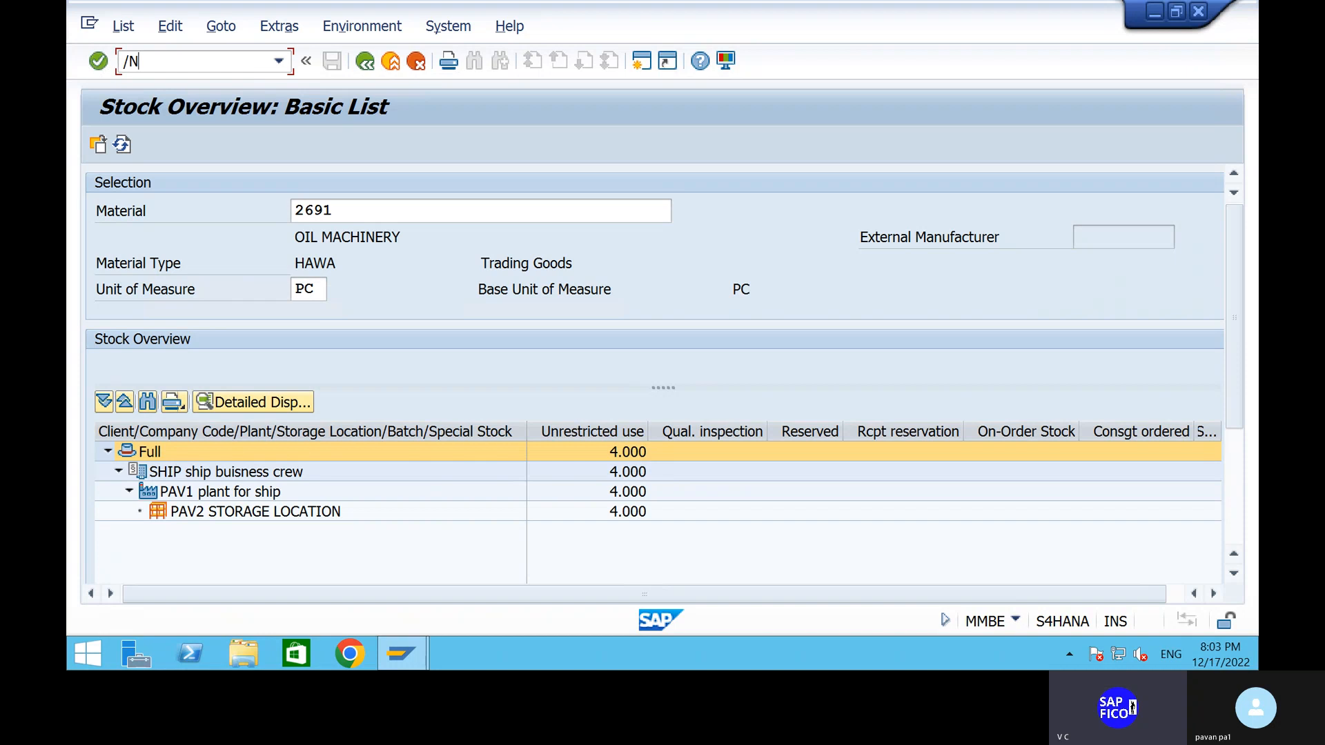
type("FBL5N")
key("Return")
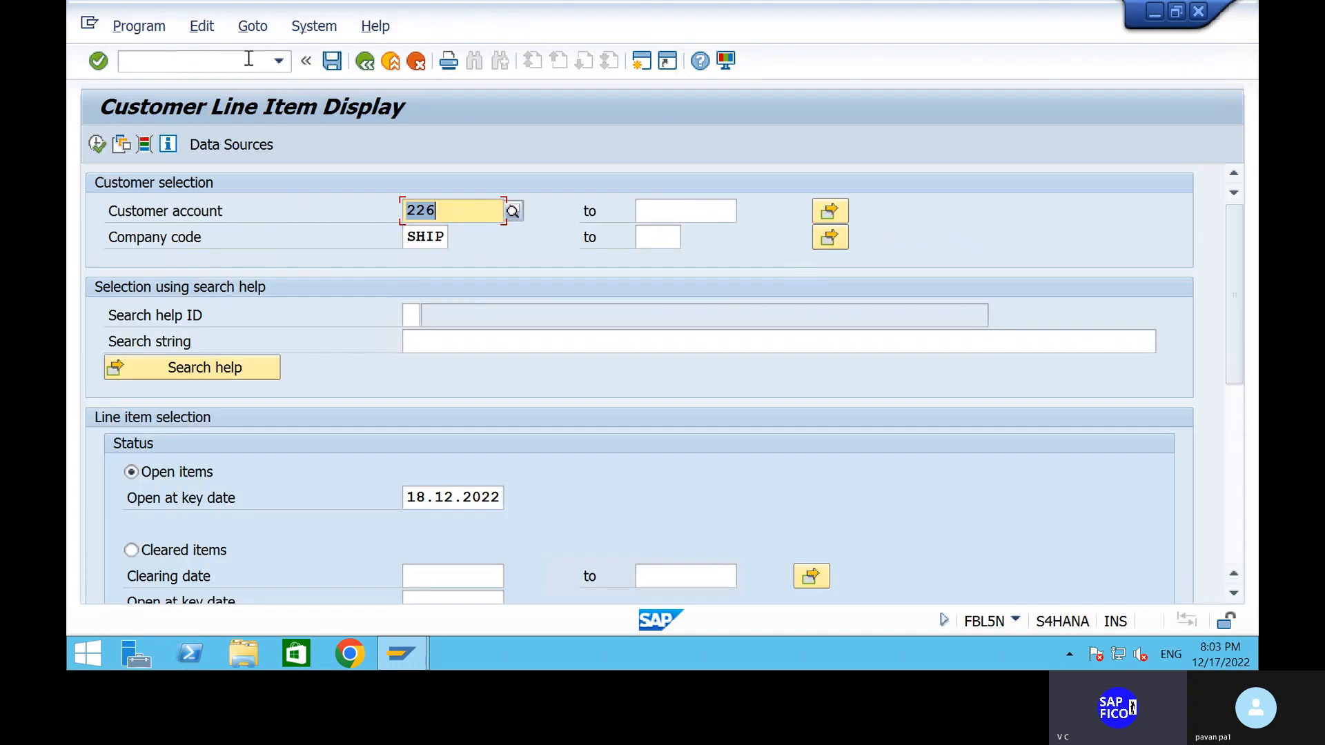
left_click(98, 146)
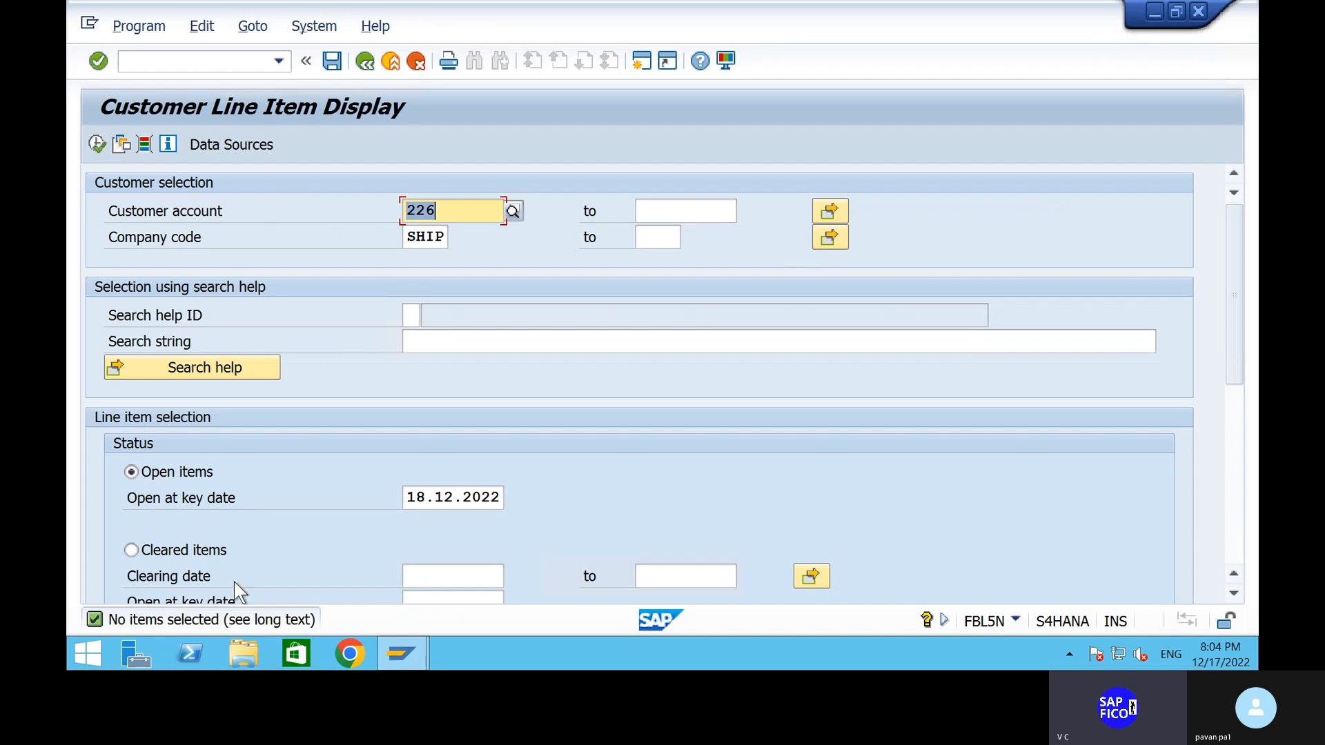
- Display the customer's cleared line items and review all columns of the list, including clearing documents and payment dates
left_click(131, 551)
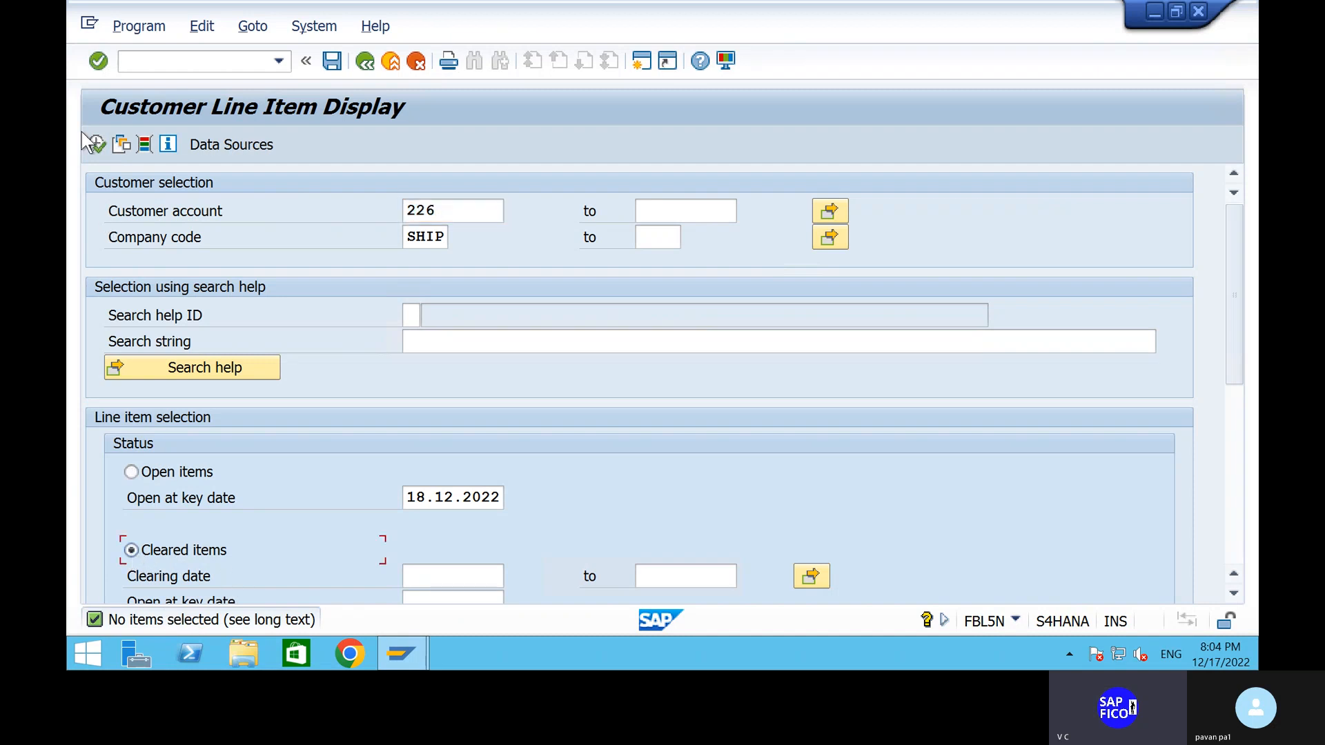
left_click(96, 144)
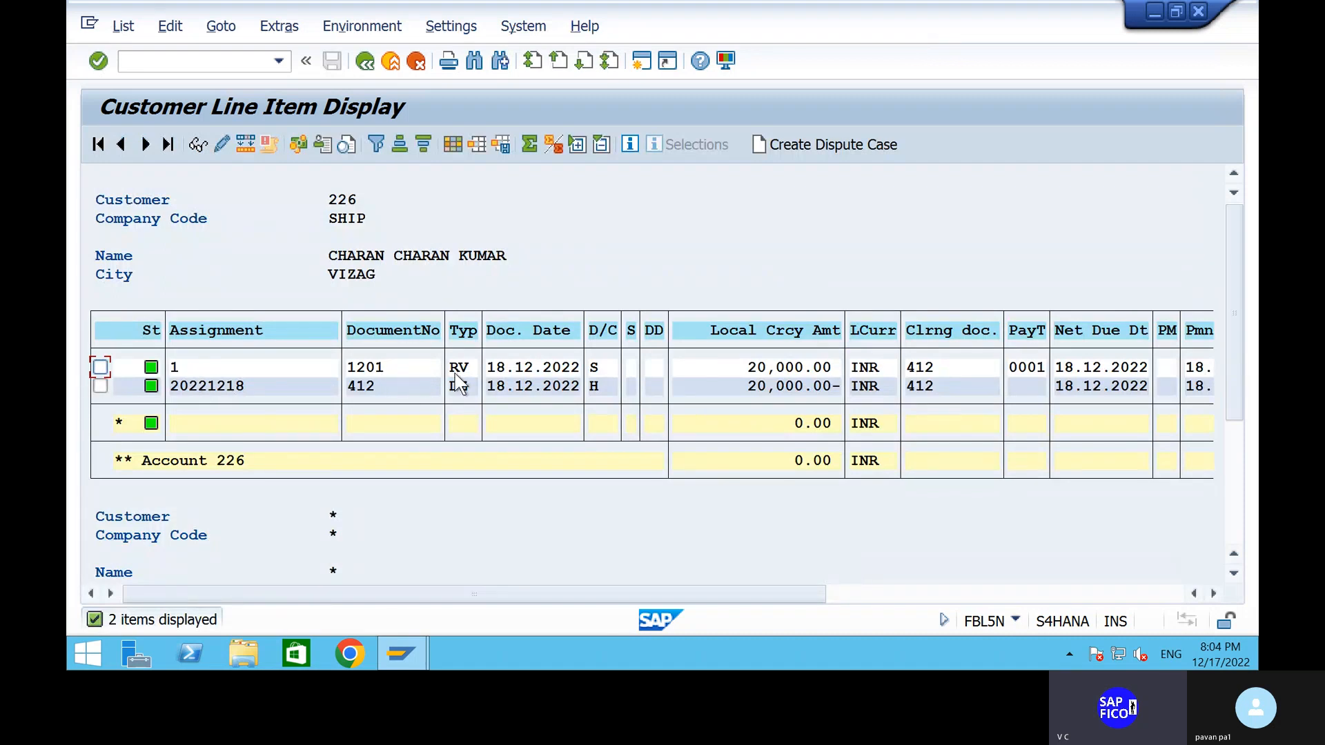
left_click(855, 598)
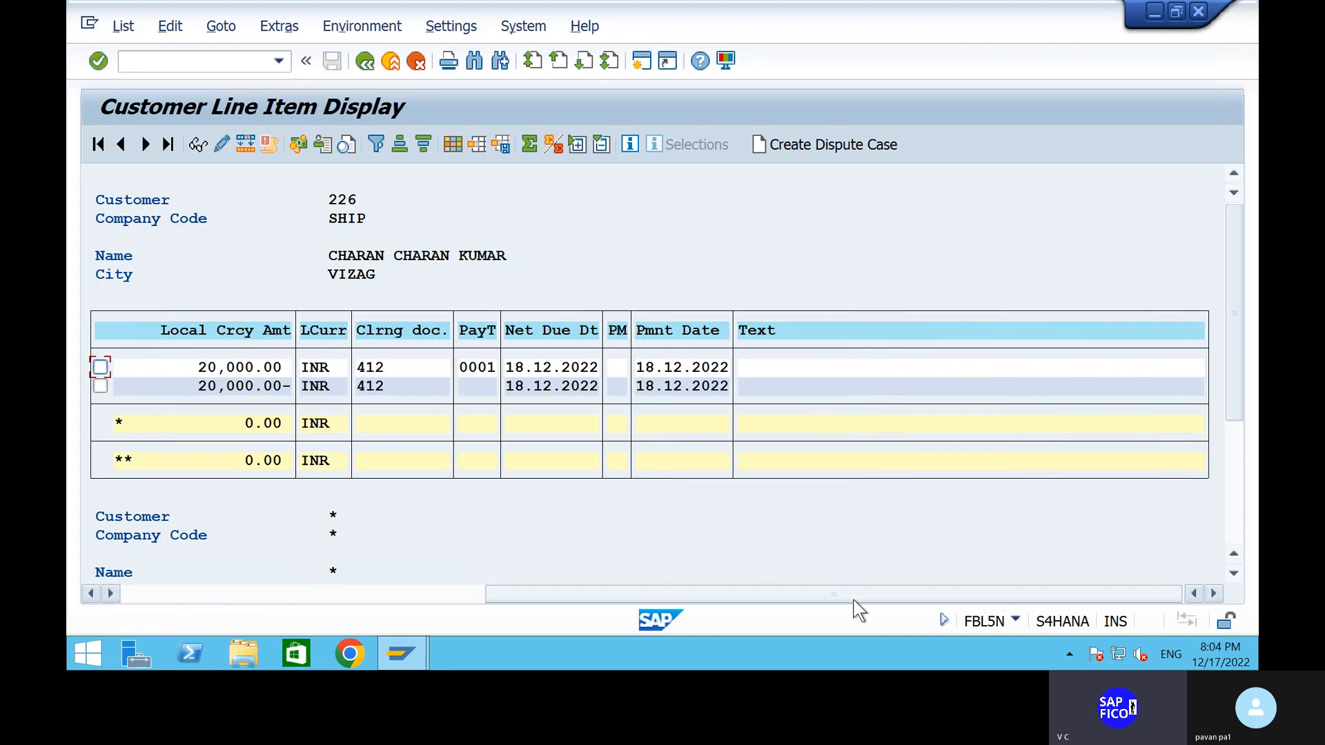
left_click(426, 597)
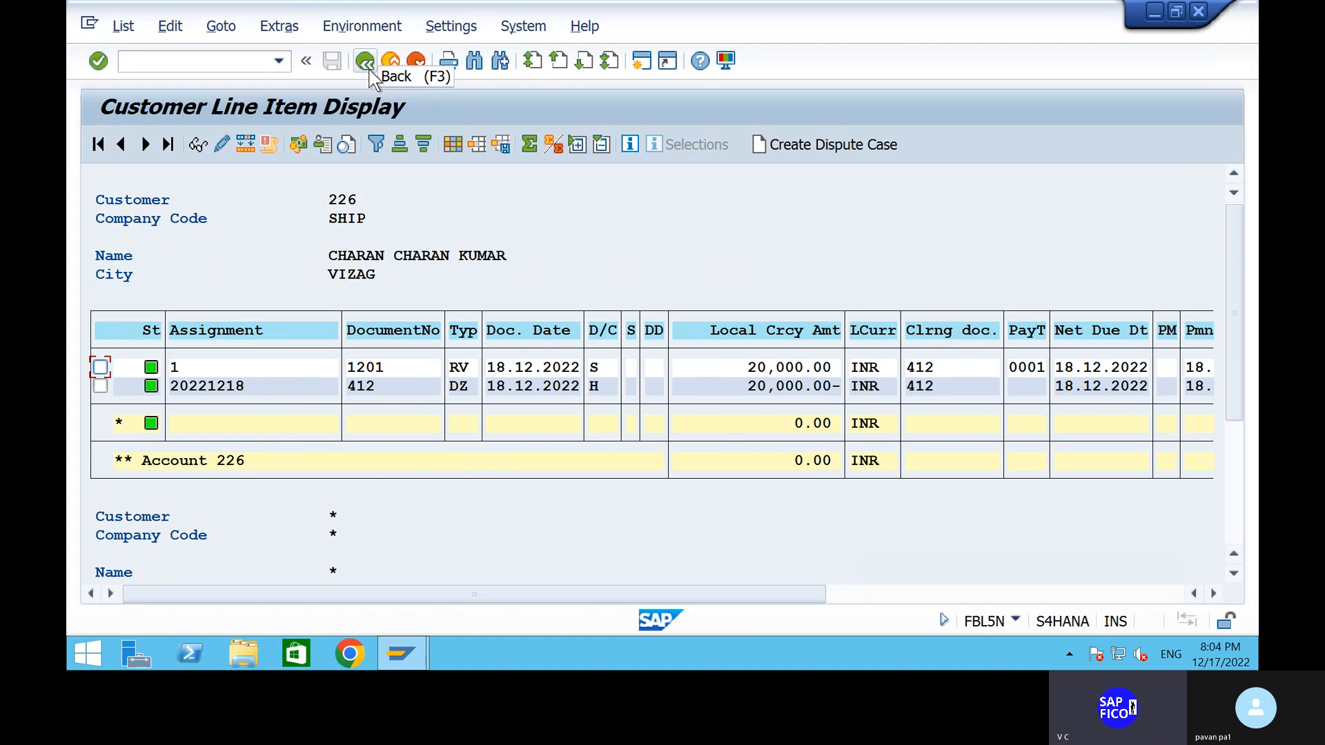
- Display accounting document 1201 of company code SHIP with transaction FB03, review its line items, and exit the transaction
left_click(210, 61)
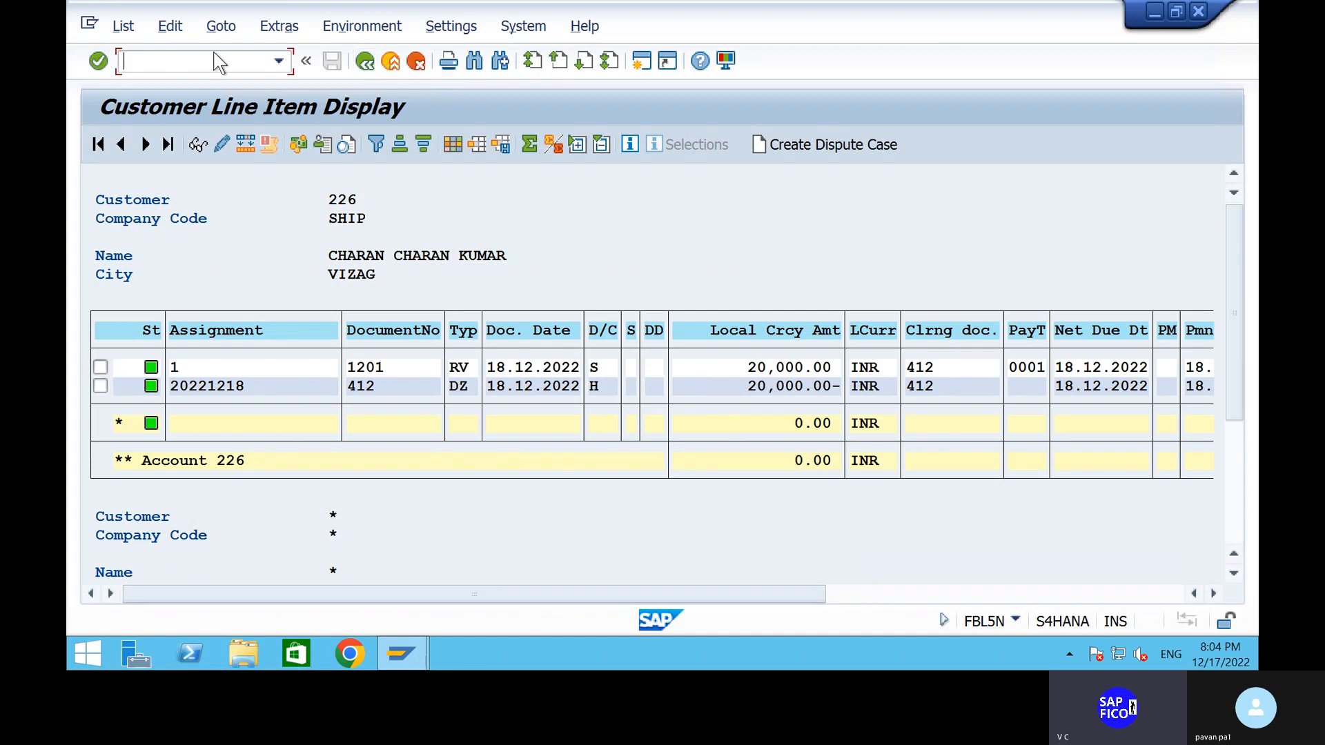
type("/NFB03")
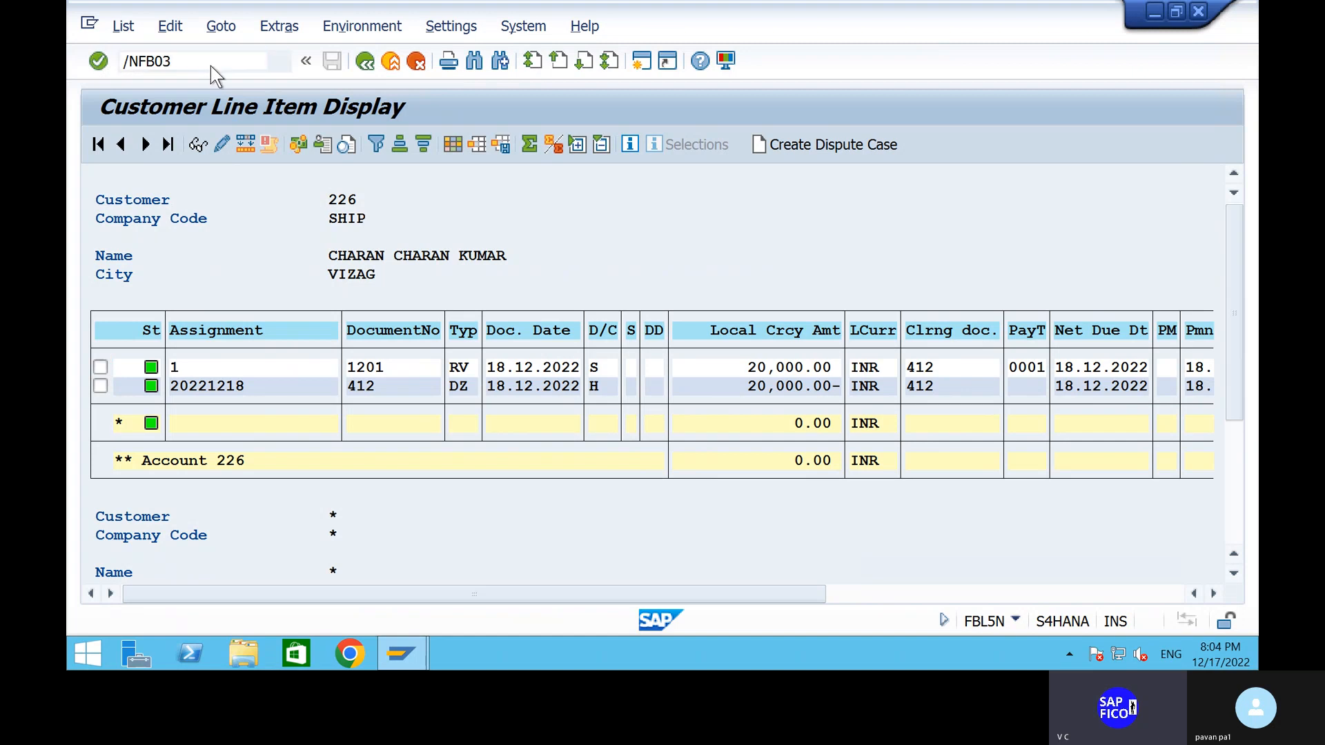
key("Return")
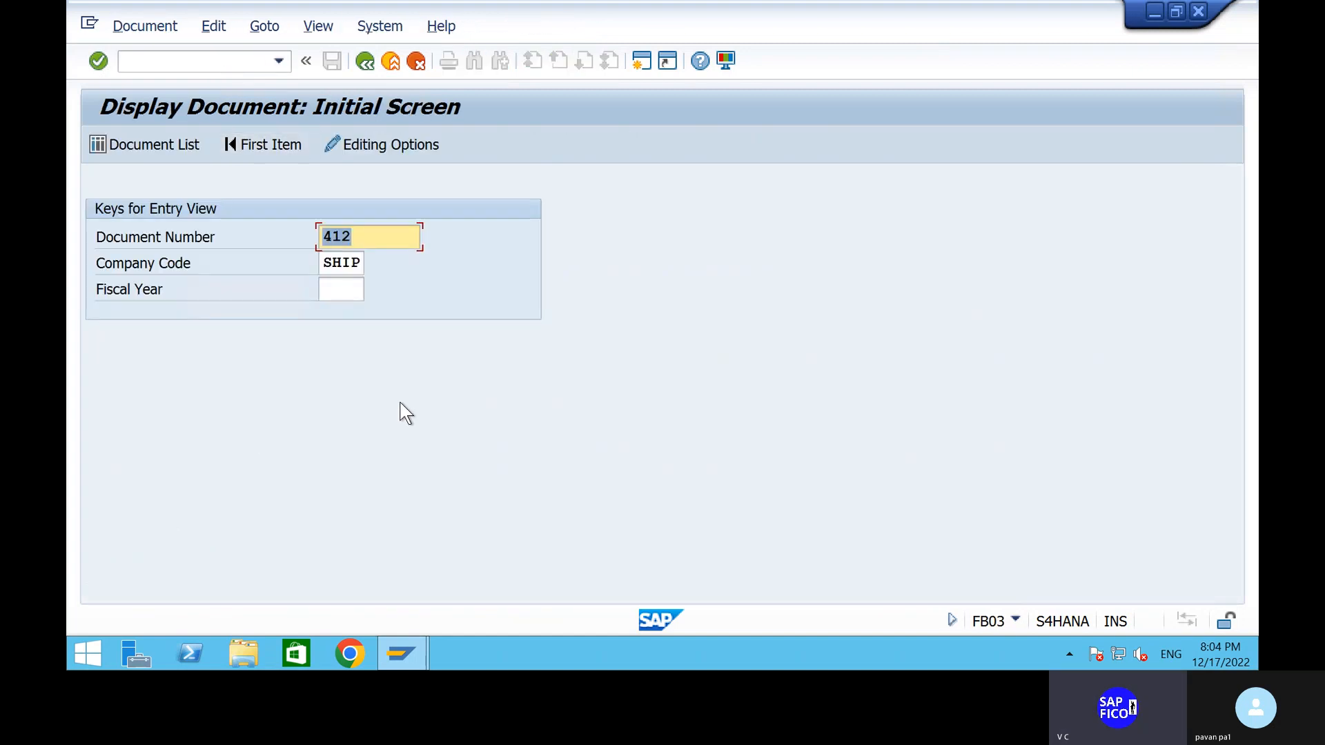
key("BackSpace")
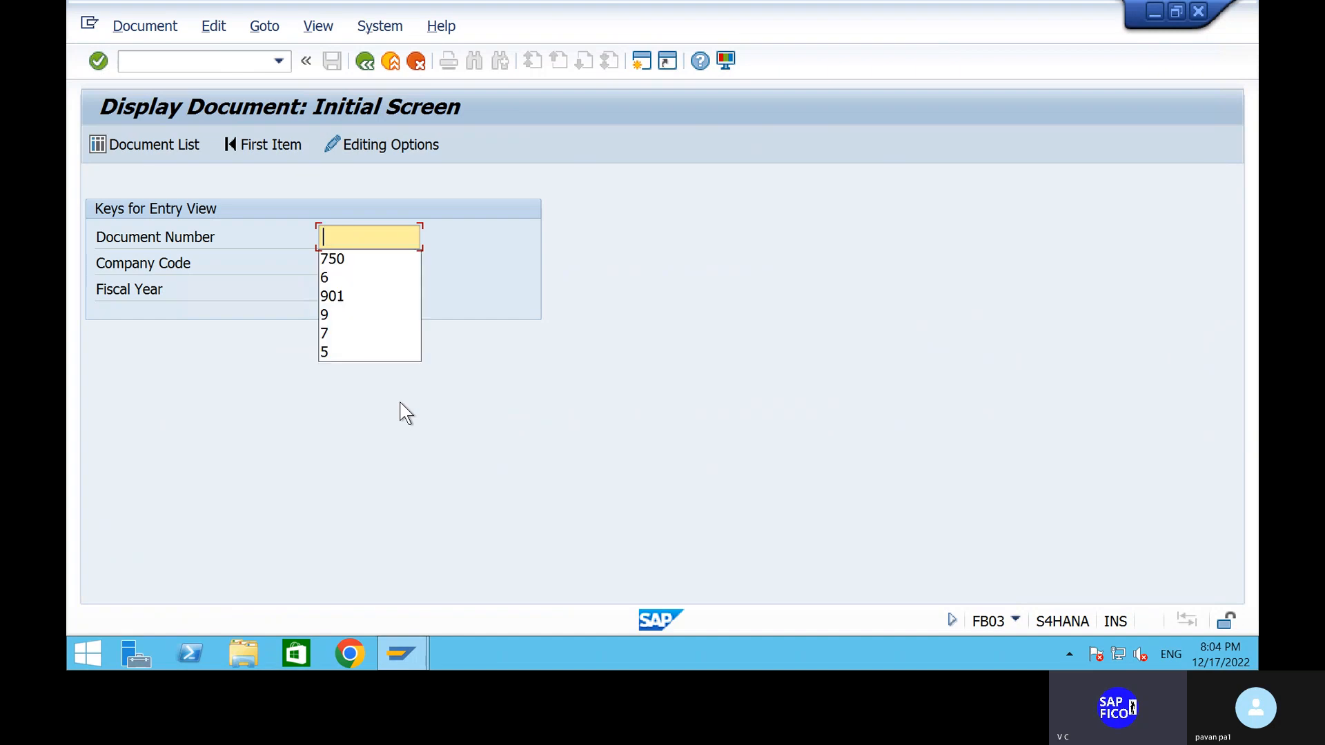
type("1201")
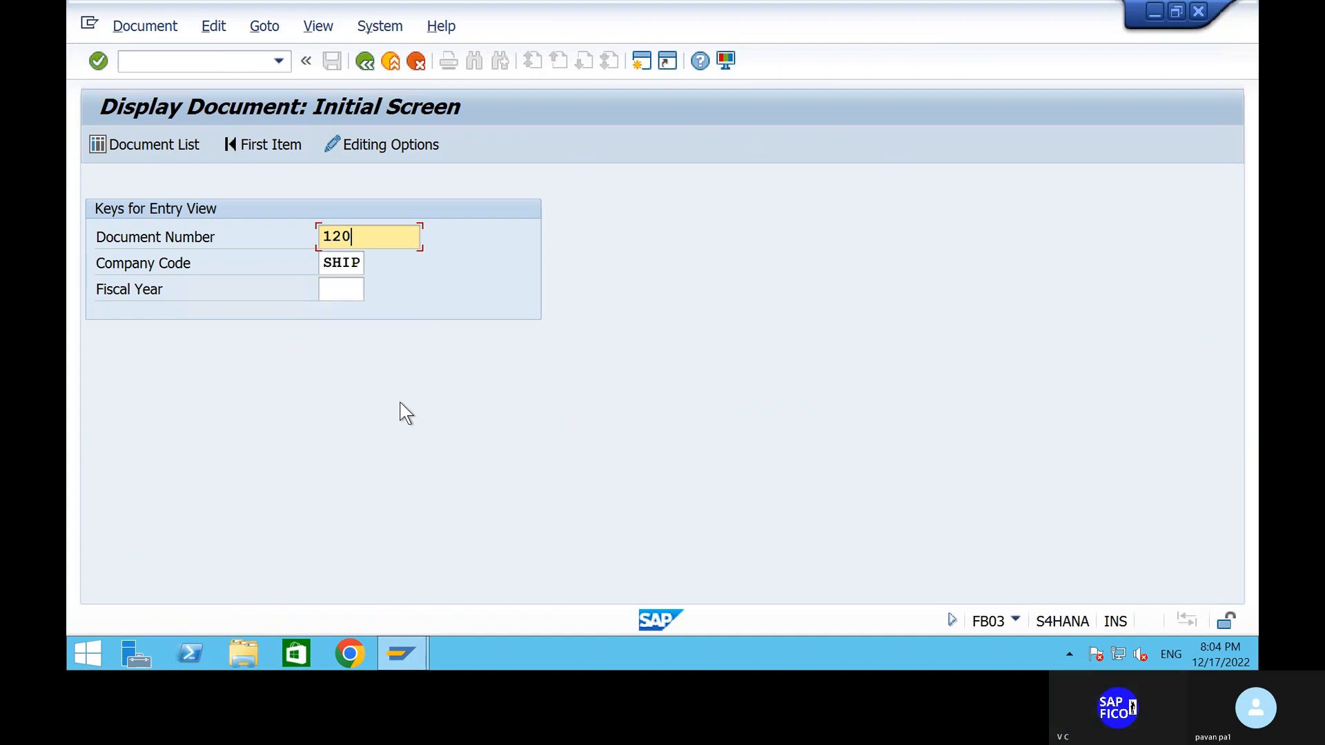
key("Return")
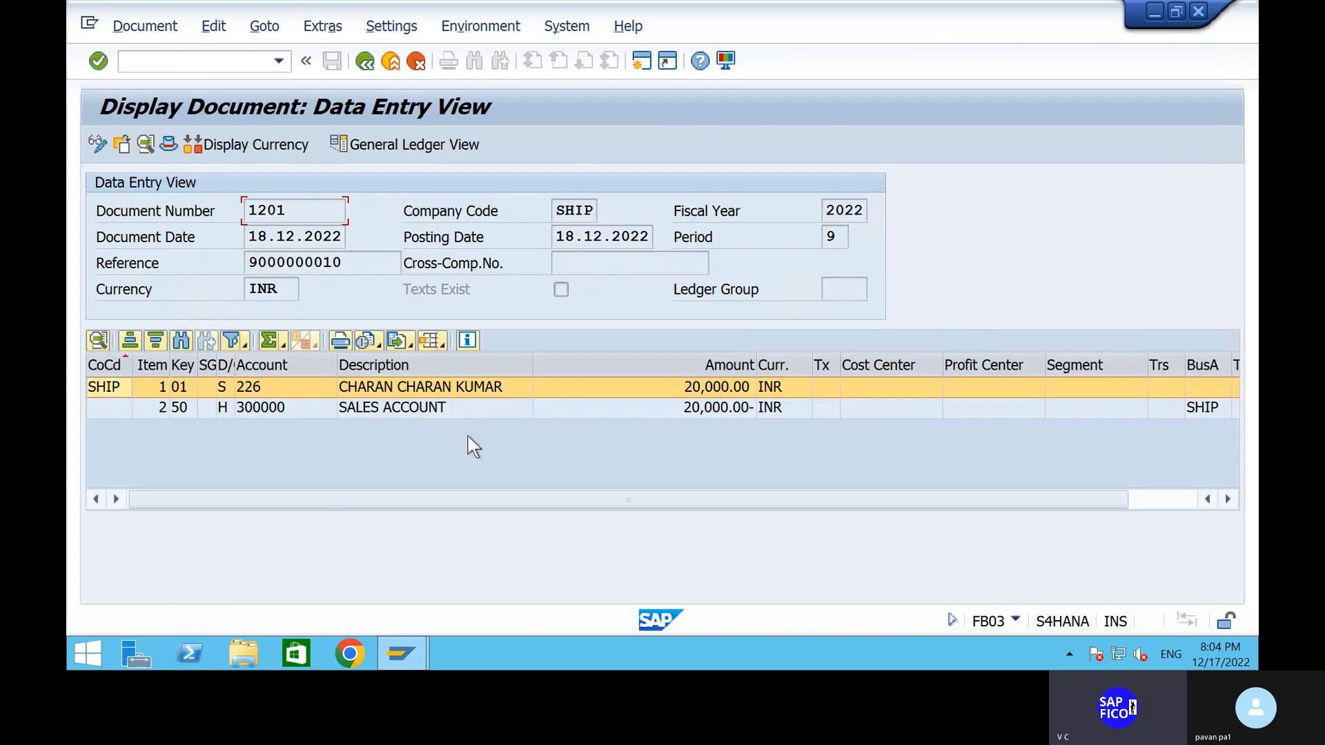
left_click(1166, 508)
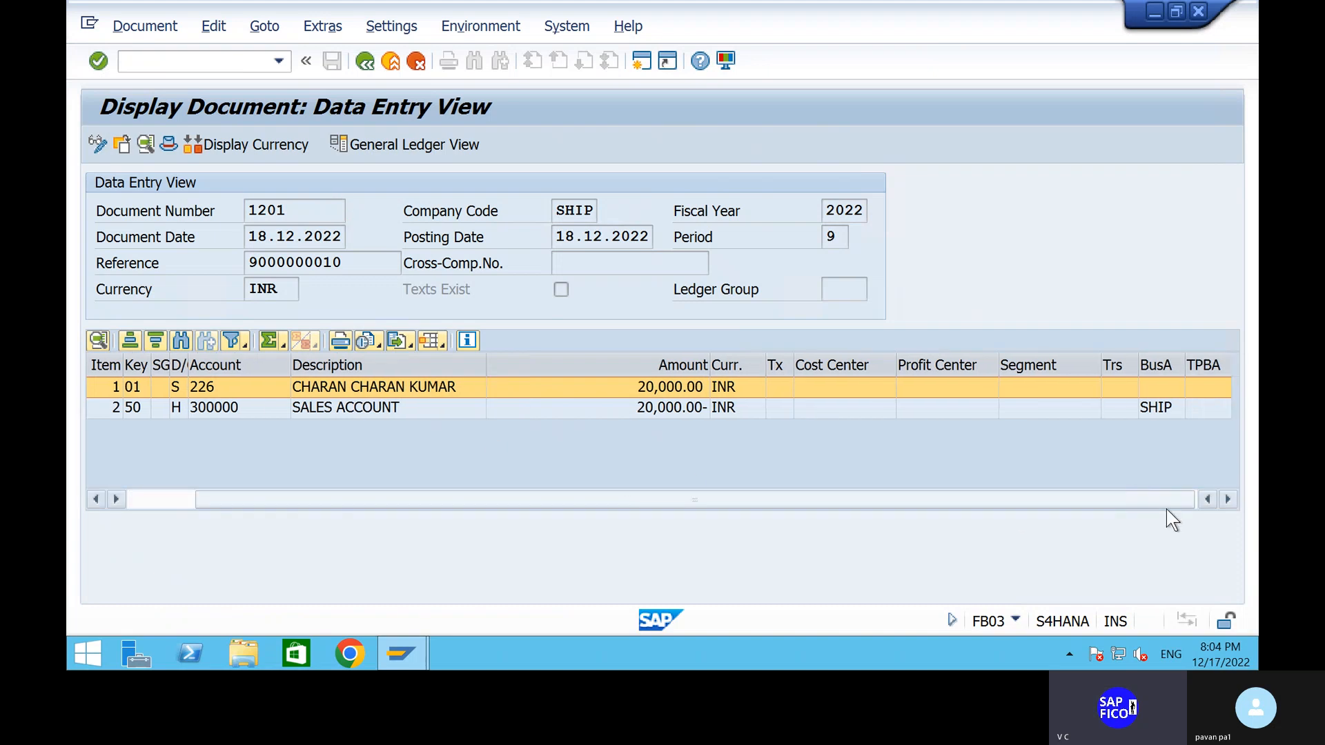
left_click(208, 67)
type("/n")
key("Return")
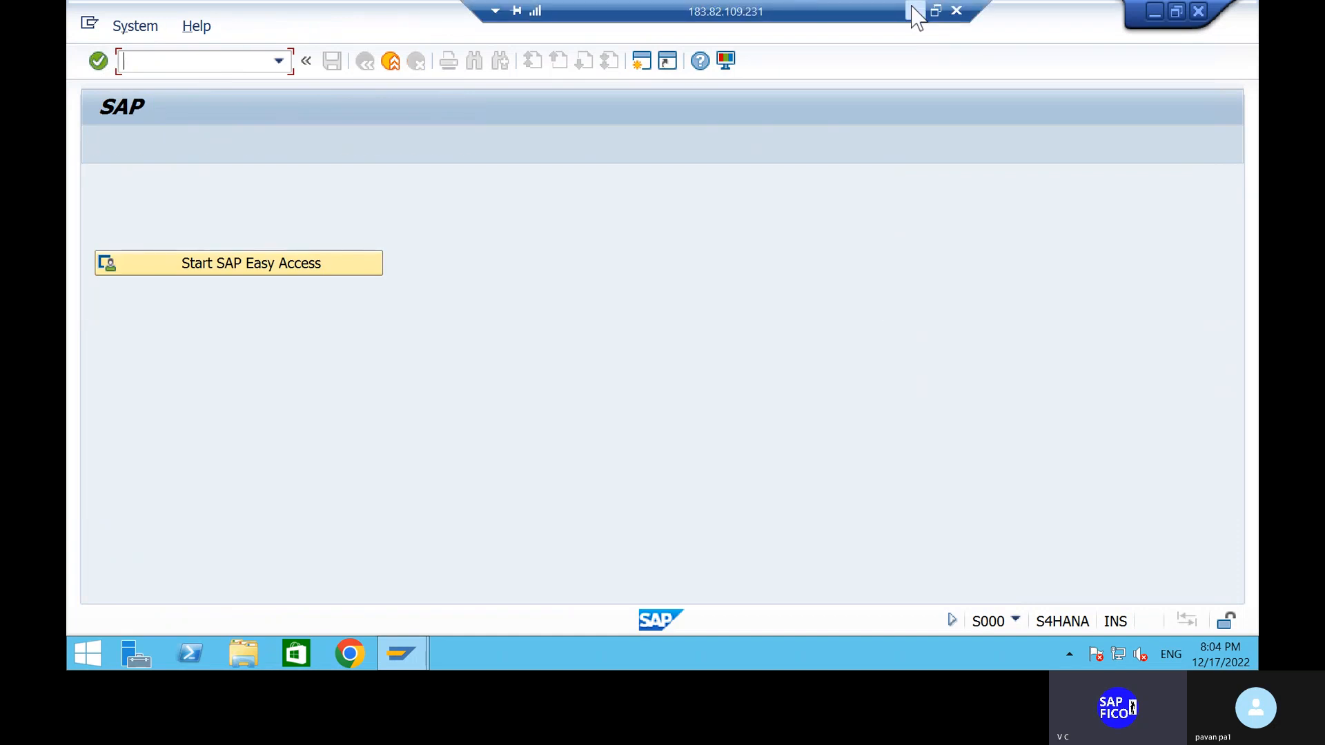
- Switch to the Word document and delete the sales order number after VA01 in line 5 of the FI – SD integration flow
left_click(913, 9)
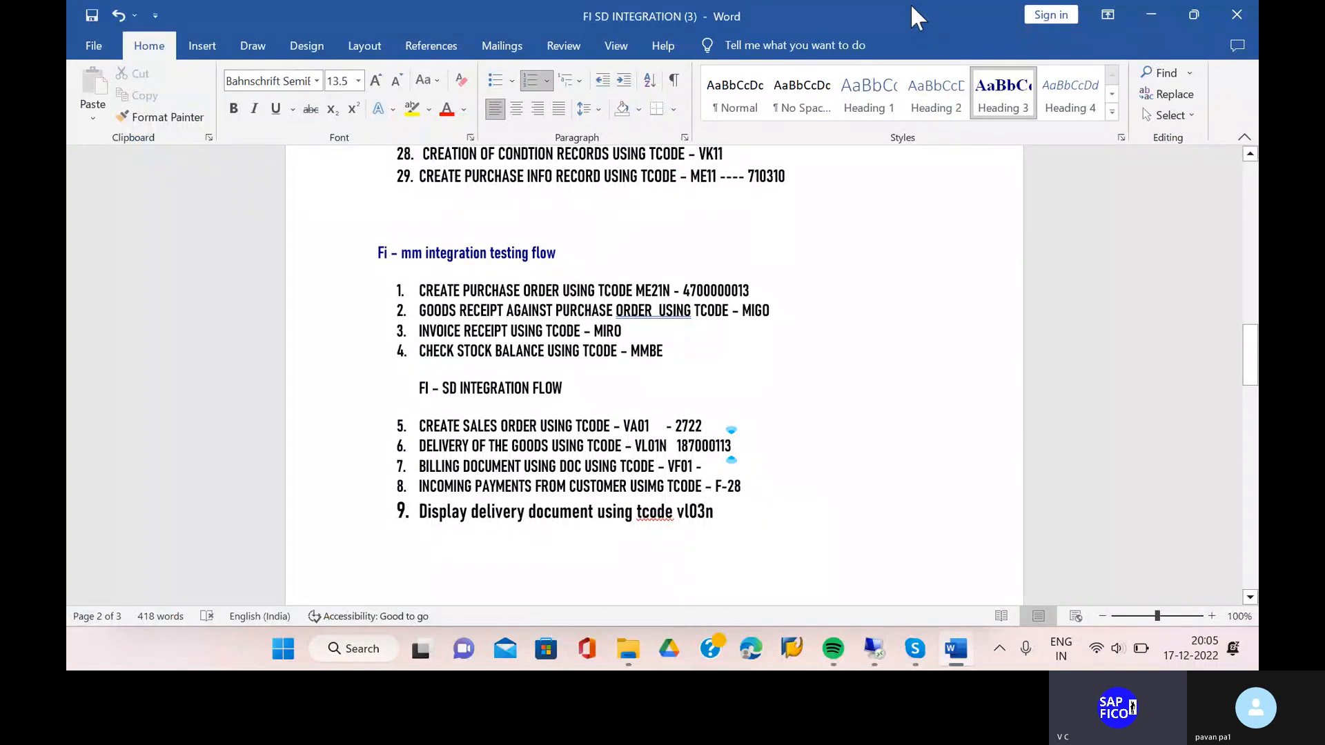
left_click(703, 426)
key("BackSpace")
key("BackSpace")
key("BackSpace")
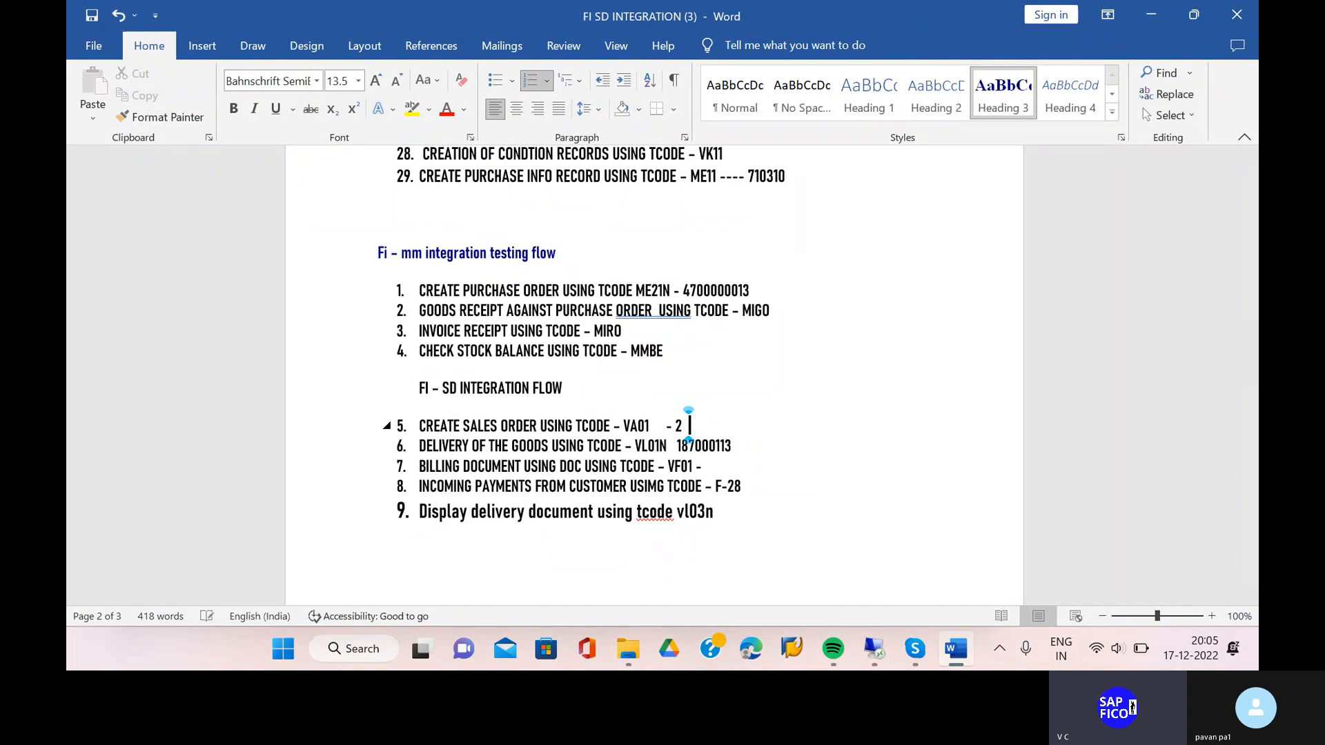
key("BackSpace")
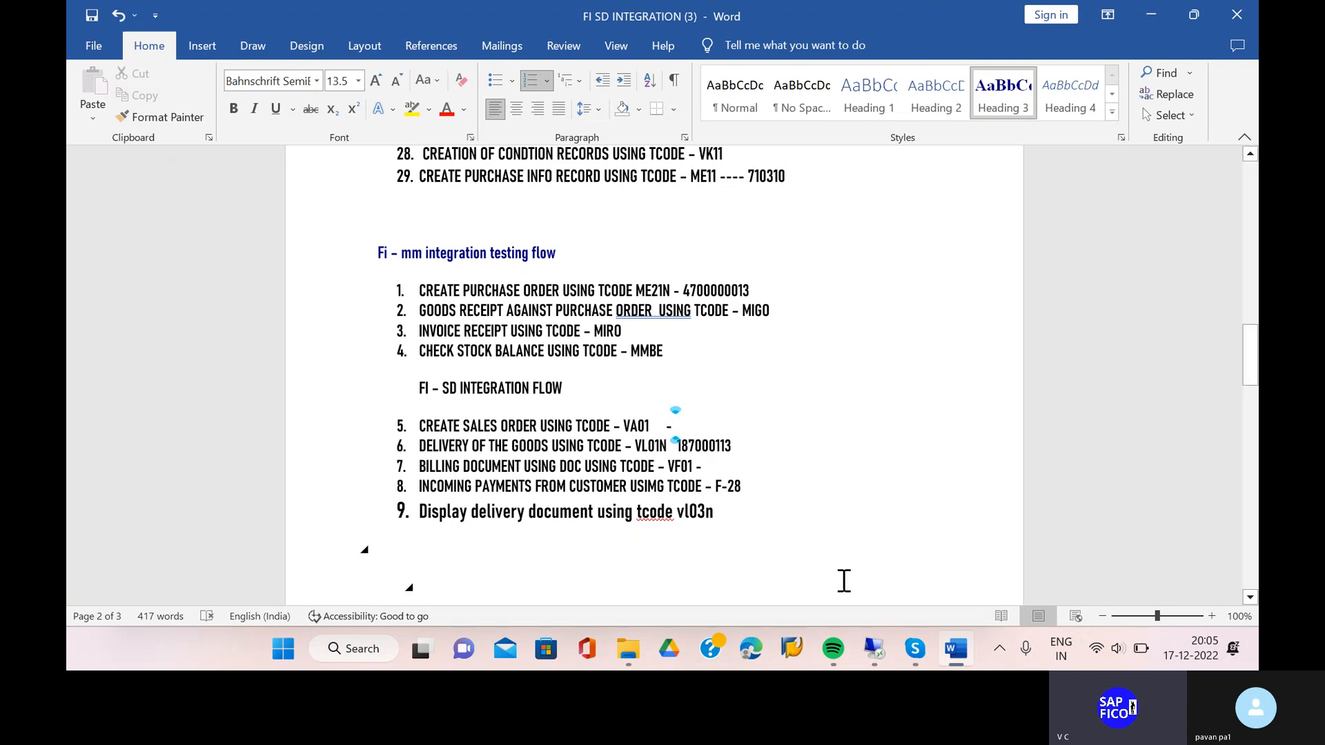
- Return to SAP and start a VA01 sales order with order type OR1 and the preset organizational data of sales organization SOG2
left_click(888, 650)
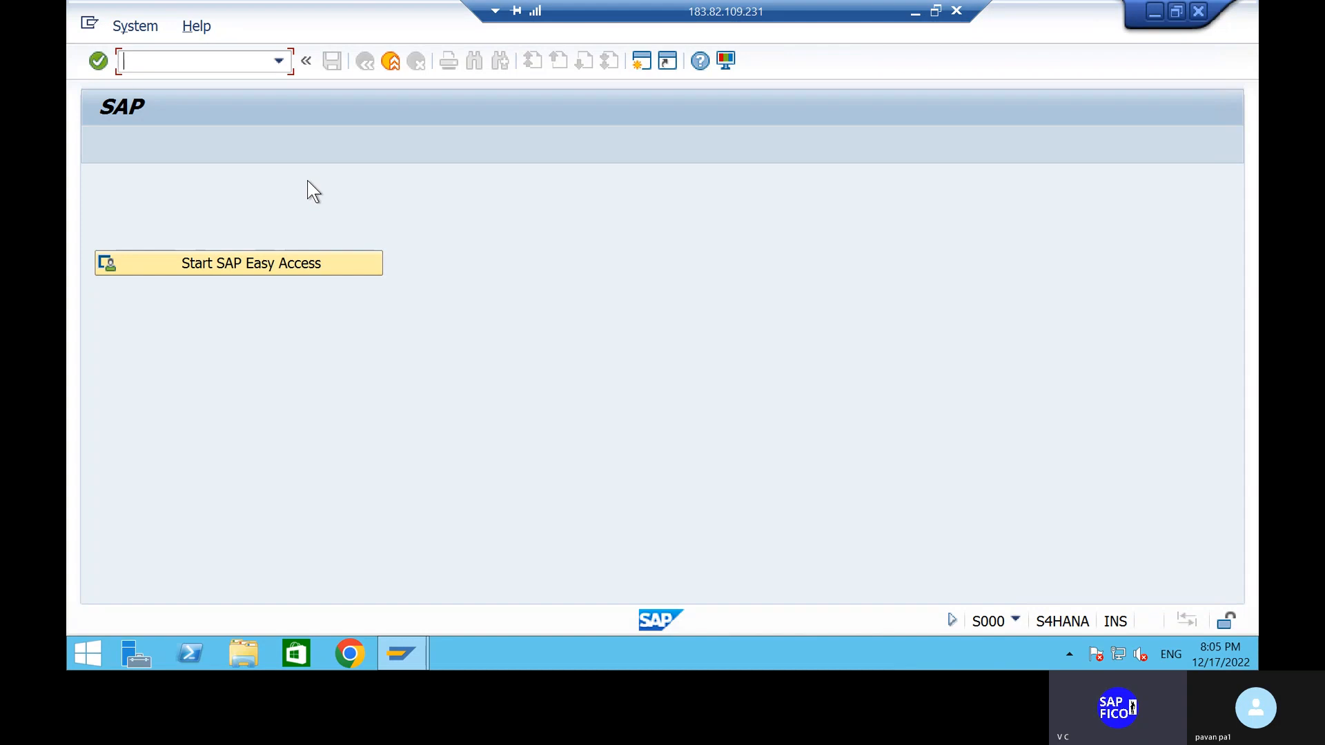
type("VA01")
key("Return")
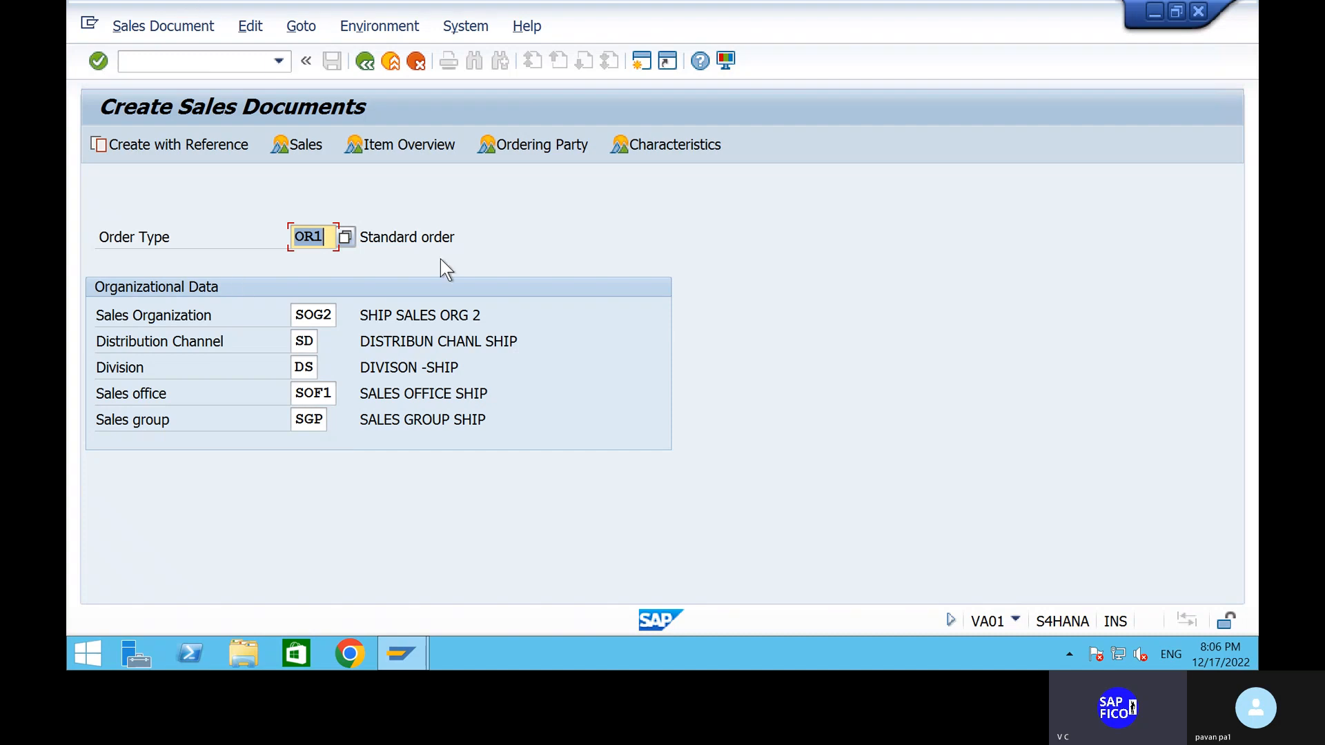
key("Return")
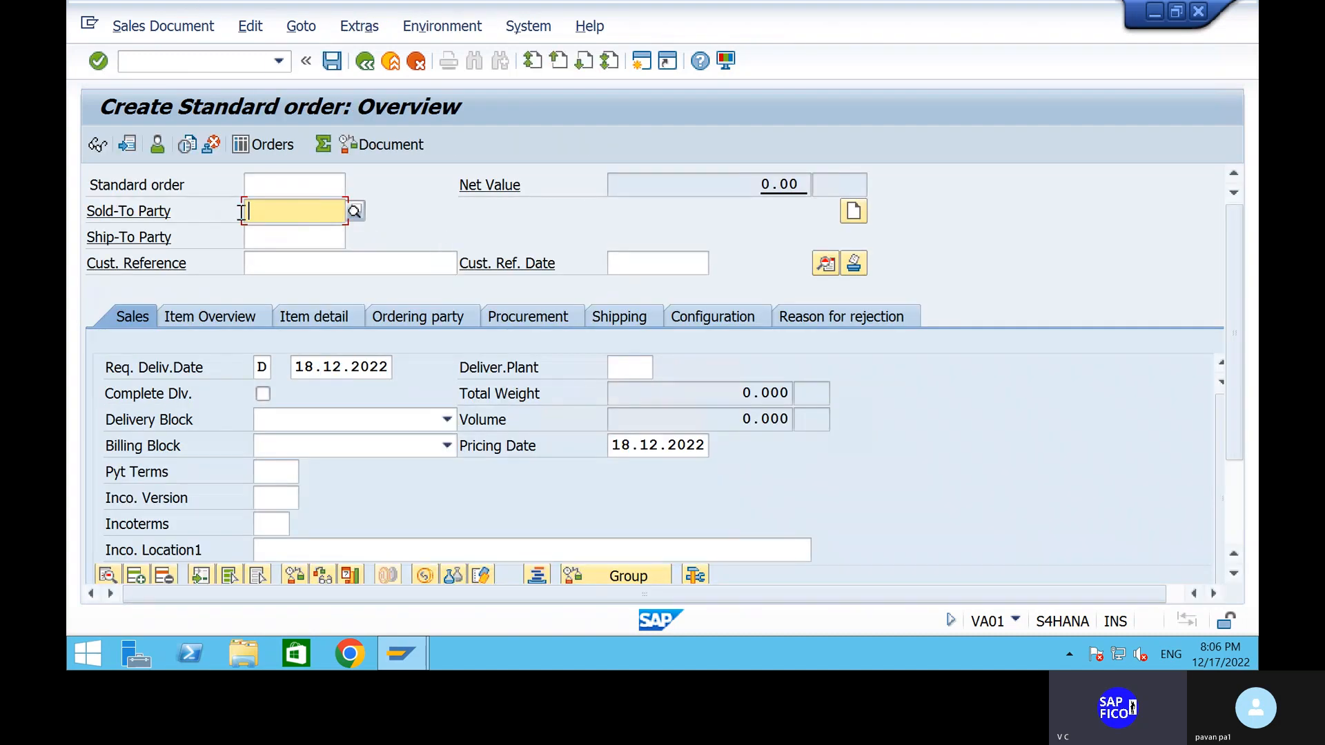
- Enter the same customer's number as both sold-to party and ship-to party of the standard order
left_click(241, 212)
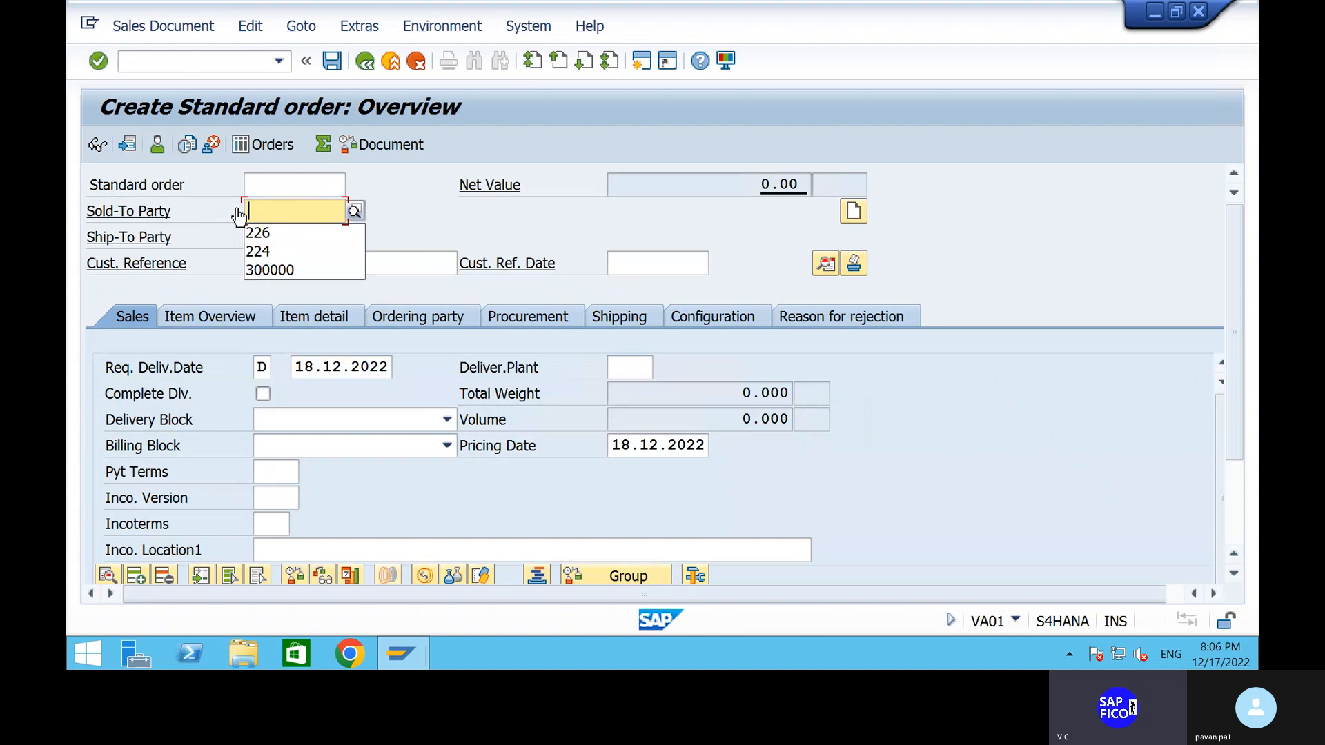
left_click(266, 232)
left_click(267, 235)
type("22")
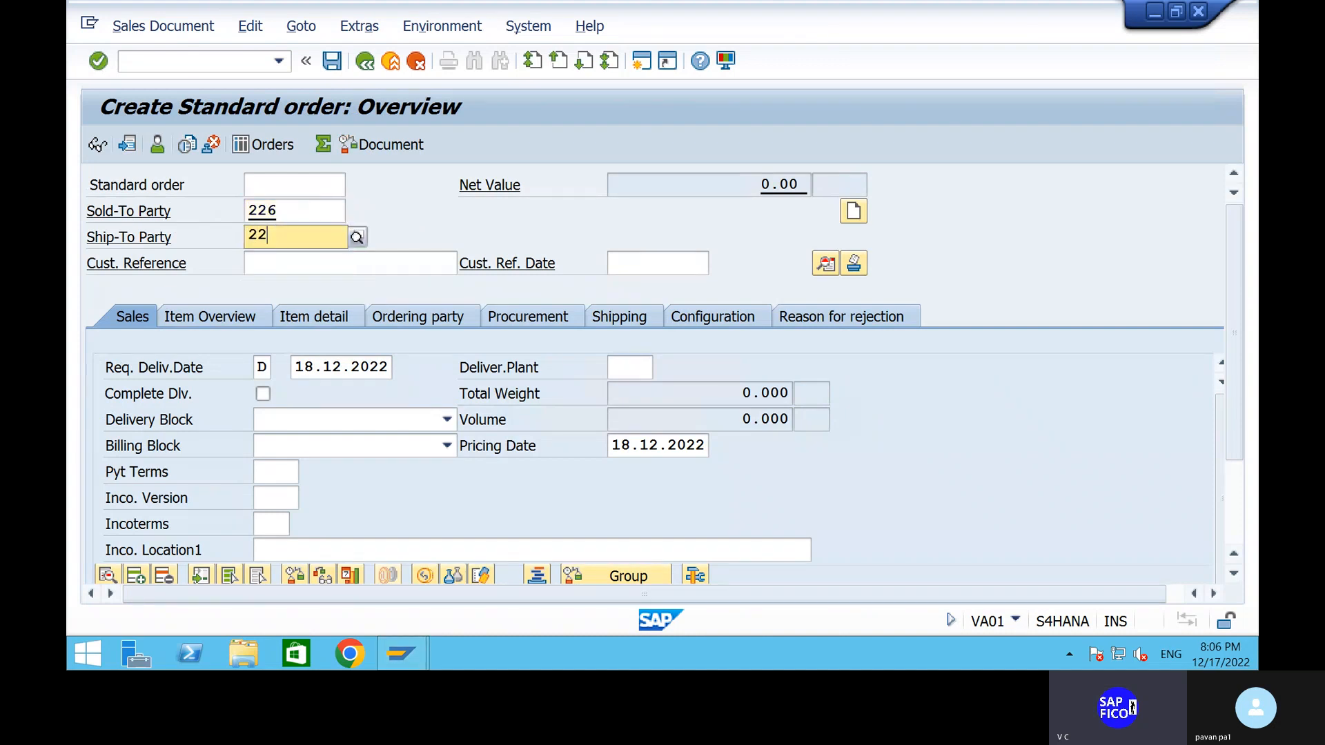
type("6")
key("Return")
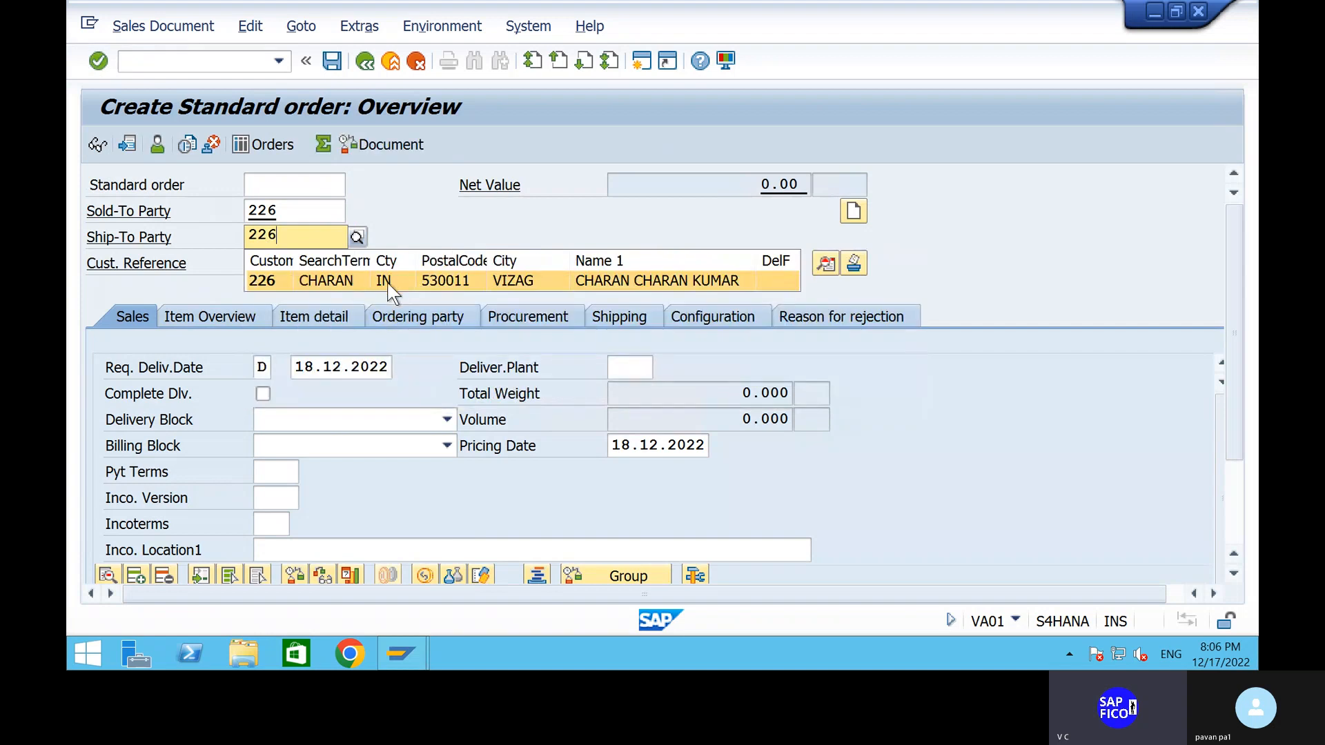
left_click(387, 281)
- Set the order's customer reference to 1, payment terms to 0001 and Incoterms to CIF
left_click(335, 262)
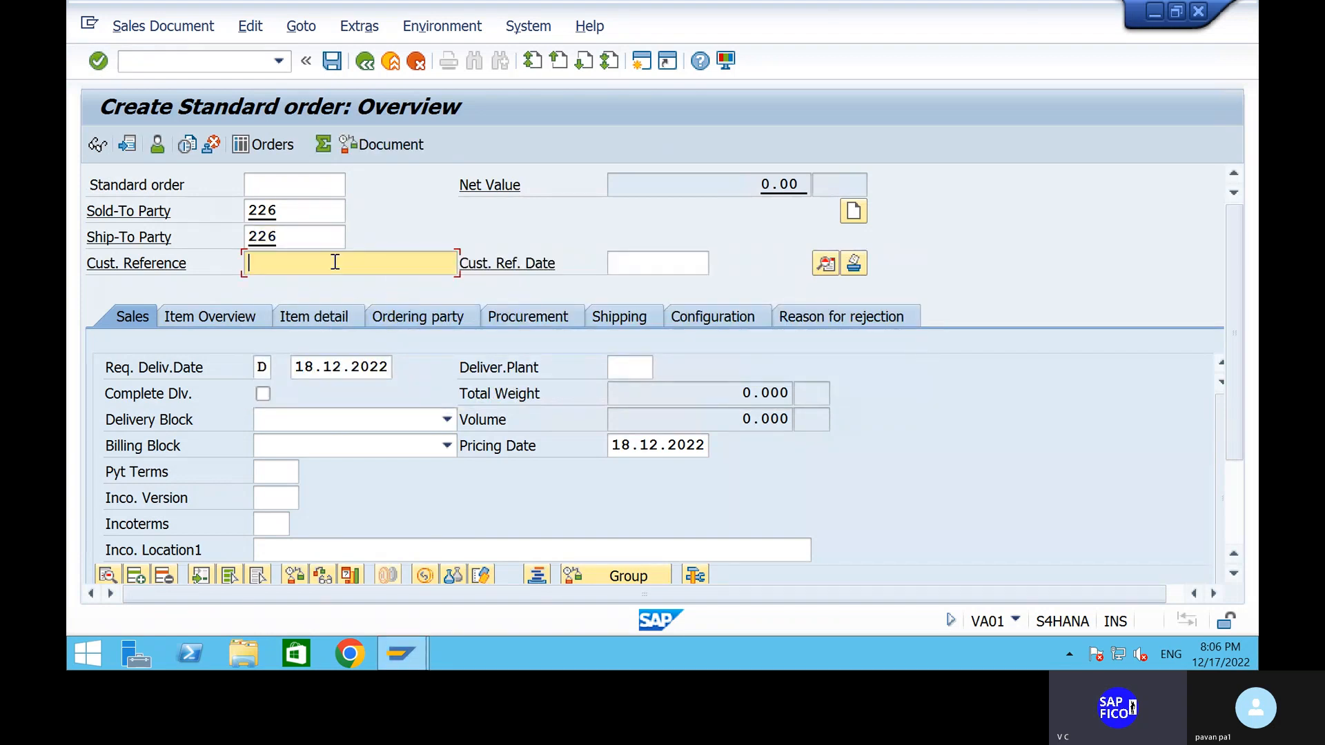
type("1")
left_click(282, 468)
left_click(282, 492)
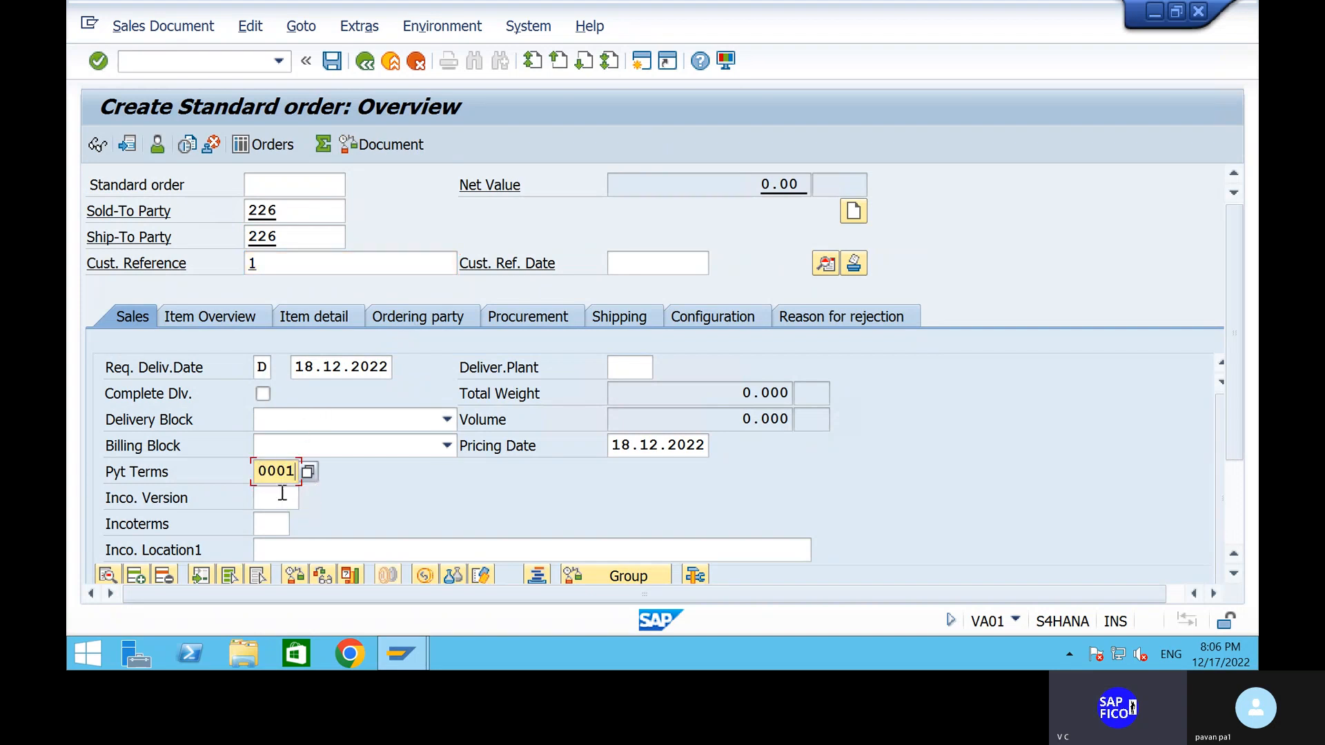
left_click(263, 524)
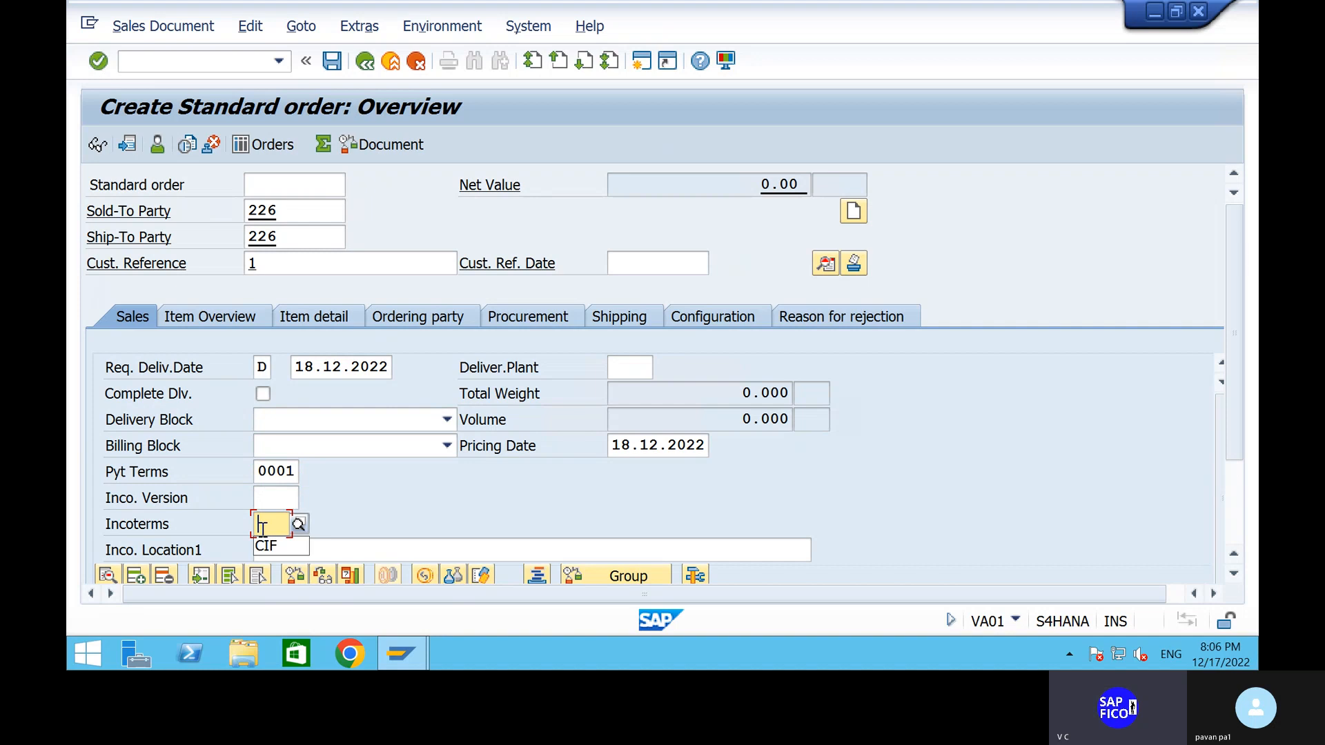
left_click(266, 546)
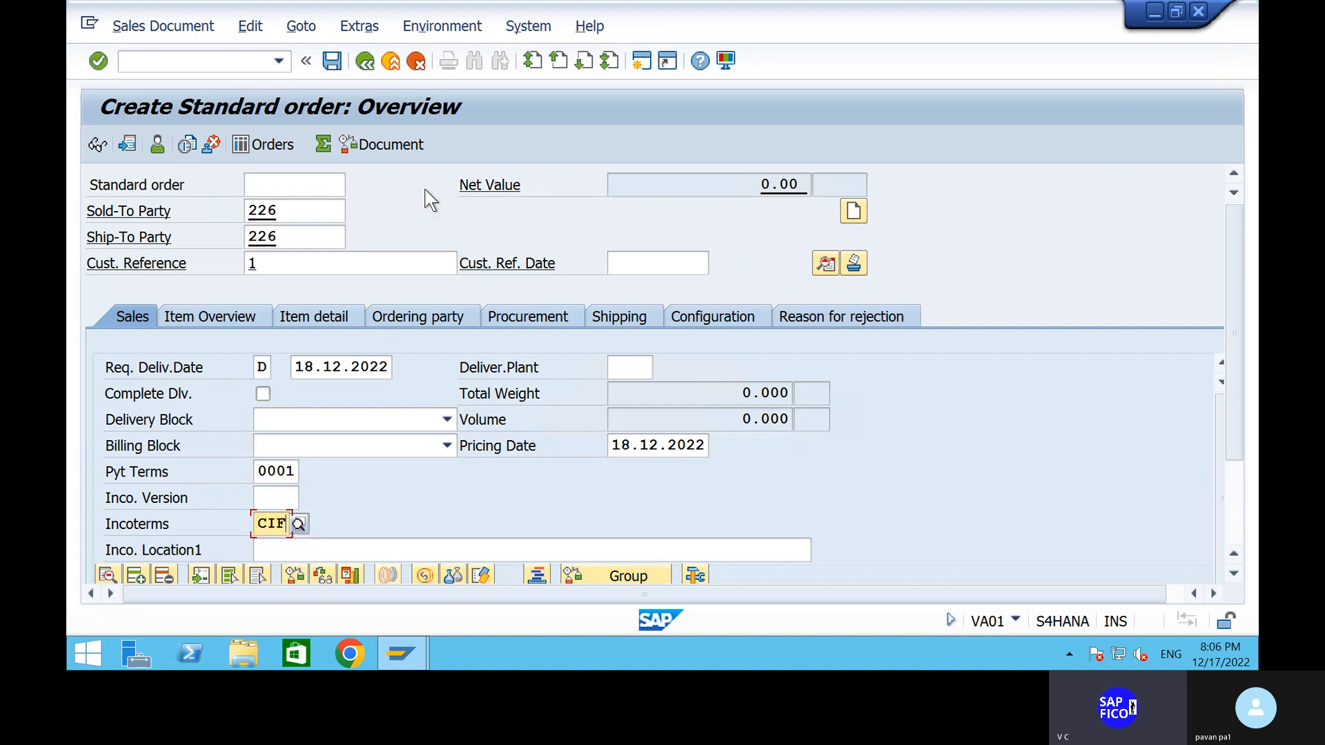
- Reselect the same customer as ship-to party from the suggested matches
left_click(332, 235)
key("BackSpace")
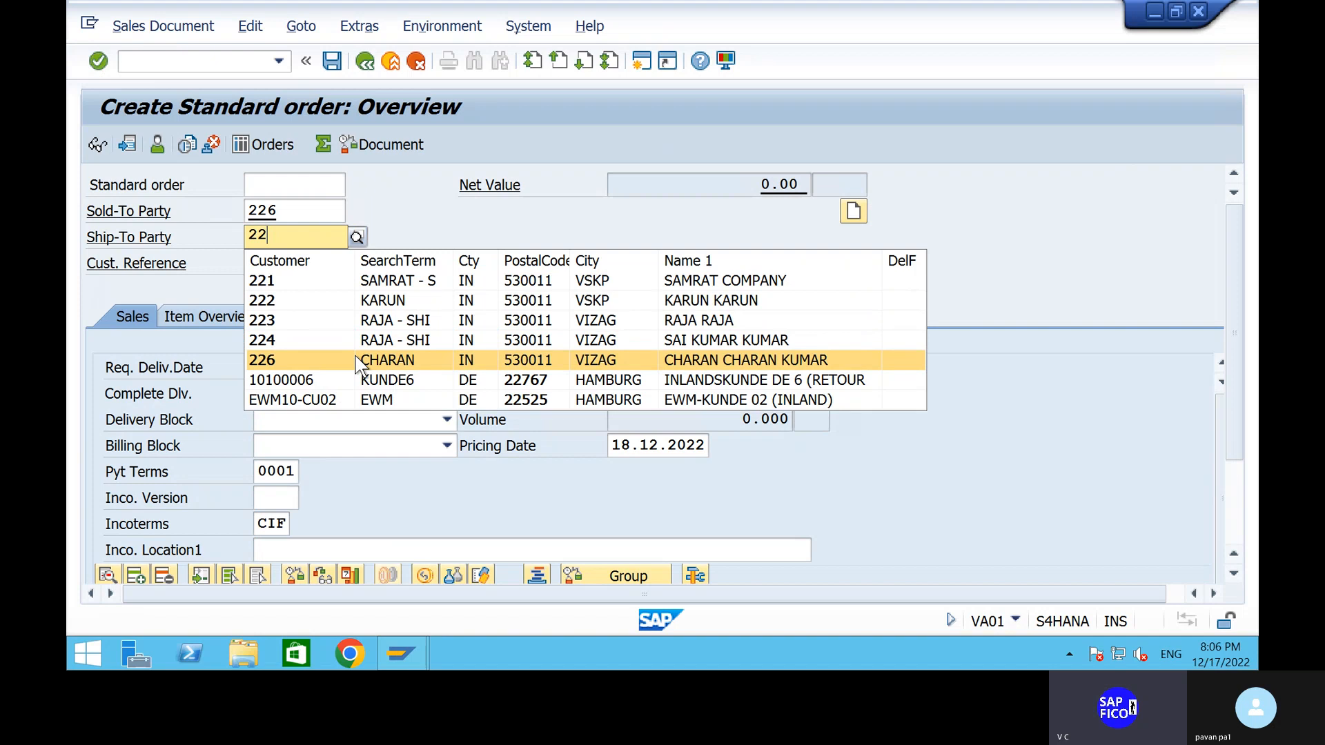
left_click(356, 362)
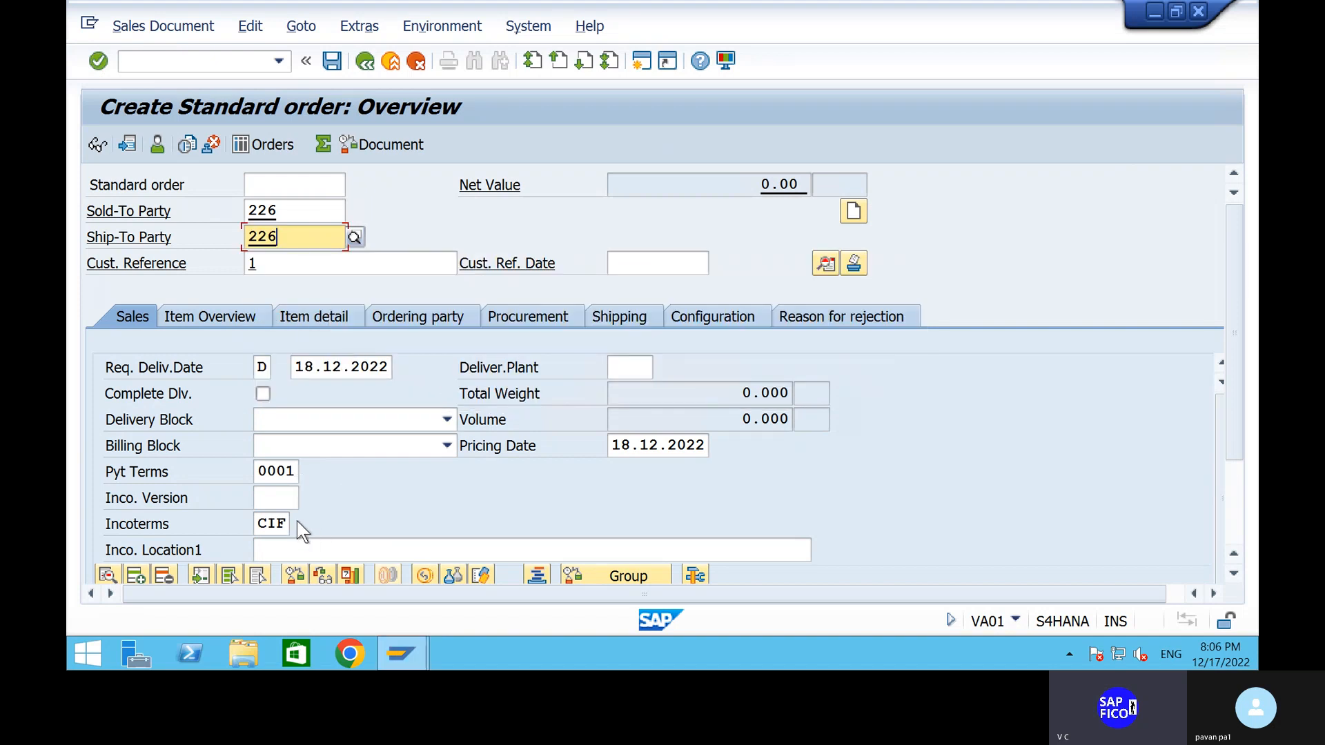
- Set the sales order's delivering plant to PAV1
left_click(639, 363)
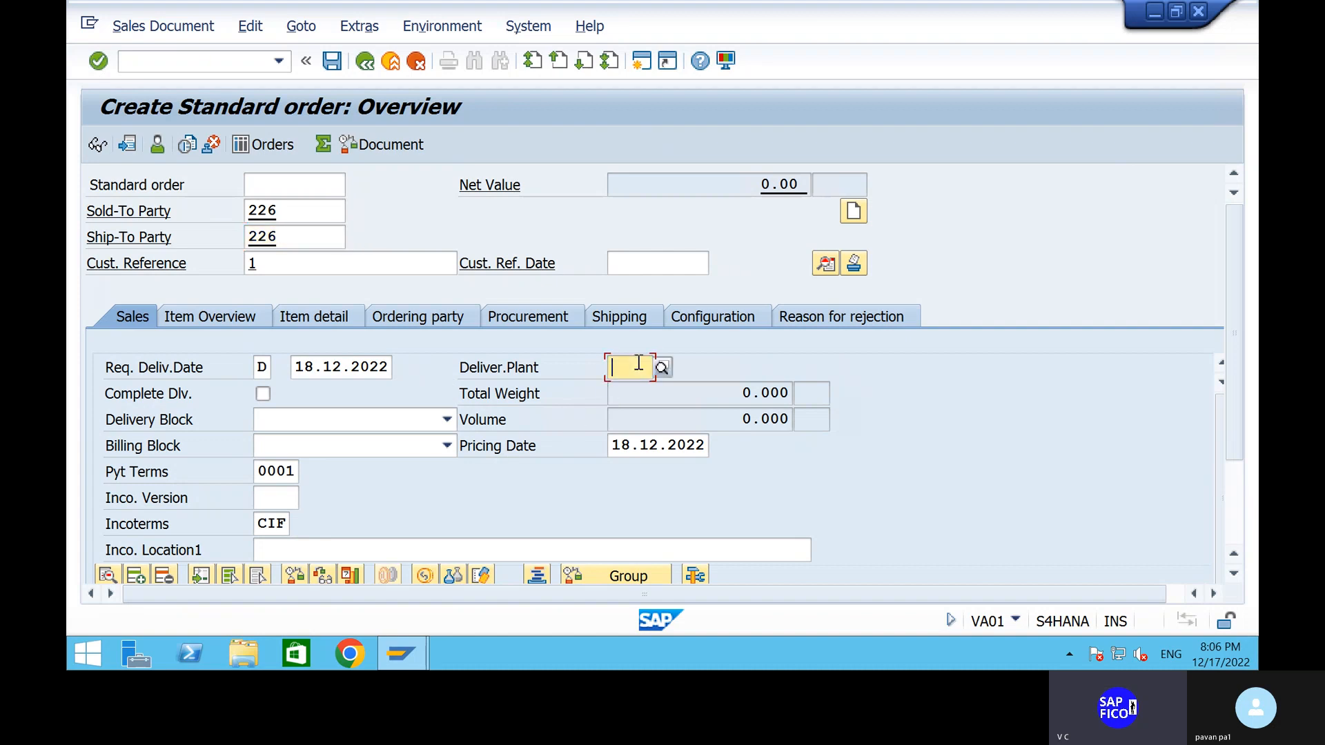
type("PAV1")
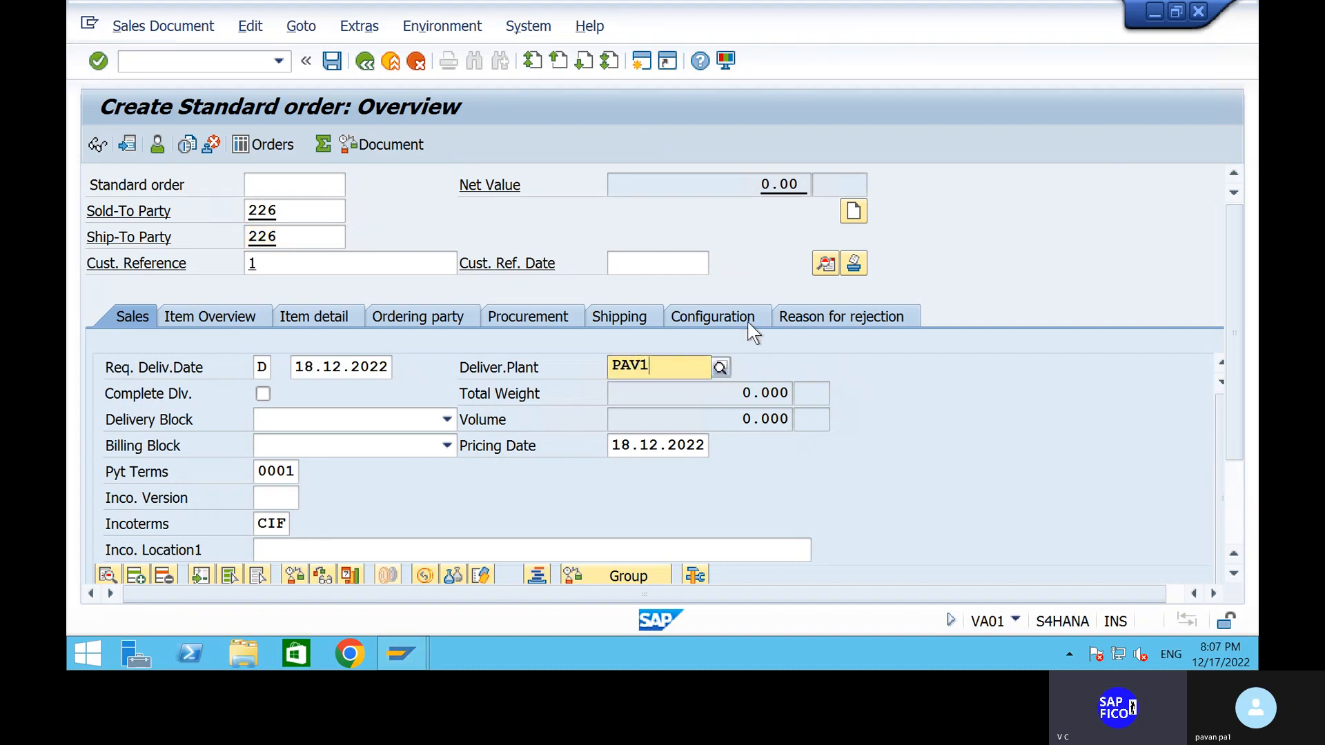
left_click(697, 414)
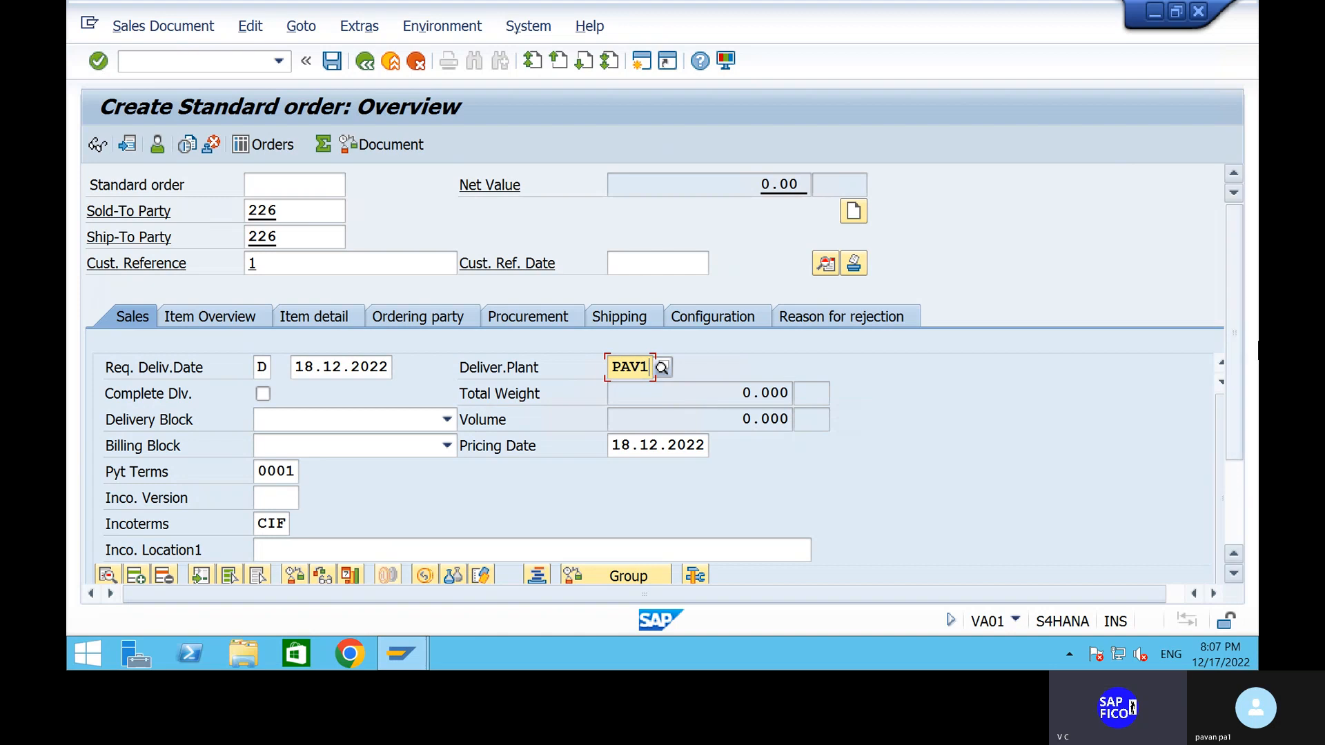
- Add material 2691 with an order quantity of 1 as the order's first item
scroll(1235, 487, "down", 3)
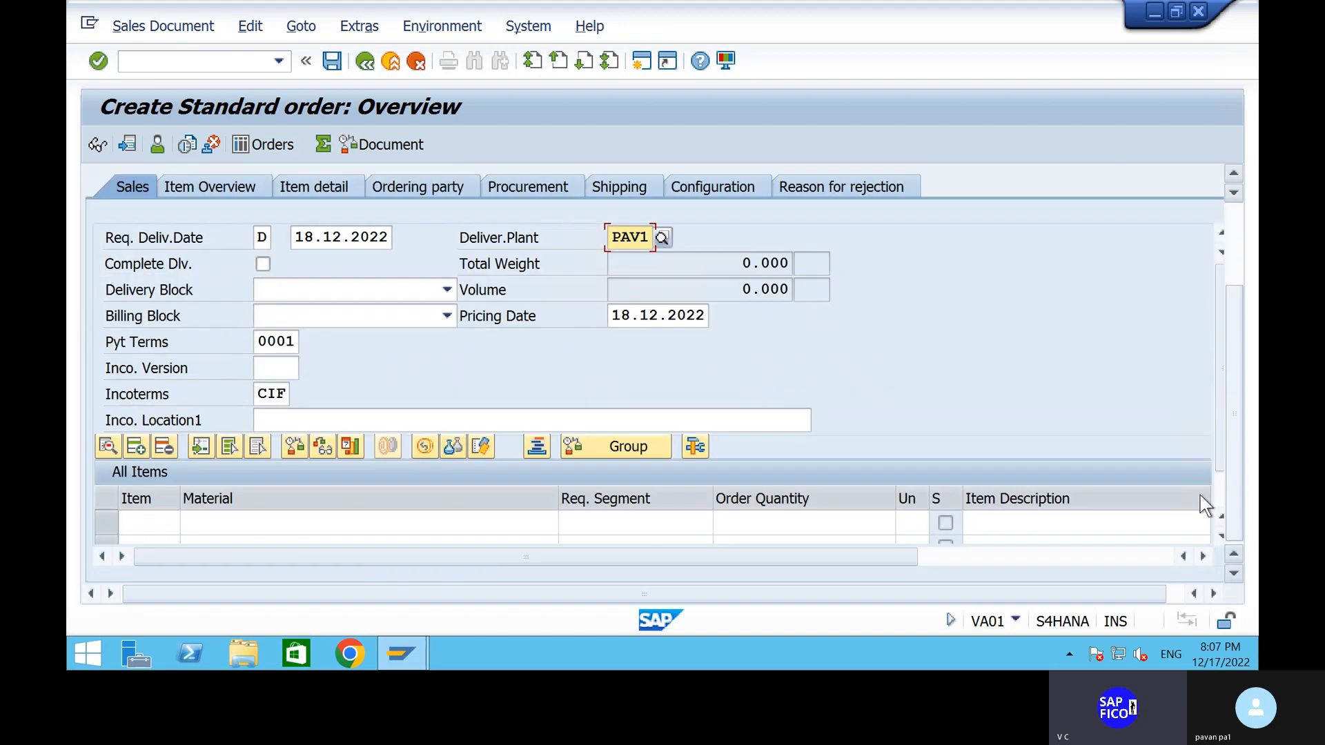
left_click(422, 525)
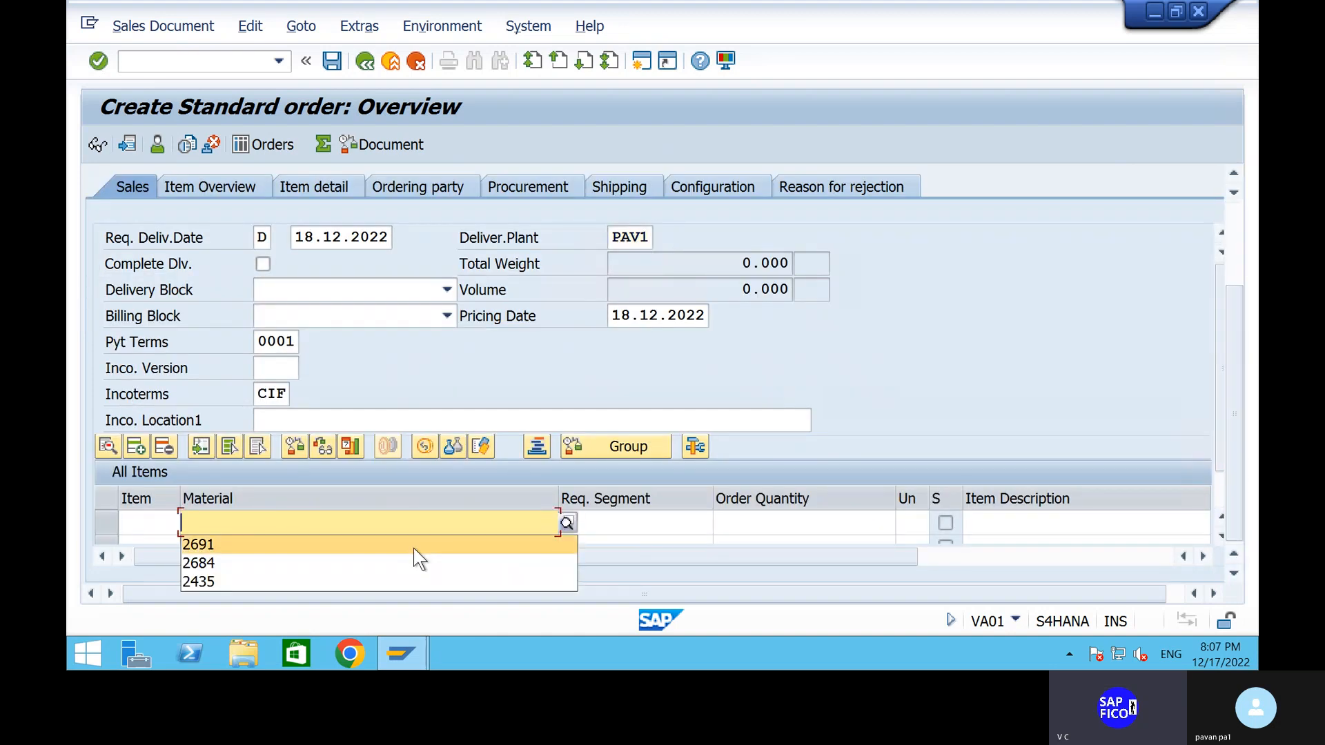
left_click(414, 550)
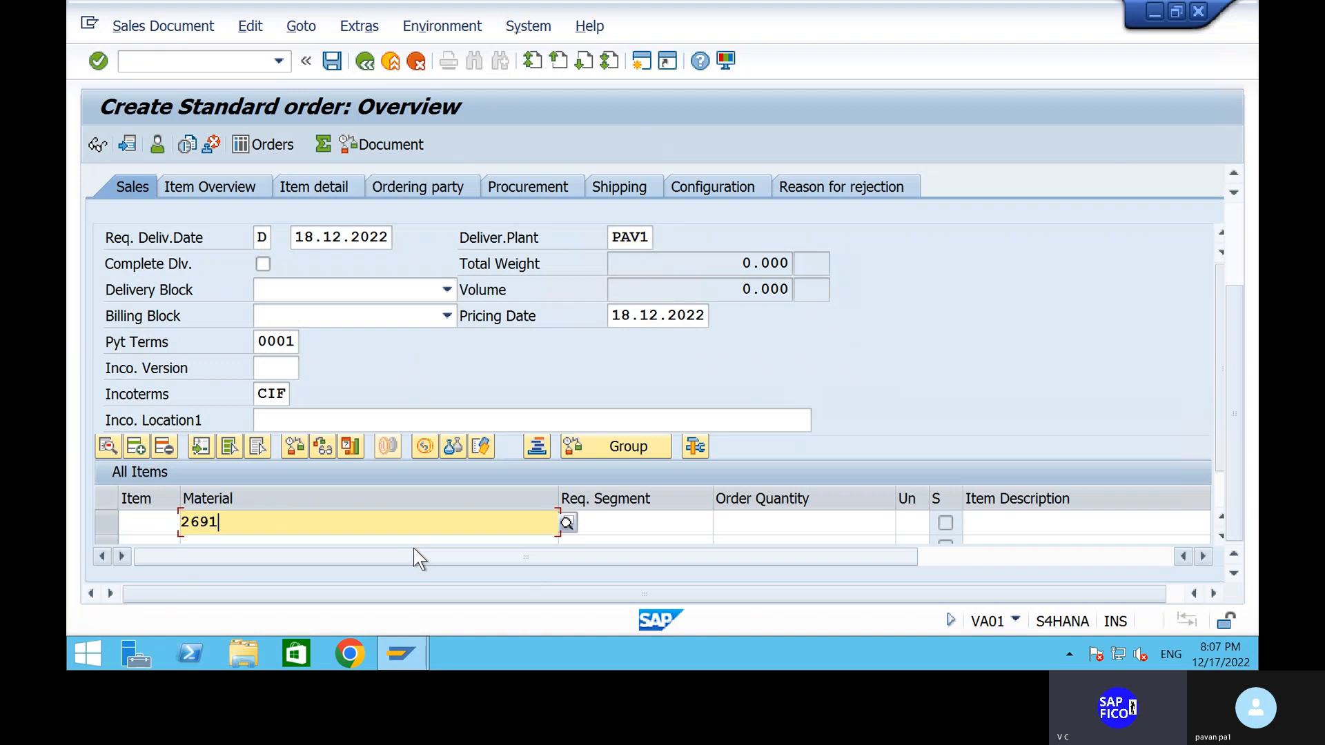
left_click(764, 533)
type("1")
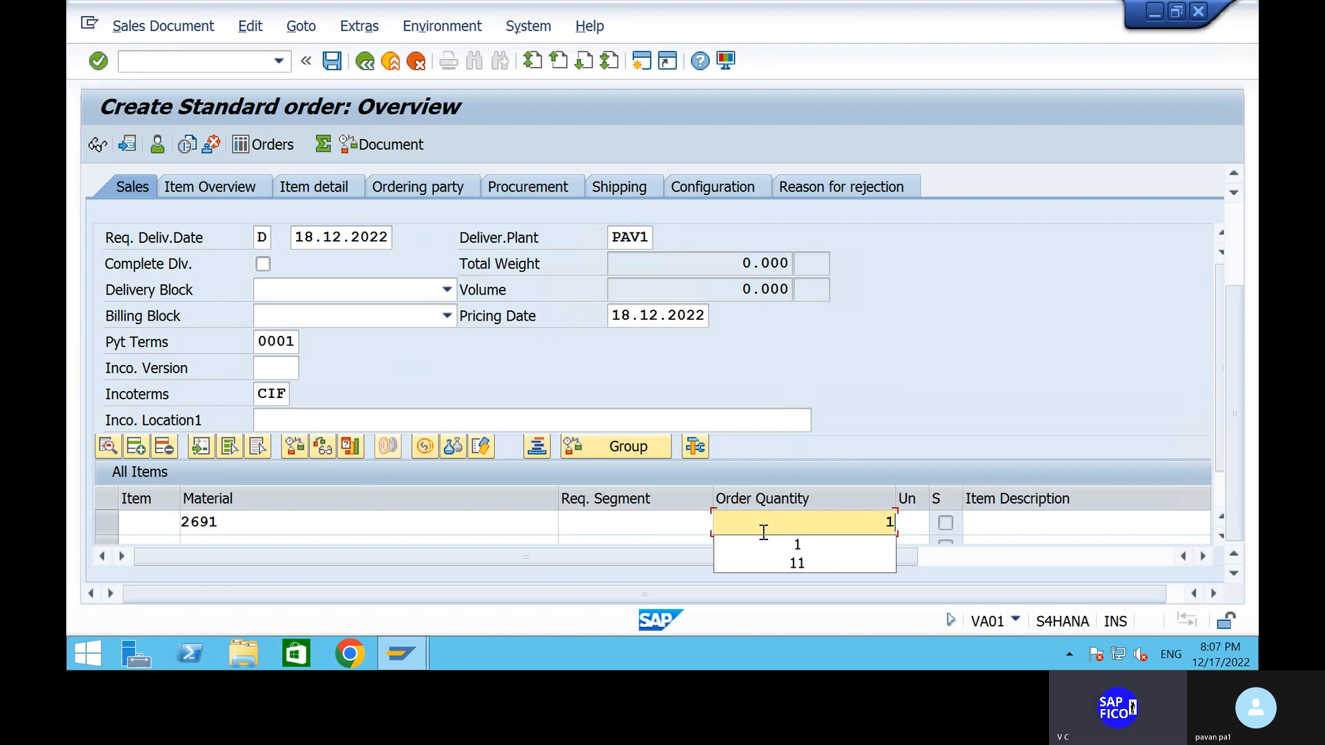
left_click(767, 529)
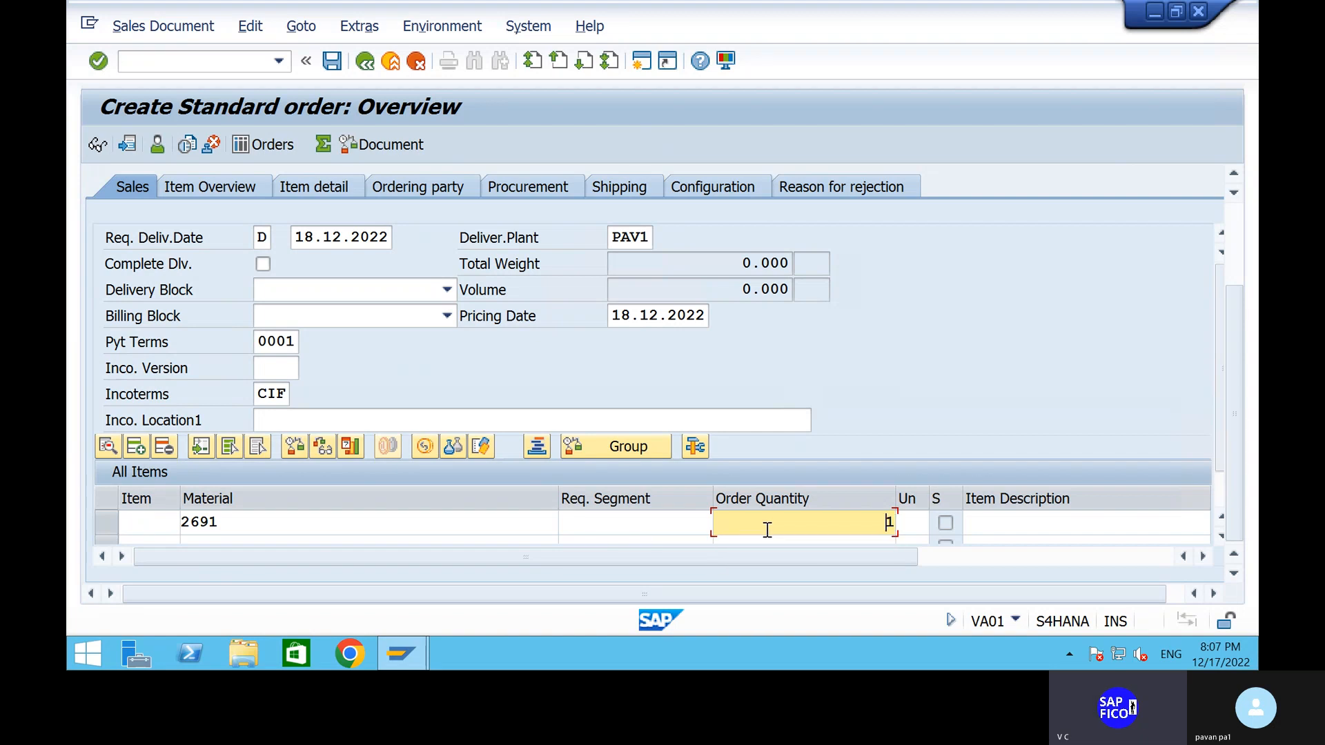
key("Return")
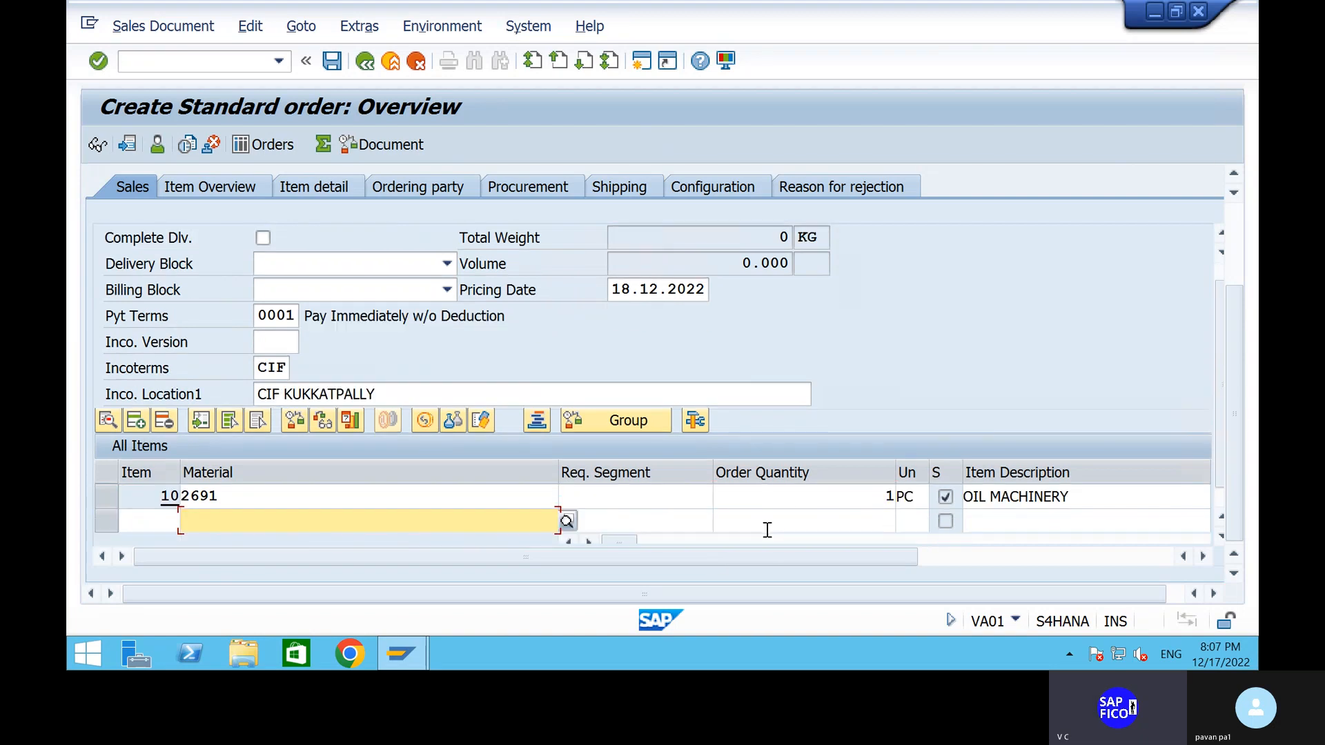
- Review the order item's shipping details, including its delivery dates, plant and shipping point
left_click(979, 561)
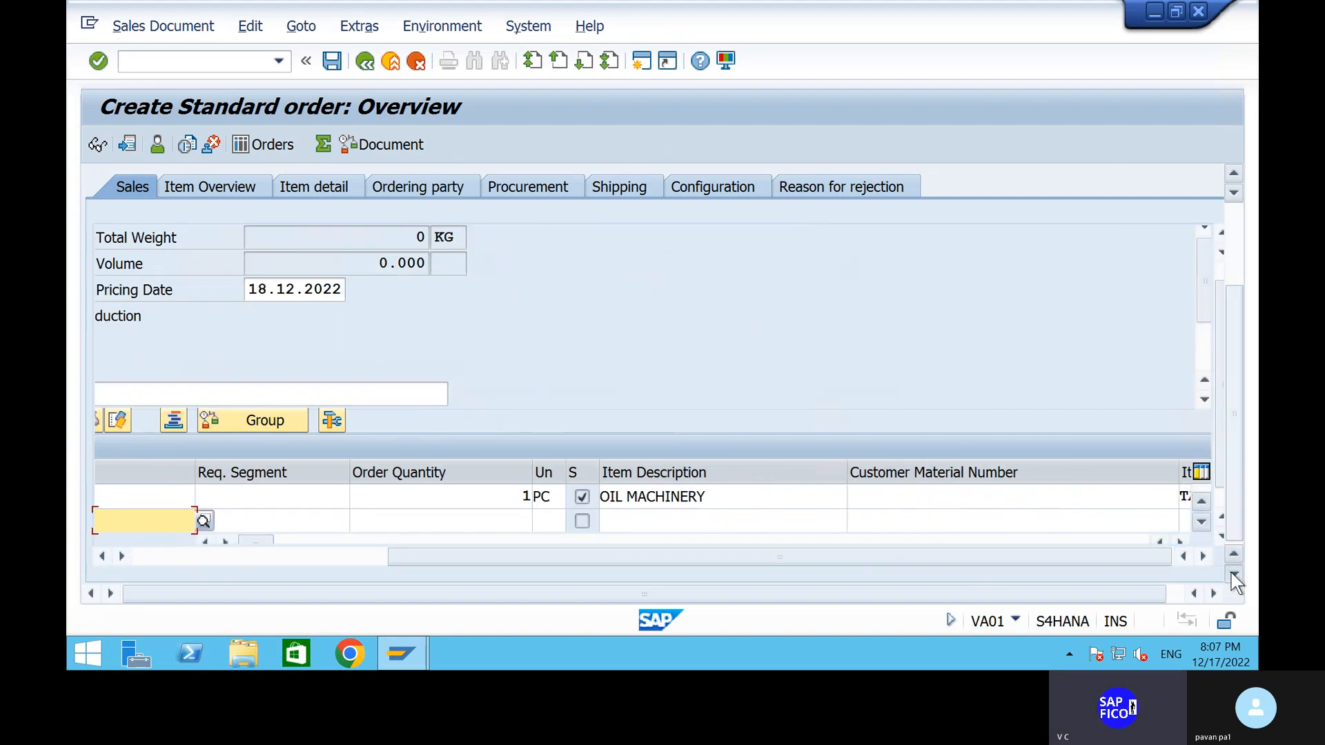
left_click(618, 194)
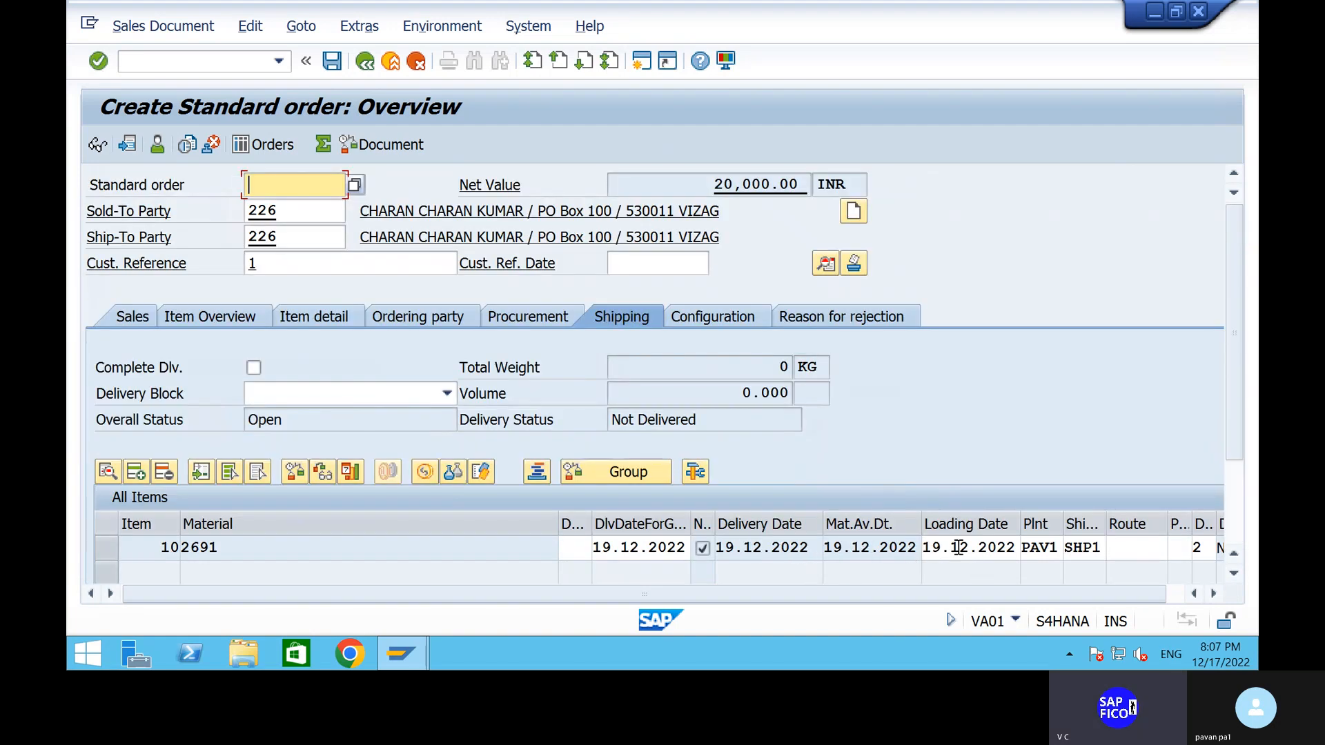
left_click(1174, 594)
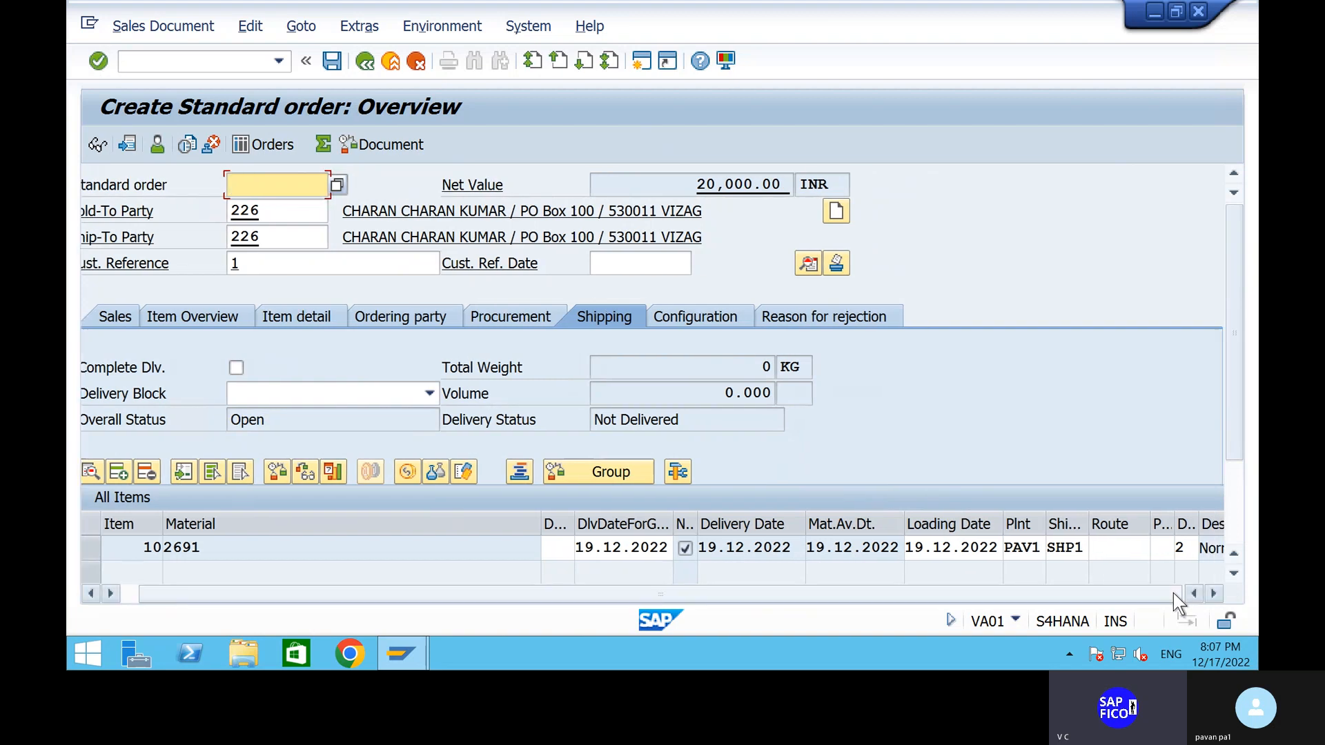
left_click(1234, 536)
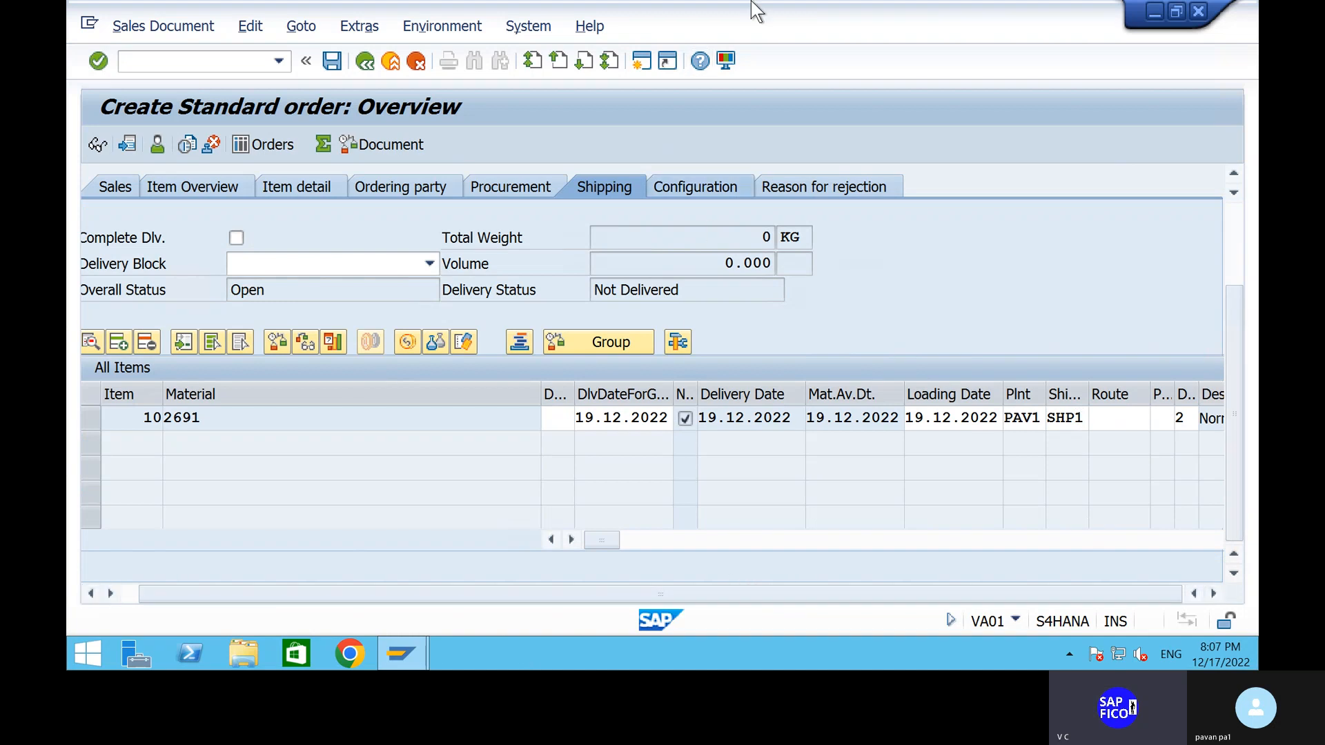
- Switch to the Word notes and look up the shipping point defined in the FI–SD configuration list
left_click(912, 11)
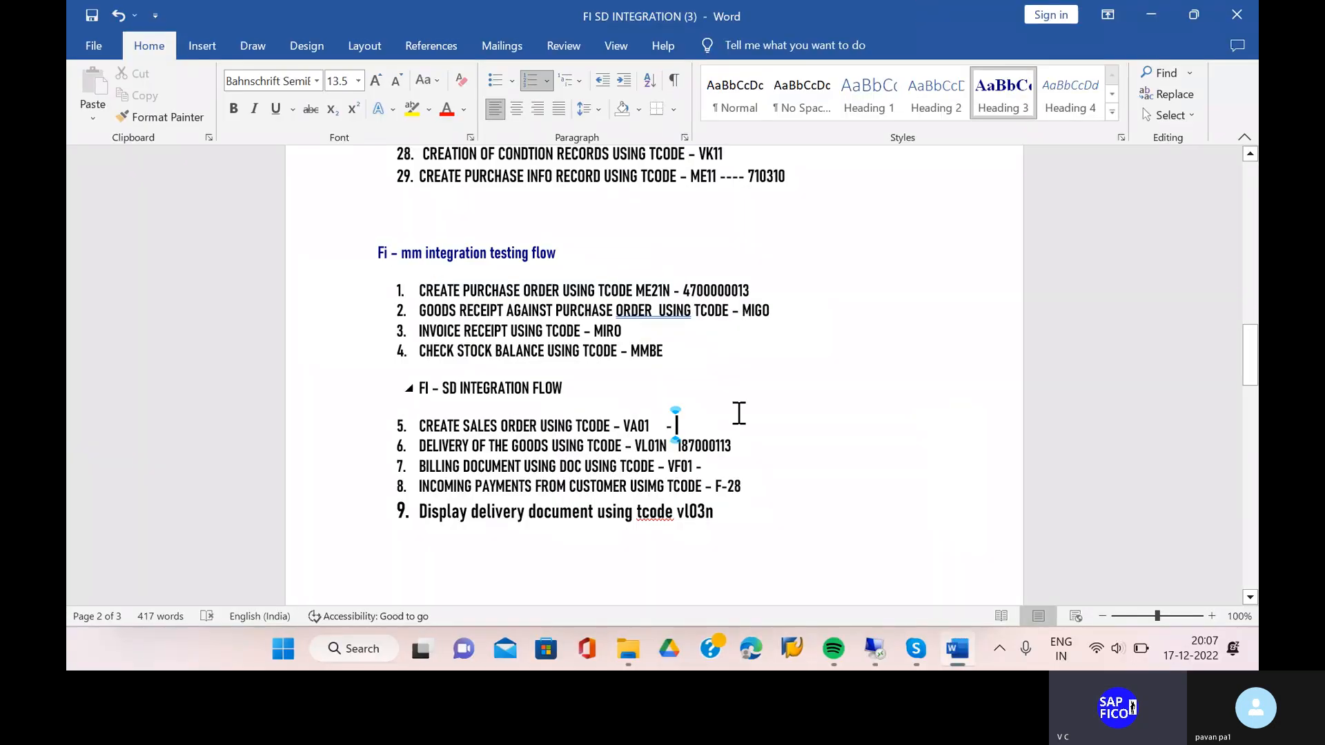
scroll(739, 413, "up", 15)
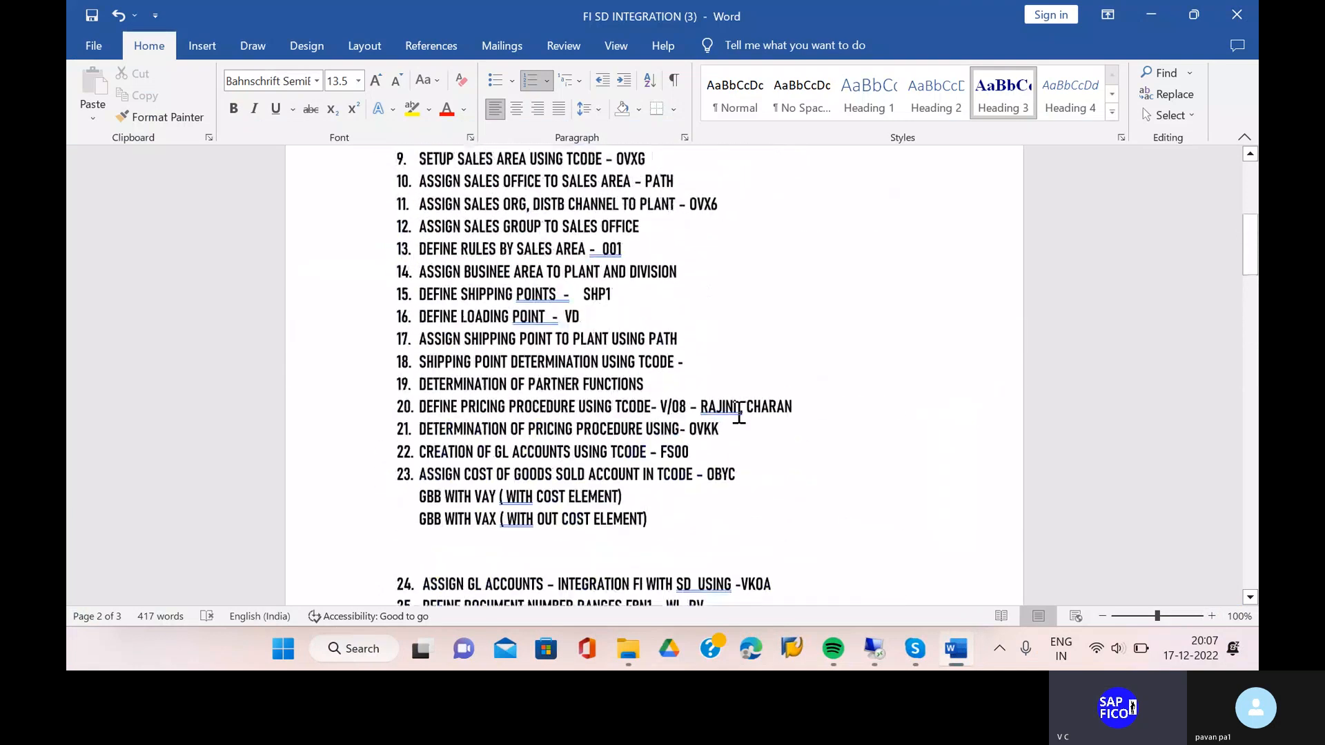
left_click(613, 301)
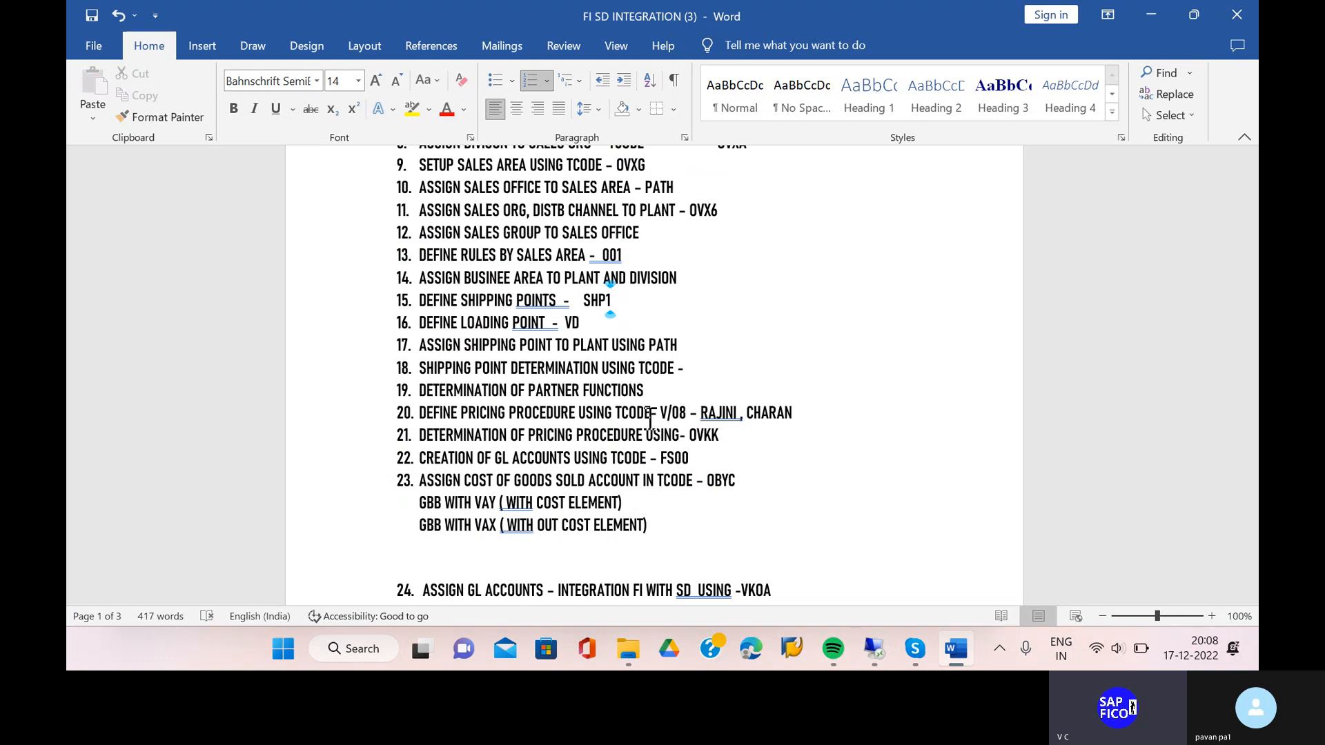
- Return to SAP and open the order customer's master record with XD02 in a new session
left_click(875, 656)
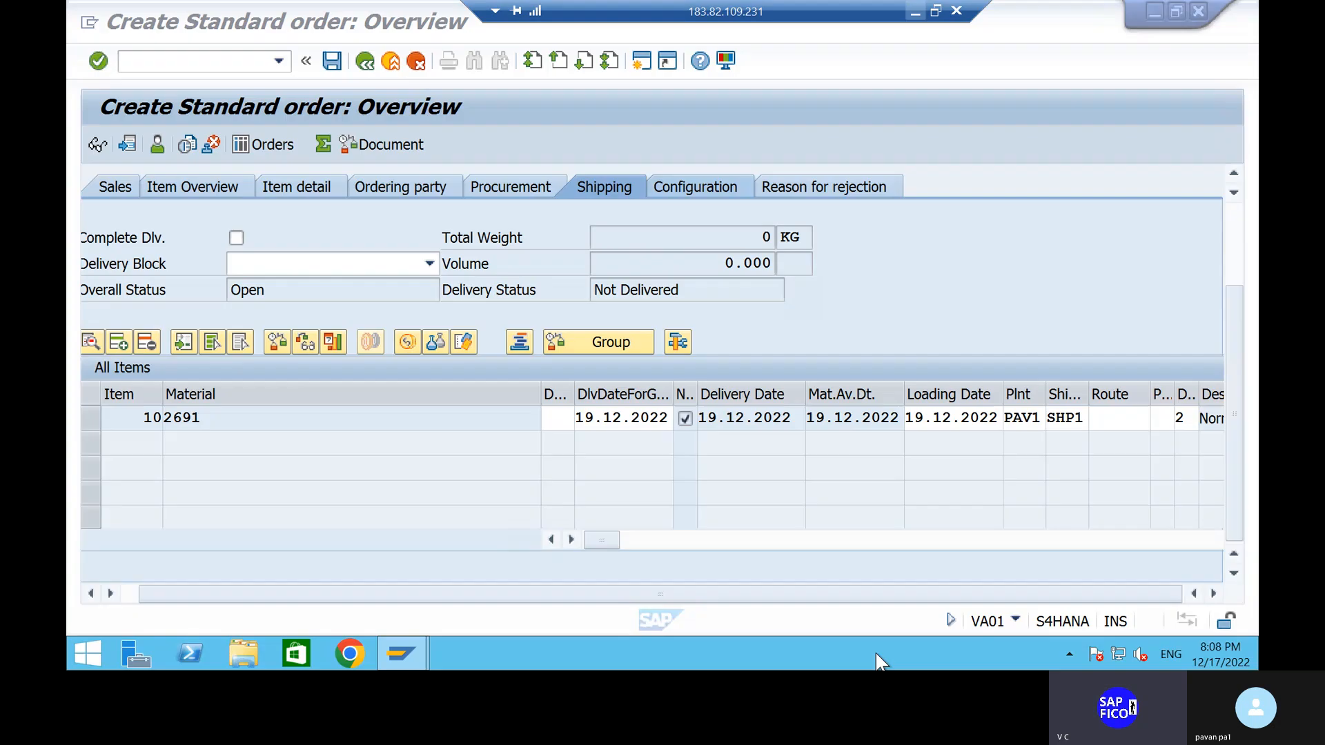
left_click(641, 62)
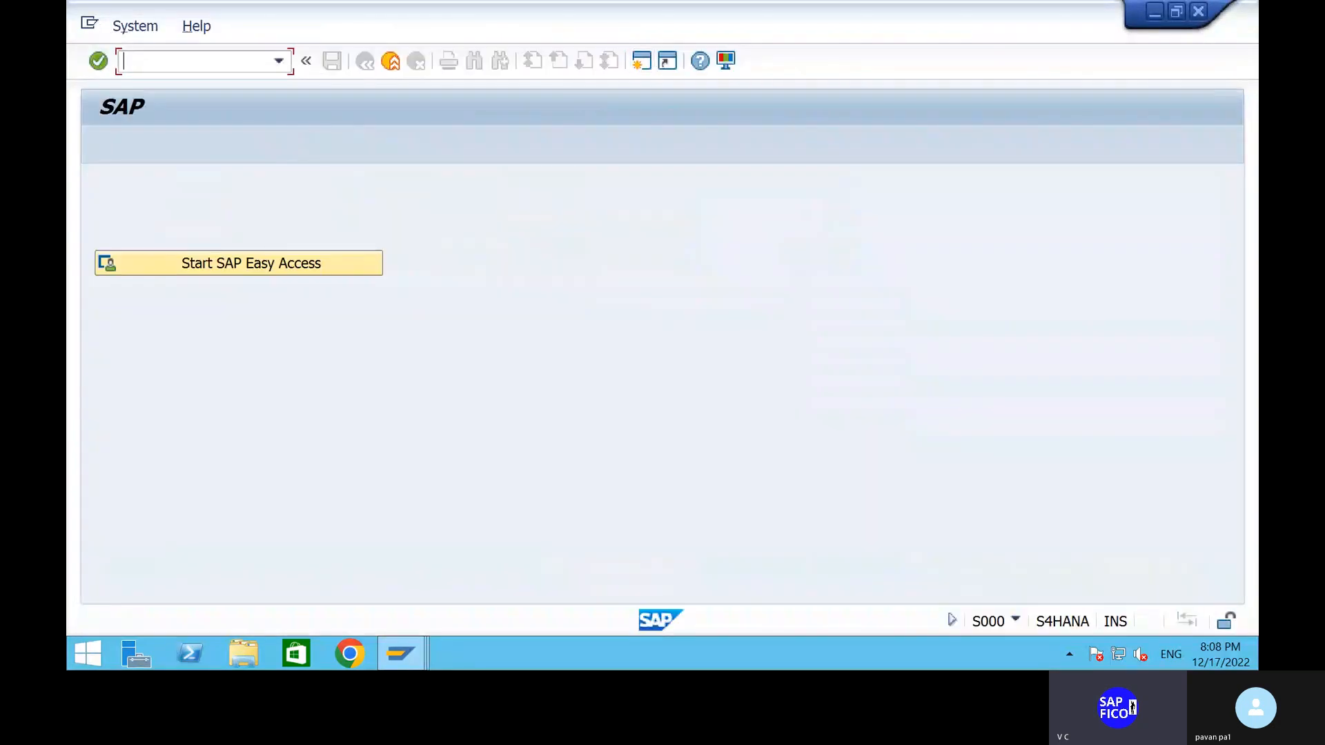
type("XD02")
key("Return")
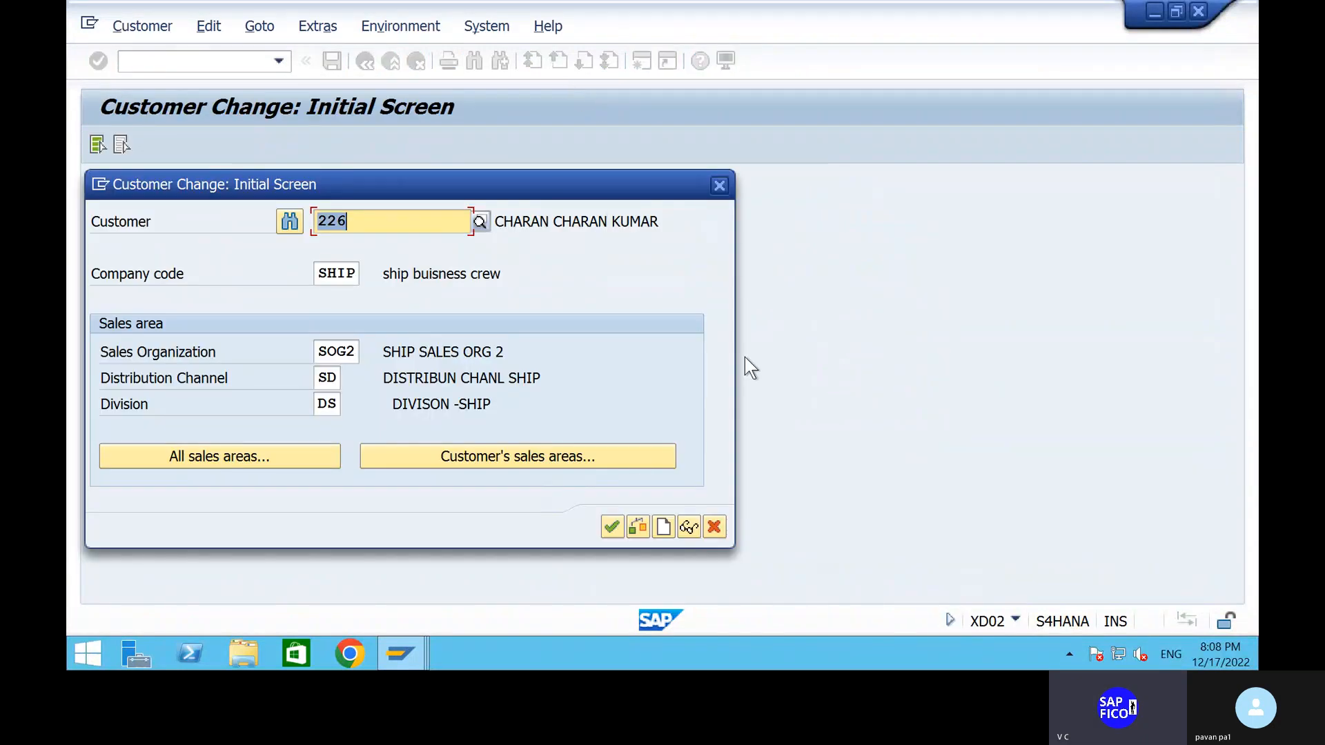
left_click(610, 530)
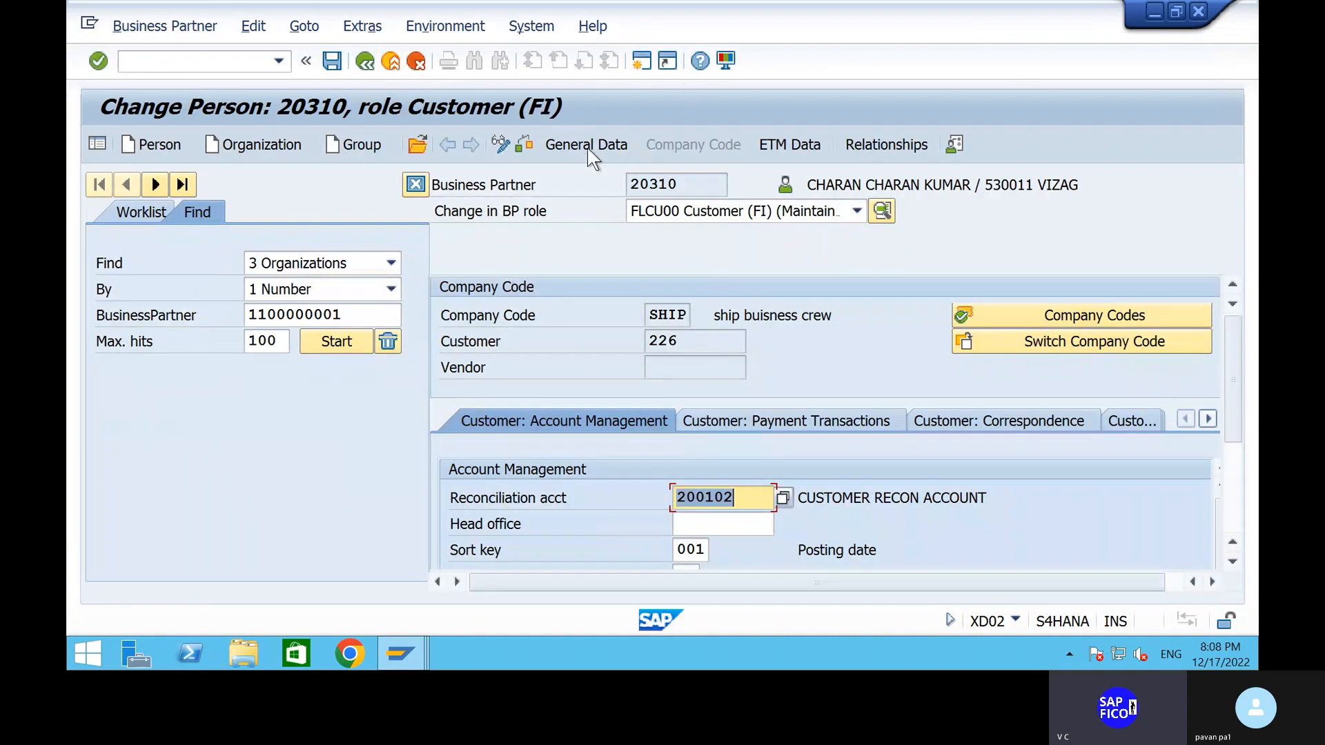
- Switch the business partner to role FLCU01 Customer (SD) and display its sales and distribution data
left_click(725, 217)
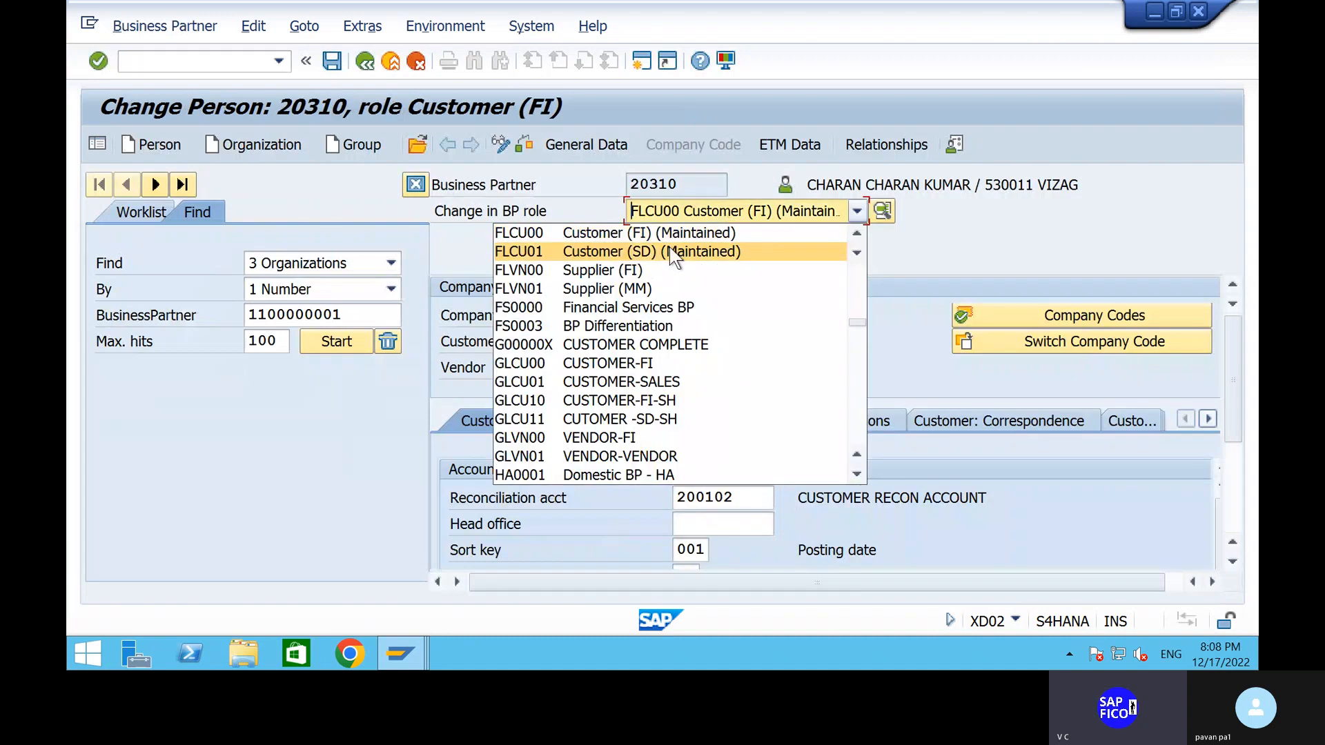
left_click(673, 257)
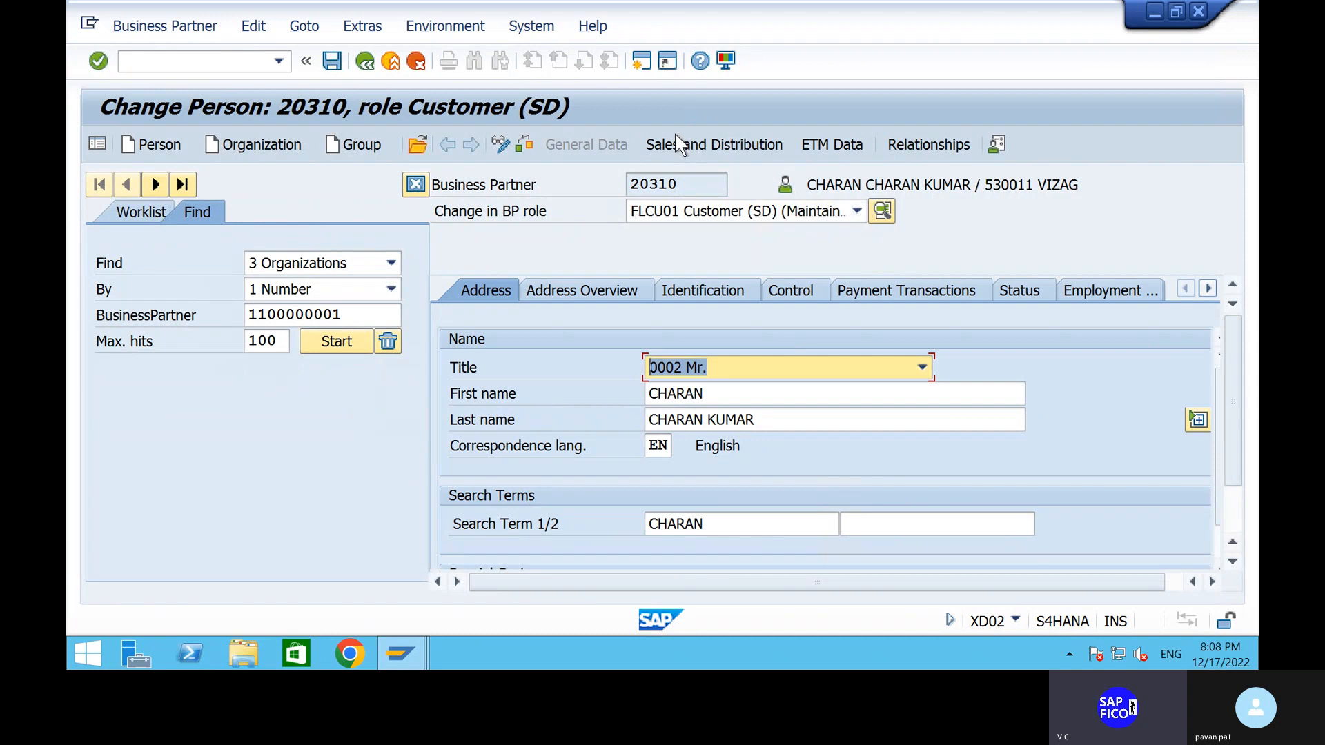
left_click(690, 146)
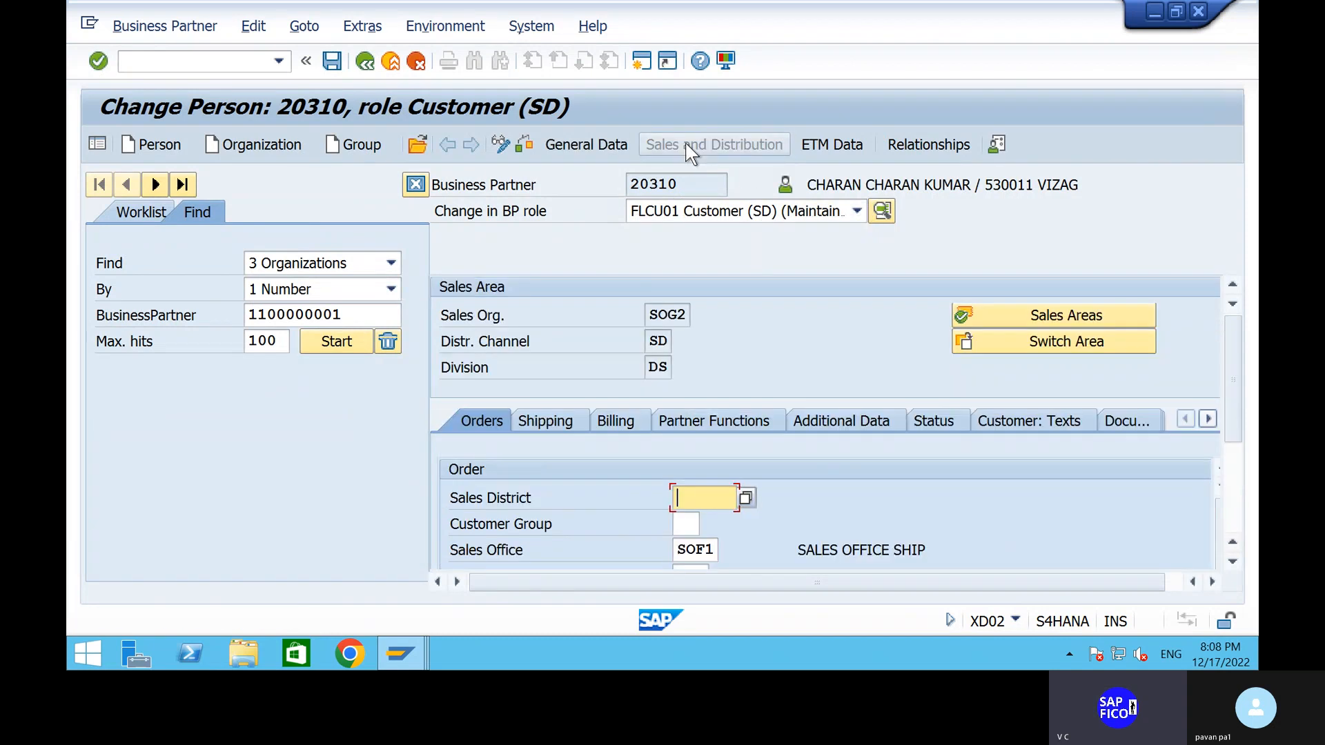
- Examine the customer's order data and shipping data, including delivering plant and shipping conditions
left_click(1233, 483)
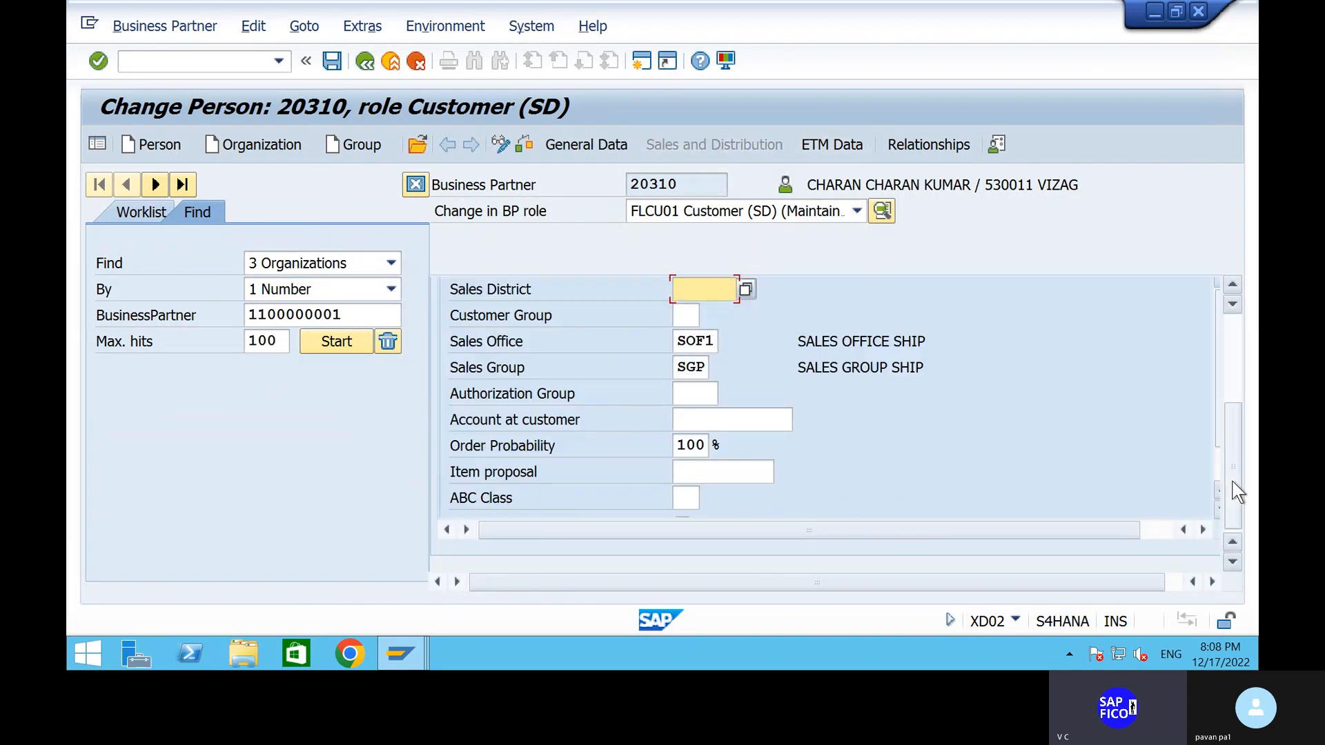
scroll(626, 344, "up", 5)
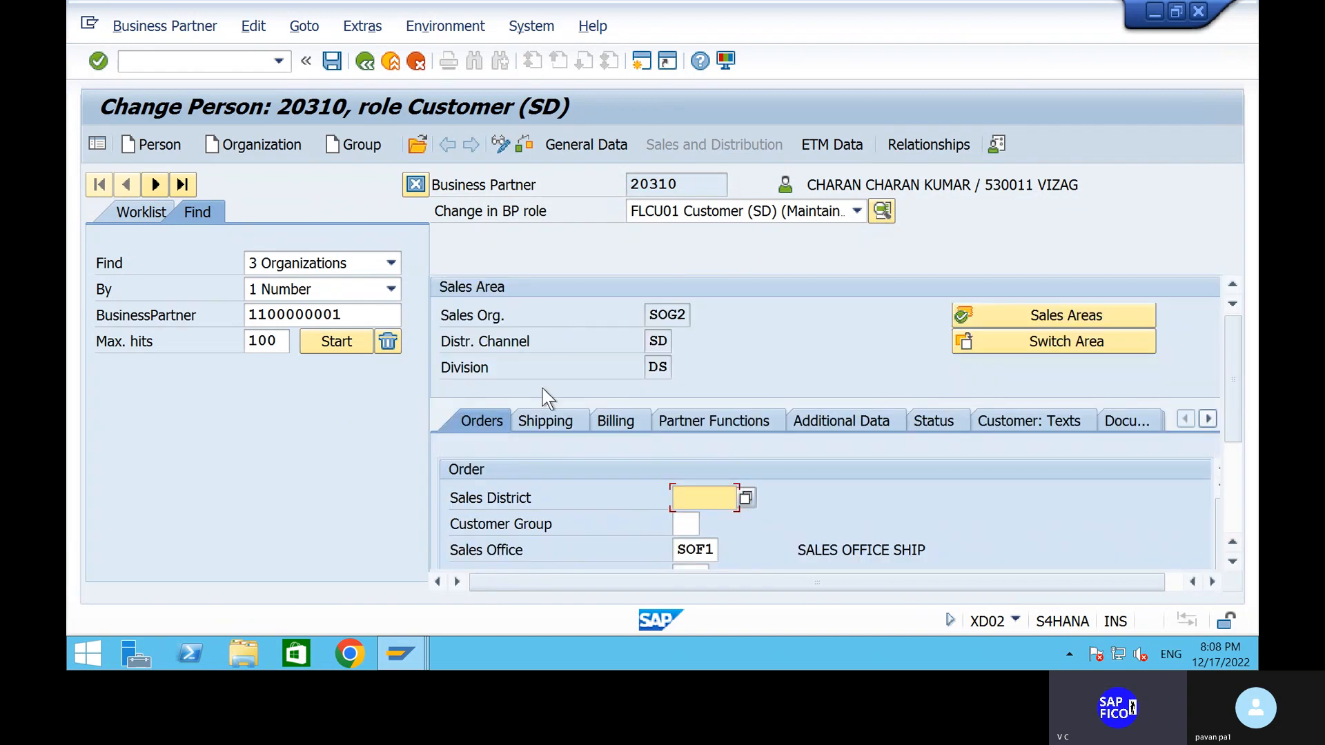
left_click(552, 420)
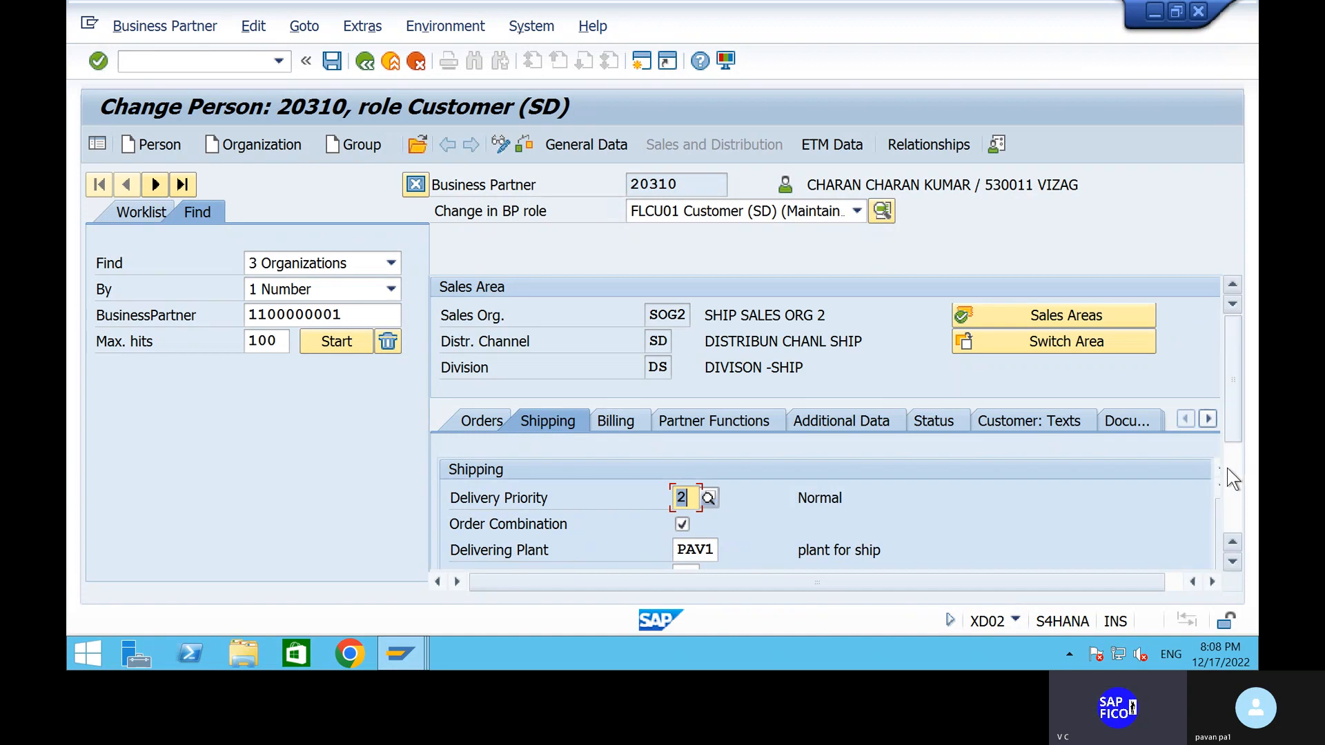
scroll(1242, 495, "down", 5)
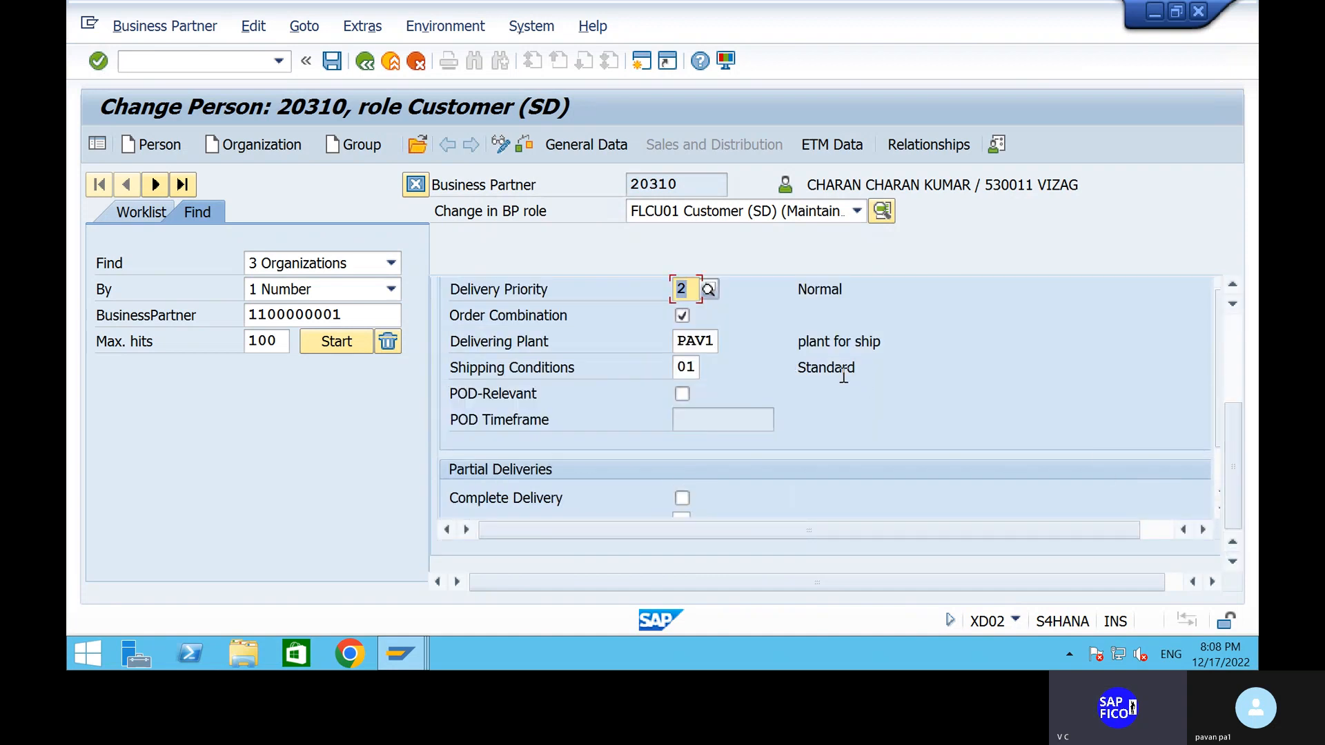
- List the available shipping conditions and reselect 01 Standard for the customer
left_click(696, 366)
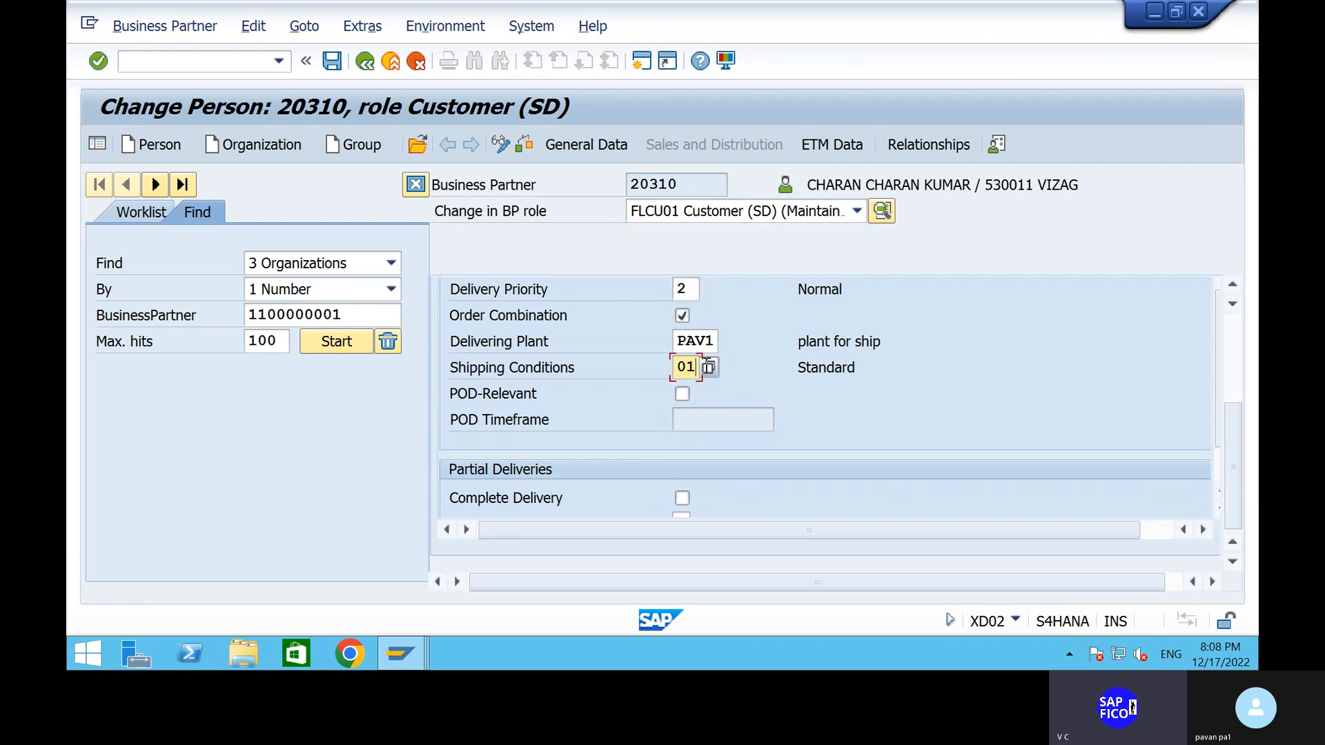
left_click(710, 367)
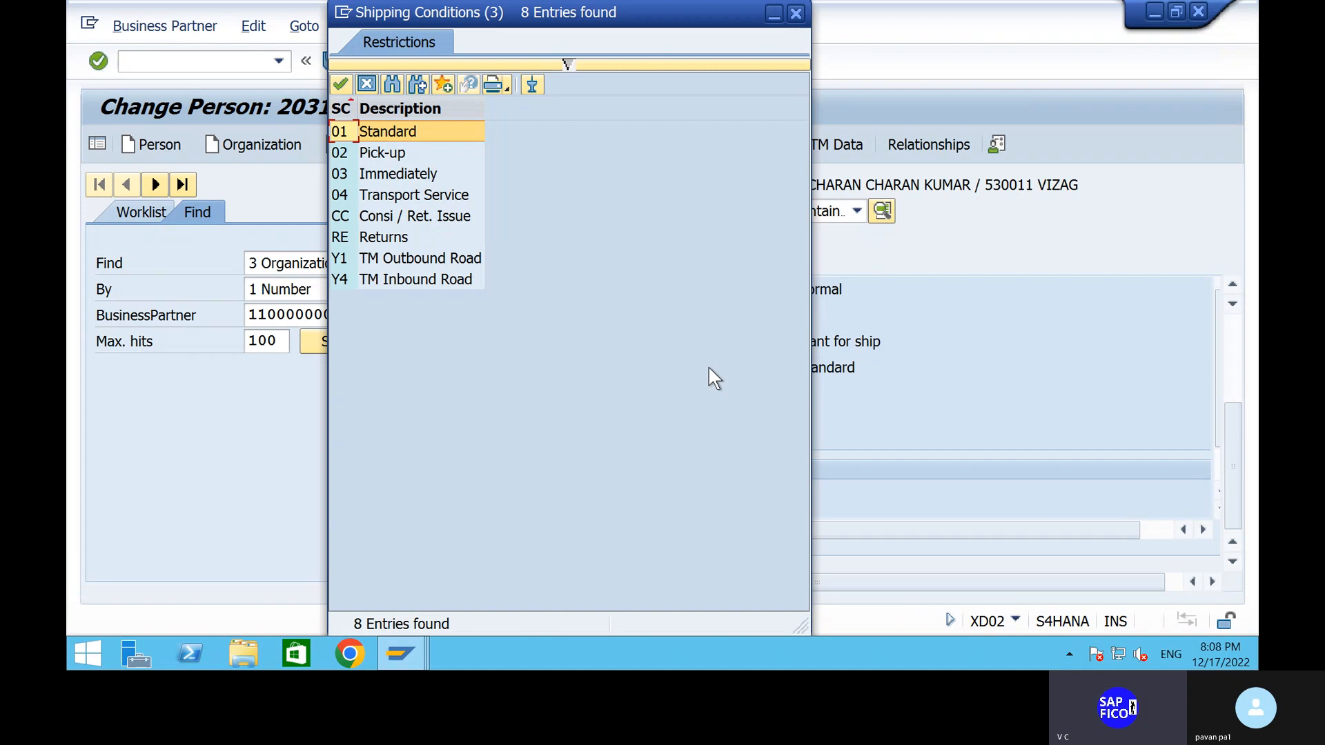
left_click(388, 137)
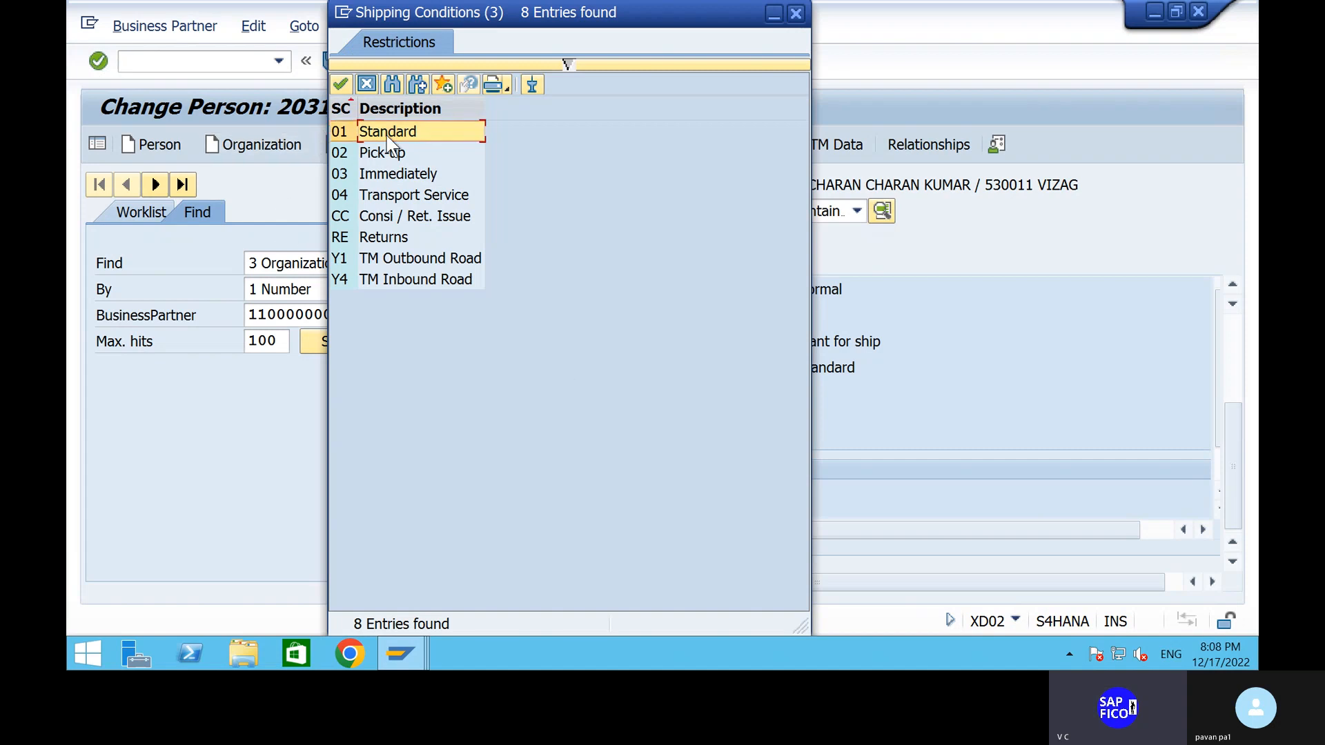
left_click(336, 81)
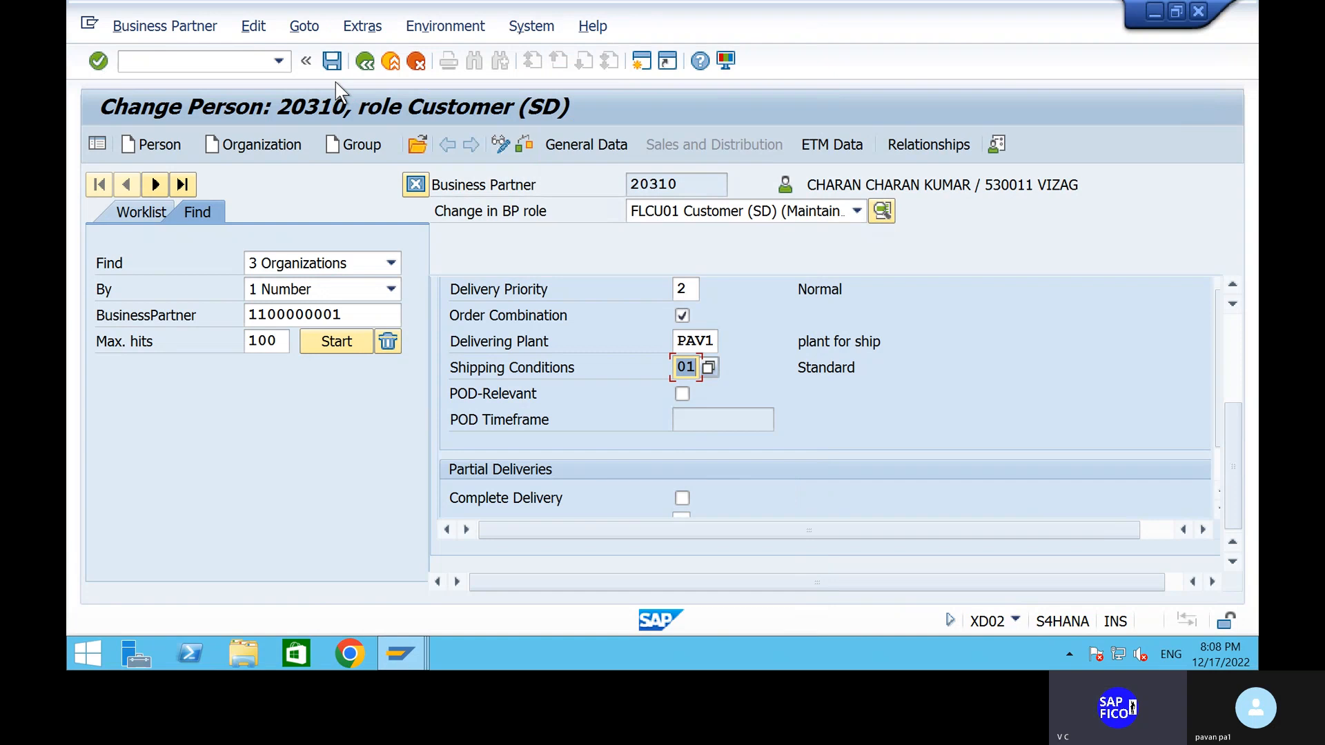
- Leave the customer record without saving and open the shipping point determination table with transaction OVL2
left_click(147, 61)
type("/M")
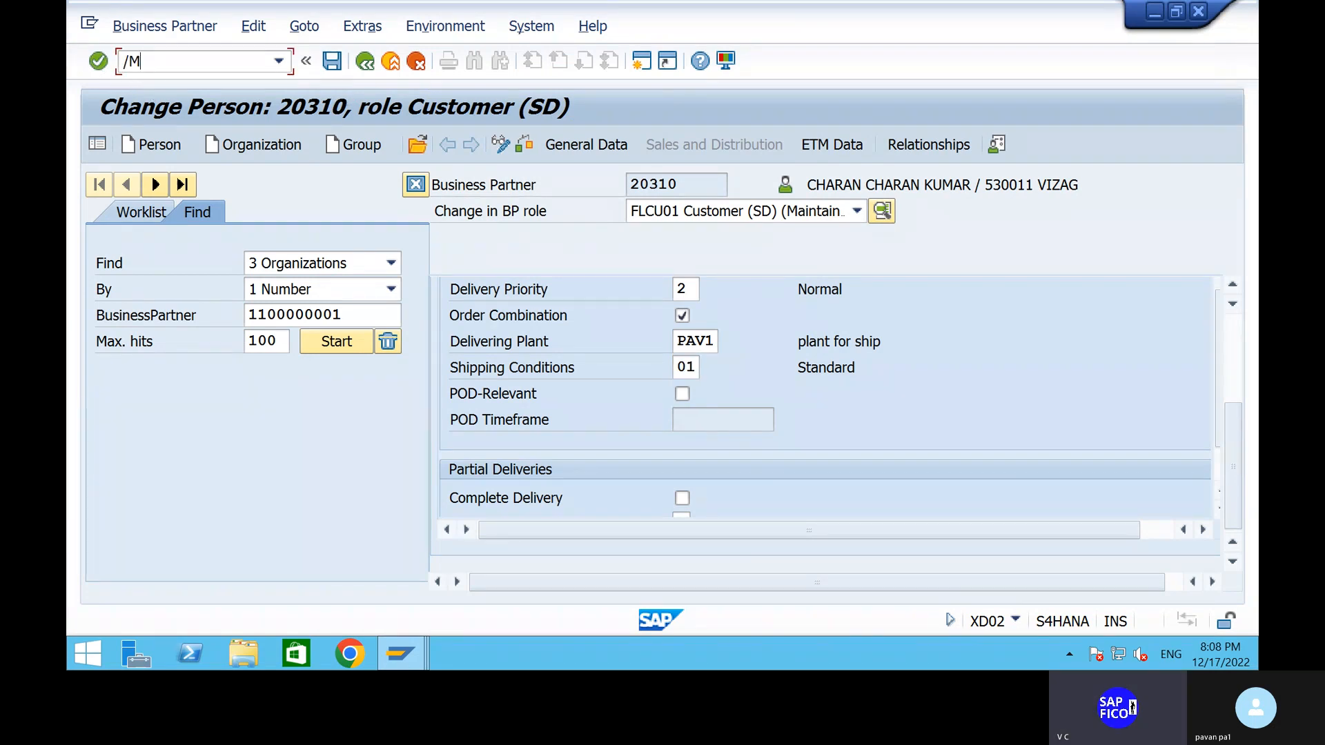
key("BackSpace")
type("N")
key("Return")
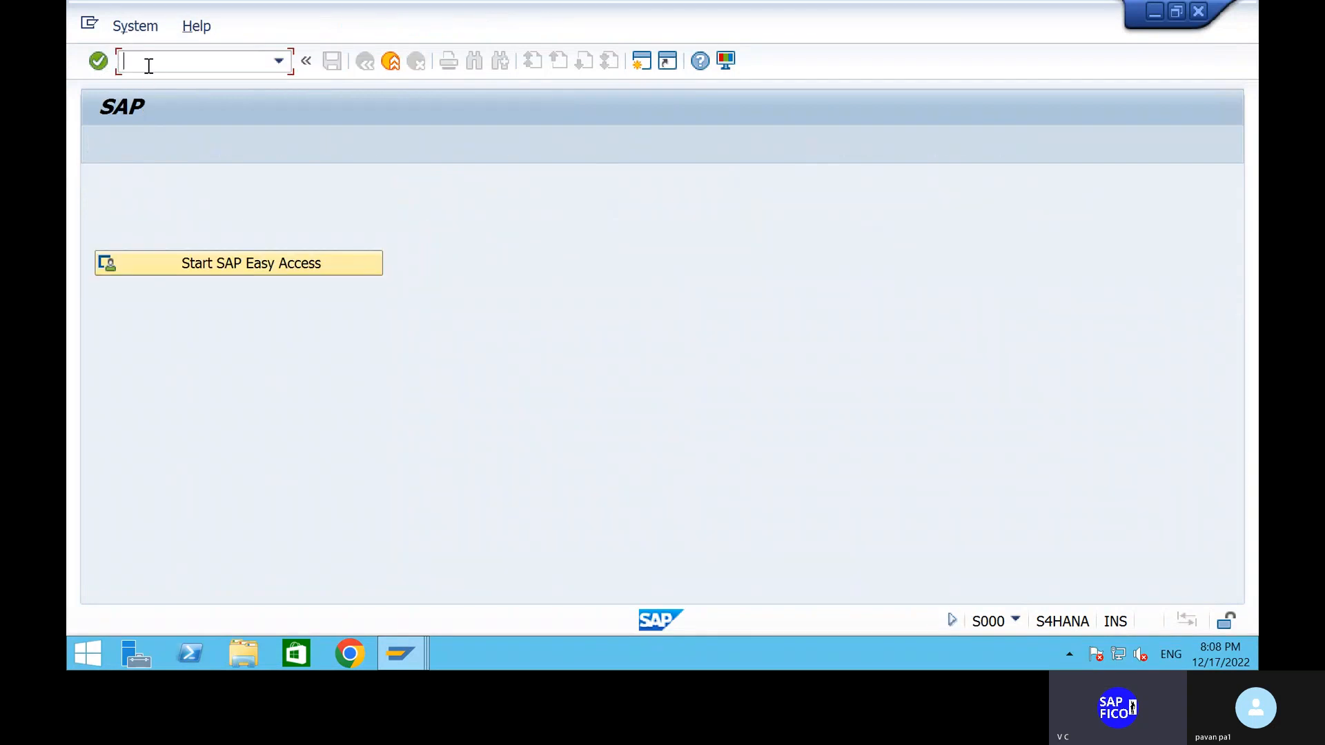
type("OVL2")
key("Return")
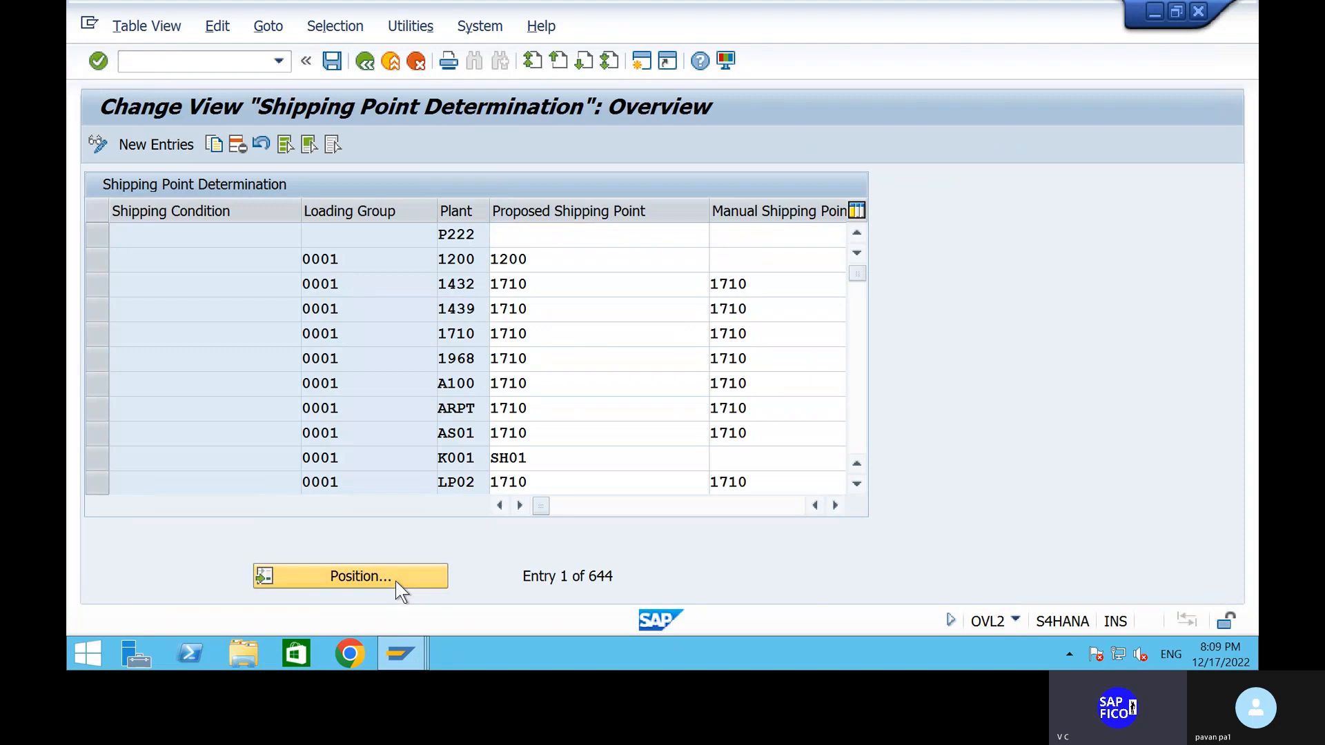
- Position the shipping point determination table at the entry for shipping condition 01, loading group 0003 and plant PAV1
left_click(396, 582)
left_click(345, 352)
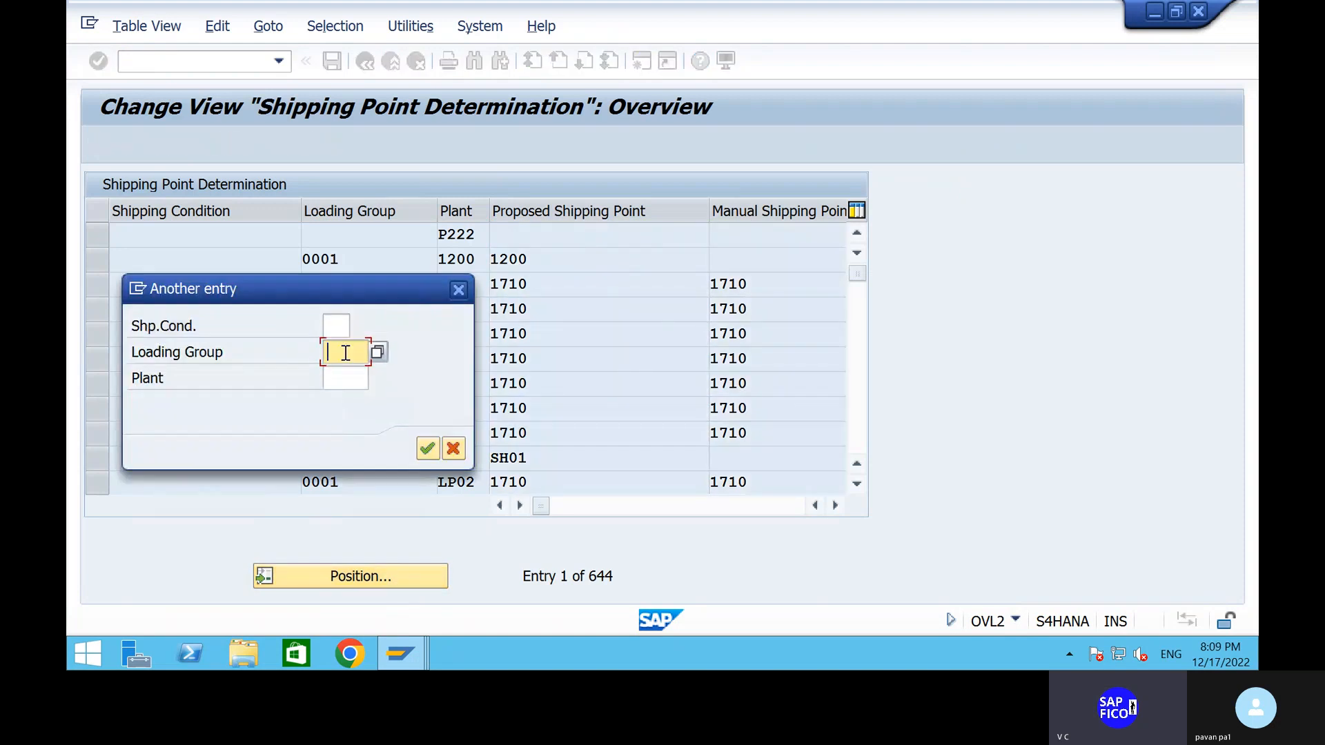
type("0003")
left_click(347, 374)
type("PAV1")
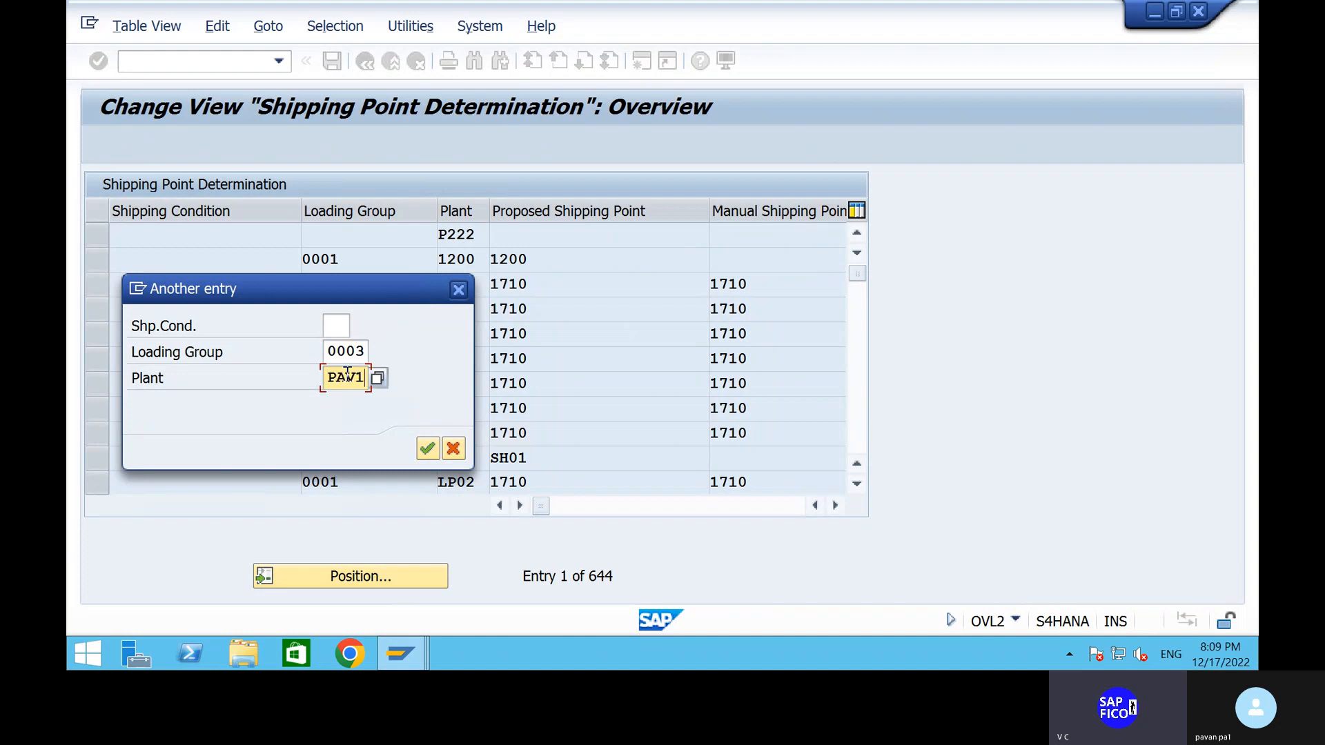
left_click(343, 321)
type("01")
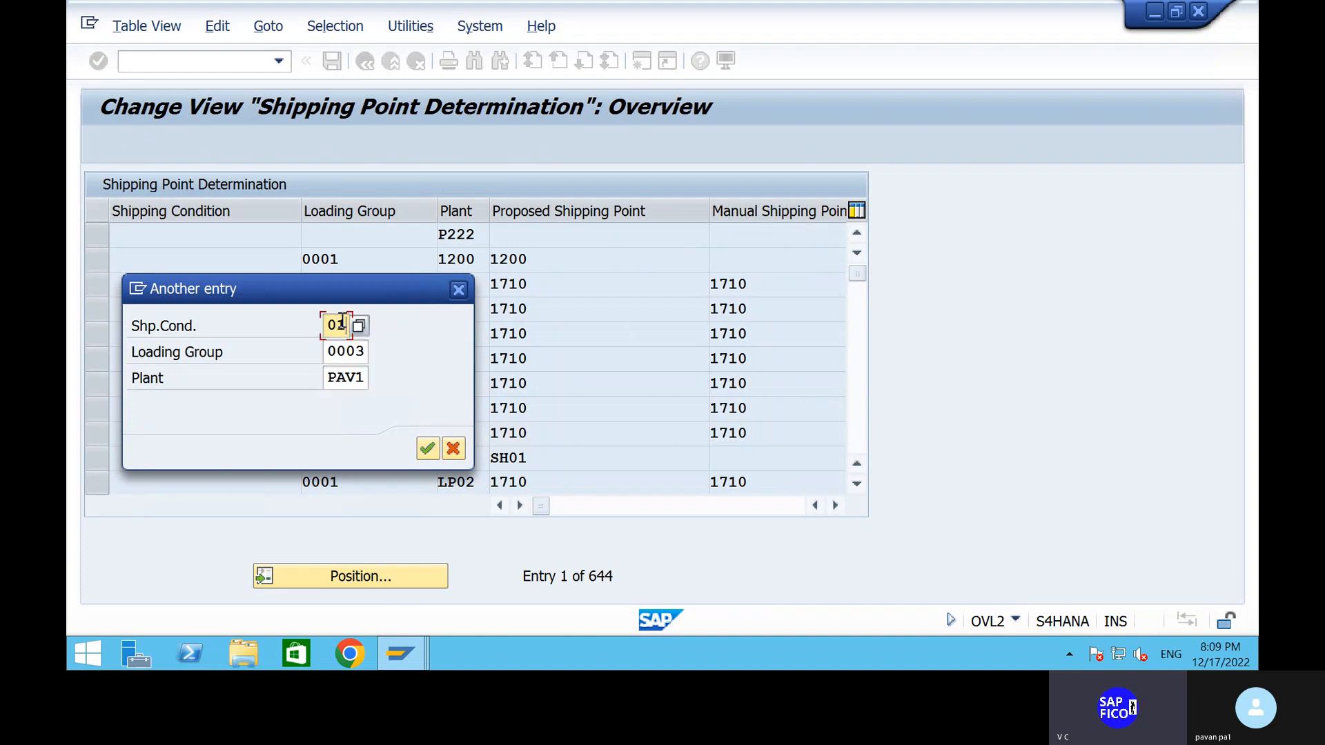
left_click(428, 449)
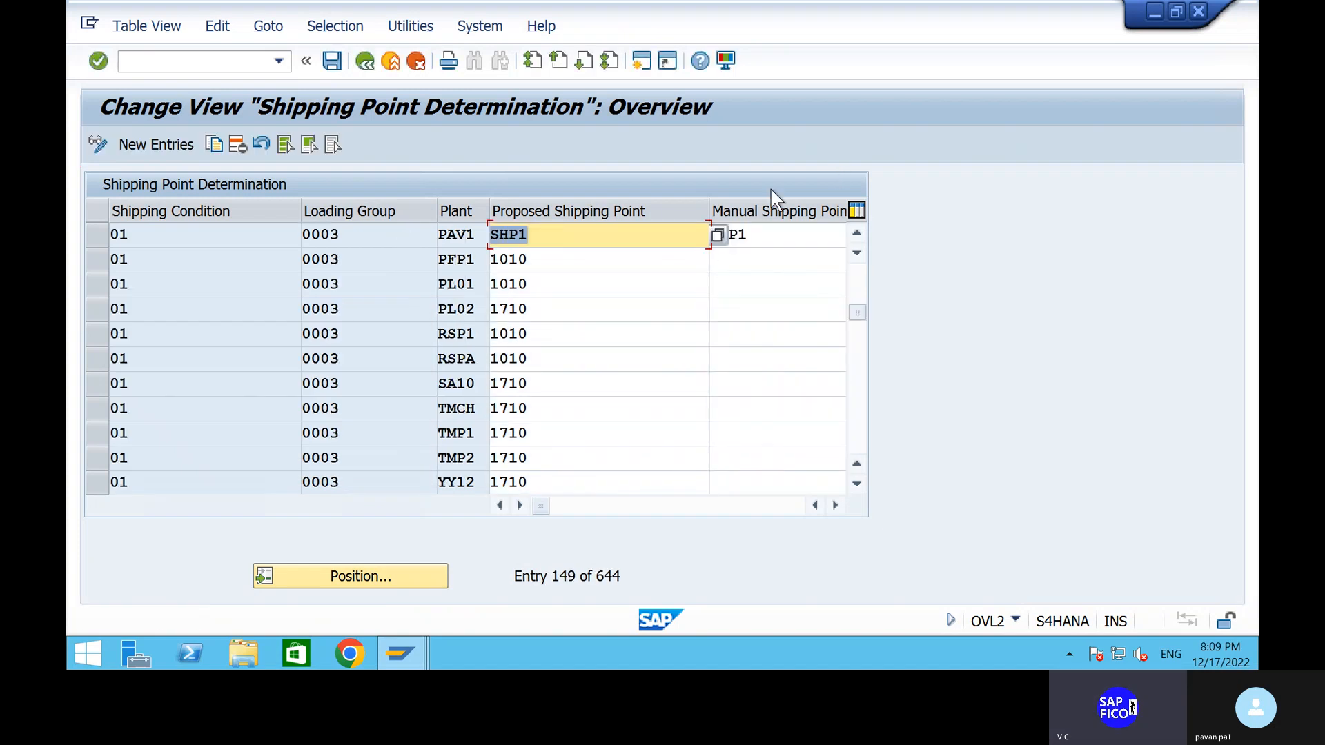
- Check the proposed and manual shipping points assigned to the plant PAV1 entry
left_click(774, 231)
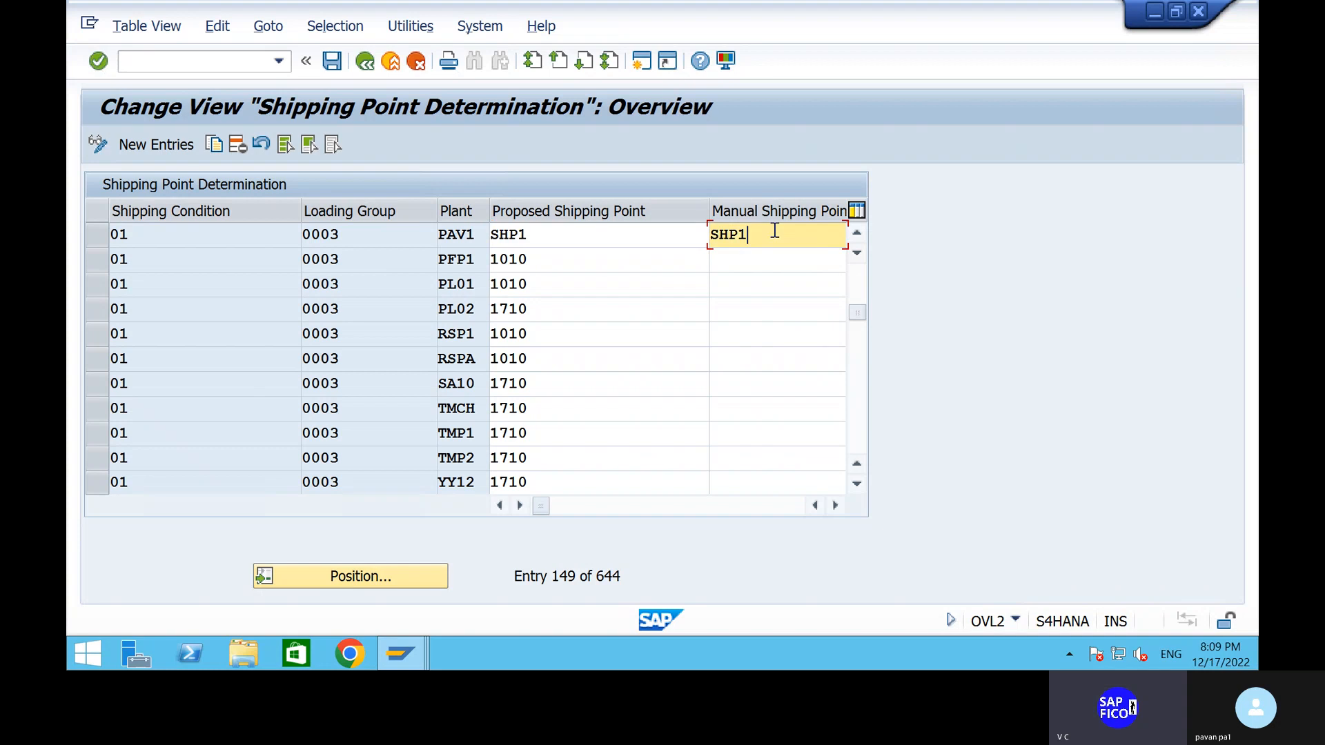
left_click(589, 511)
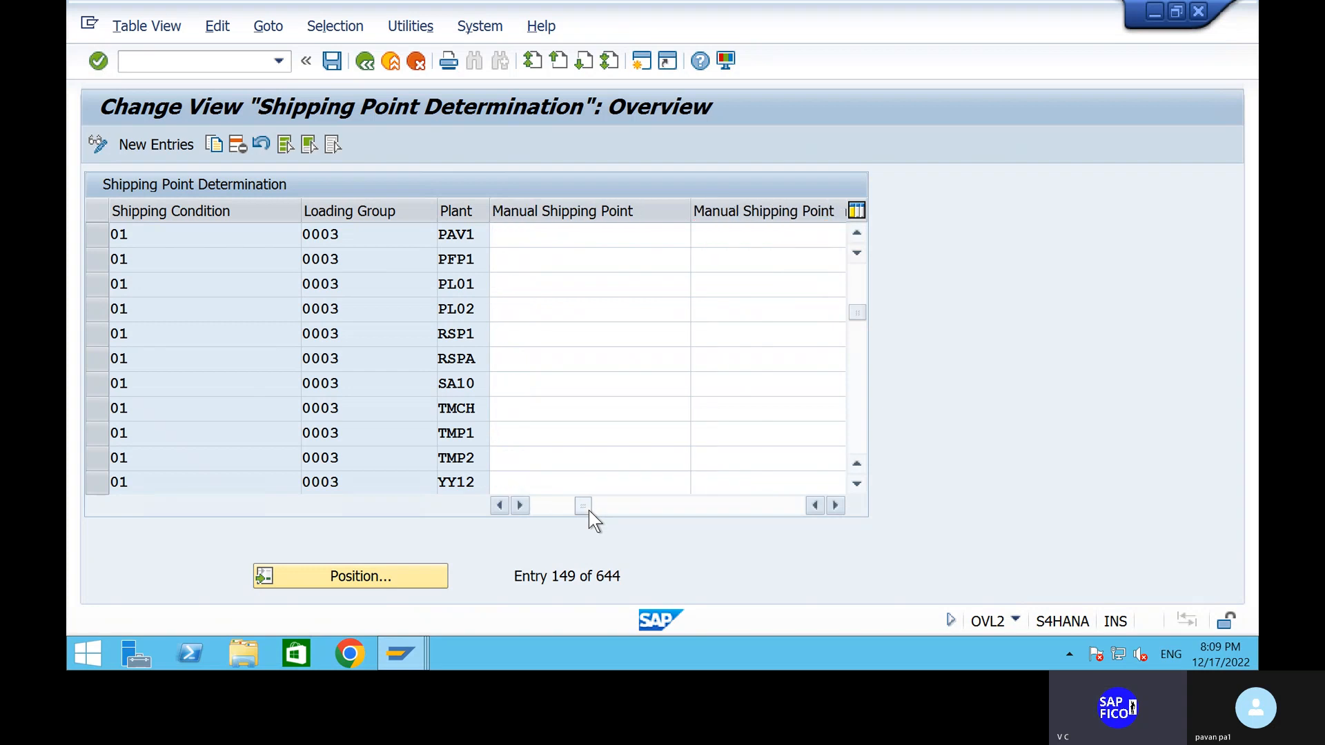
left_click(542, 507)
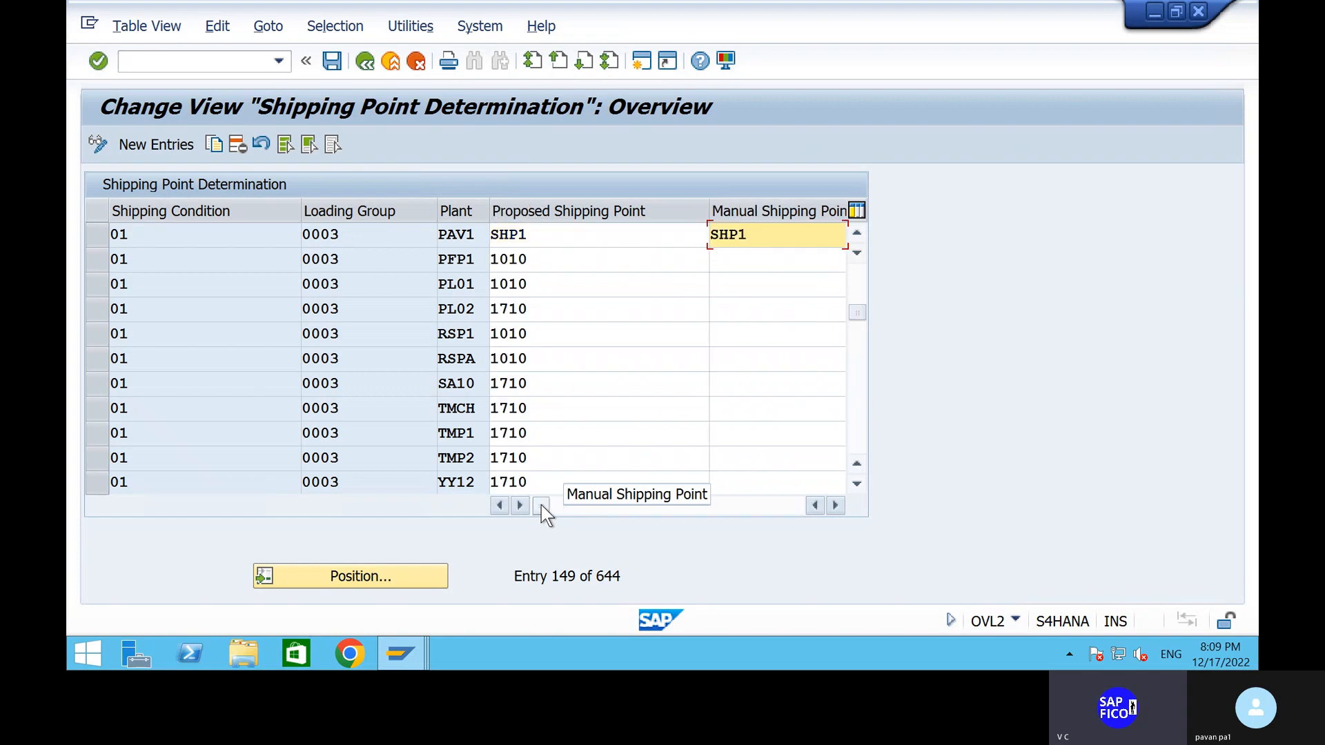
- Leave the shipping point determination table and switch to the open standard order session
left_click(207, 61)
type("/N")
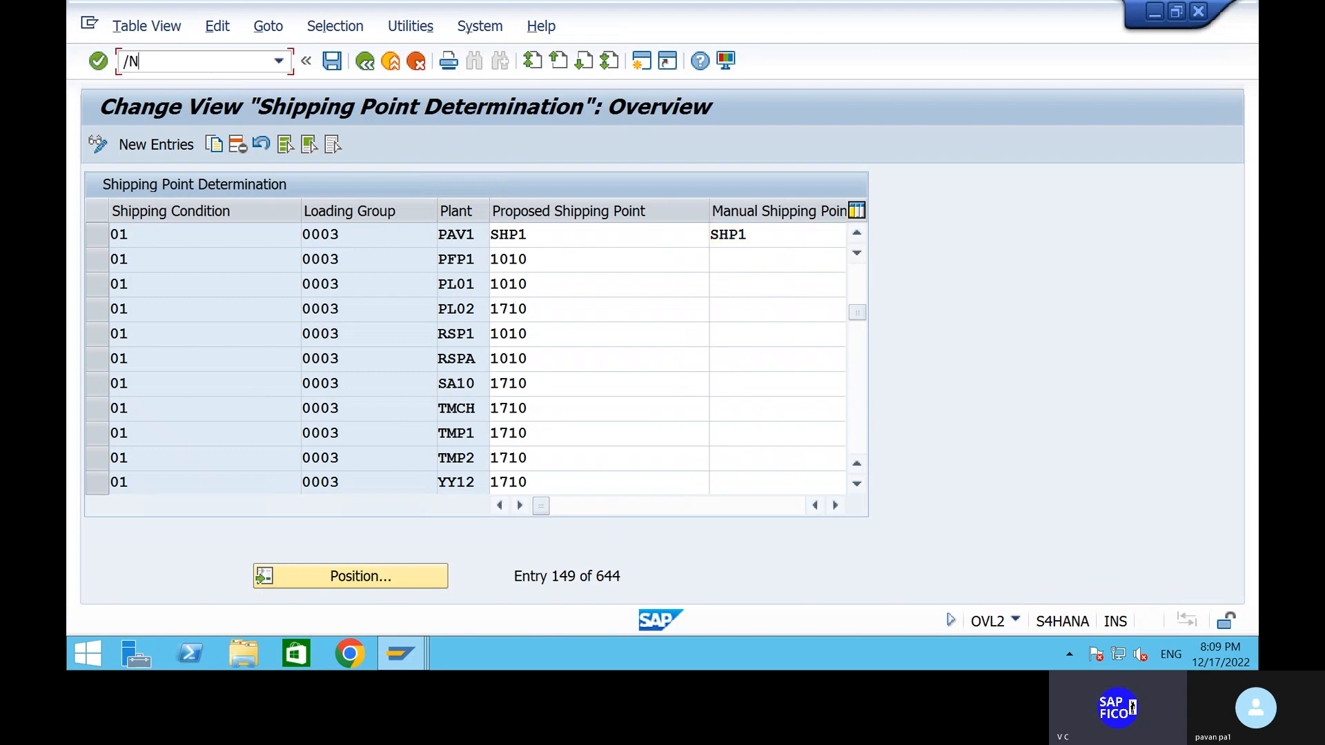
key("Return")
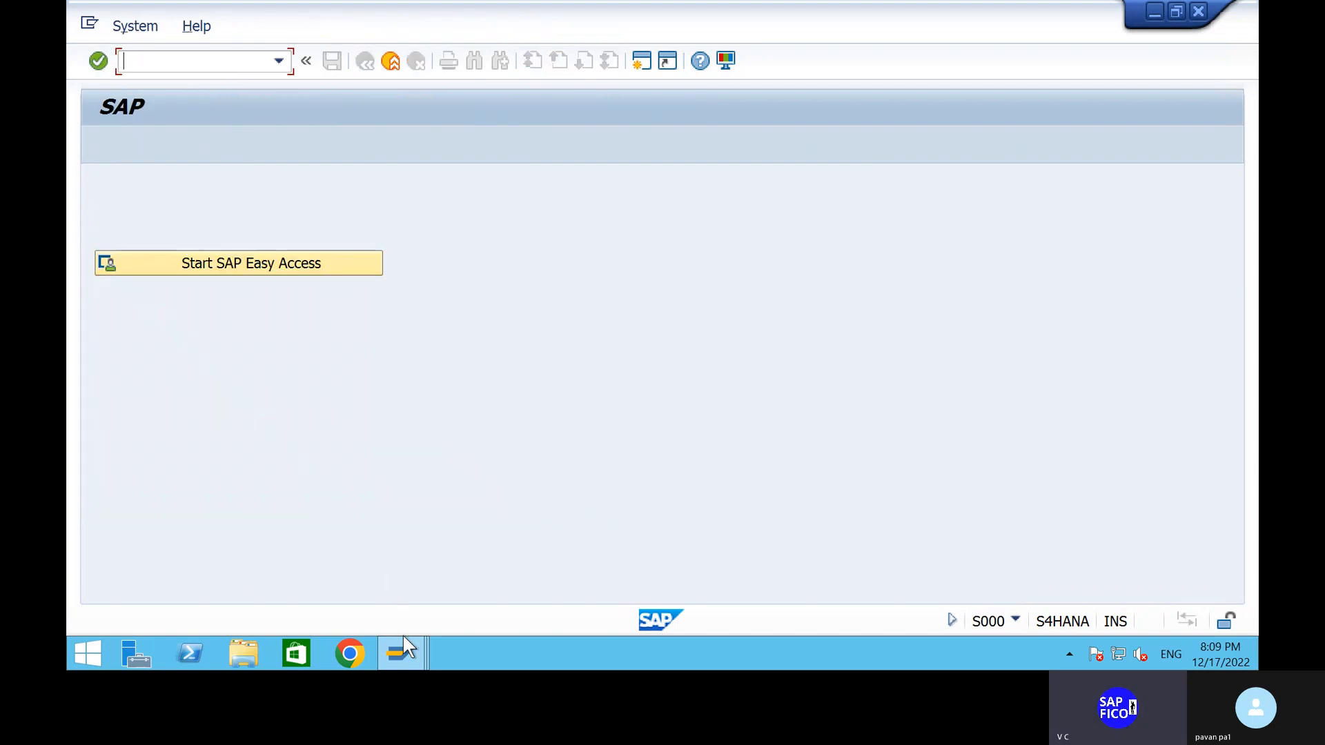
left_click(401, 650)
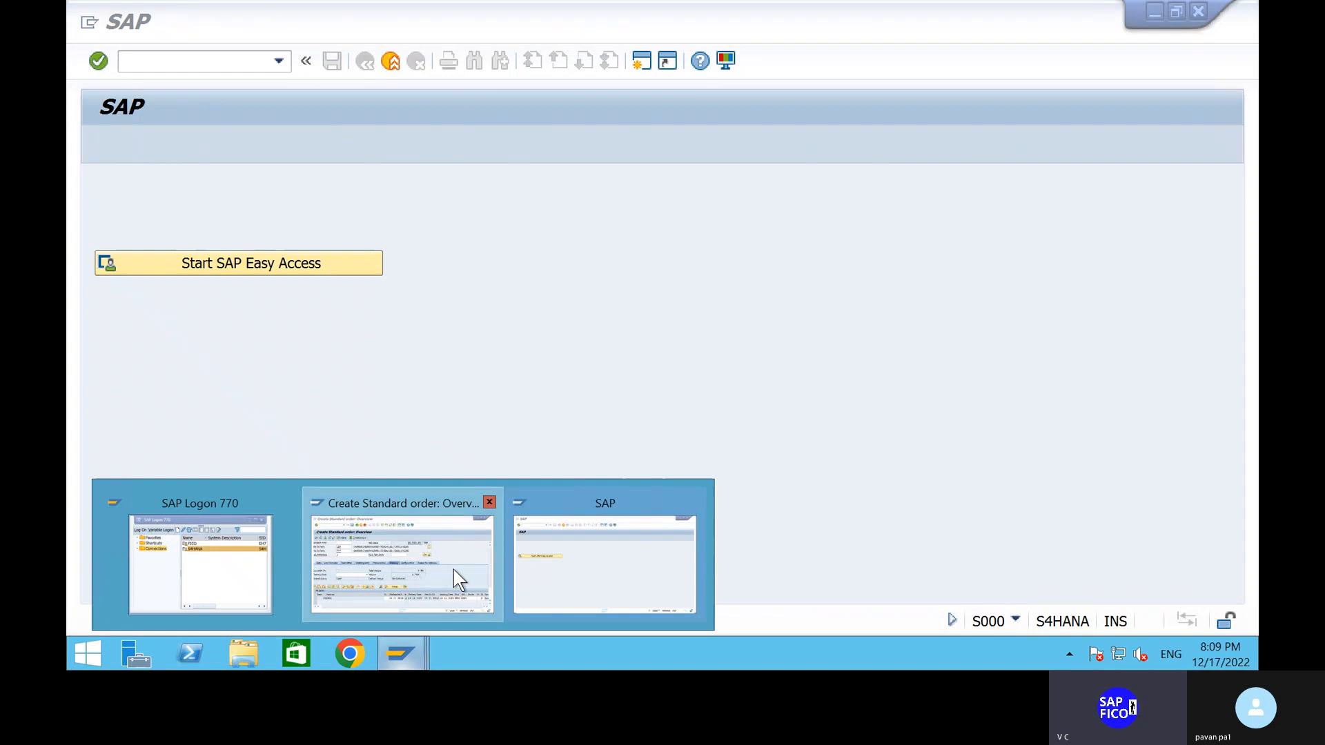
left_click(454, 569)
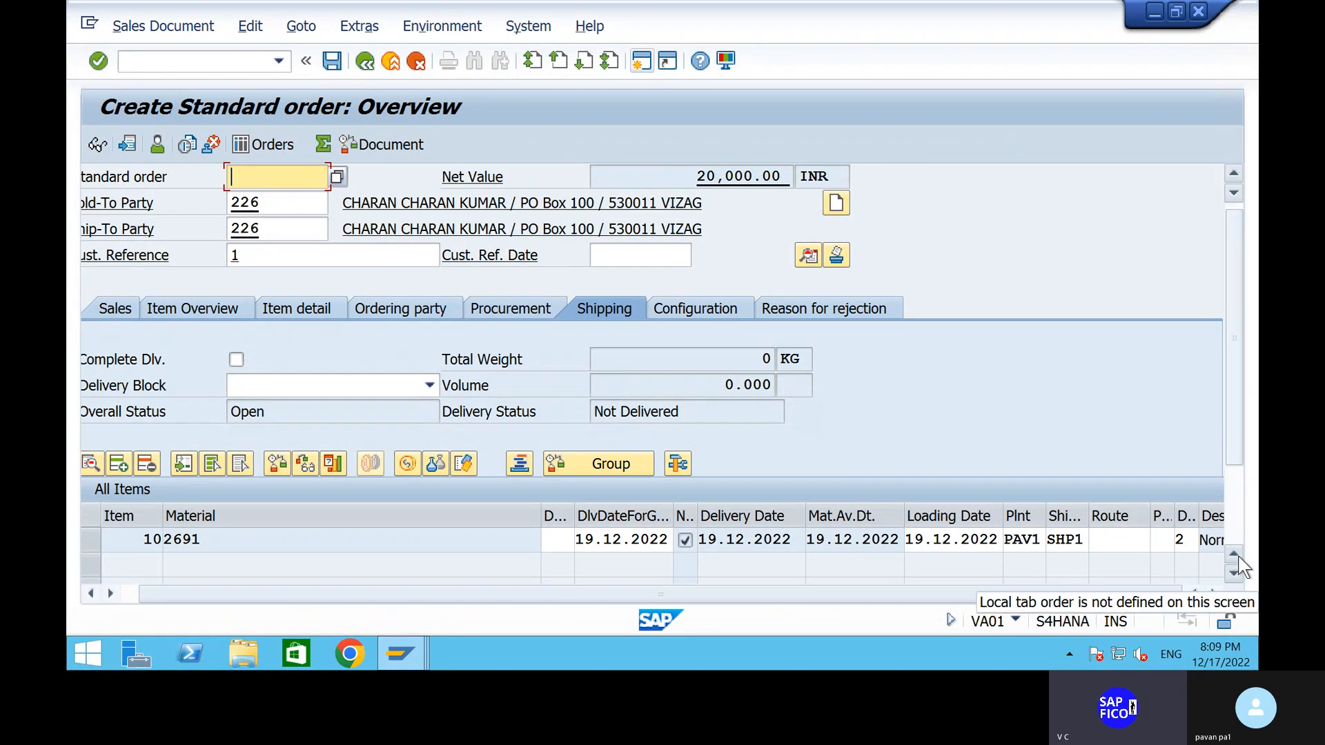
- Examine the shipping data of item 10, including delivery dates, plant, shipping point, route and delivery priority
left_click(1233, 529)
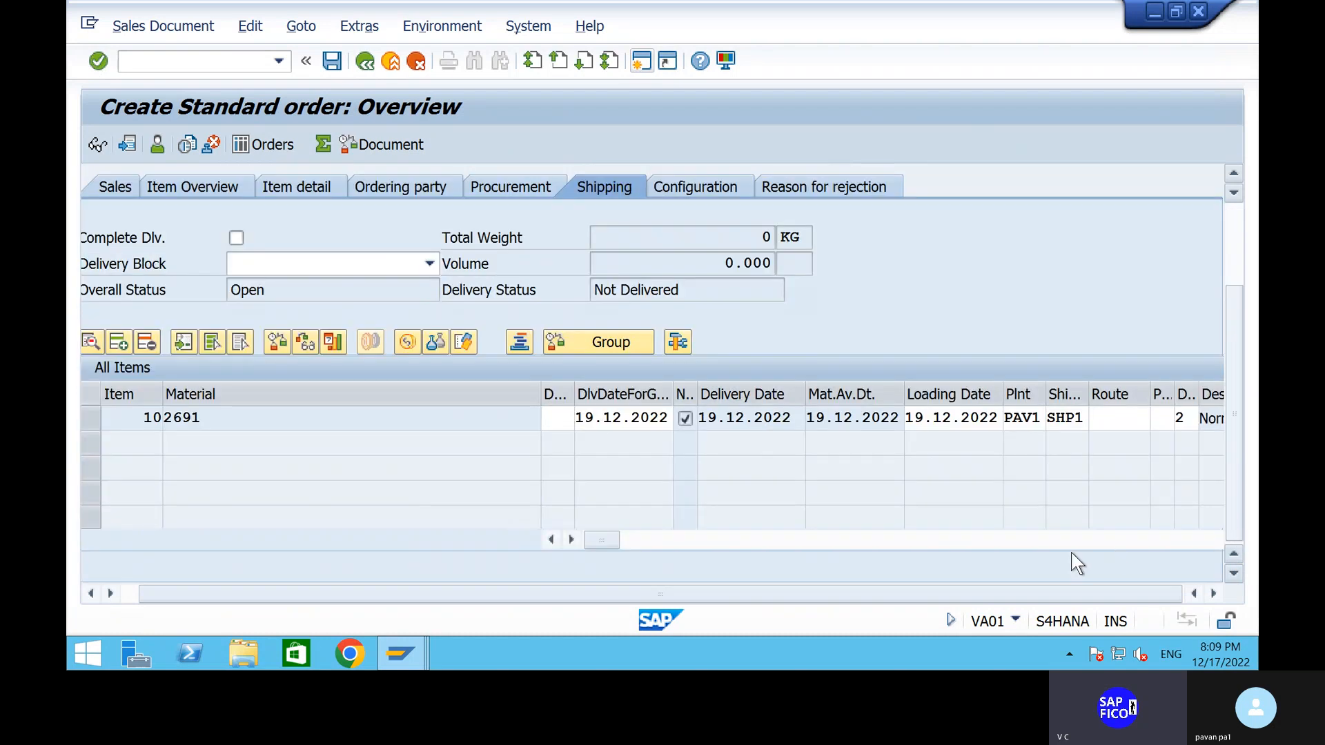
left_click(645, 541)
left_click_drag(644, 541, 777, 545)
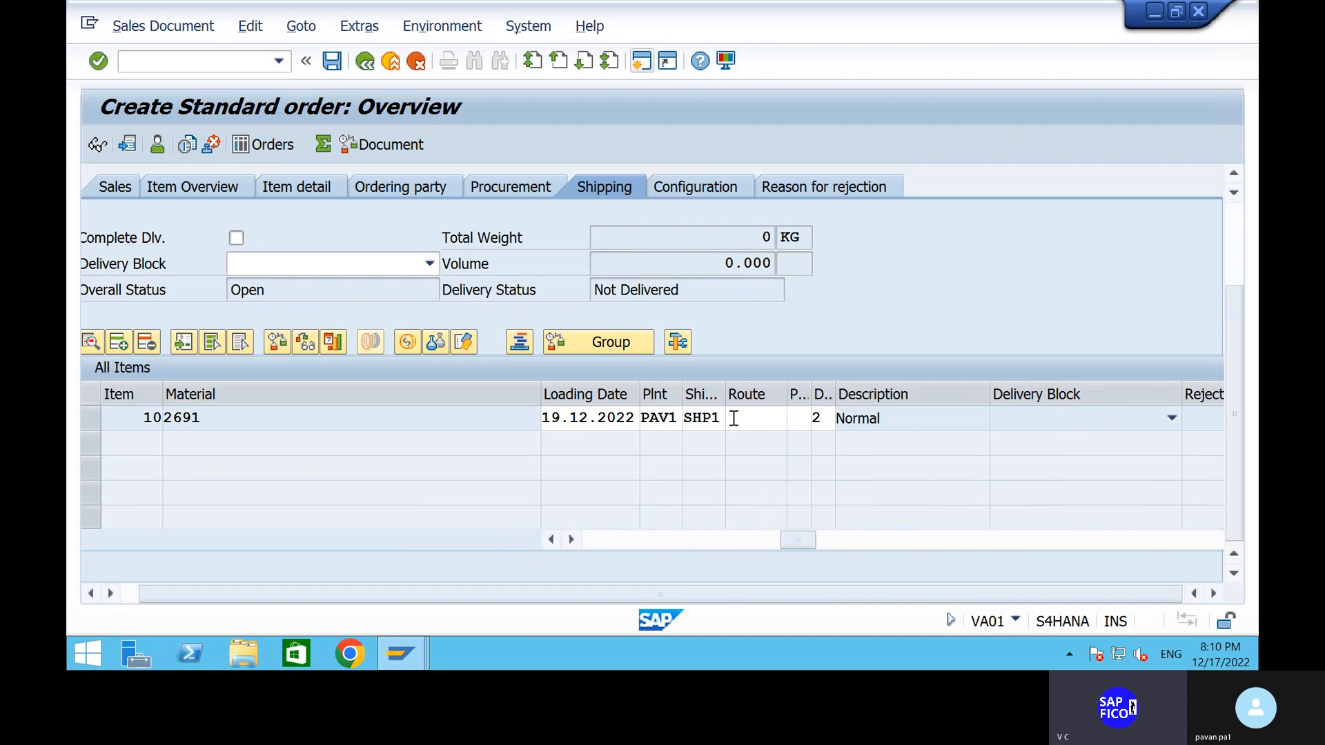
left_click(838, 540)
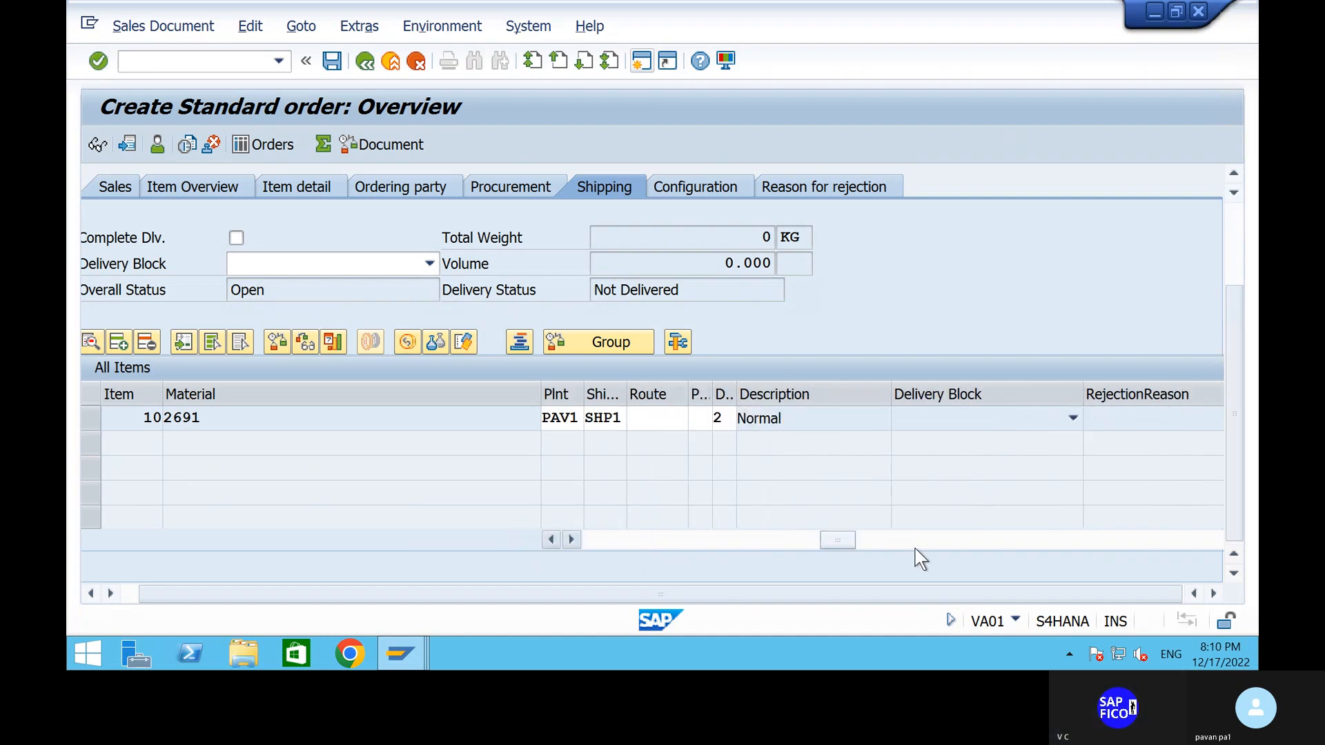
left_click(918, 545)
left_click(993, 545)
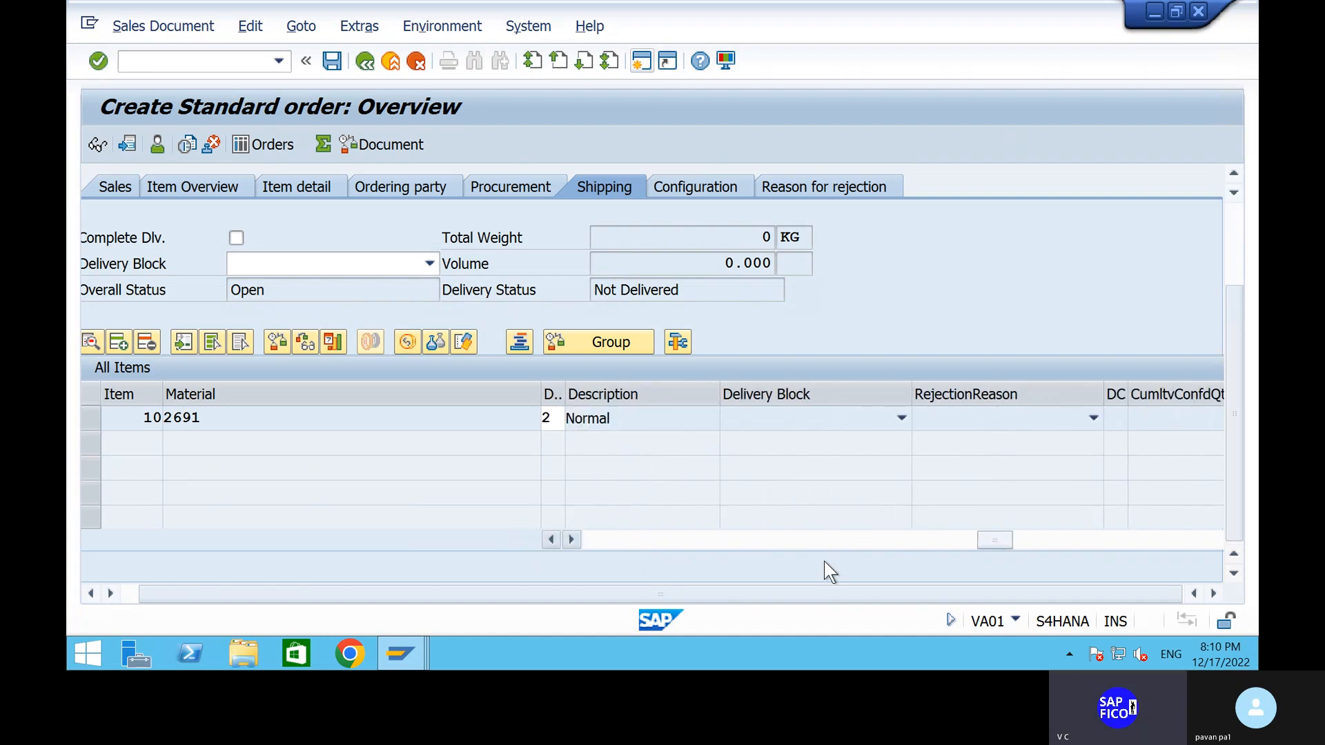
left_click(722, 546)
left_click(616, 543)
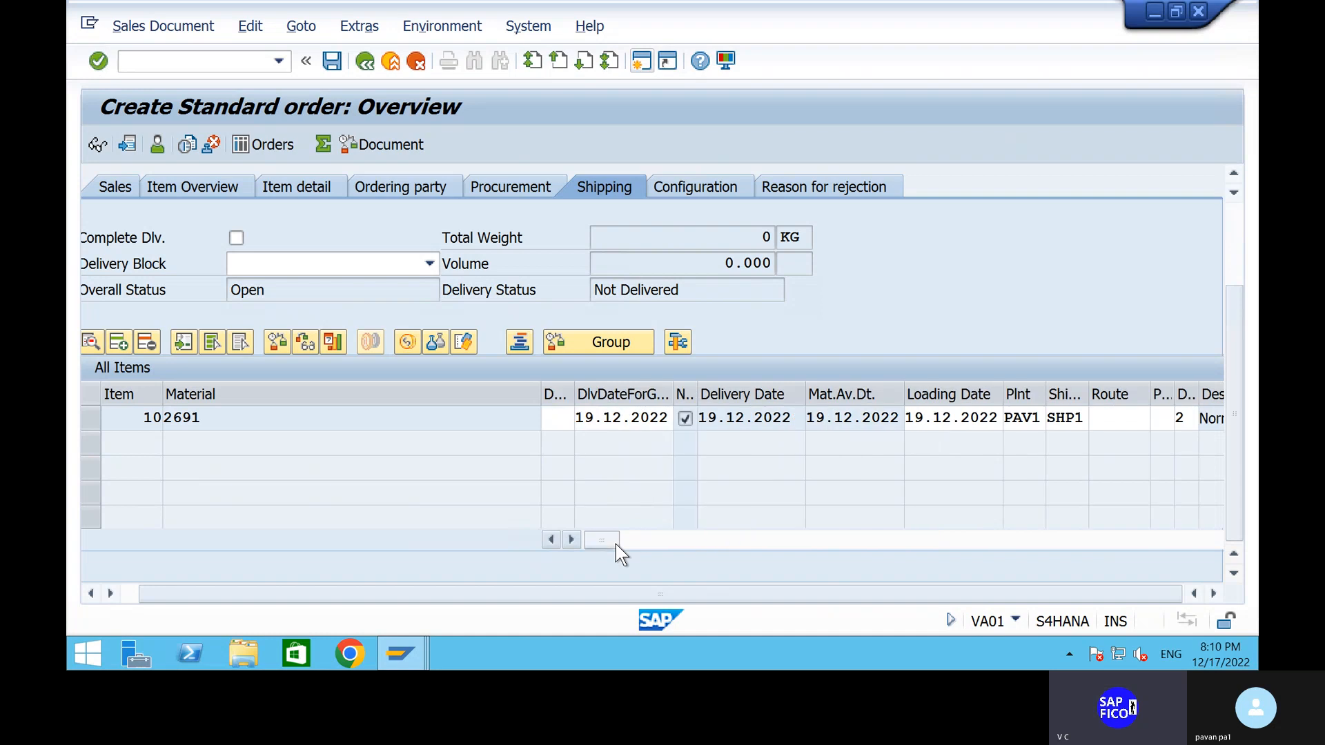
left_click(653, 545)
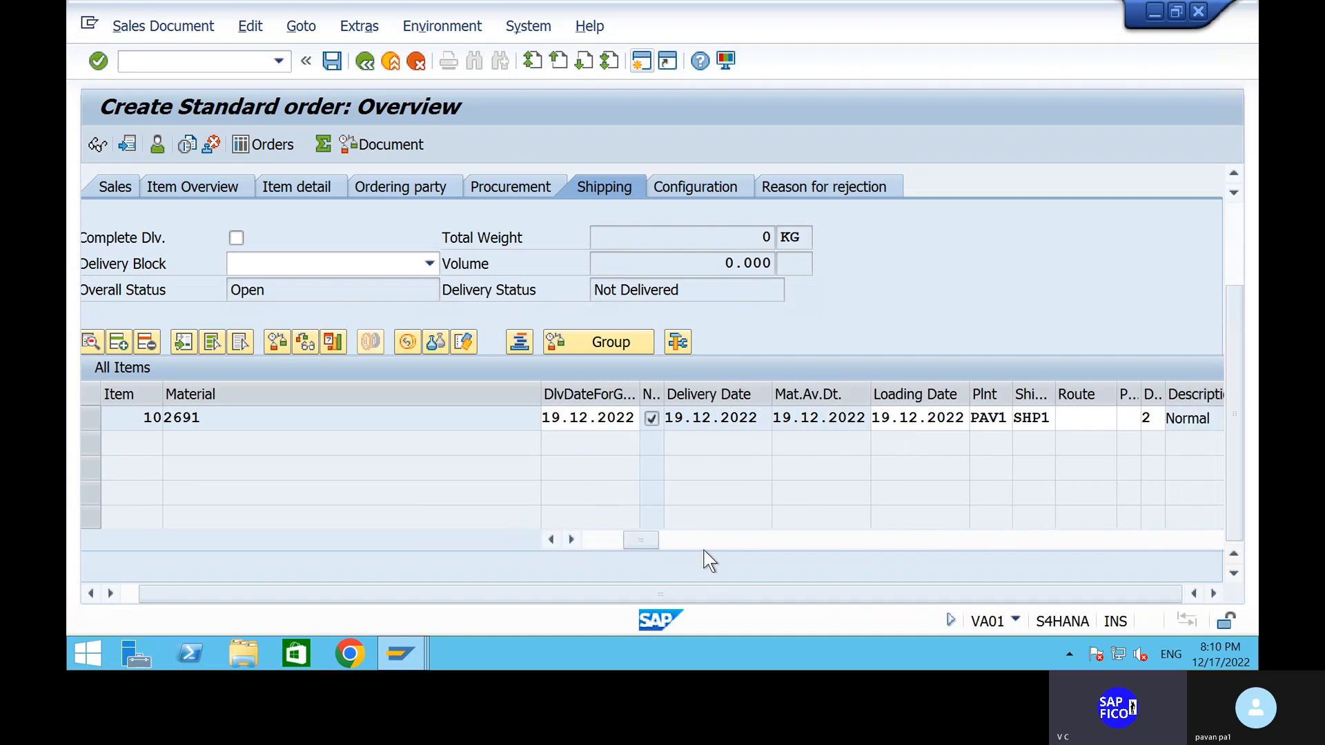
left_click(691, 546)
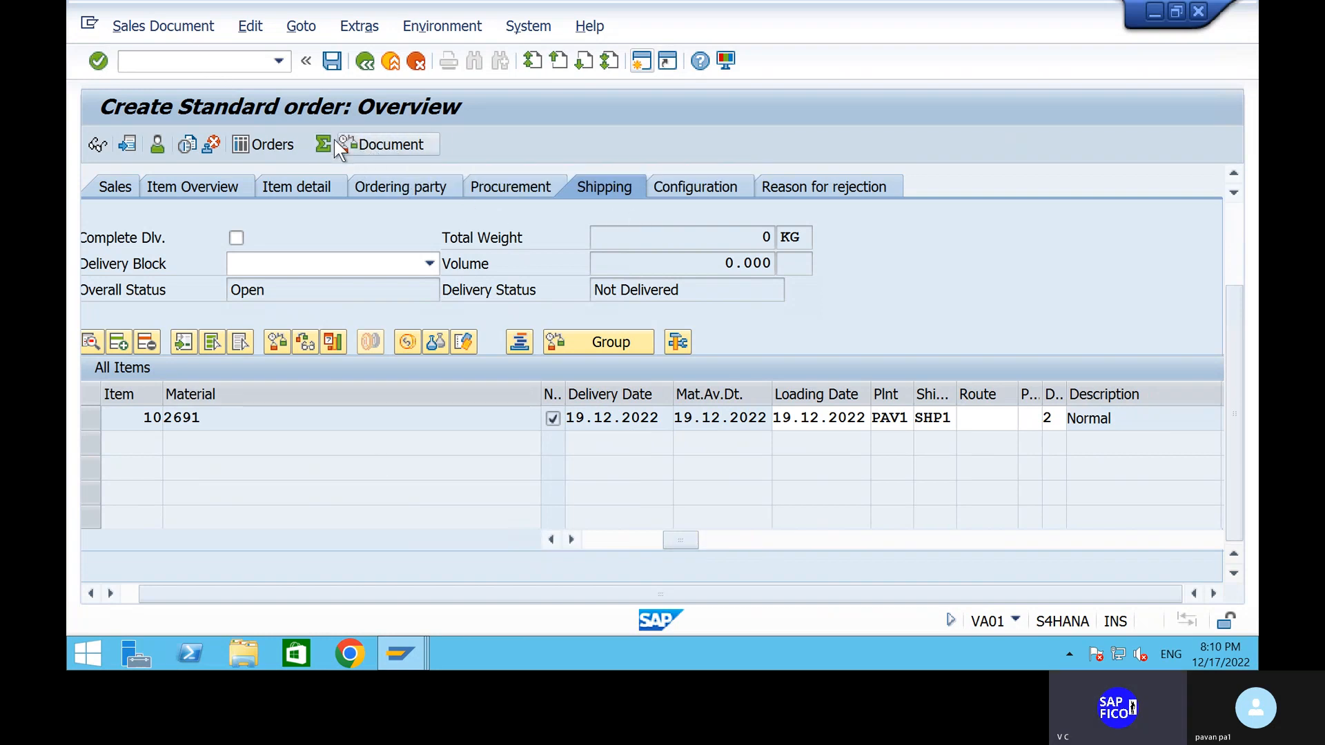
- Check the document's availability, try to save the standard order, and choose to edit its incomplete data
left_click(361, 147)
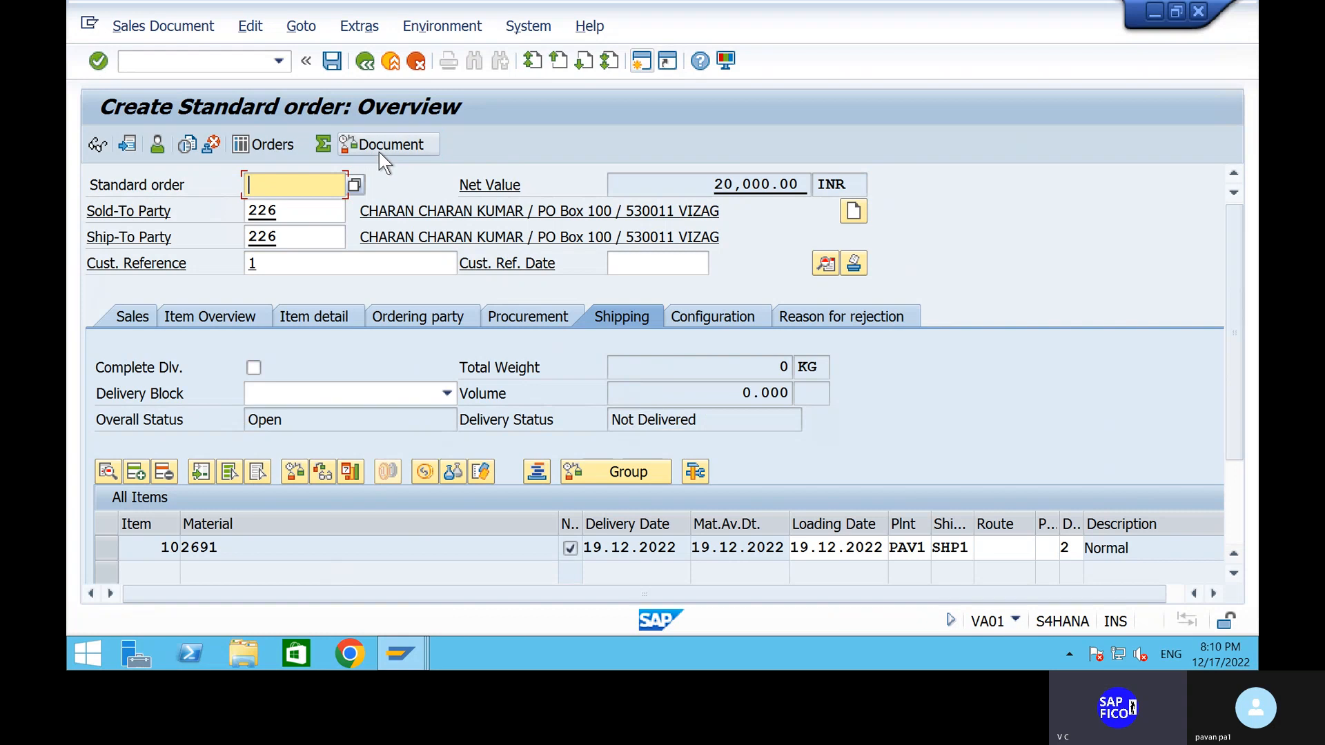
left_click(336, 64)
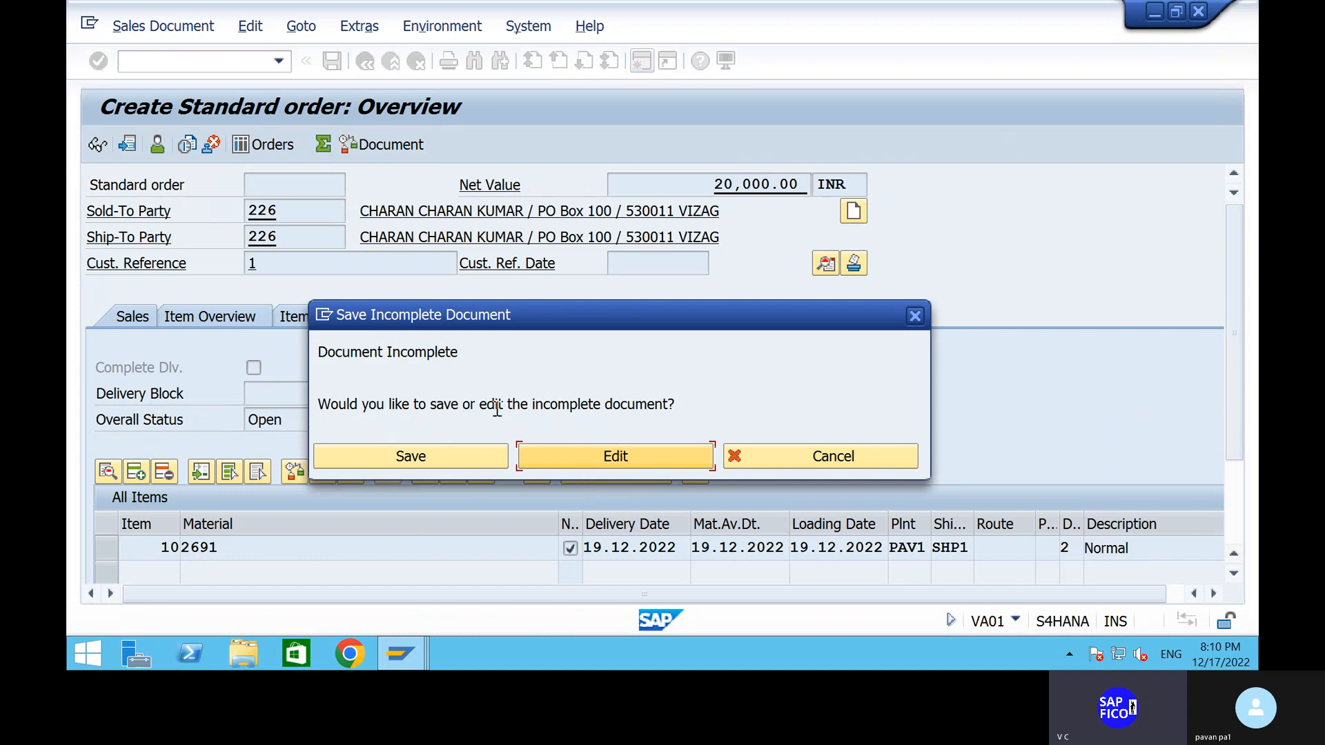
left_click(613, 459)
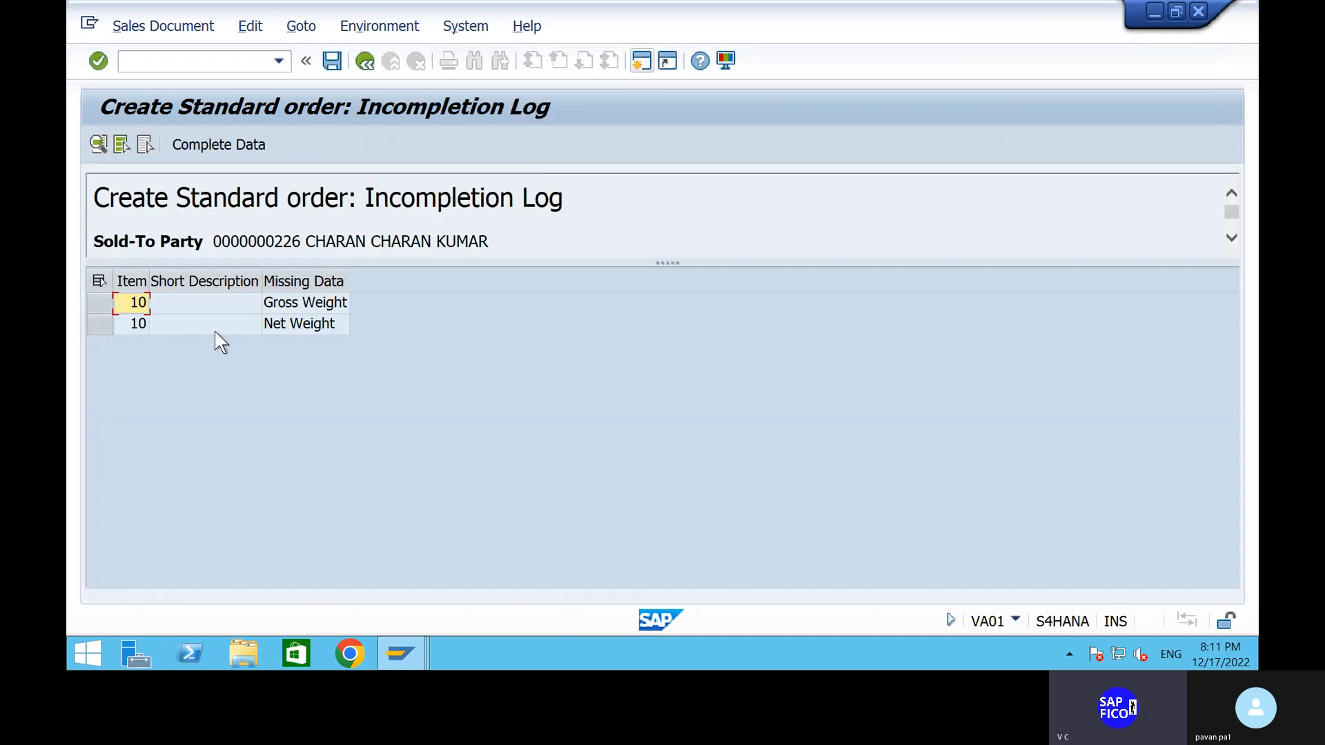
- Set the missing gross weight and net weight of item 10 to 1 KG each and save the standard order
double_click(128, 310)
type("1")
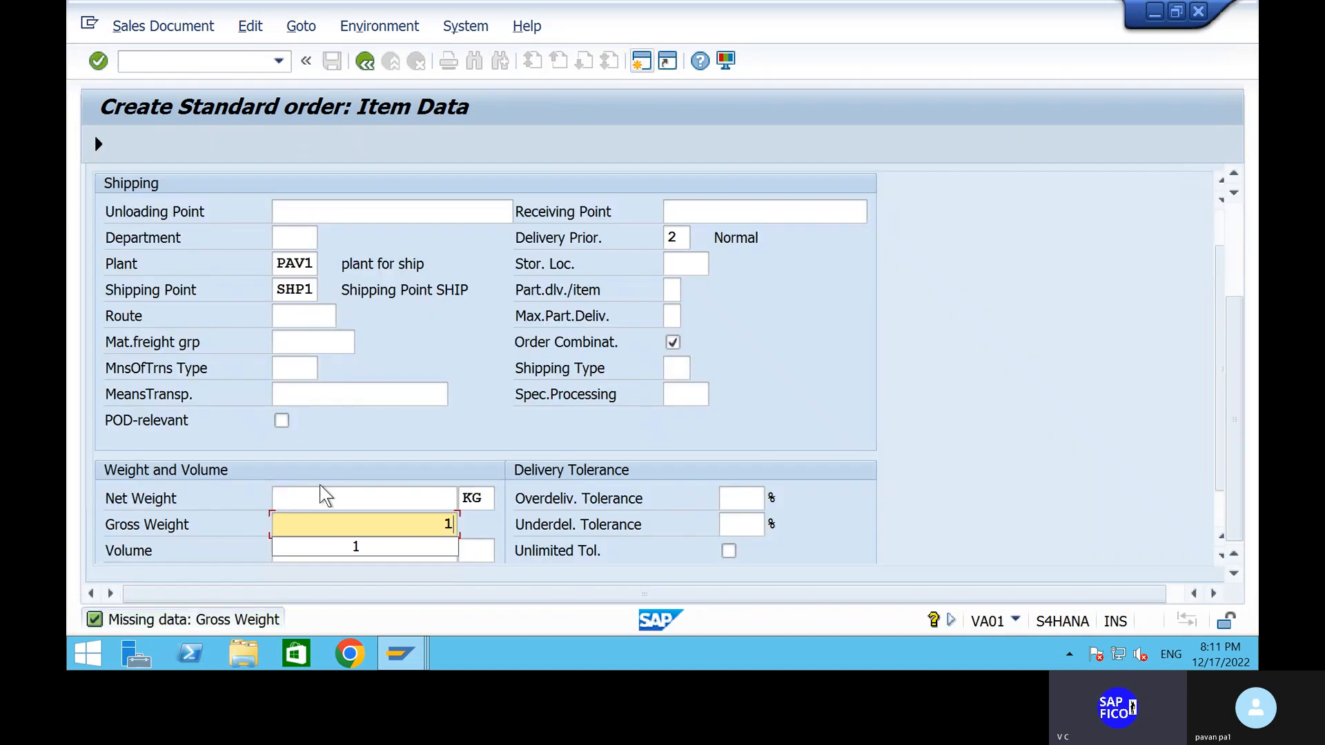
left_click(329, 493)
type("1")
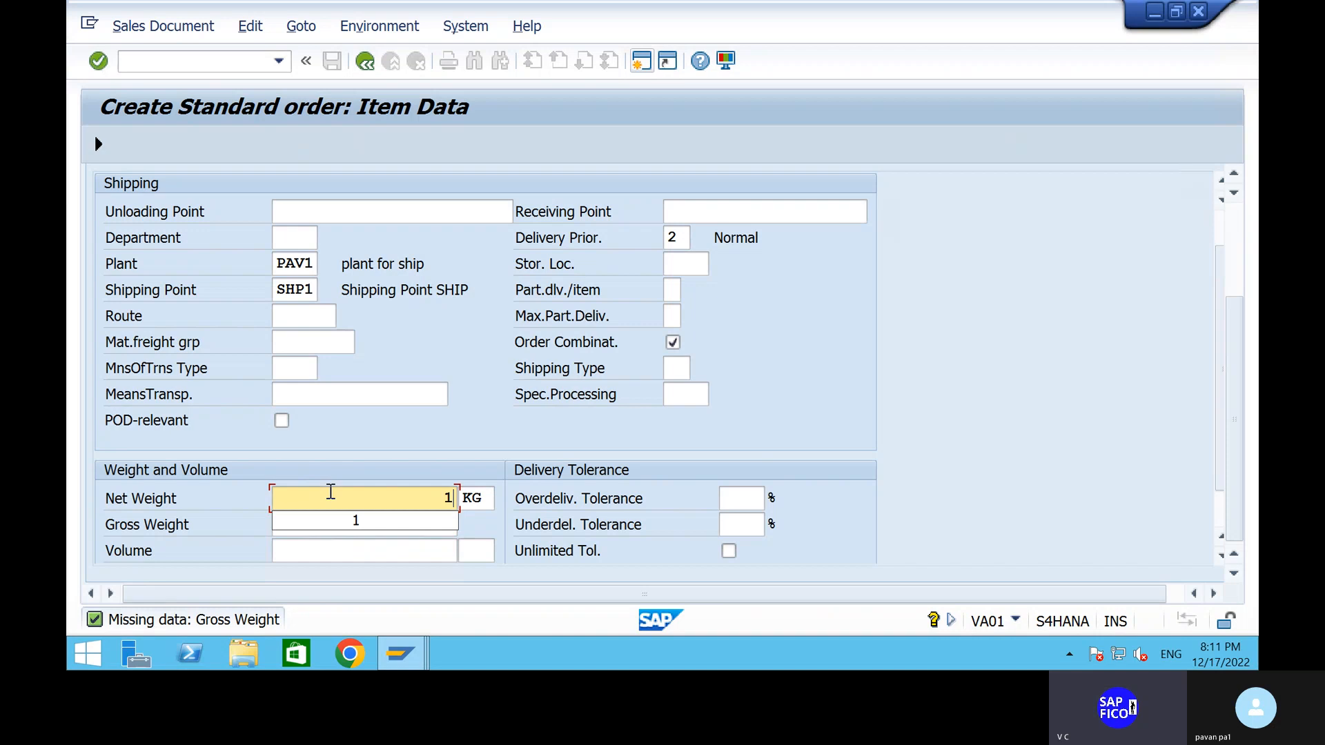
key("Return")
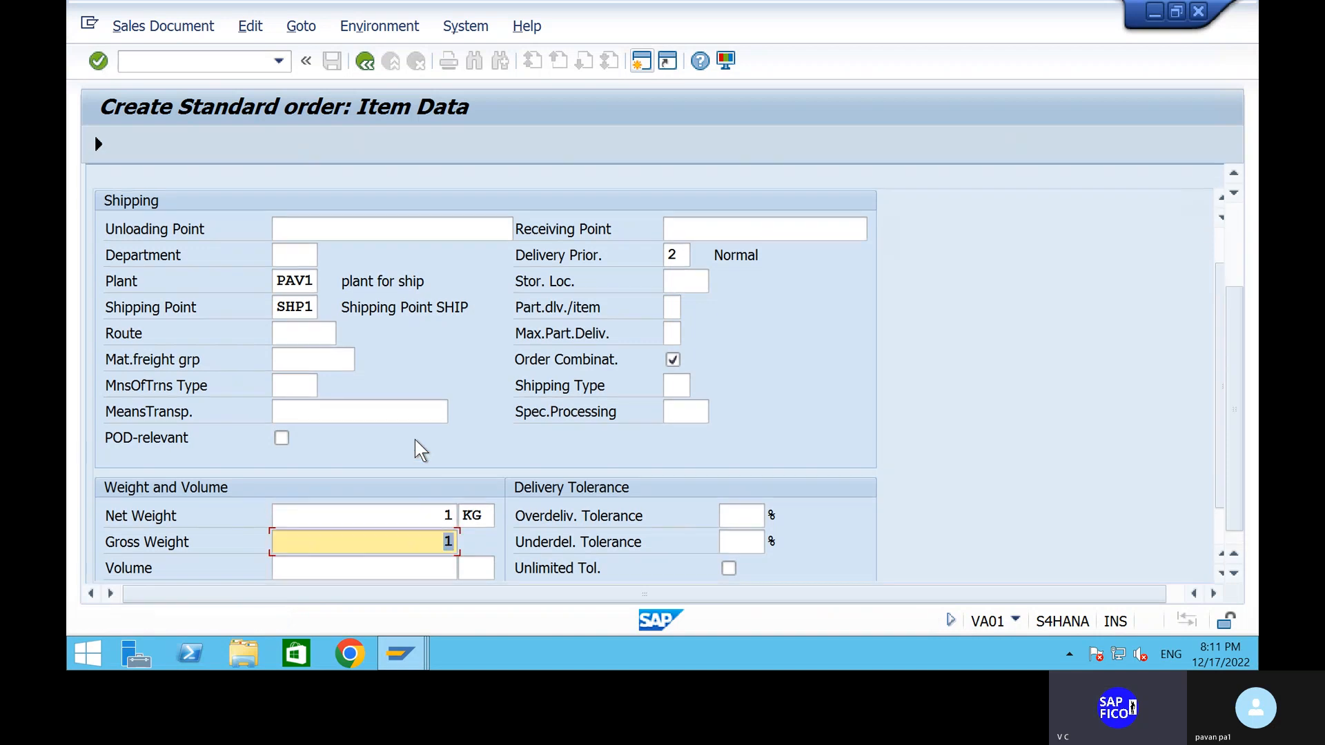
left_click(364, 67)
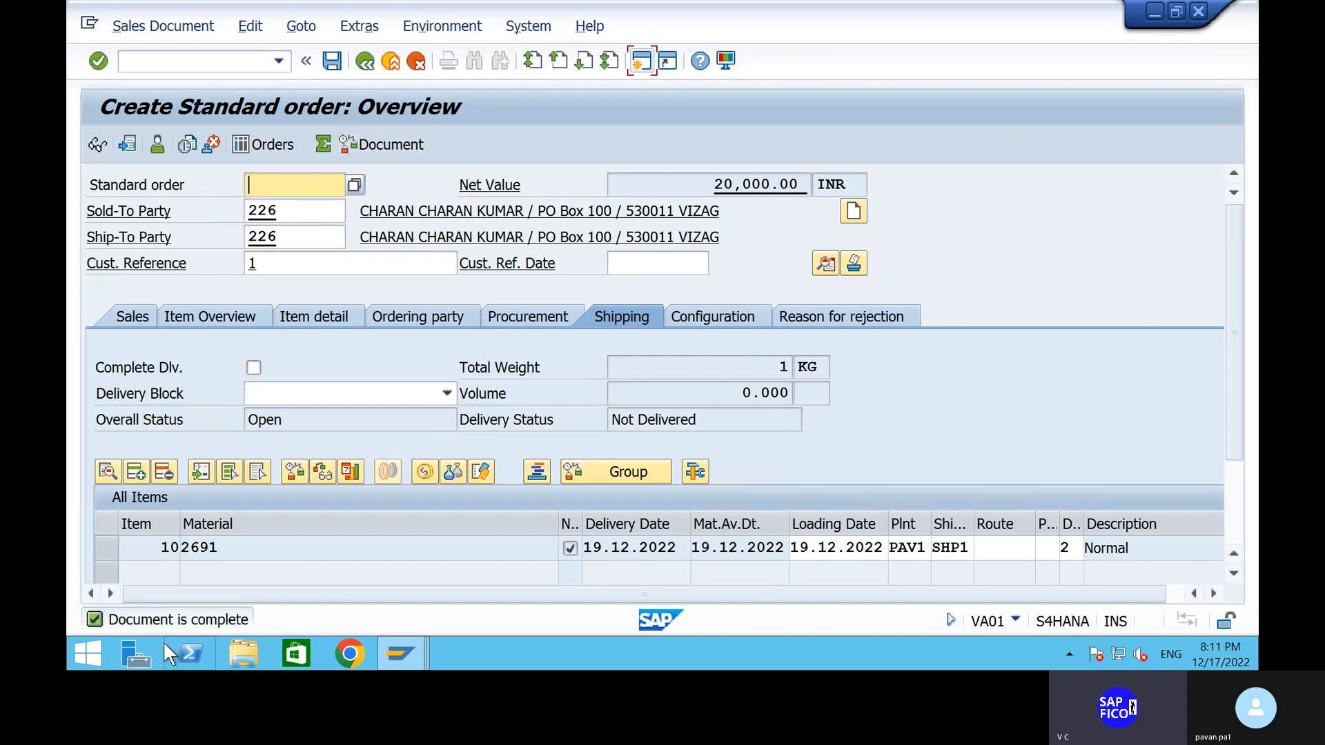
left_click(332, 69)
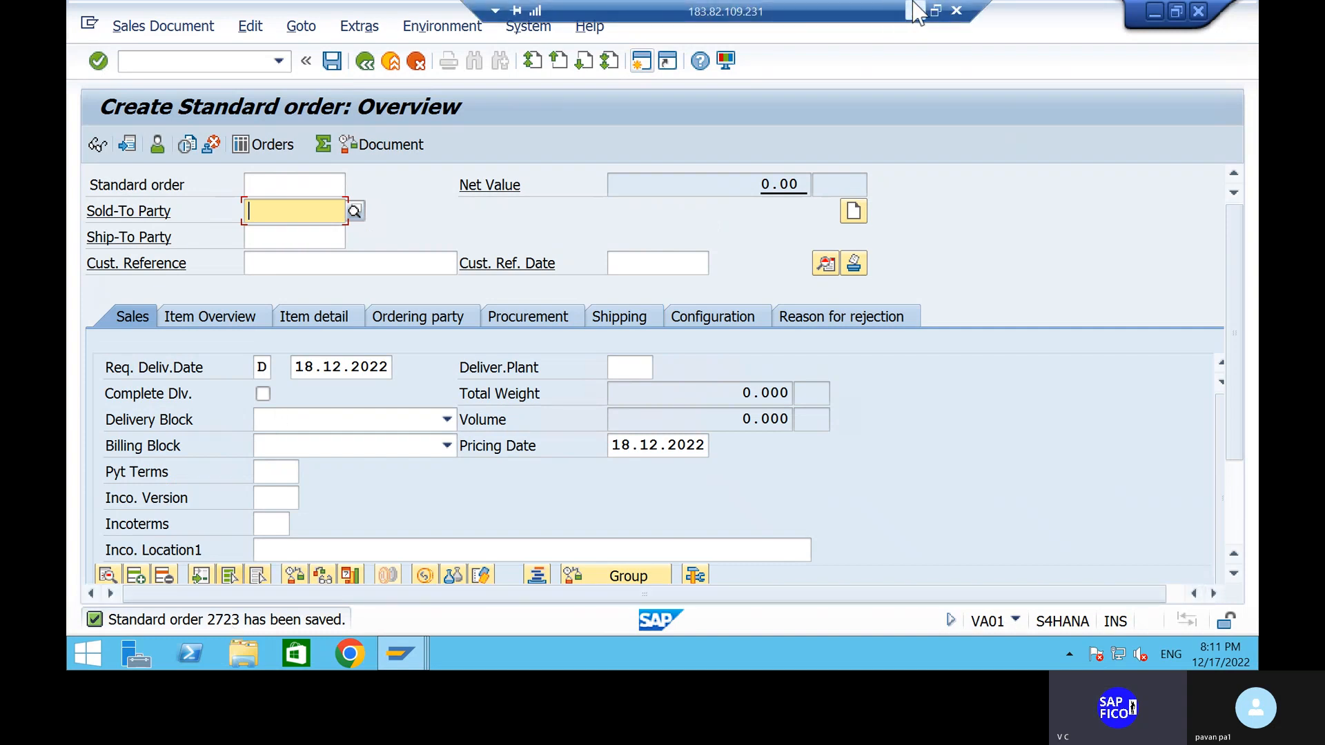
- Switch to the FI SD INTEGRATION document in Word and record the saved sales order number beside the VA01 step
left_click(915, 12)
scroll(756, 498, "down", 12)
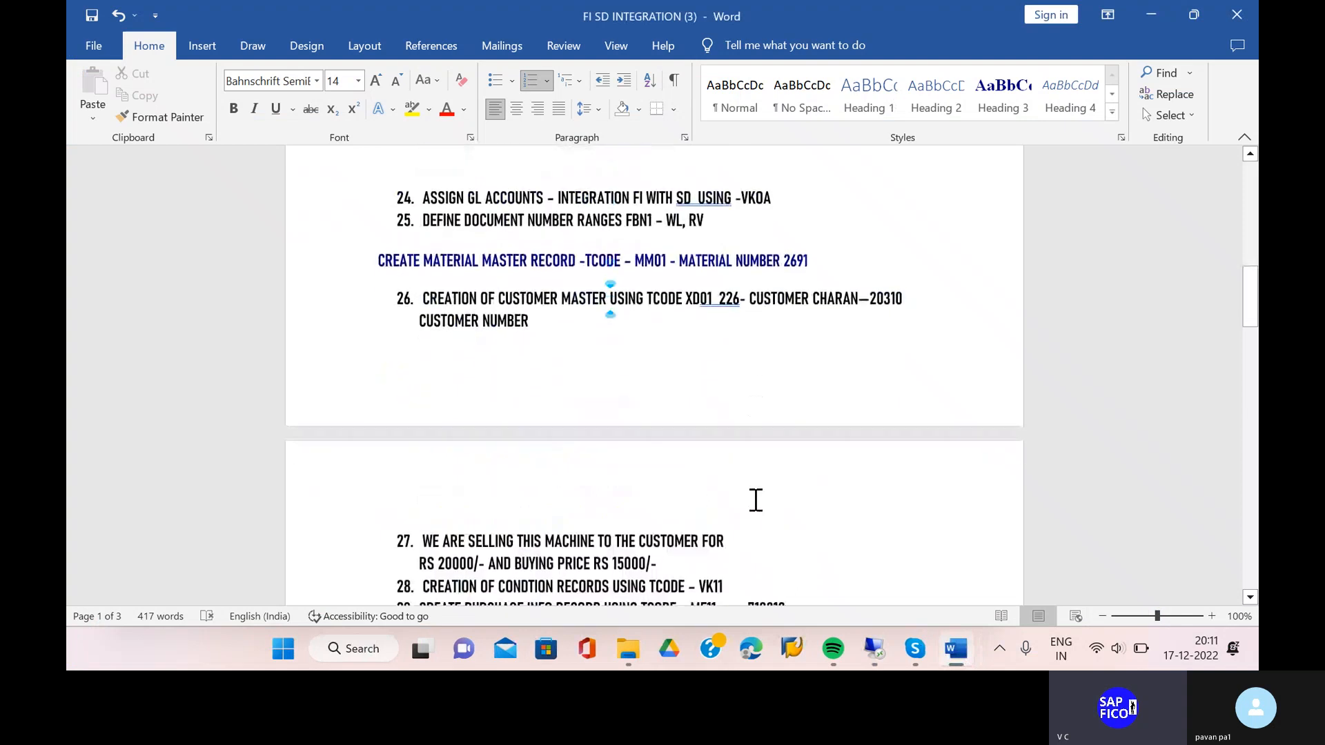
scroll(755, 497, "up", 1)
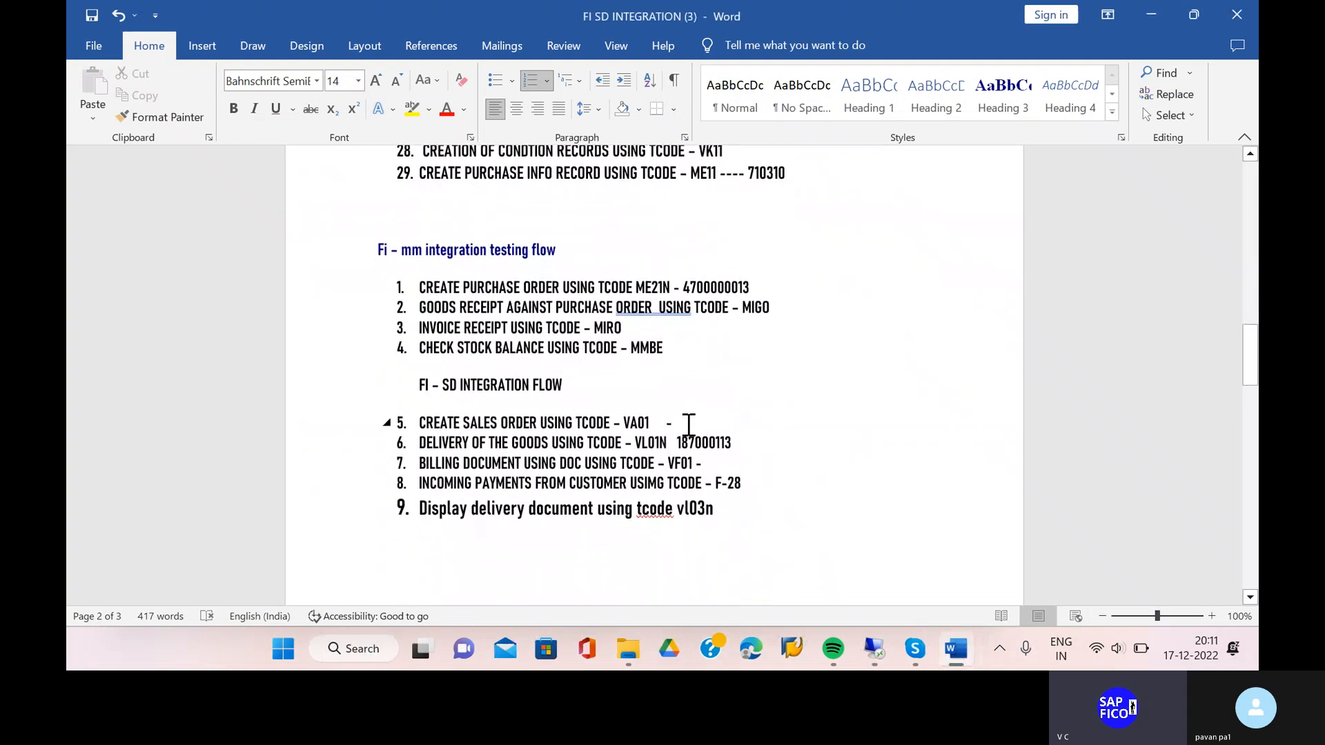
left_click(686, 424)
type("2723")
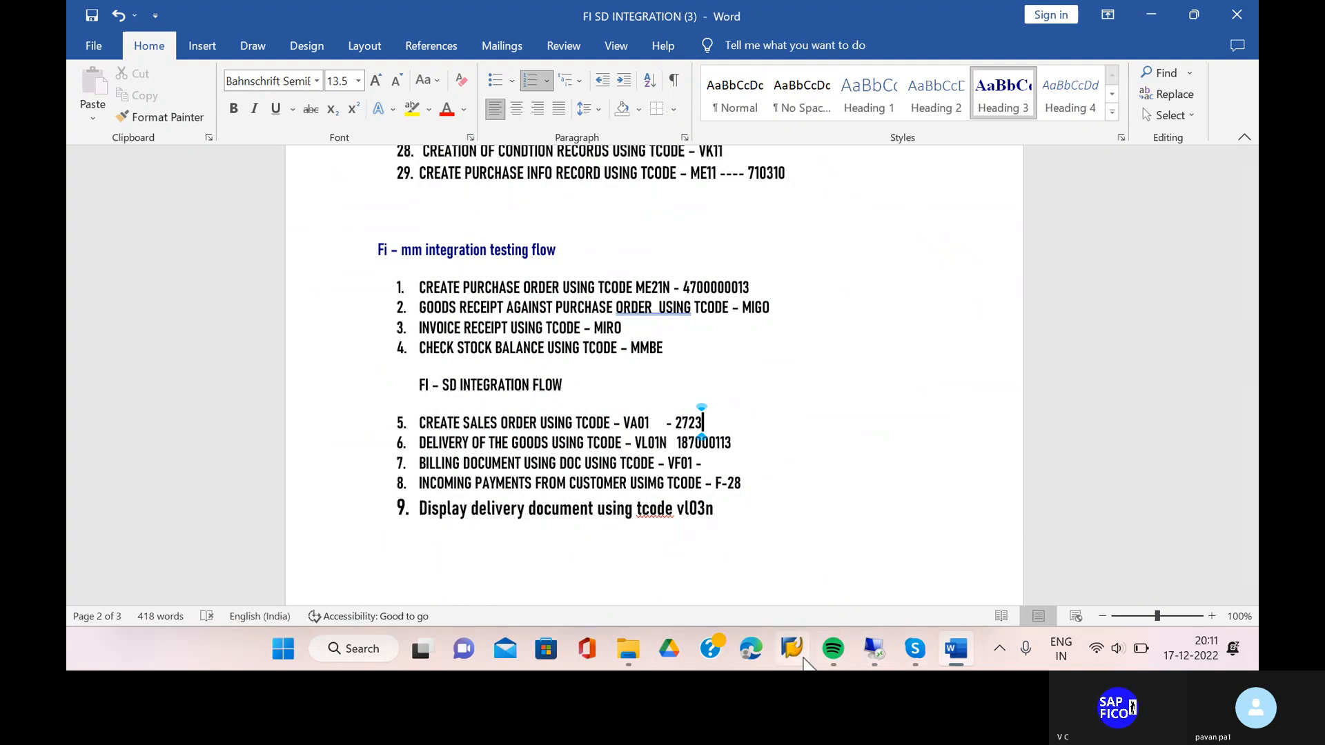
- Switch back to the SAP session and open outbound delivery creation with transaction VL01N
left_click(875, 653)
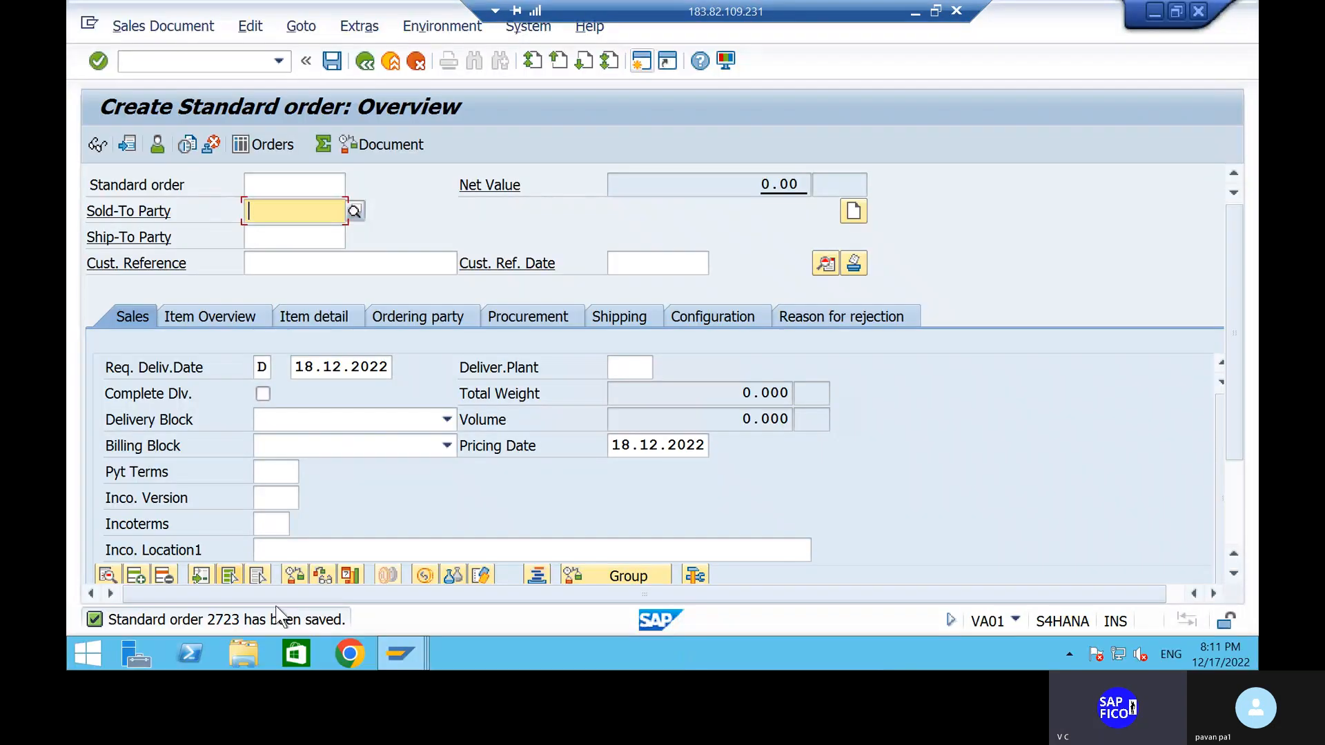
left_click(220, 66)
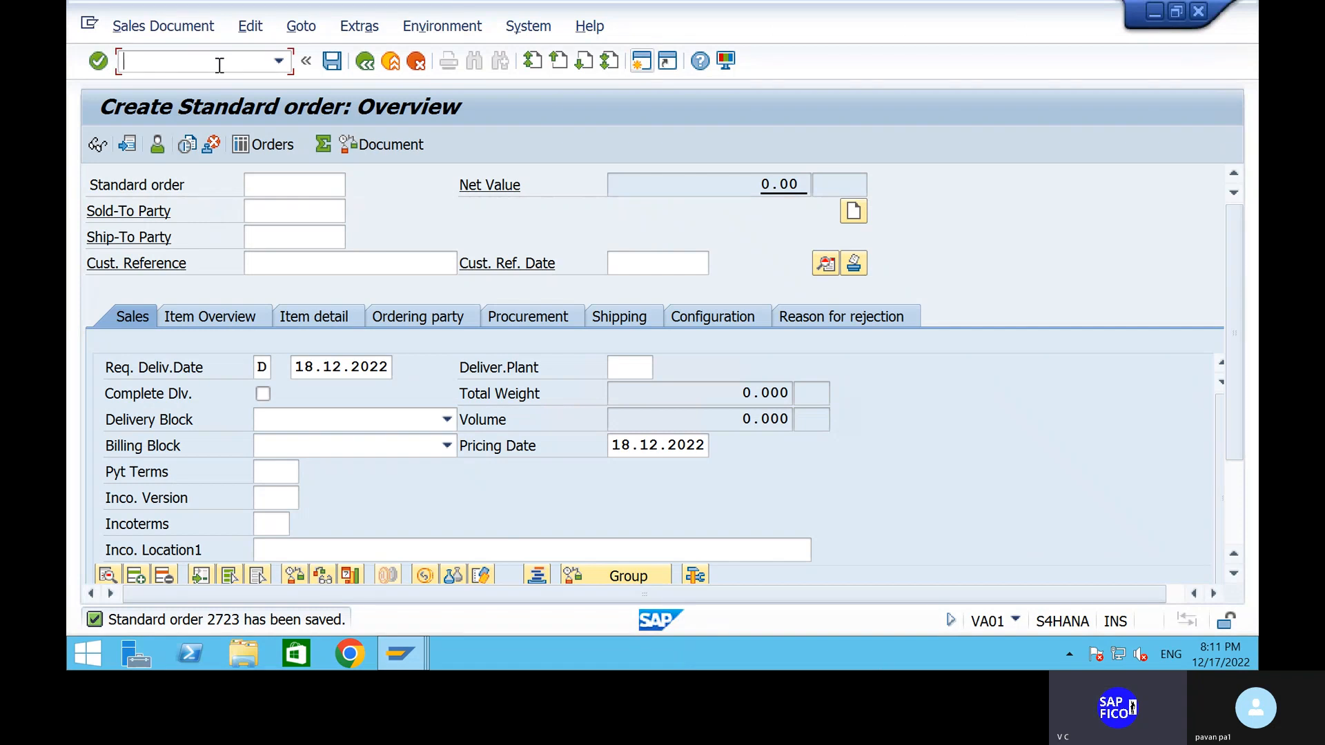
type("/NVL01N")
key("Return")
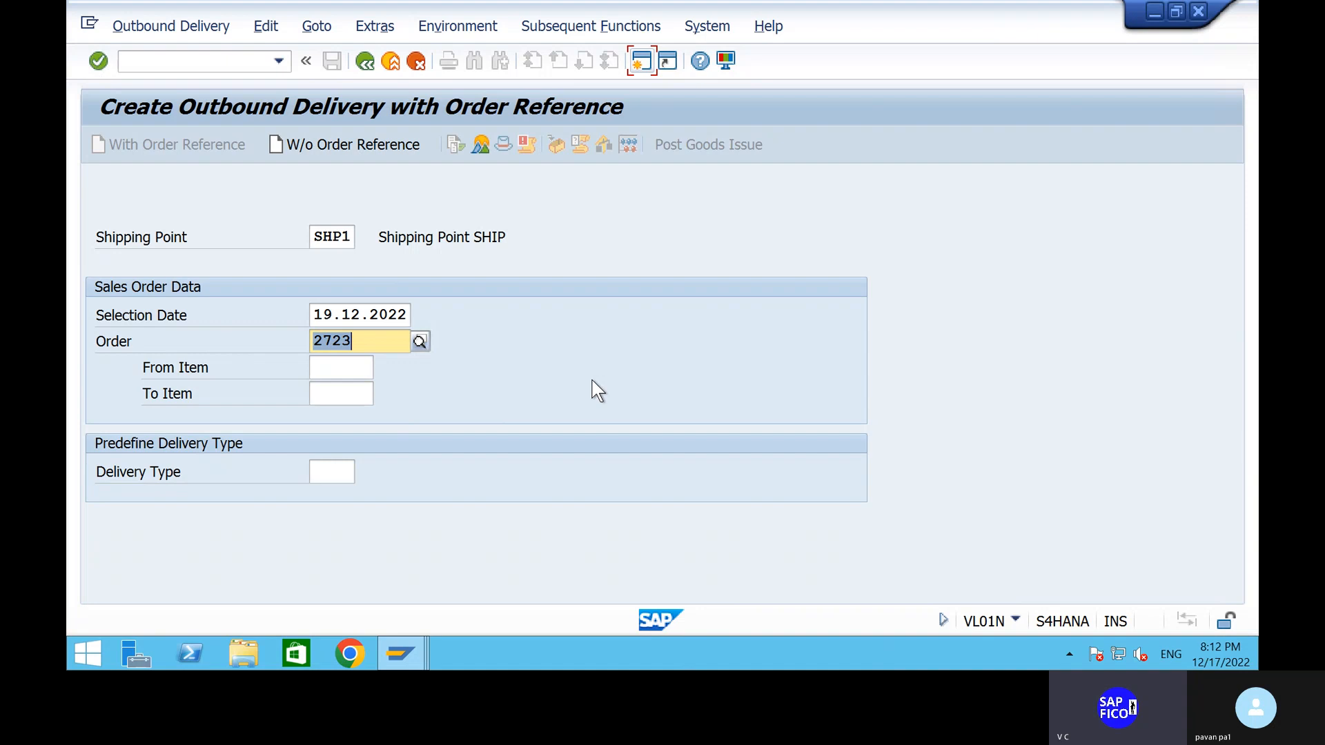
- Create the outbound delivery for the saved sales order with shipping point SHP1 and selection date 19.12.2022
key("Return")
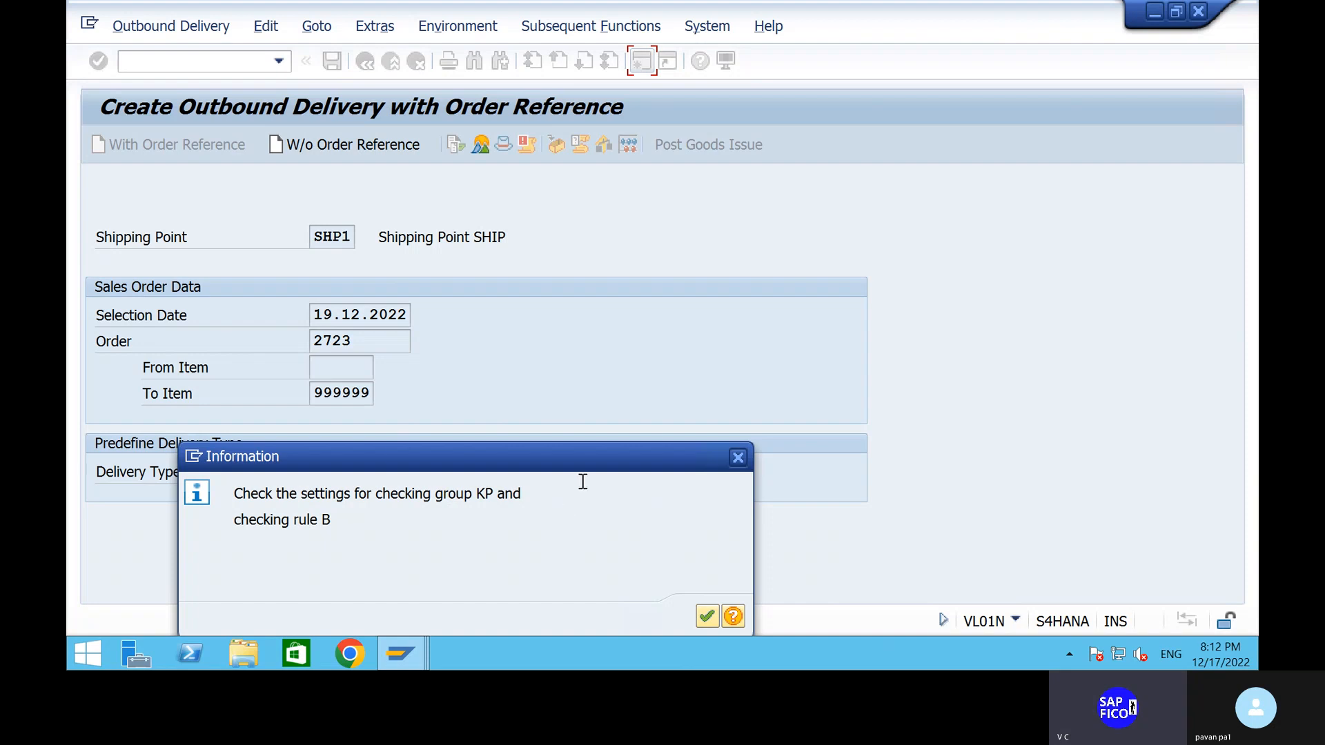
left_click_drag(559, 452, 595, 322)
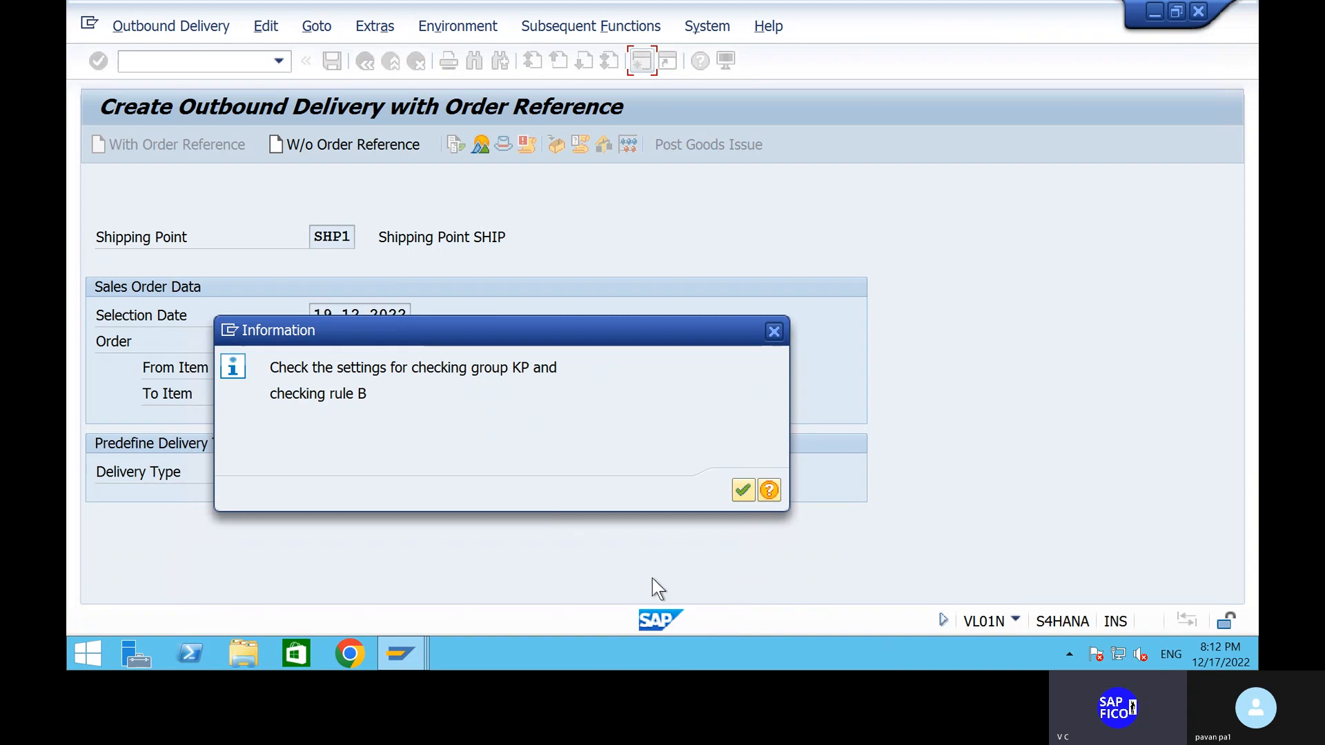
left_click(741, 490)
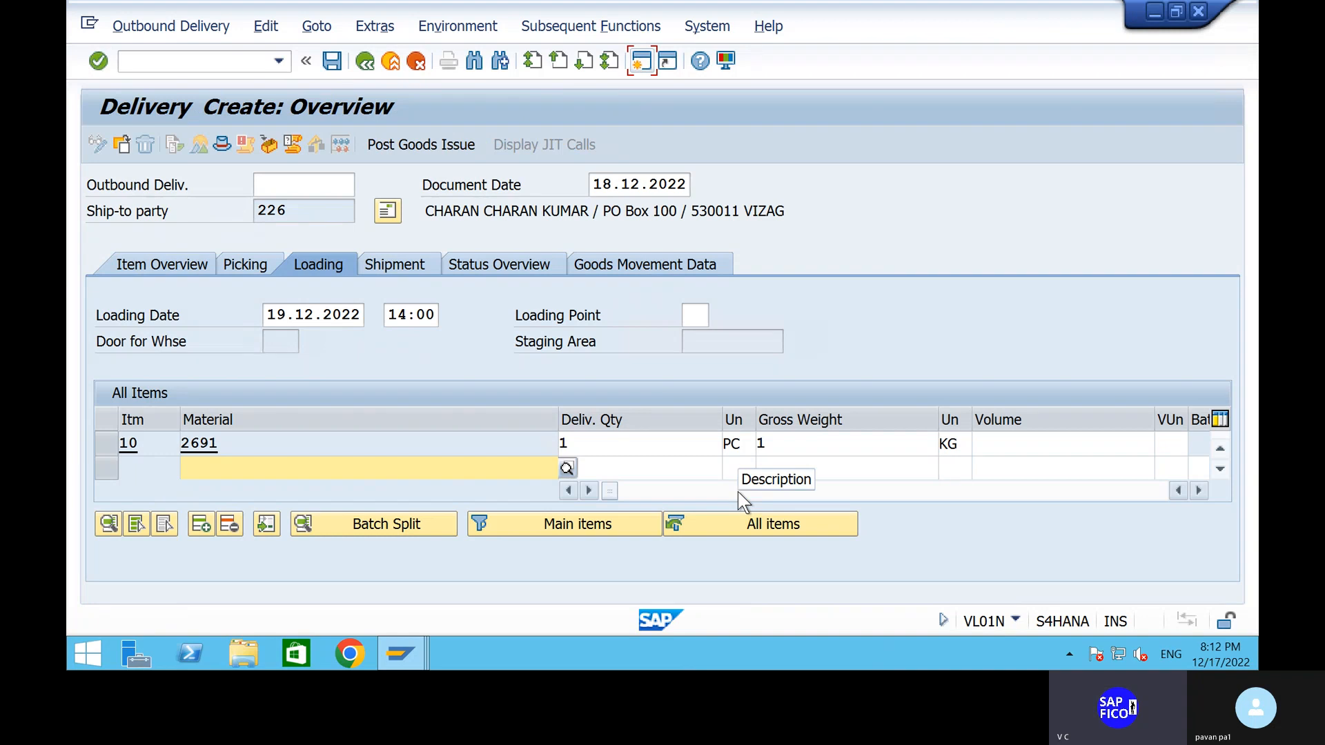
- Set the picked quantity of delivery item 10 to 1
left_click(951, 492)
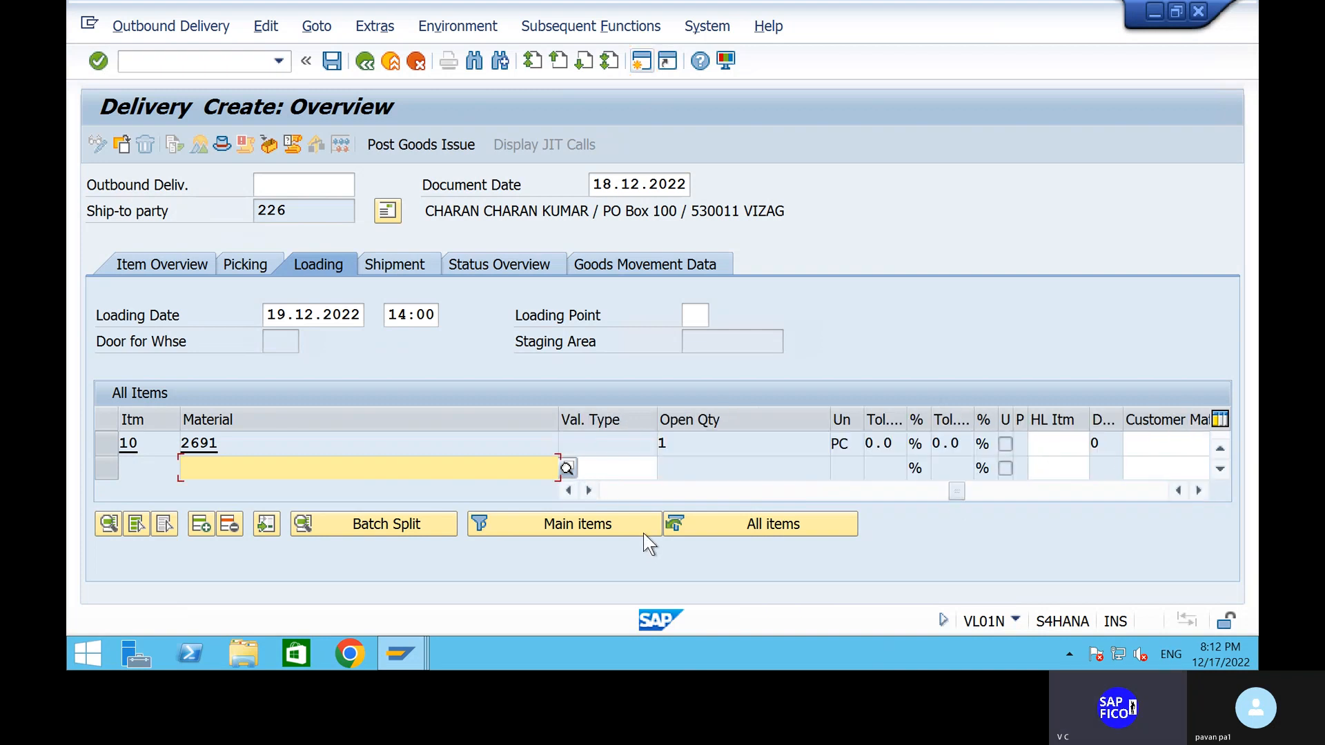
left_click(817, 492)
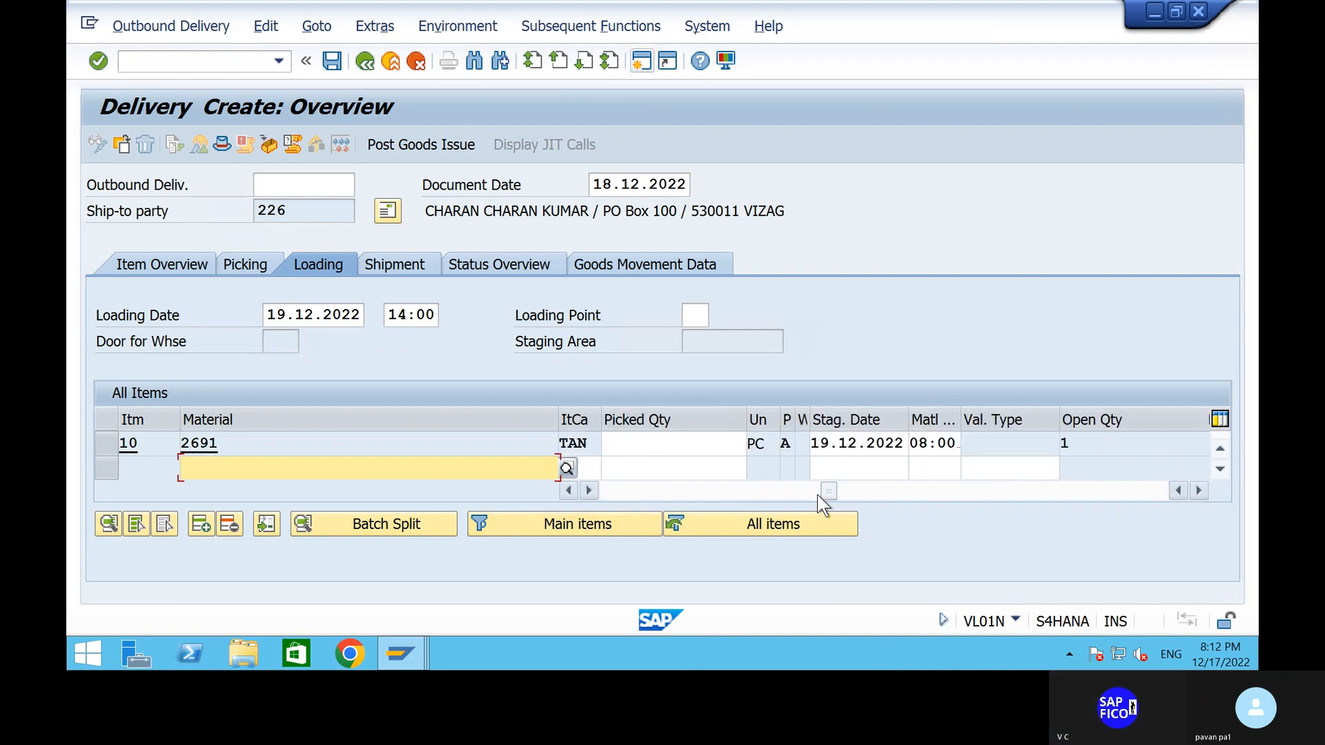
left_click(690, 443)
type("1")
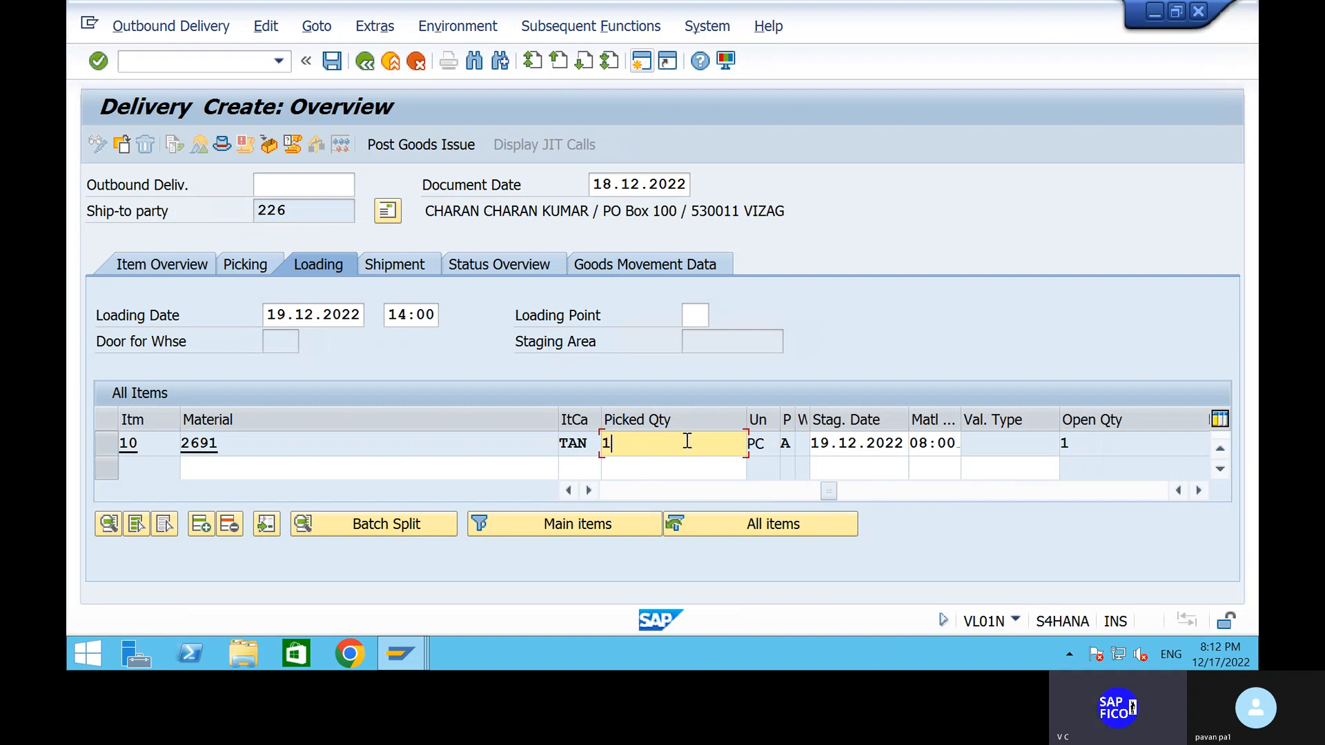
- Set the storage location of item 10 to PAV2 and post the goods issue for the delivery
left_click(793, 494)
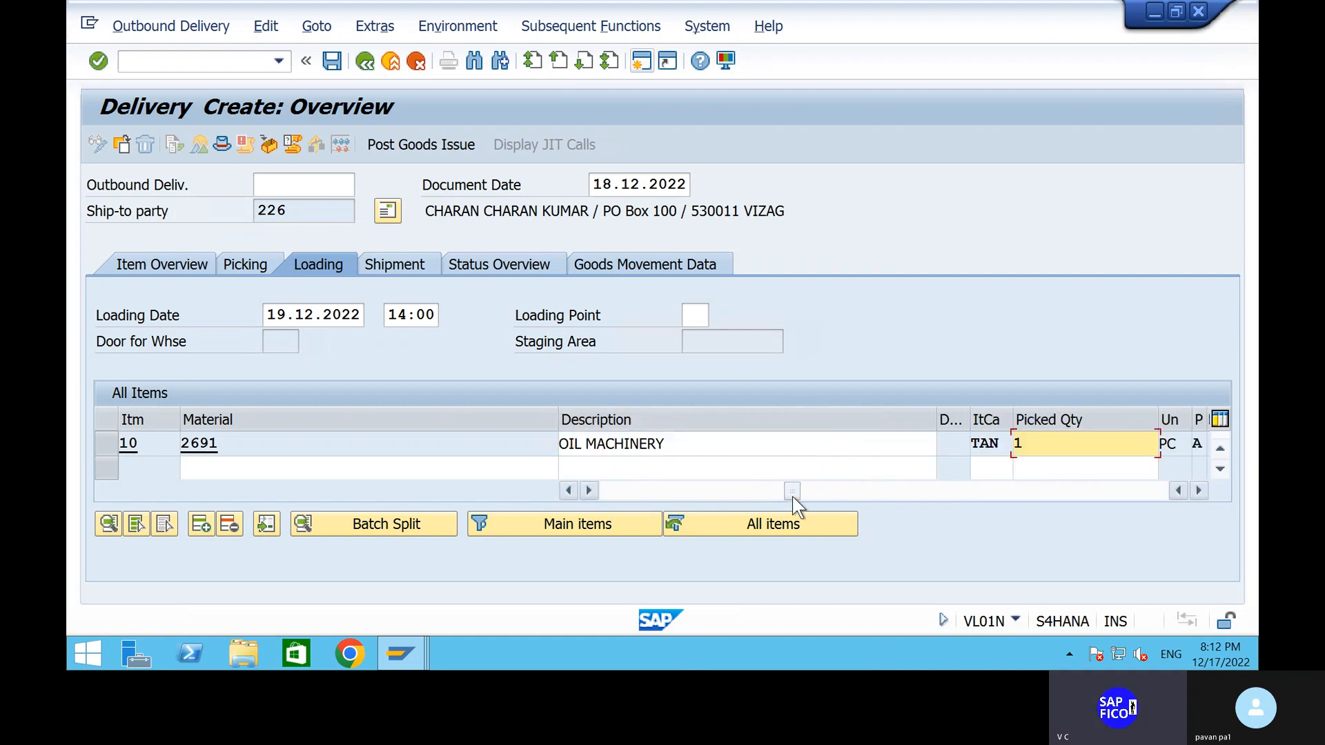
left_click(747, 495)
left_click(640, 443)
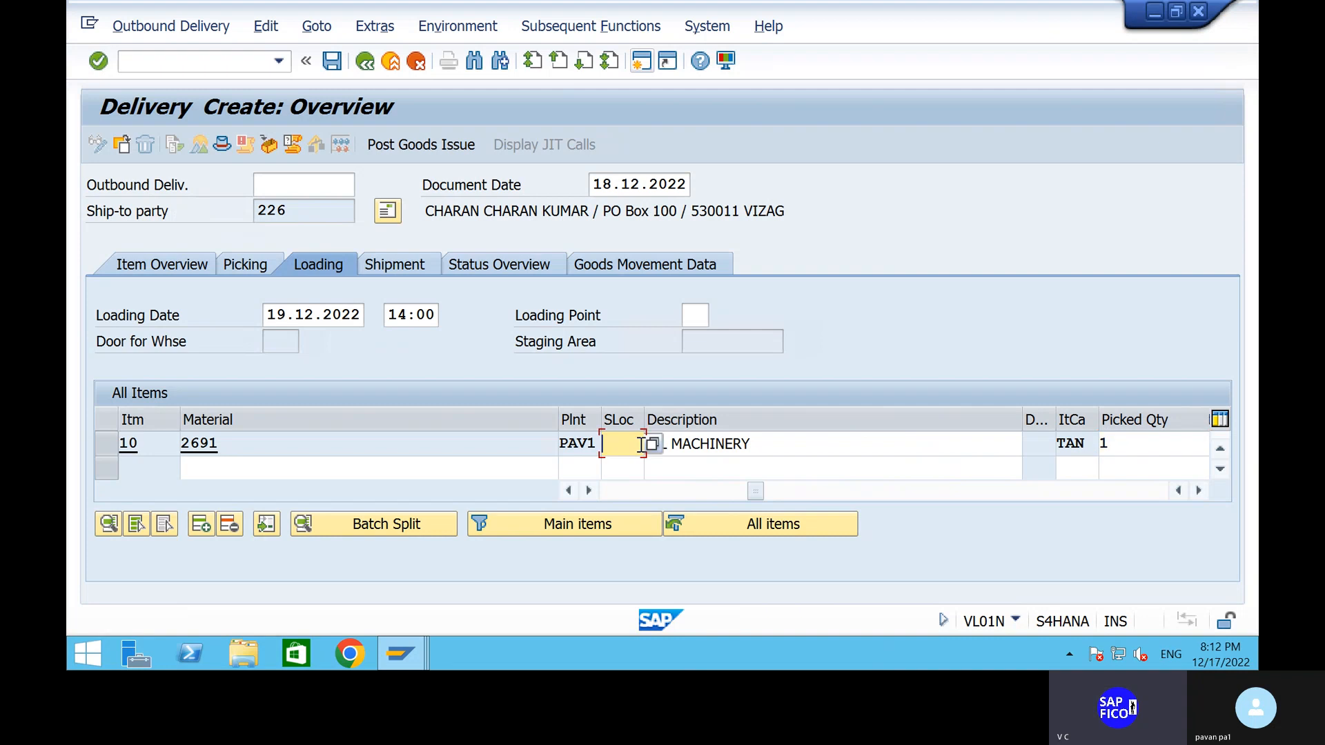
type("PAV2")
key("Return")
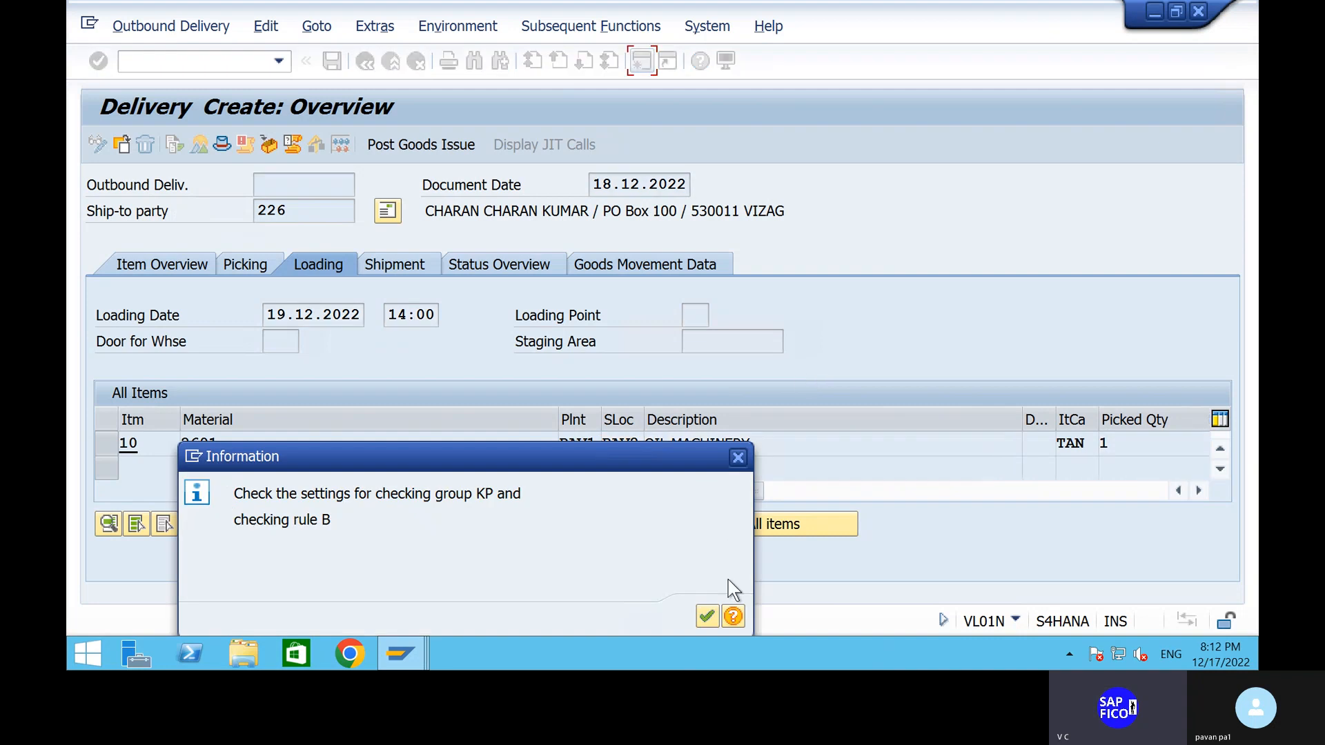
left_click(707, 616)
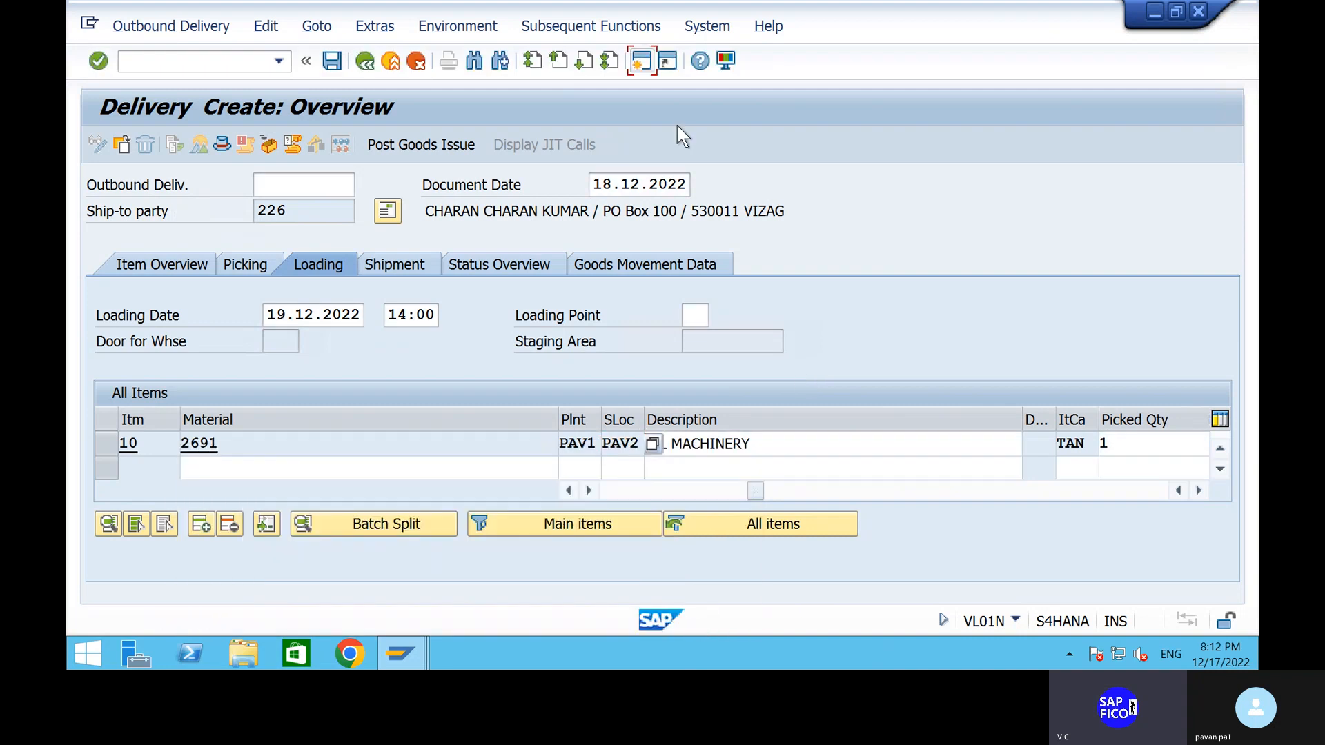
left_click(425, 147)
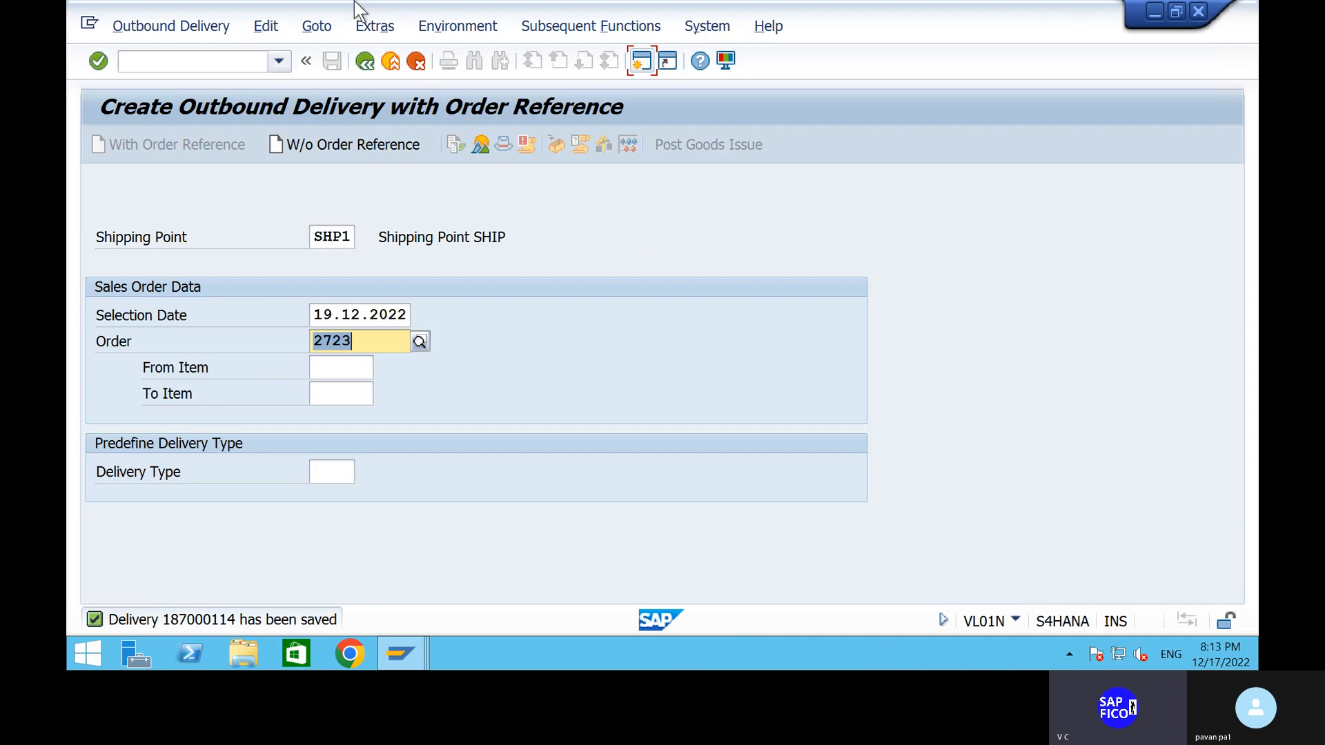
- Switch to the FI SD INTEGRATION document in Word and update the delivery number beside the VL01N step to the saved one
mouse_move(786, 7)
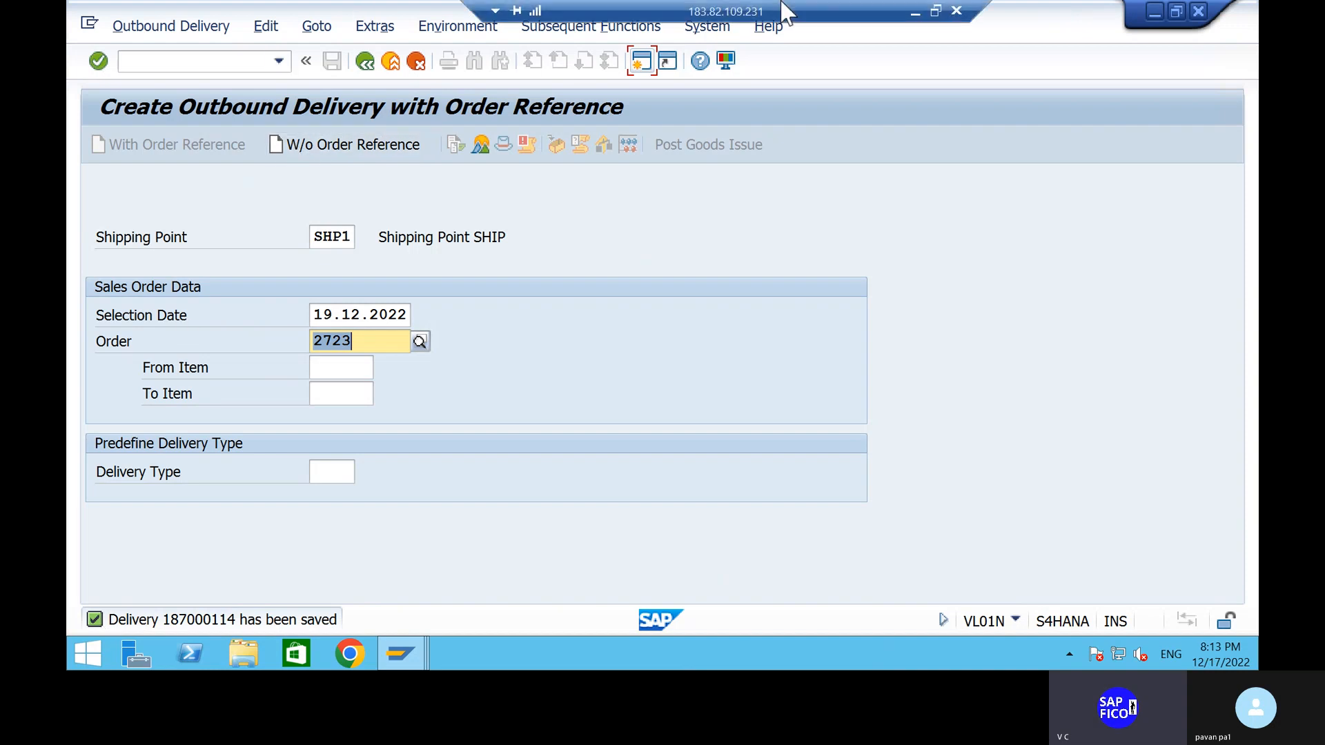
left_click(918, 12)
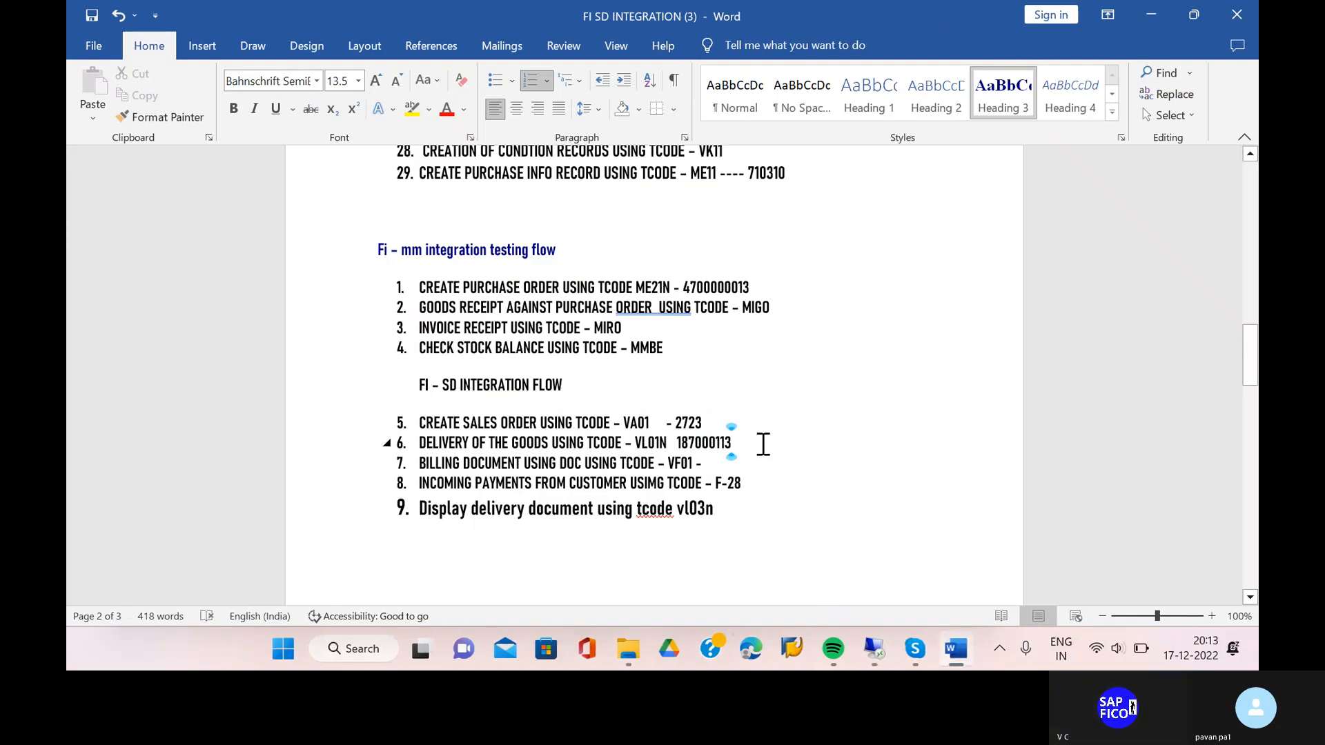
key("BackSpace")
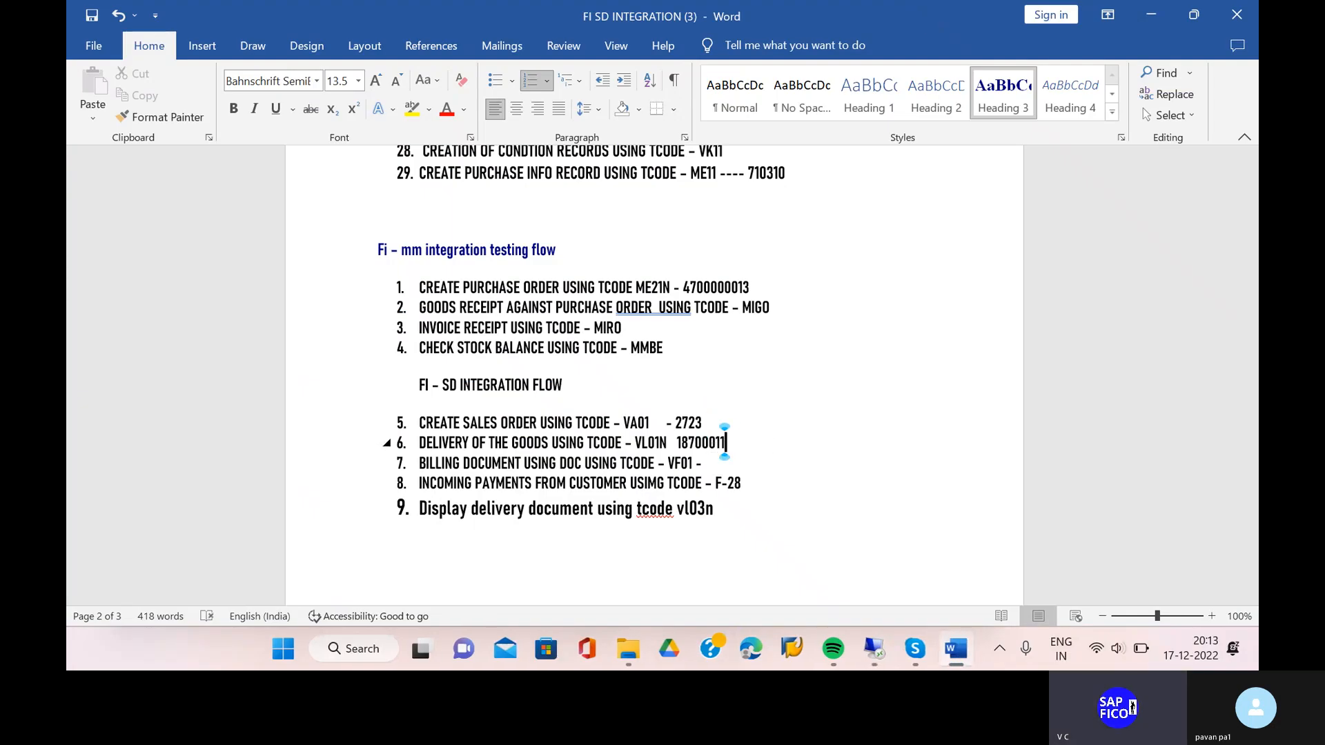
type("4")
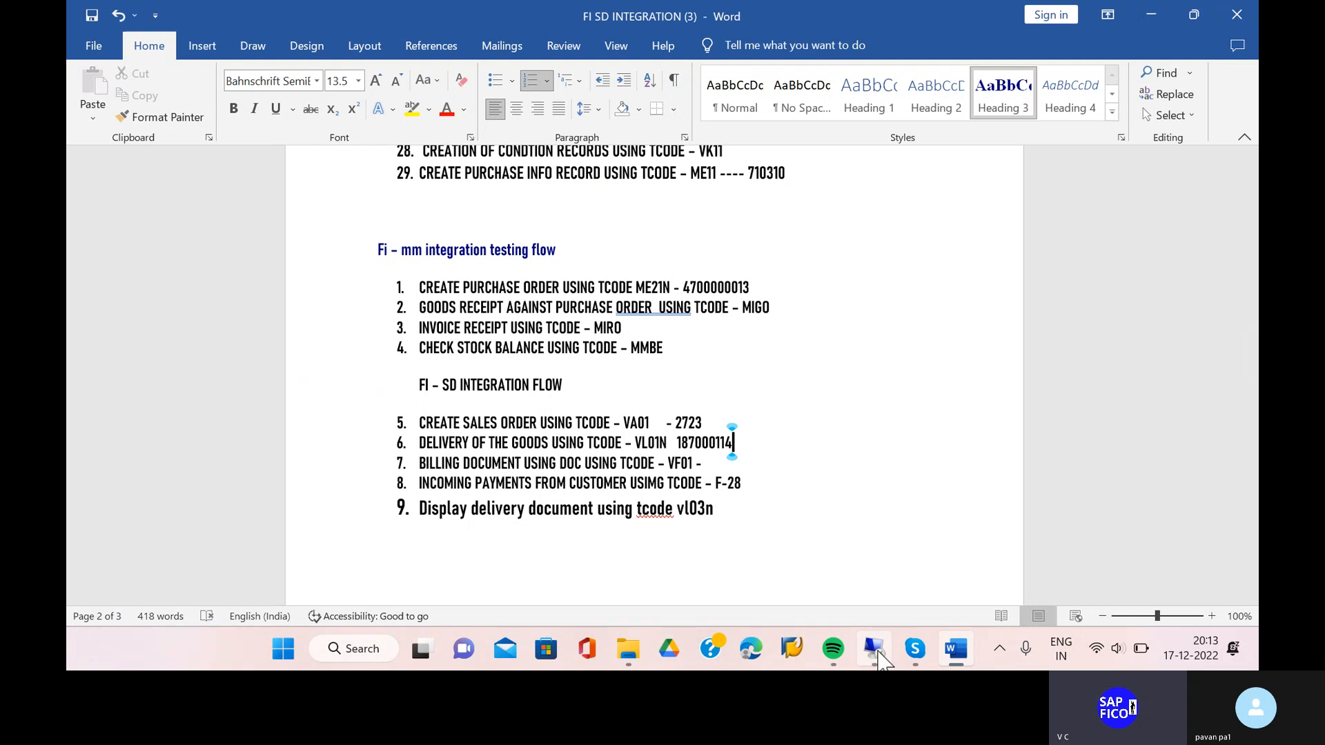
- Switch back to the SAP session and display the saved outbound delivery with transaction VL03N
mouse_move(877, 657)
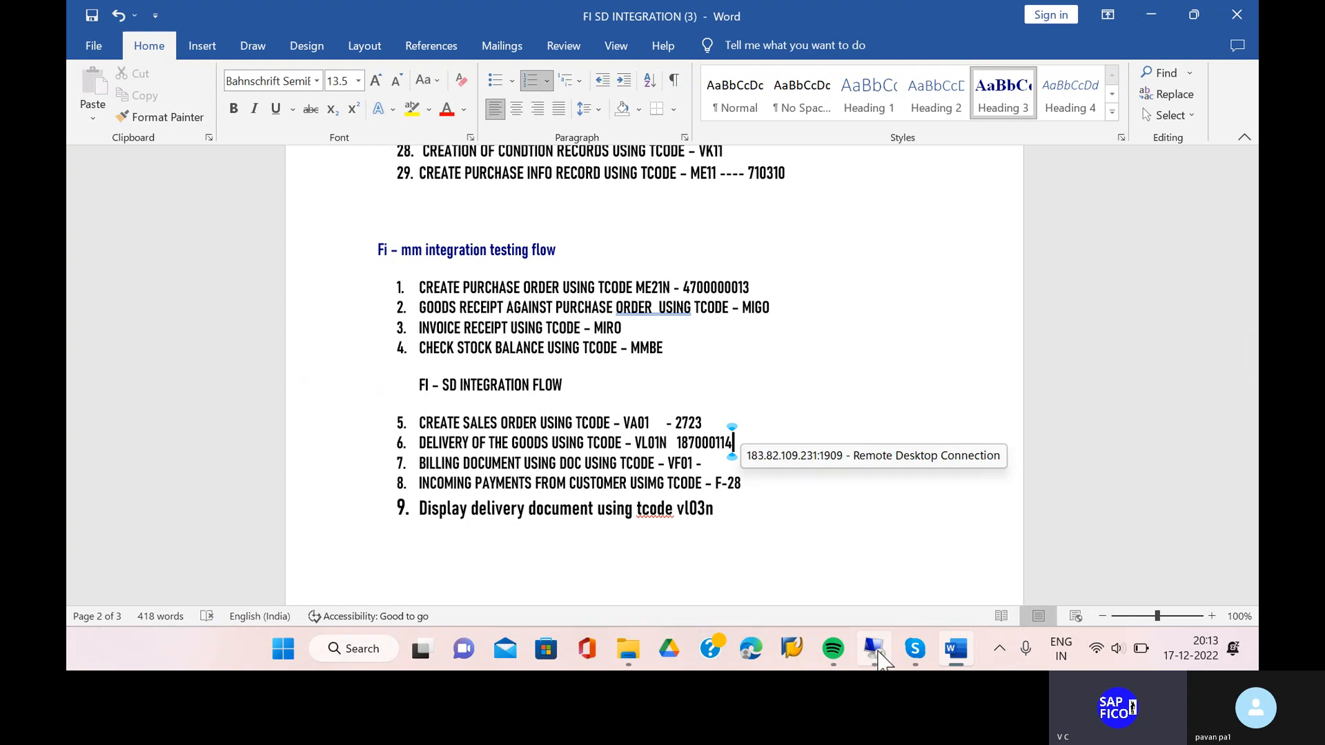
left_click(878, 652)
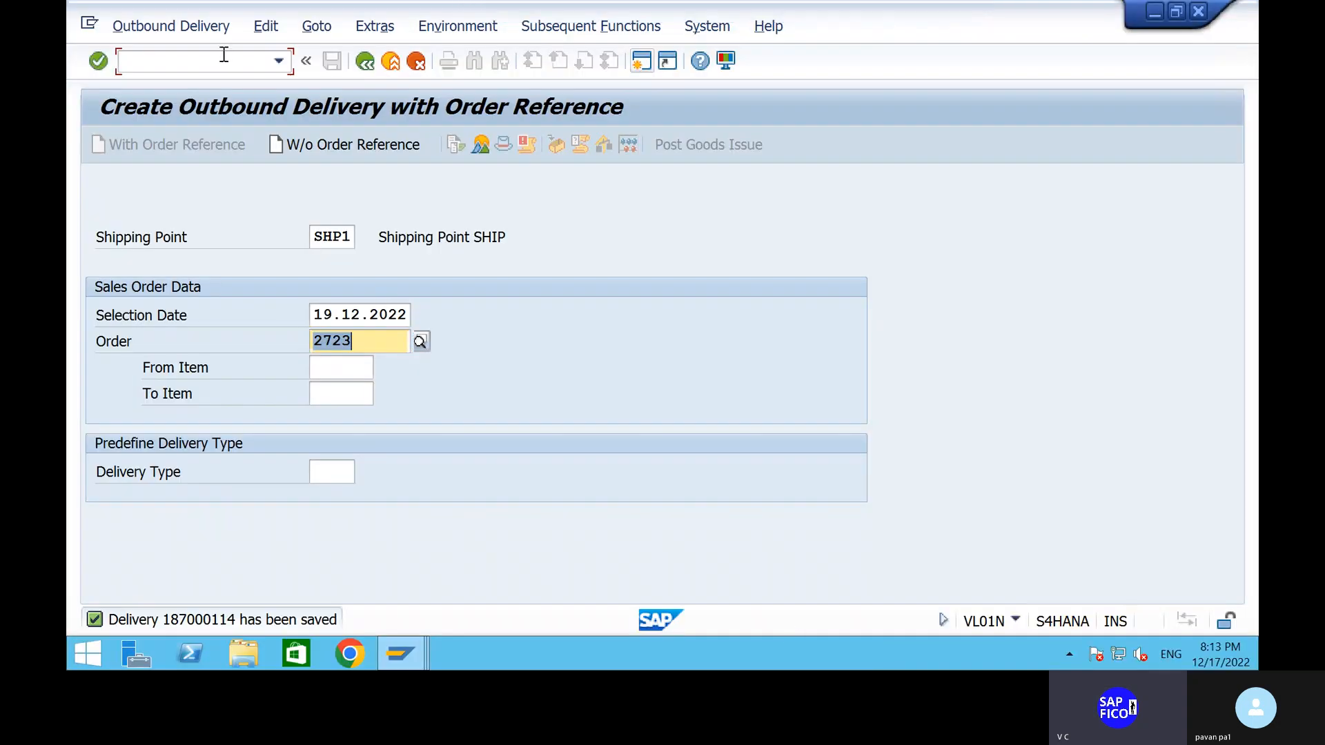
left_click(222, 58)
type("/")
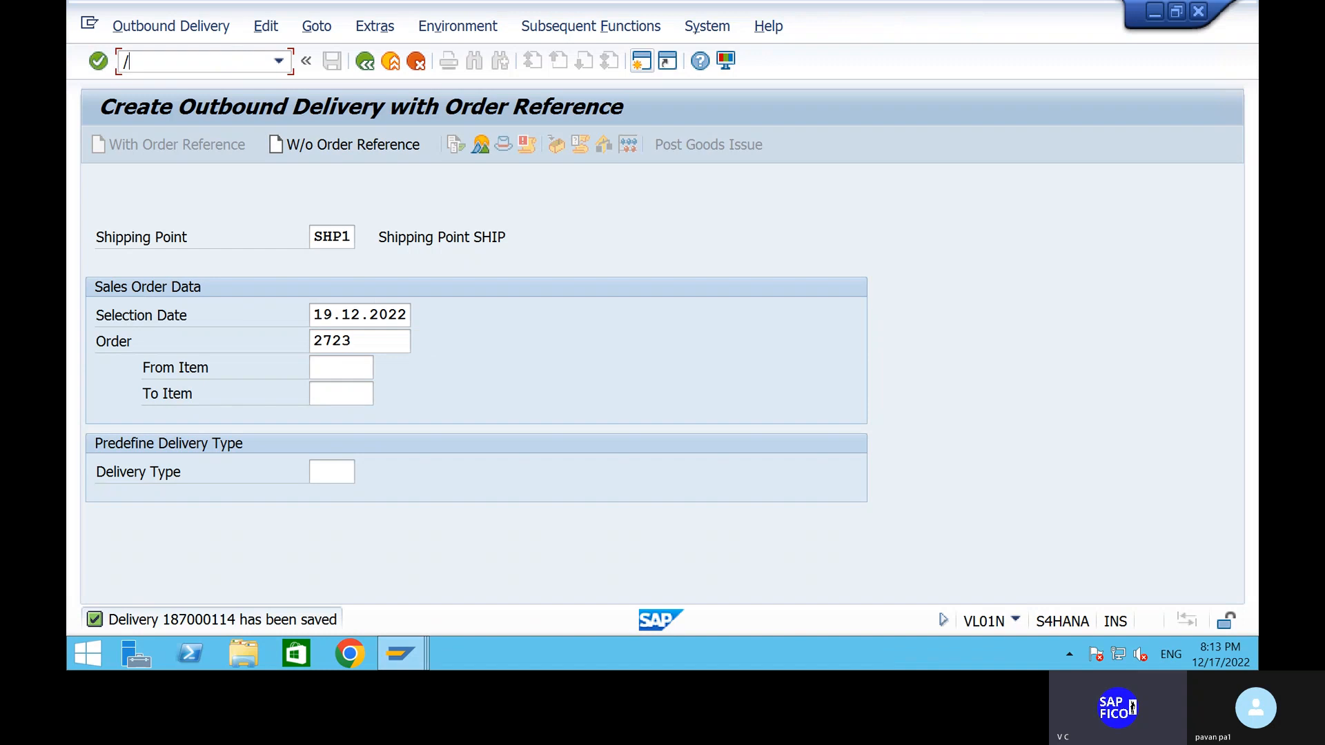
key("BackSpace")
left_click(642, 60)
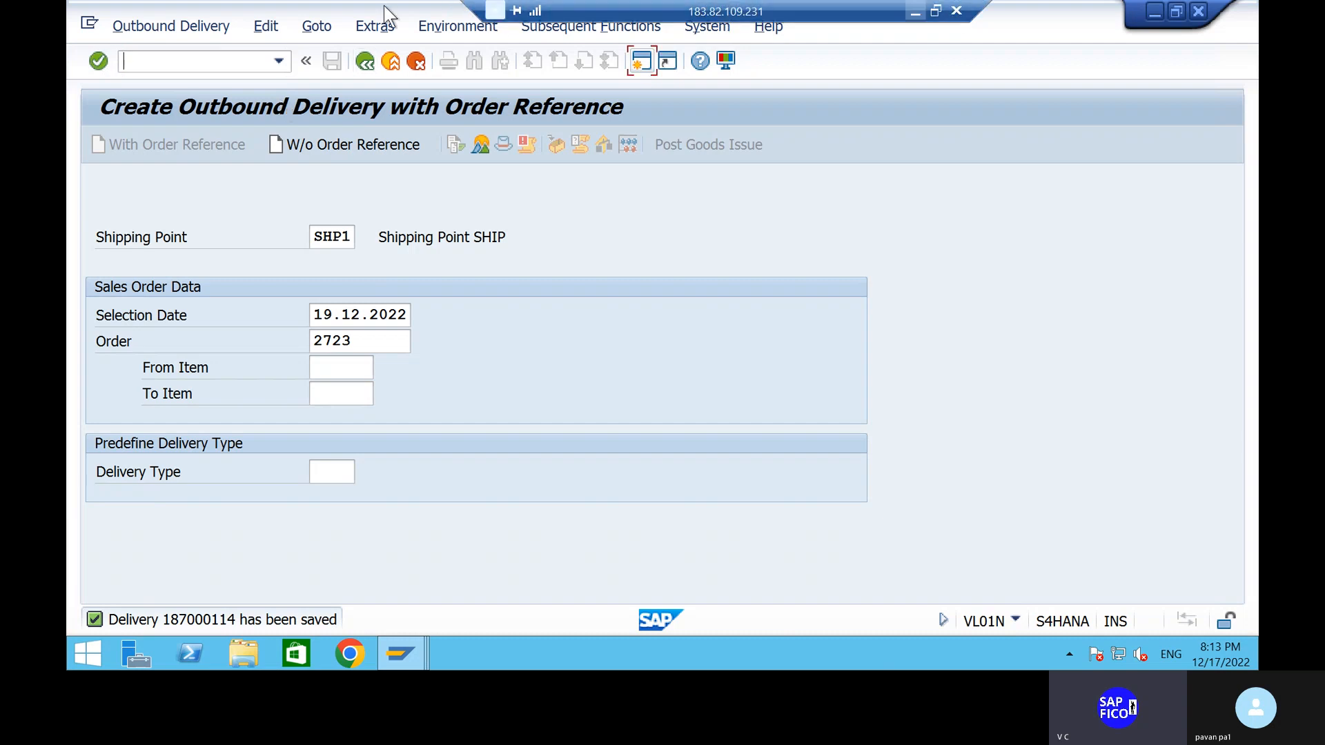
left_click(214, 68)
type("/N")
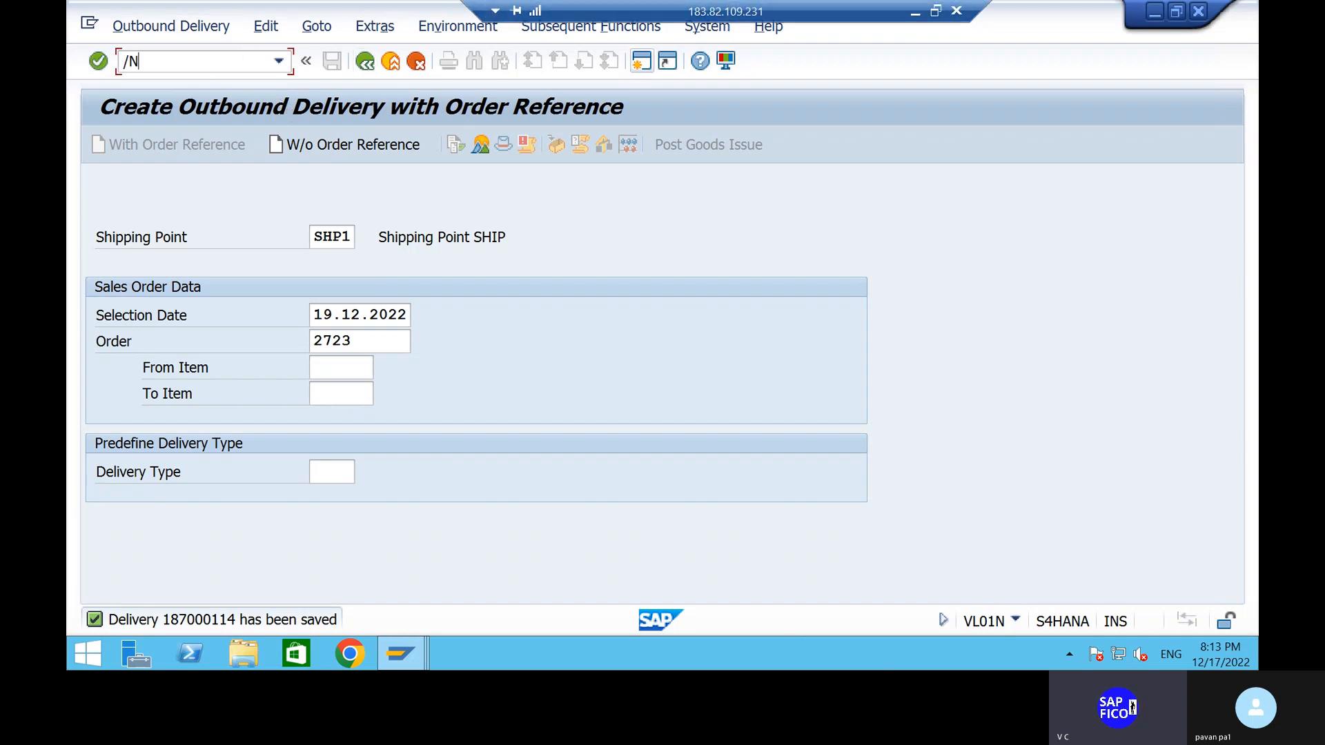
type("VL03")
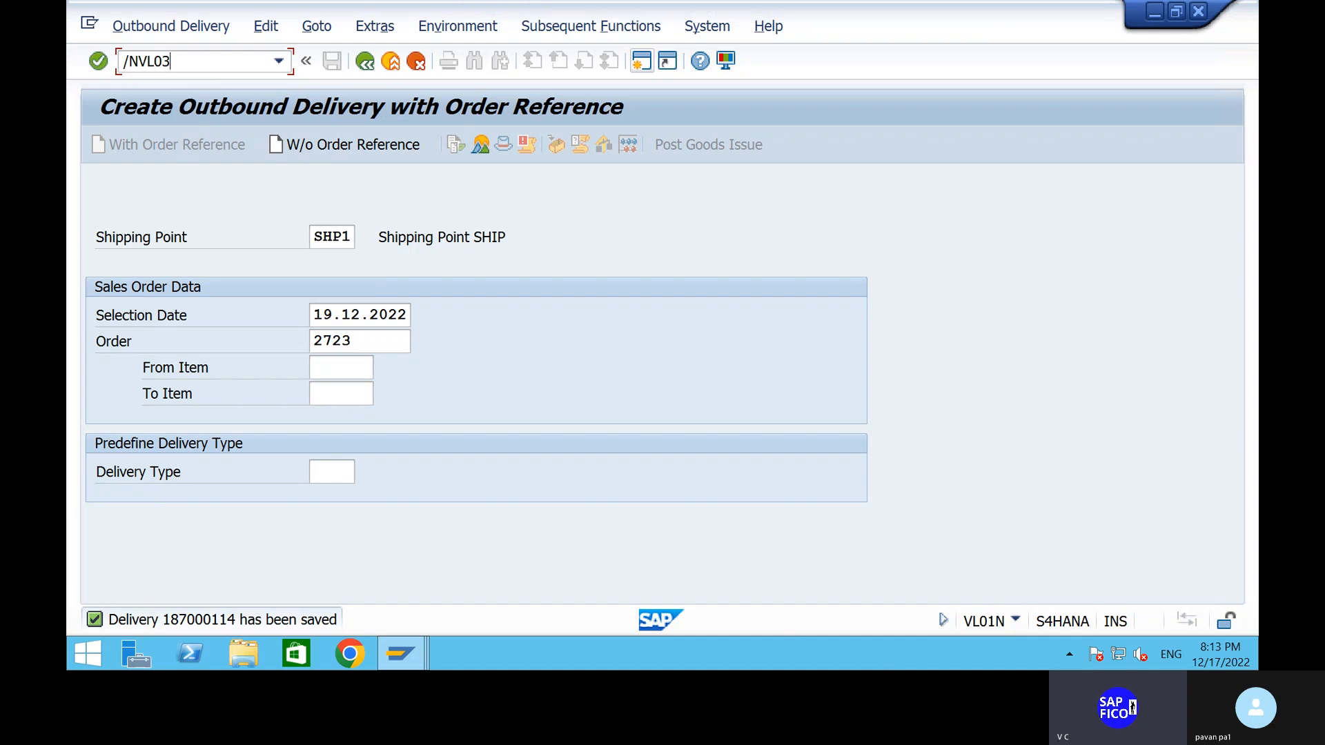
type("N")
key("Return")
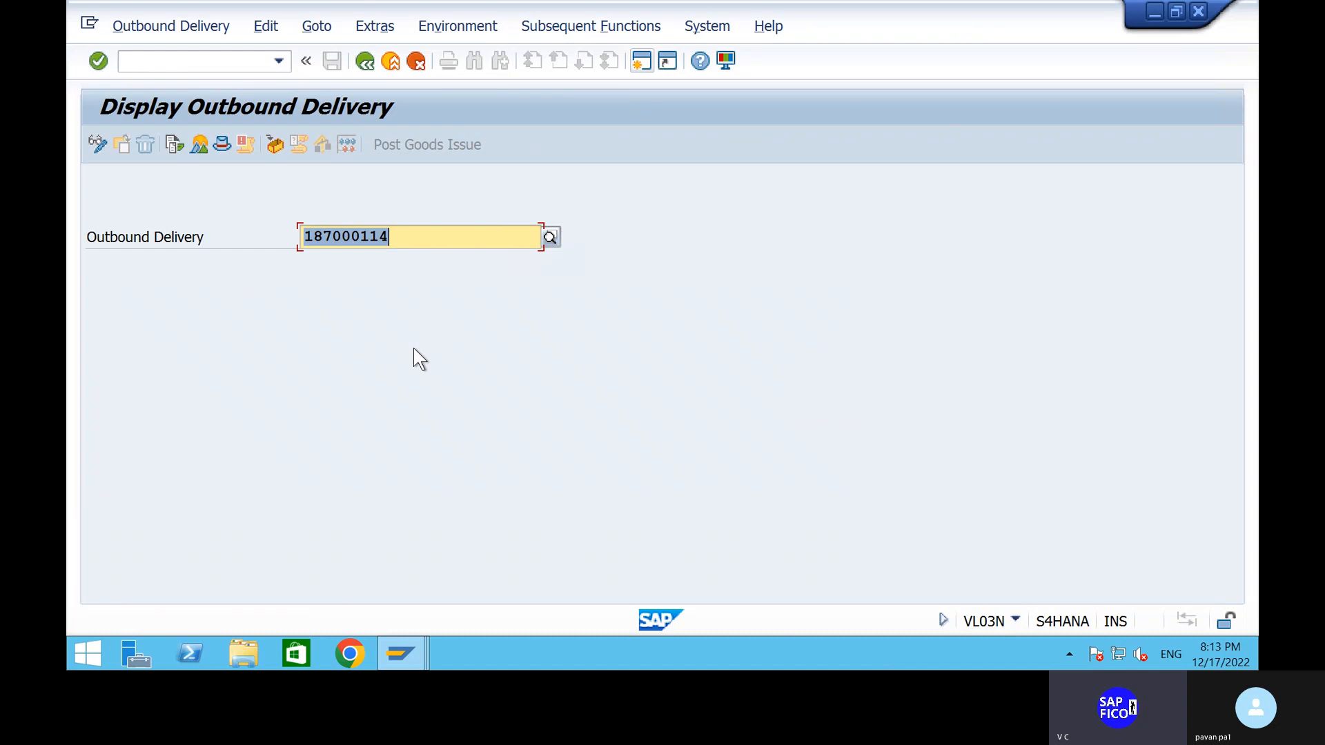
key("Return")
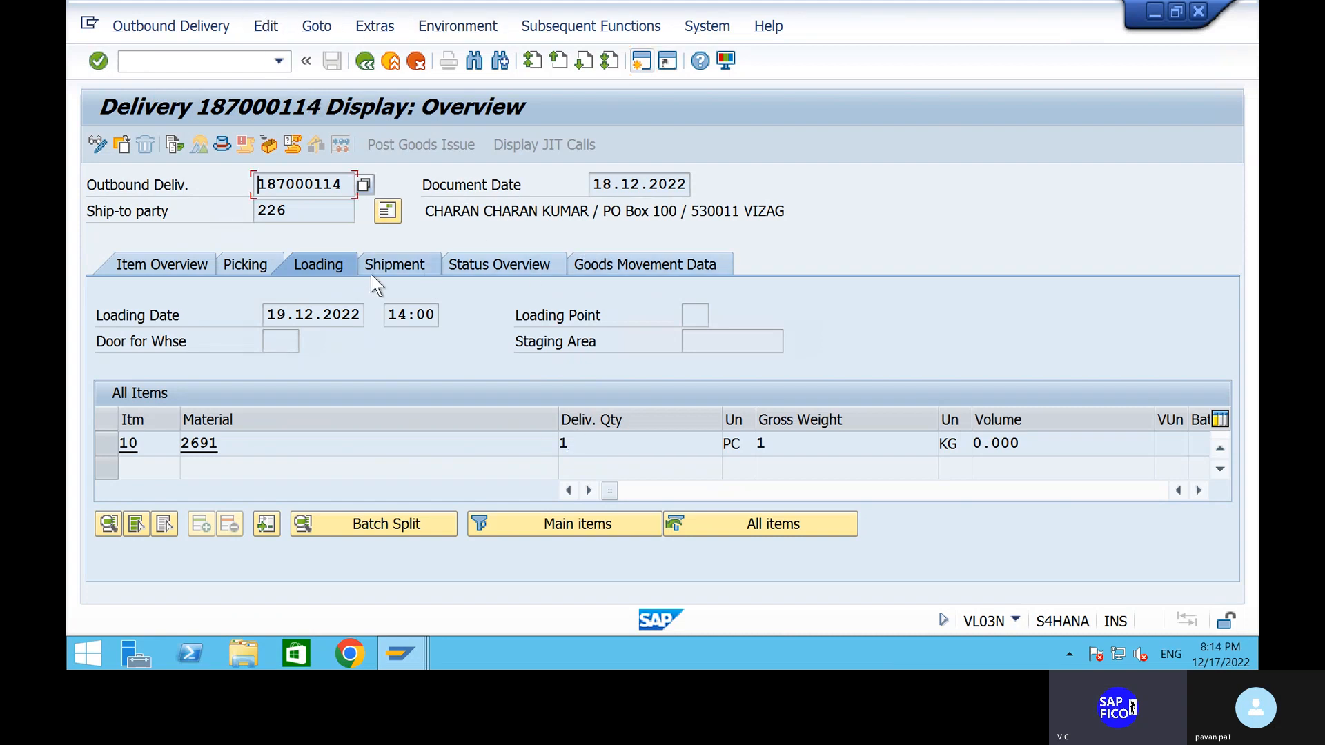
- Open the delivery's document flow and display the material document of its goods issue
left_click(174, 144)
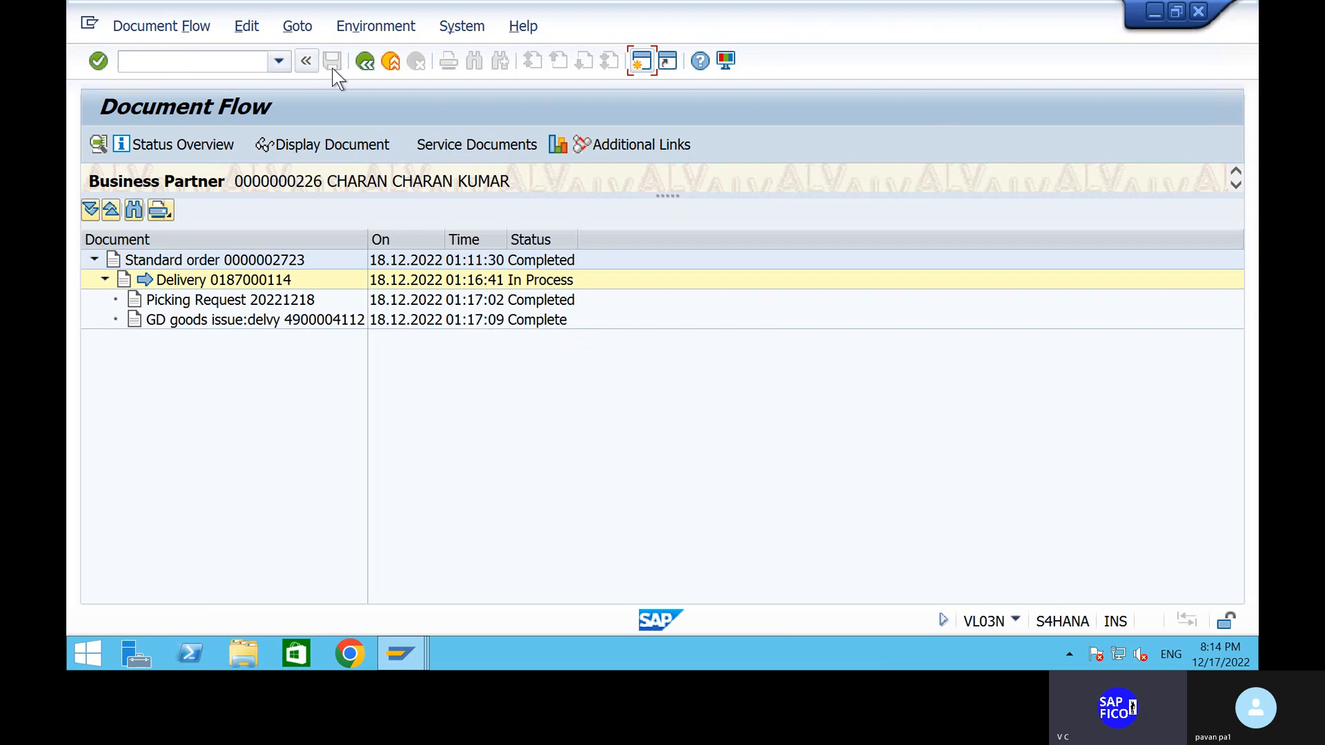
left_click(391, 324)
double_click(390, 325)
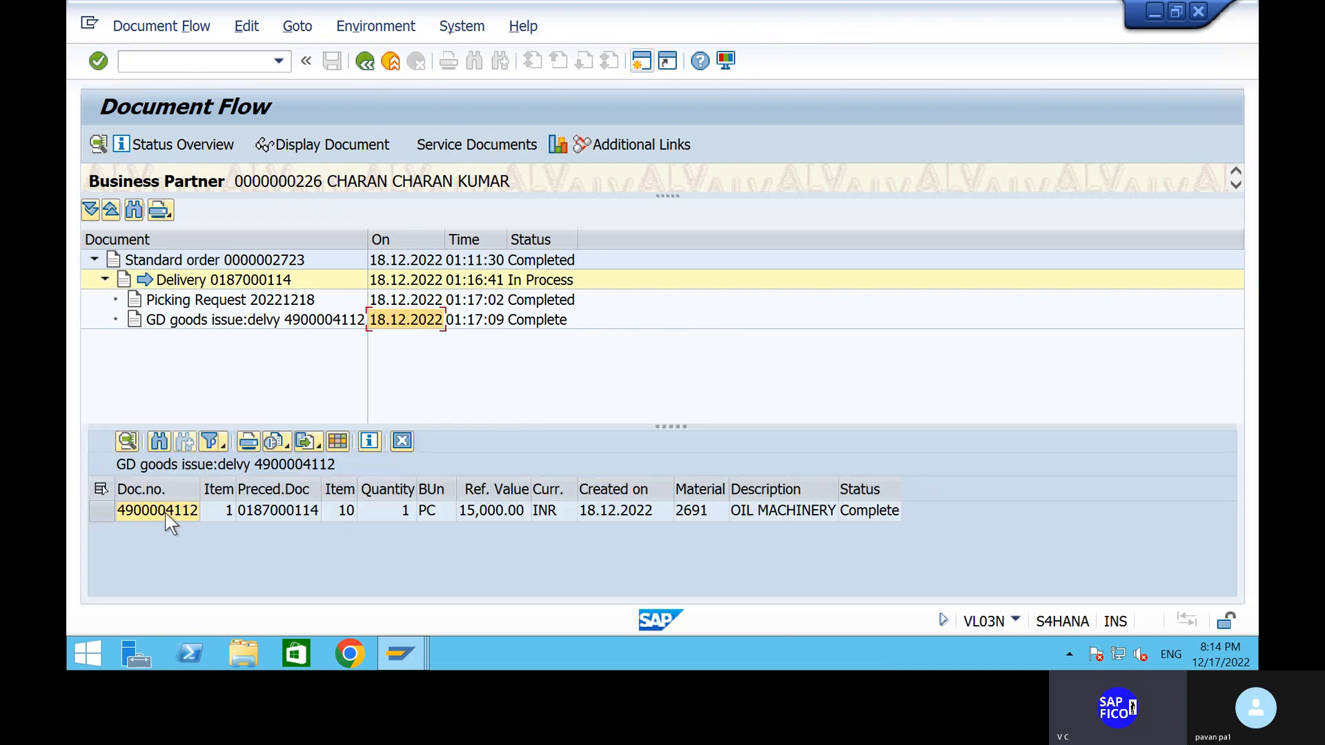
left_click(168, 515)
left_click(342, 158)
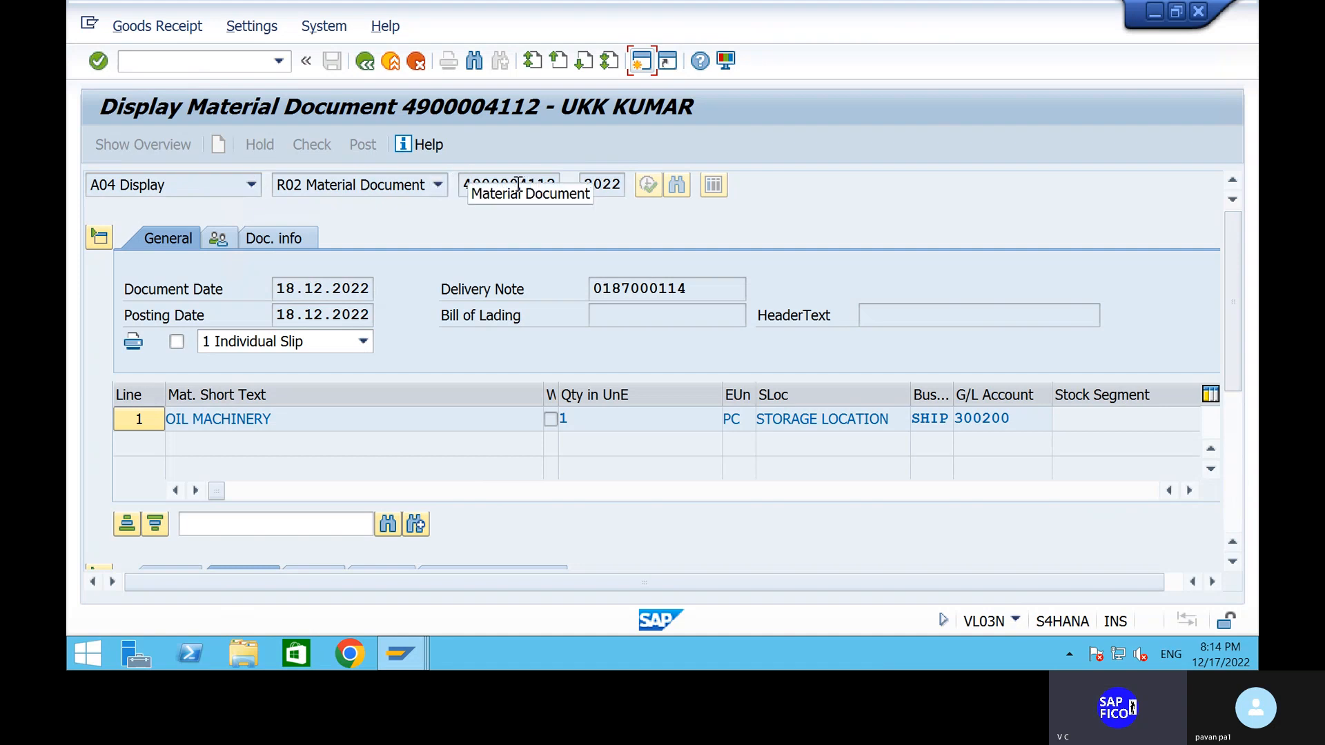
- Display the FI accounting document belonging to the goods issue material document, and return to the SAP start screen
left_click(274, 241)
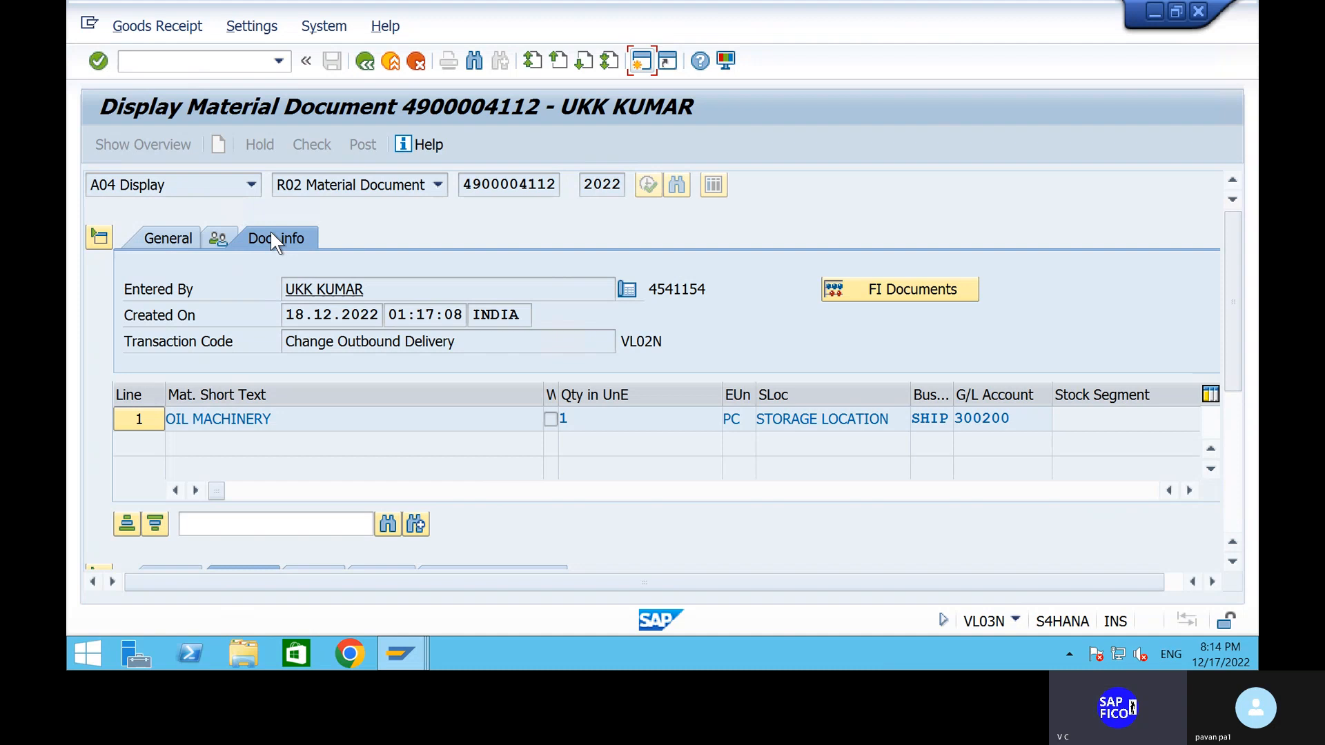
left_click(897, 284)
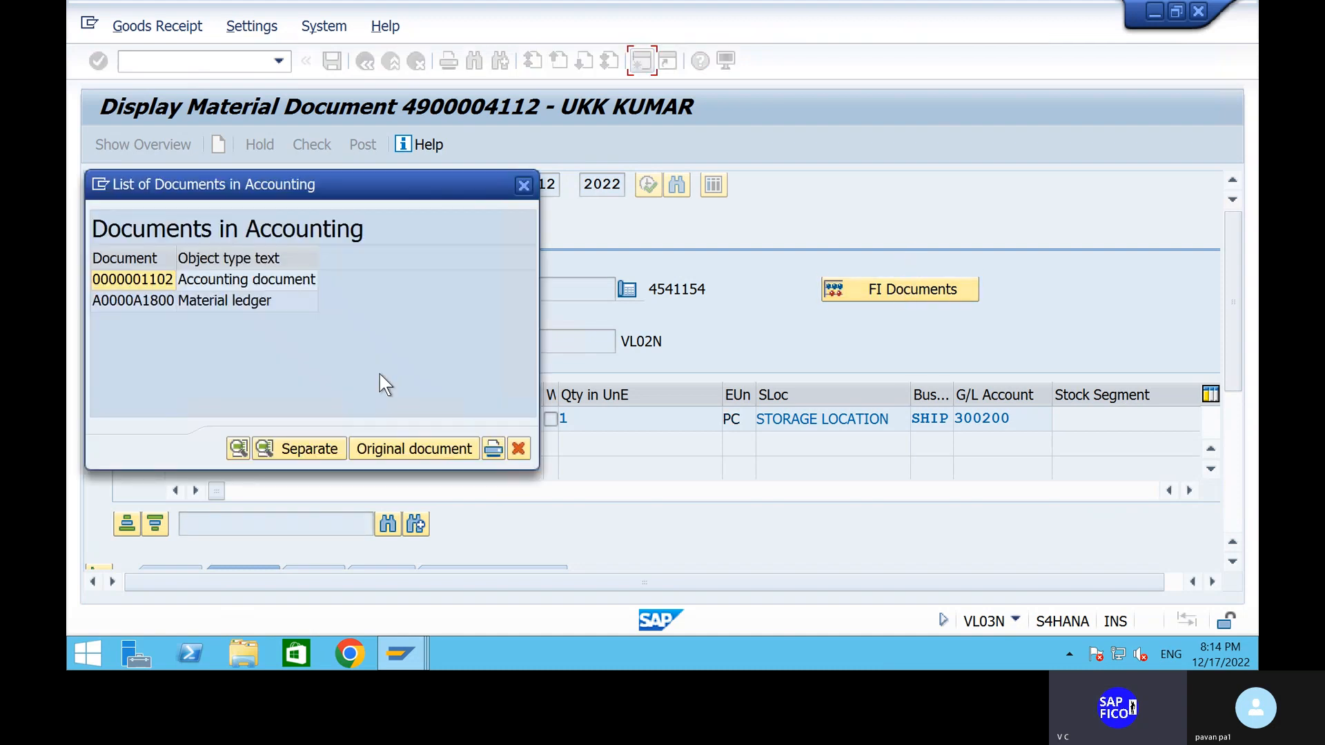
double_click(153, 287)
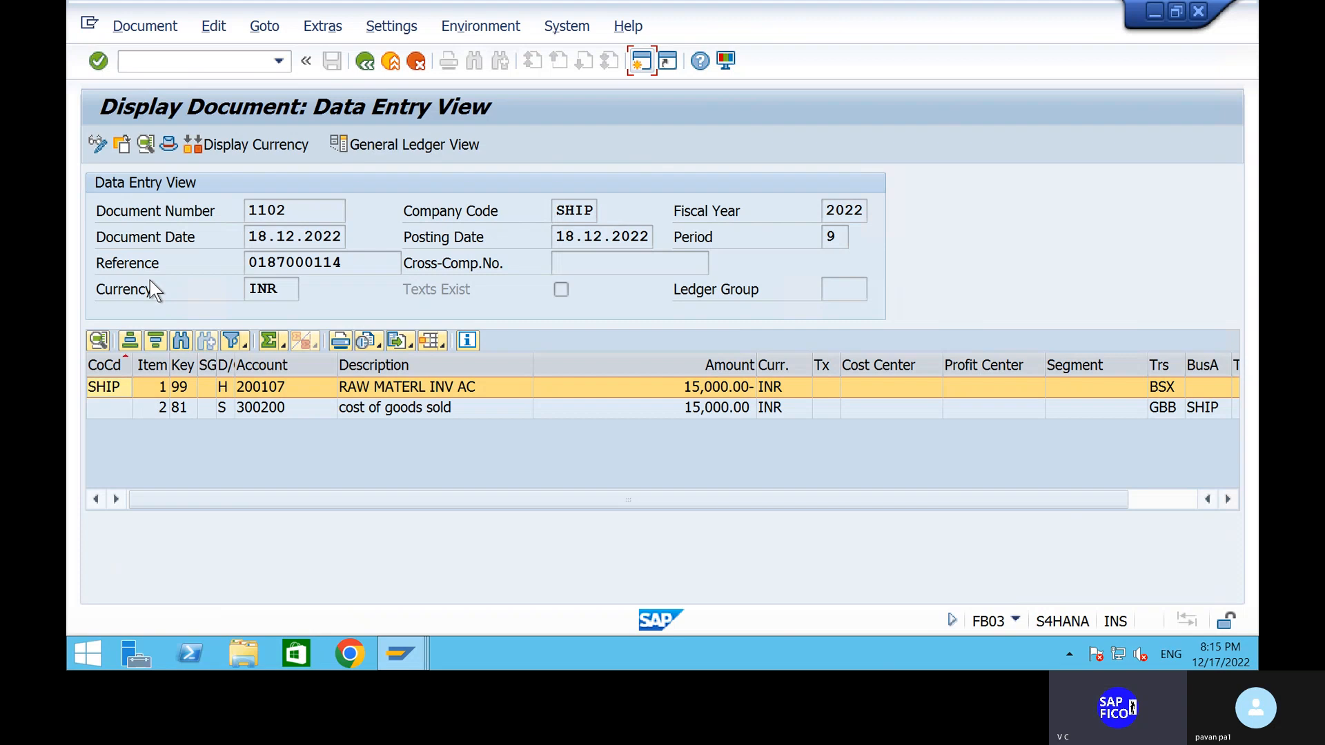
left_click(193, 61)
type("/N")
key("Return")
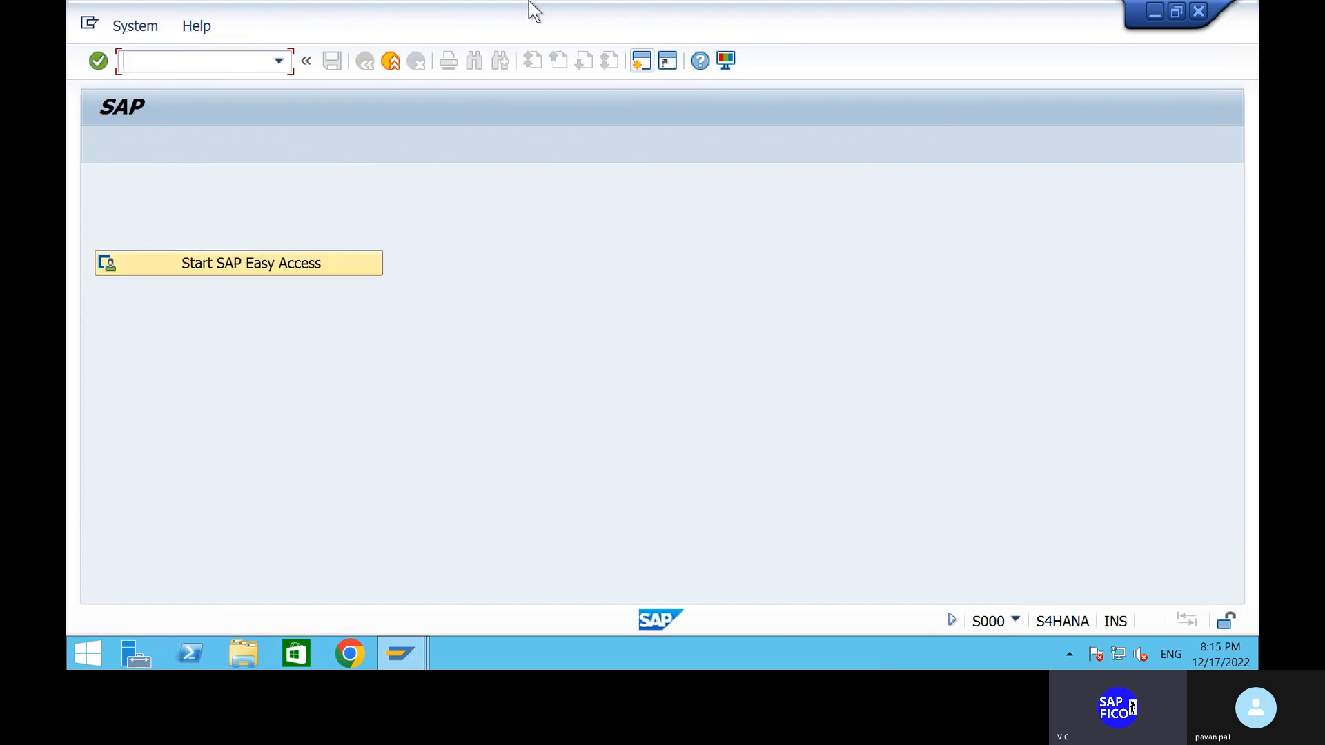
- Consult the billing step in the Word document, and switch back to the SAP session to open billing document creation with VF01
left_click(915, 13)
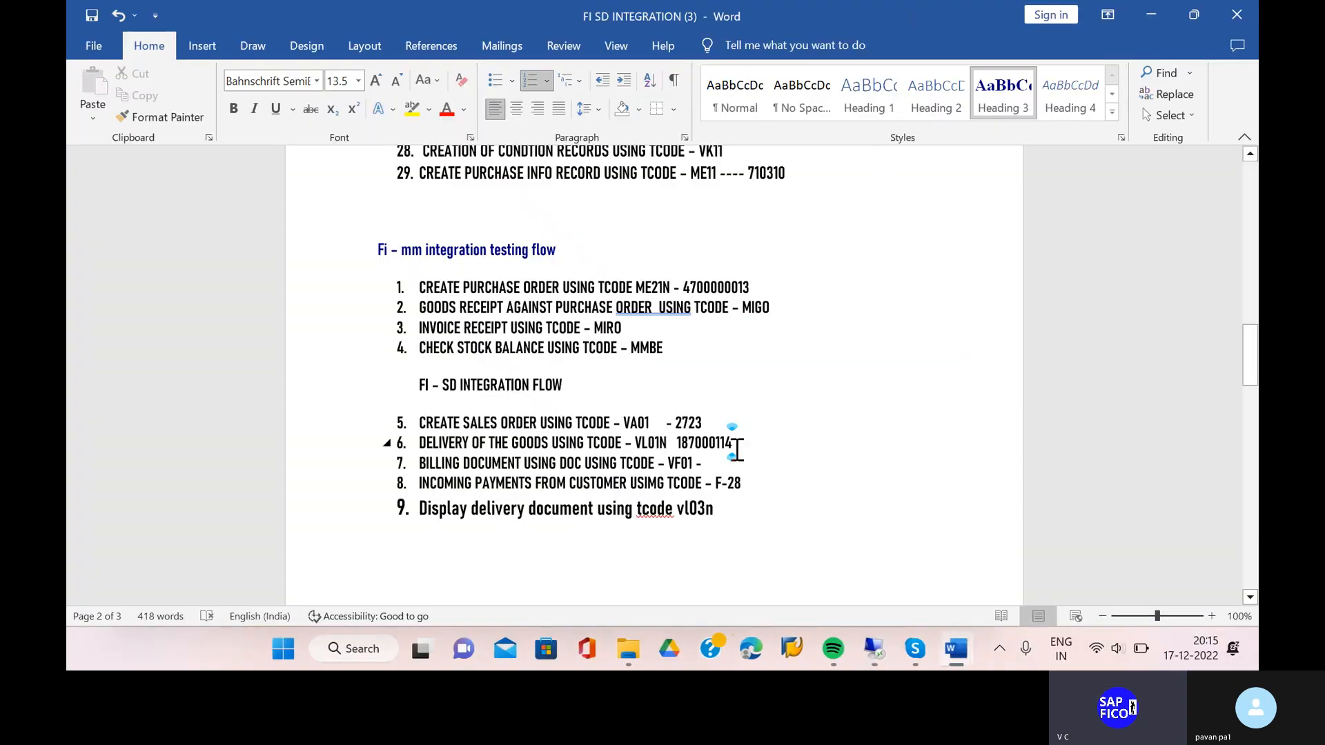
left_click(722, 472)
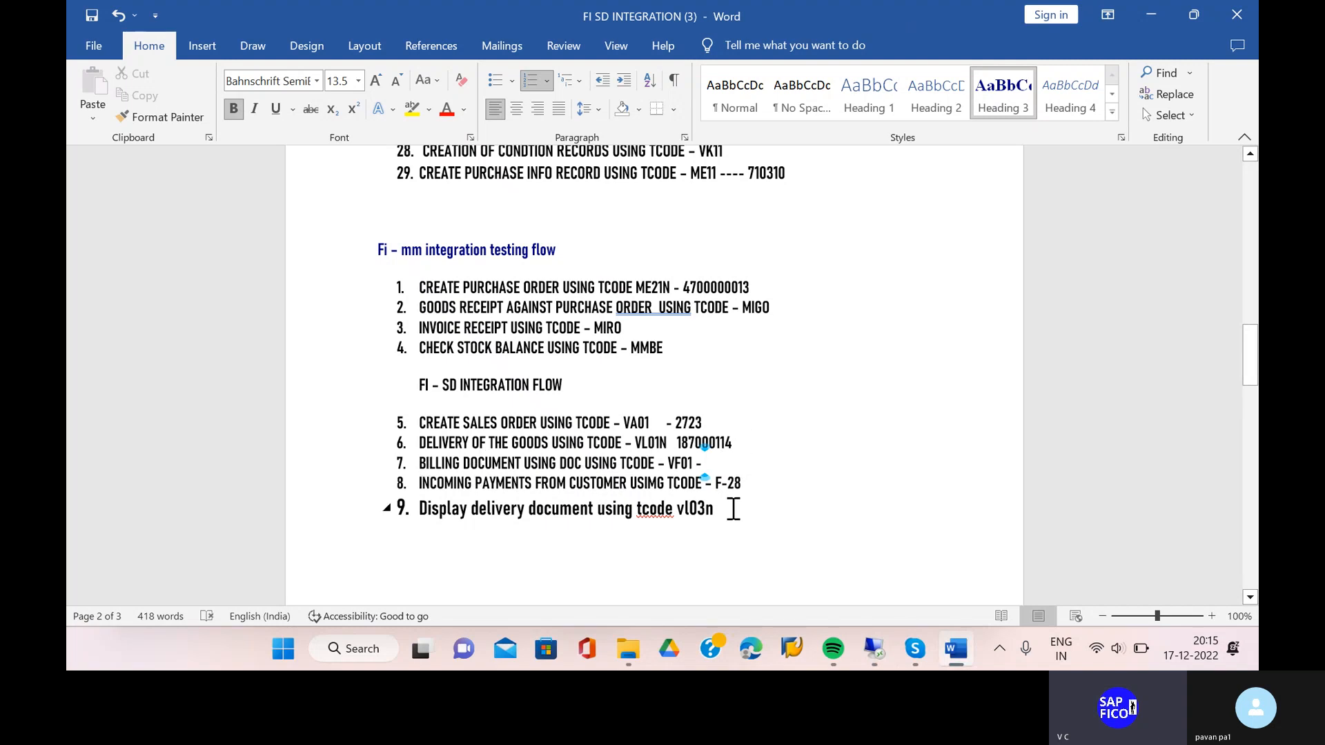
left_click(875, 641)
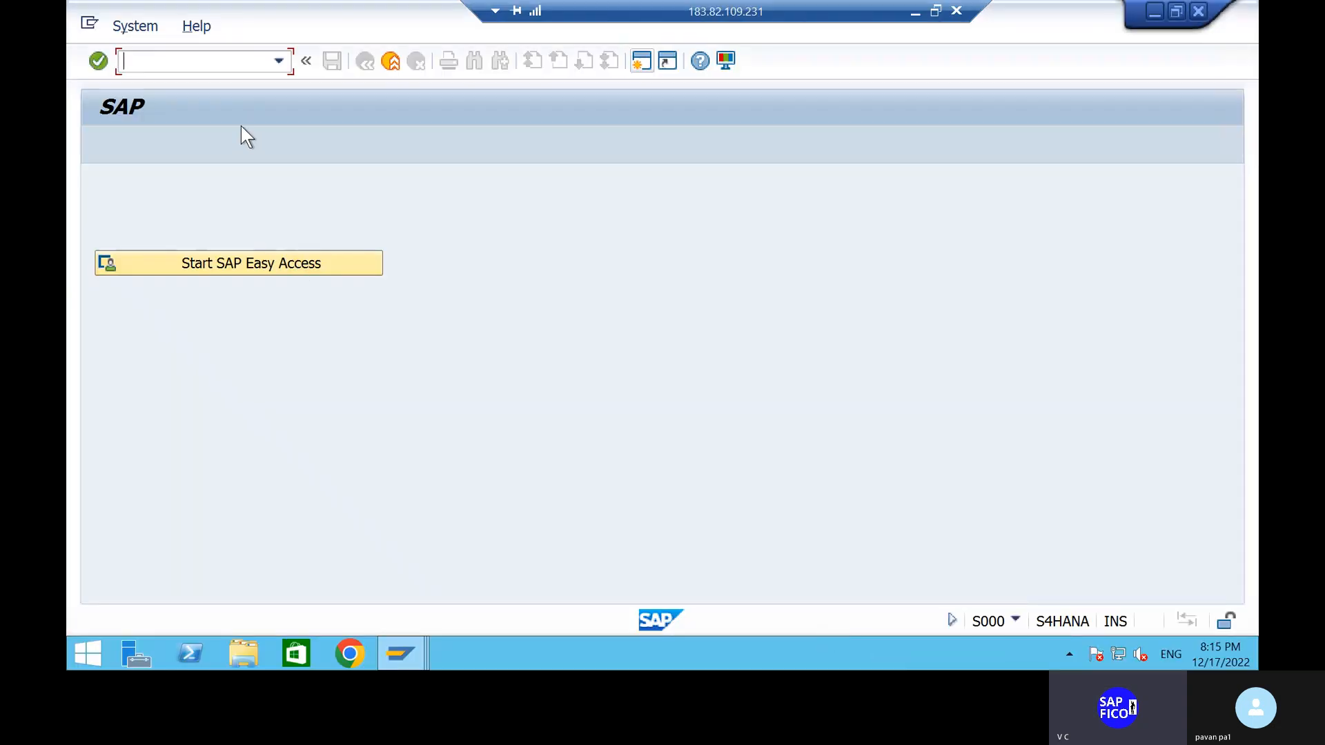
type("VF01")
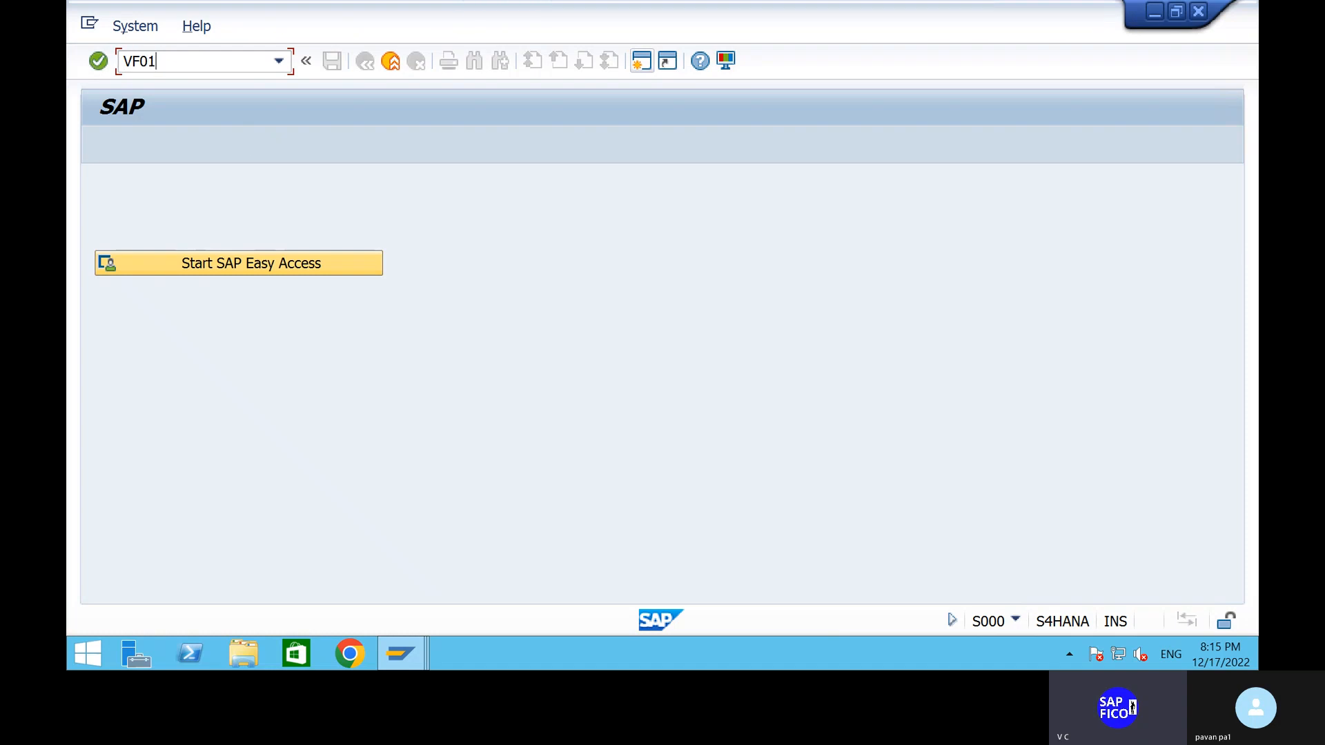
key("Return")
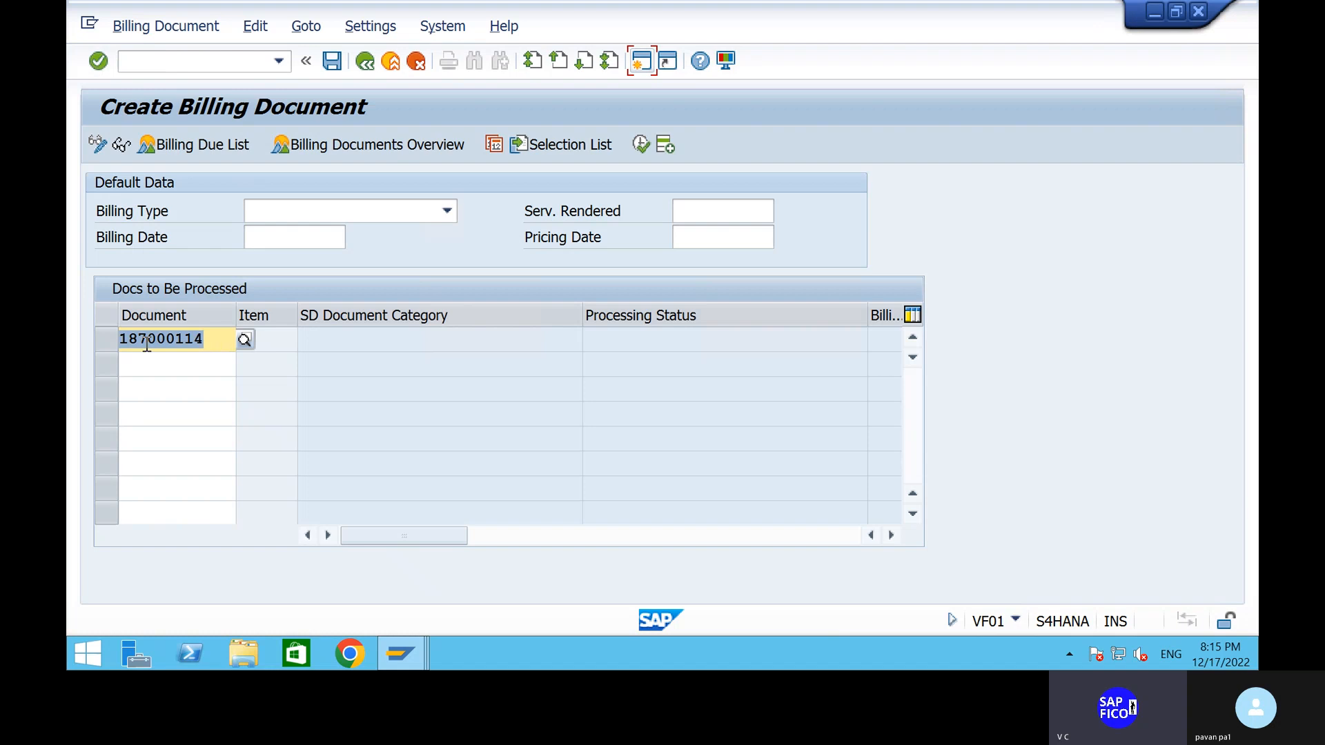
- Process the saved delivery for billing, continuing past the warnings to the F2 invoice's overview of billing items
key("Return")
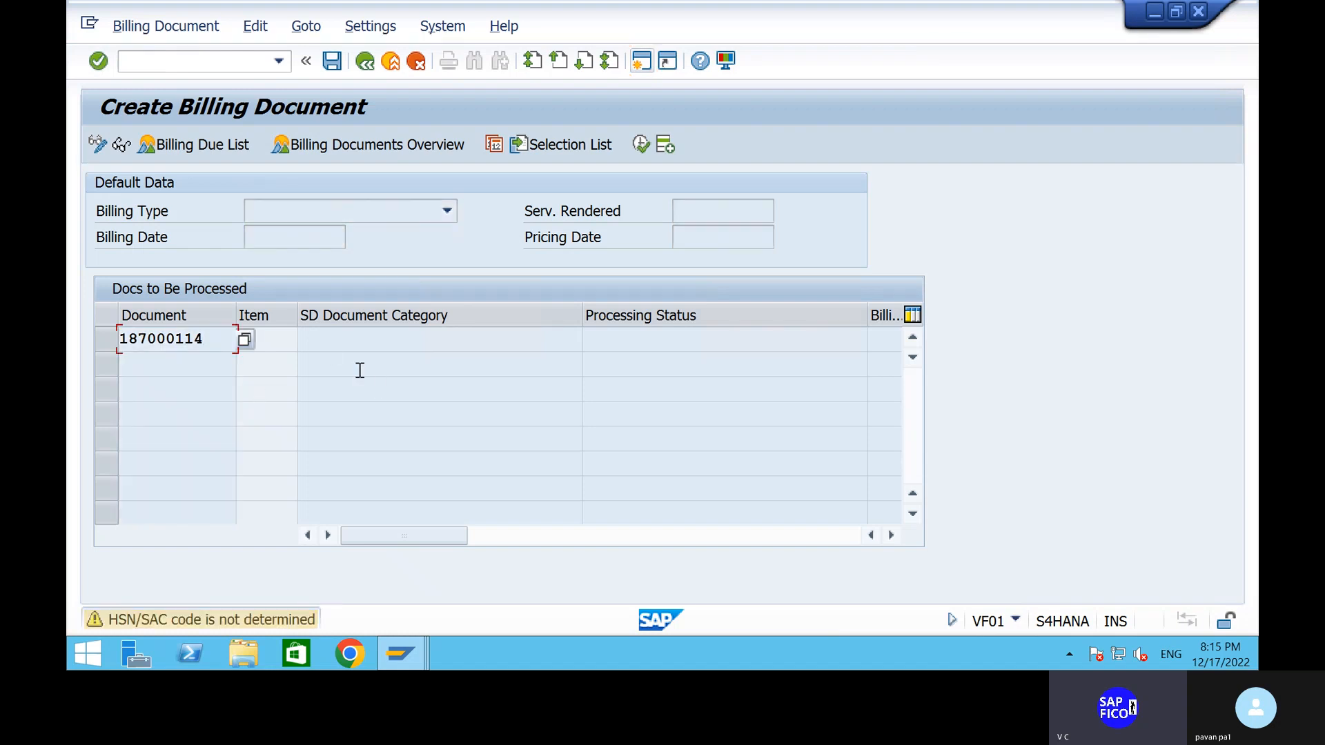
key("Return")
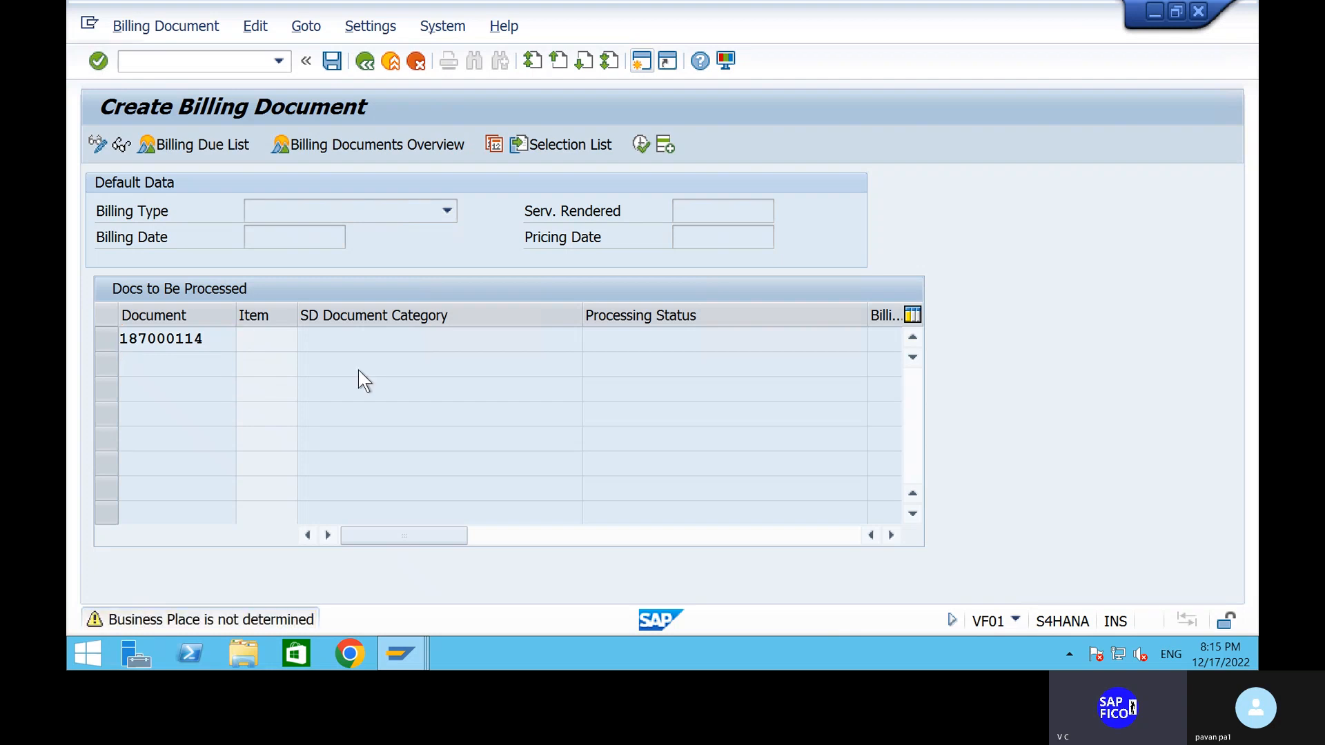
key("Return")
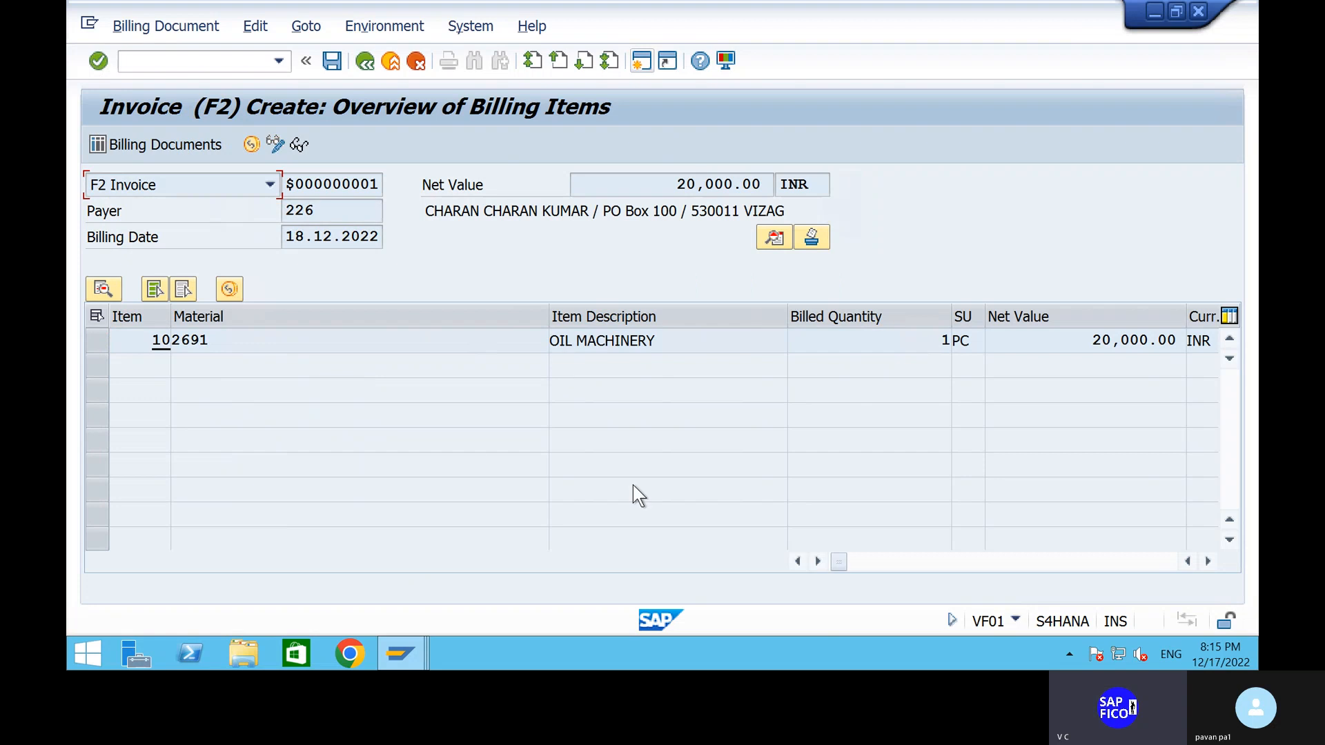
- Review the invoice item's columns in the billing overview, and save the billing document past the HSN/SAC code warning
left_click(892, 560)
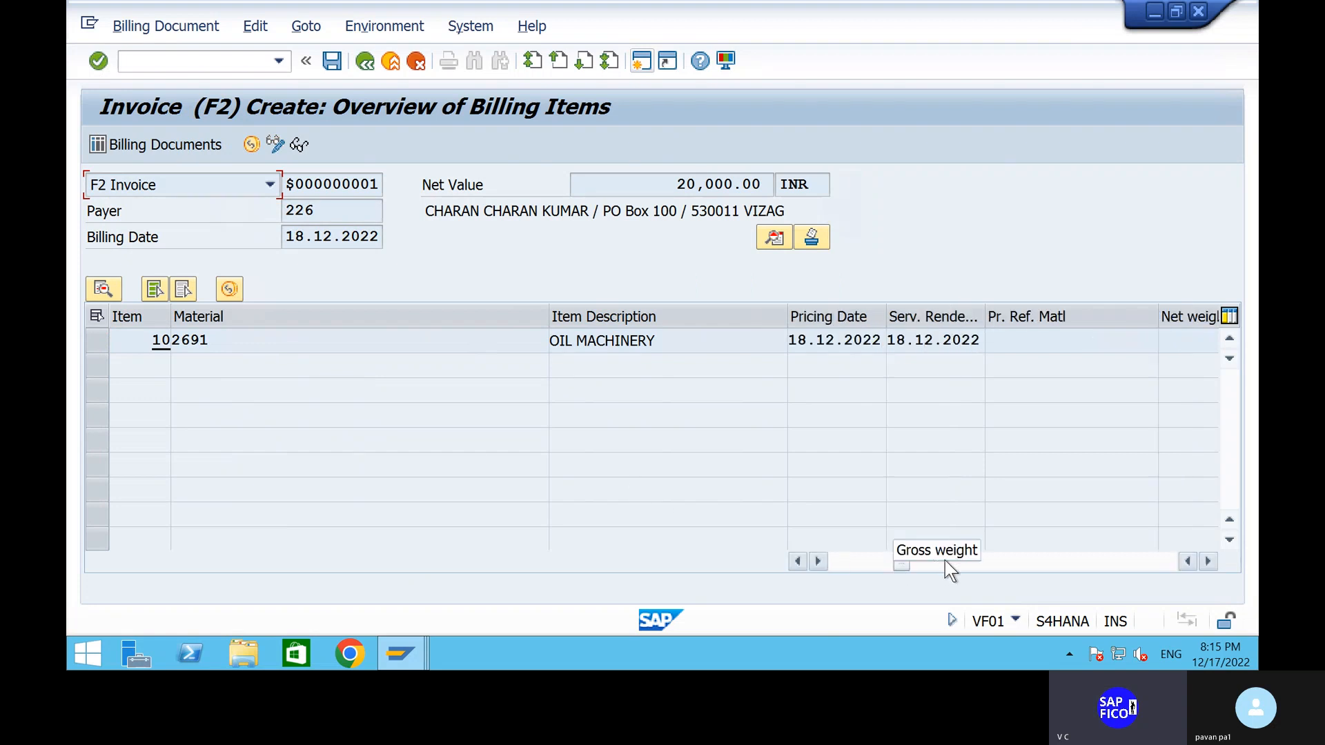
left_click(1028, 562)
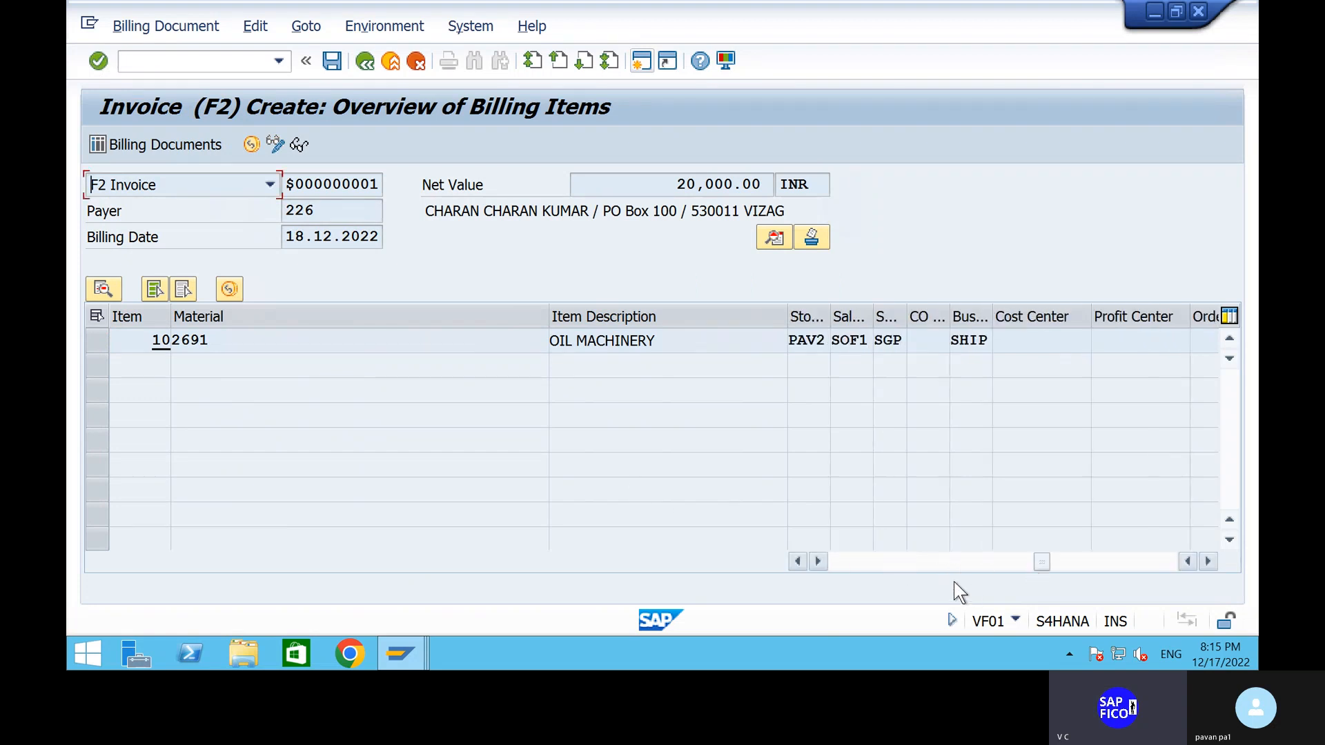
left_click(941, 566)
left_click(889, 564)
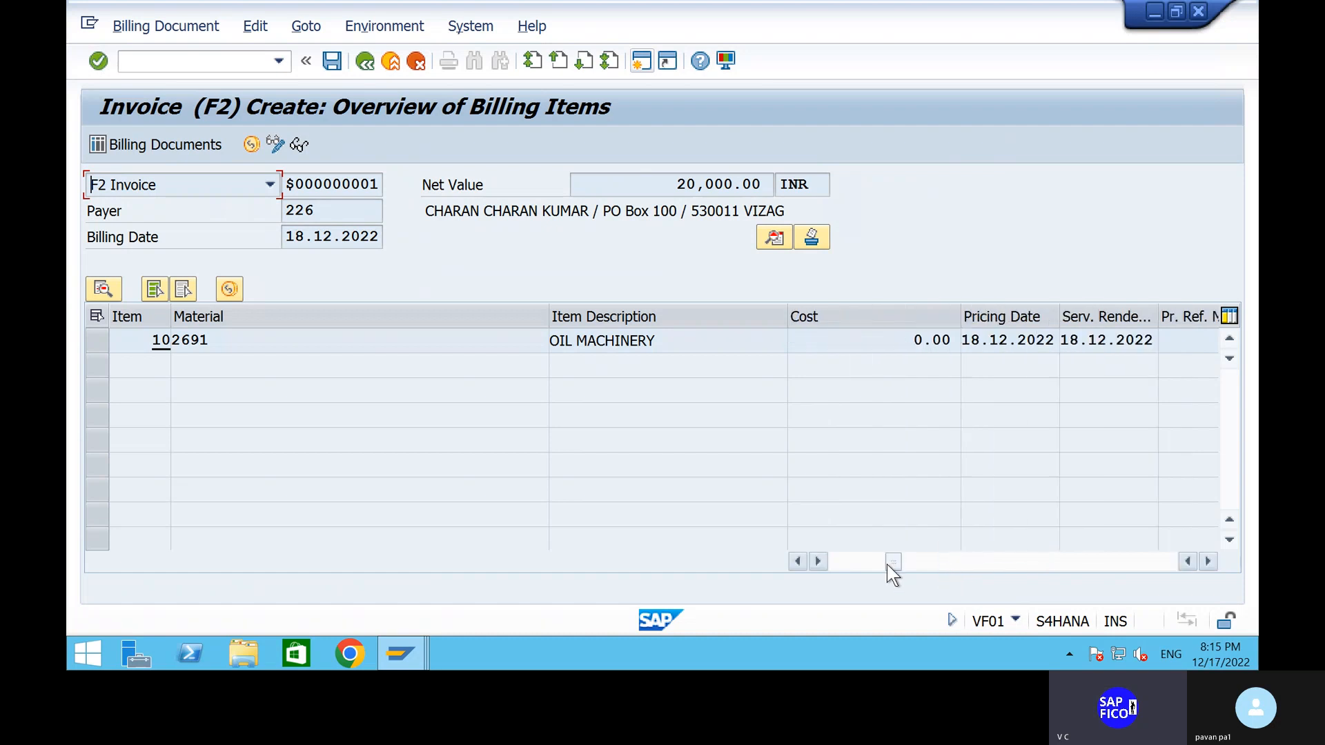
left_click(854, 562)
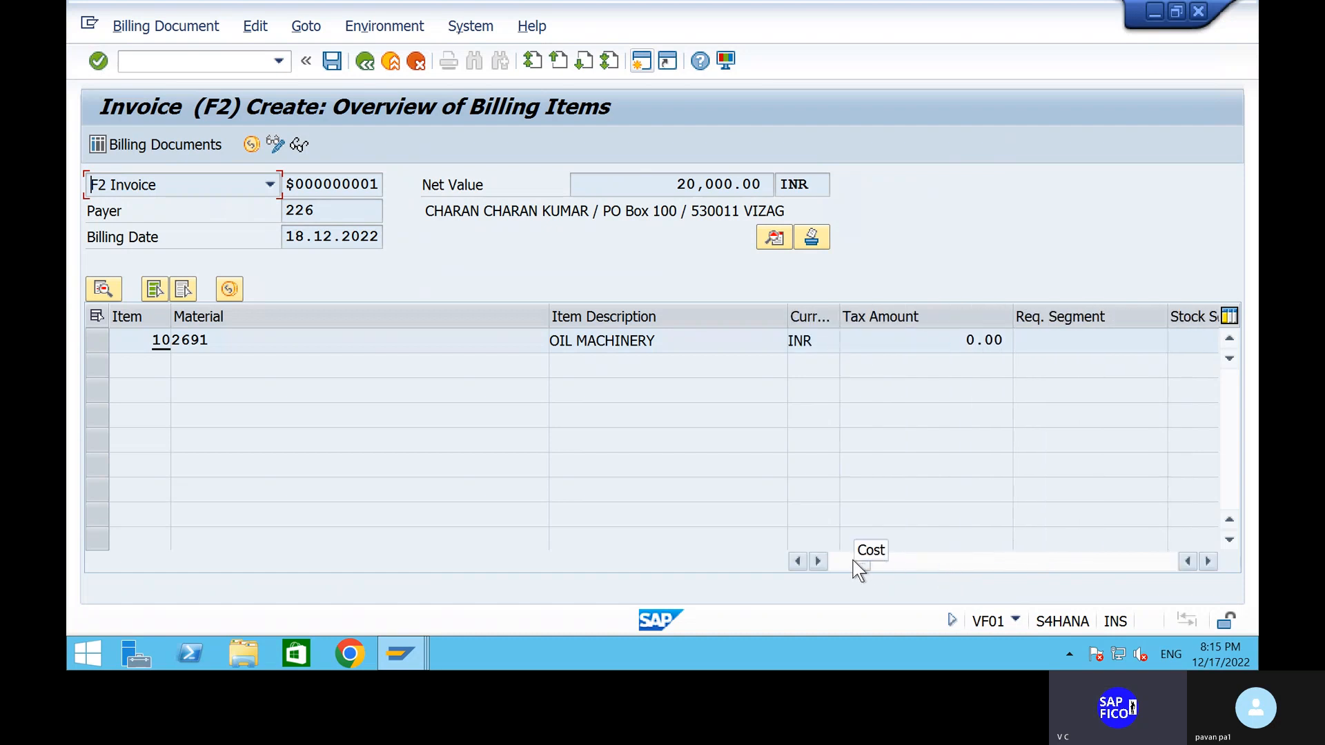
left_click(844, 561)
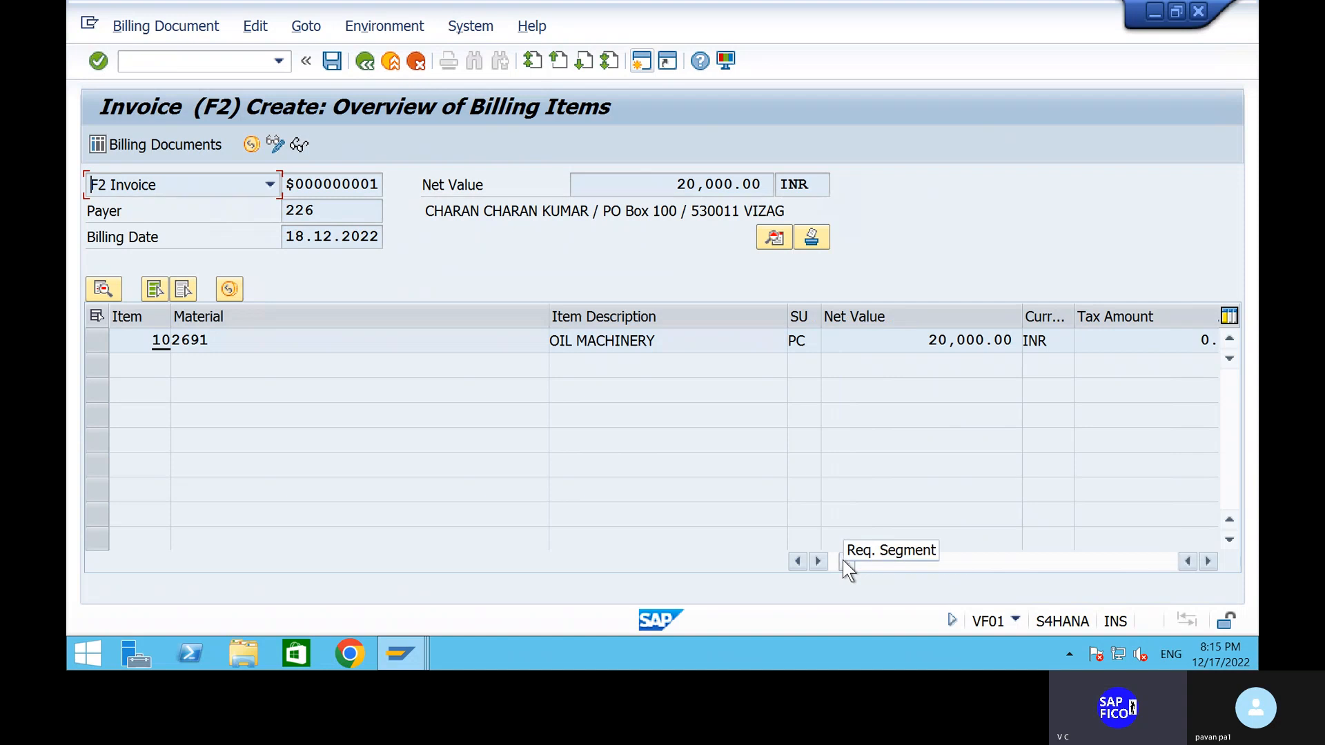
left_click(338, 63)
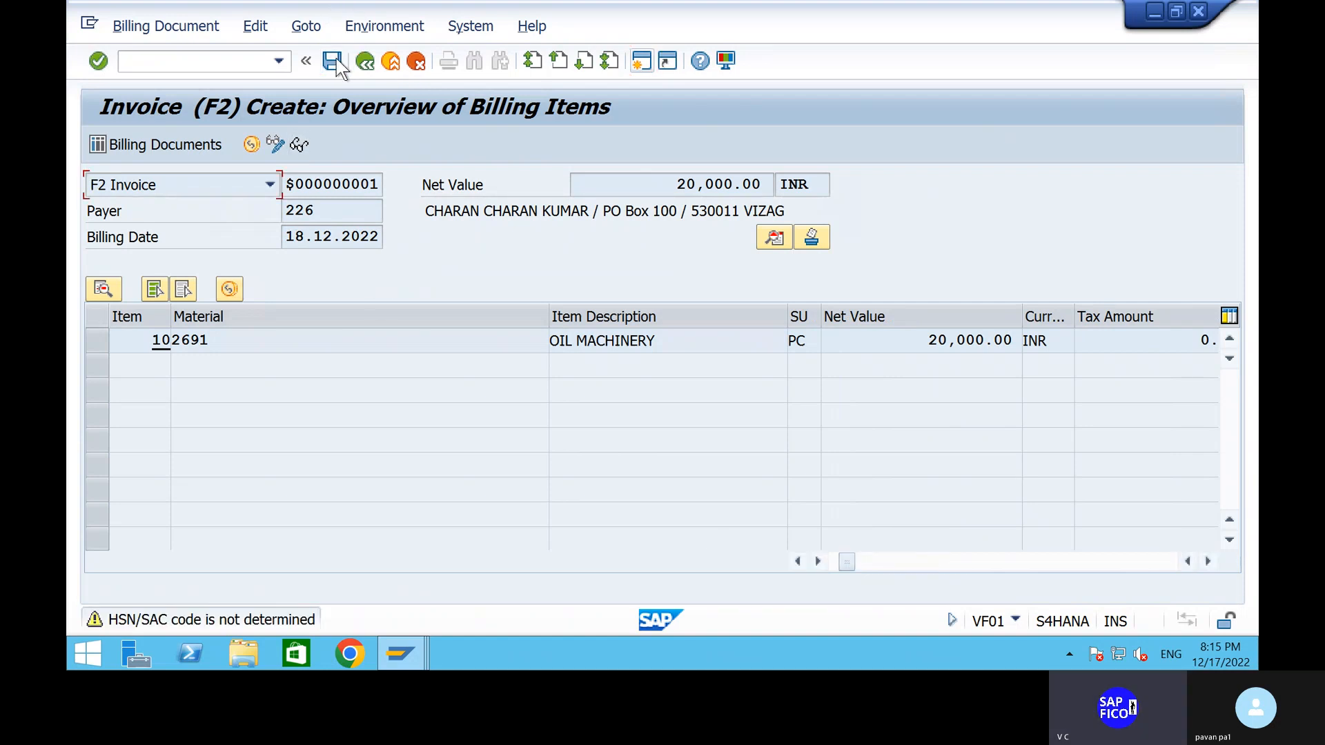
left_click(338, 63)
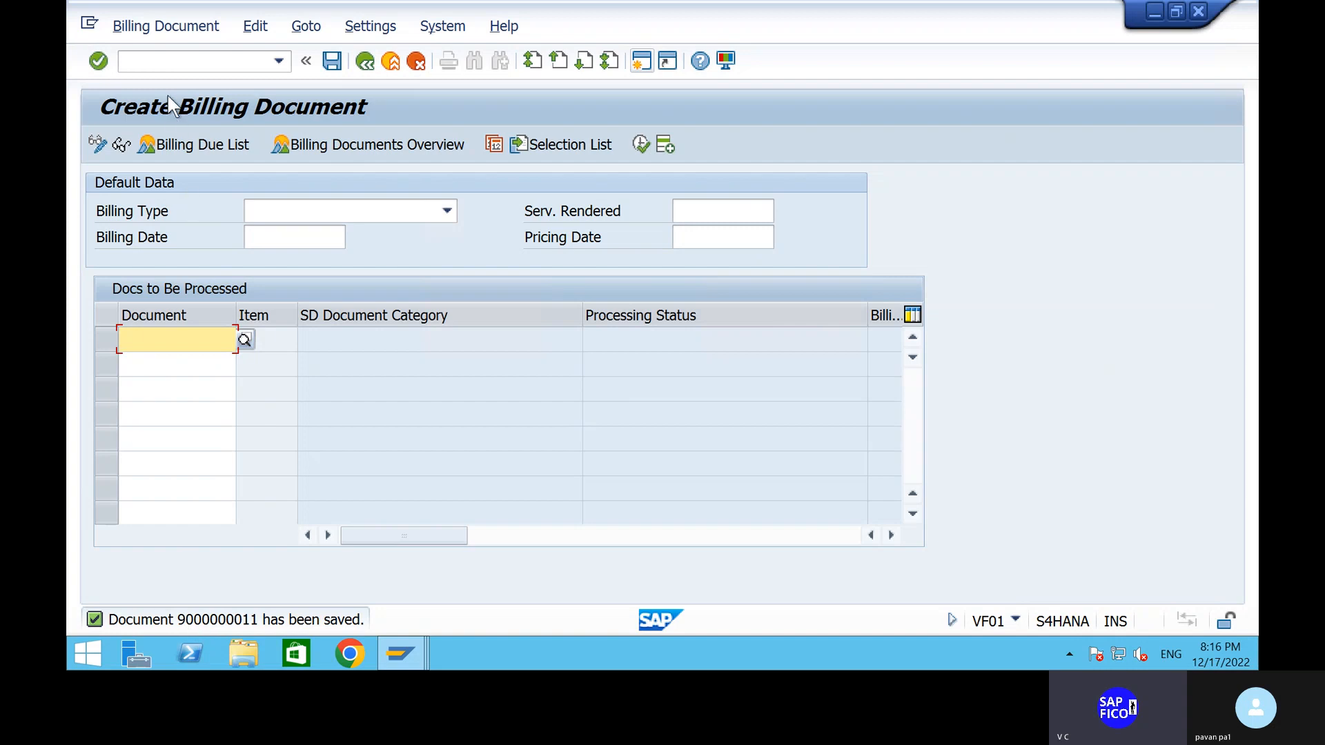
- Open the saved billing document in VF02 and display its document flow
left_click(149, 59)
type("/")
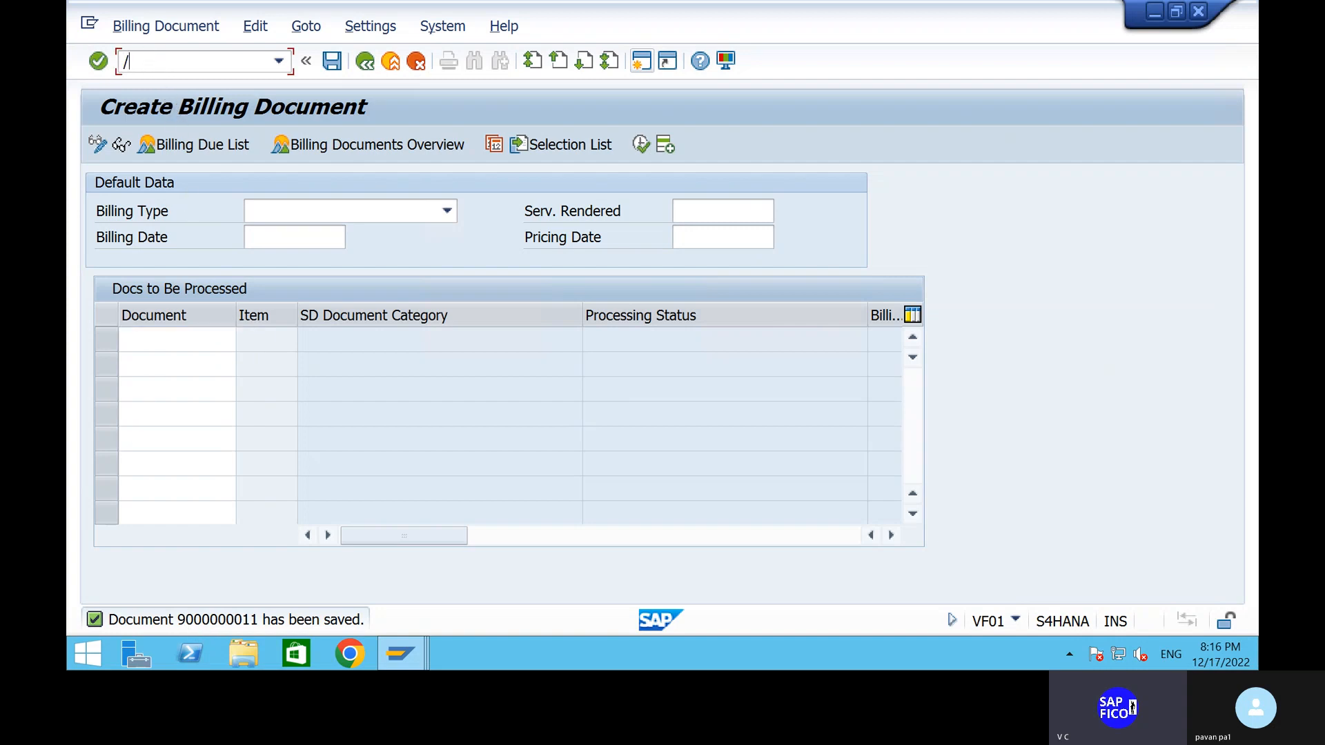
type("nvf03")
key("Return")
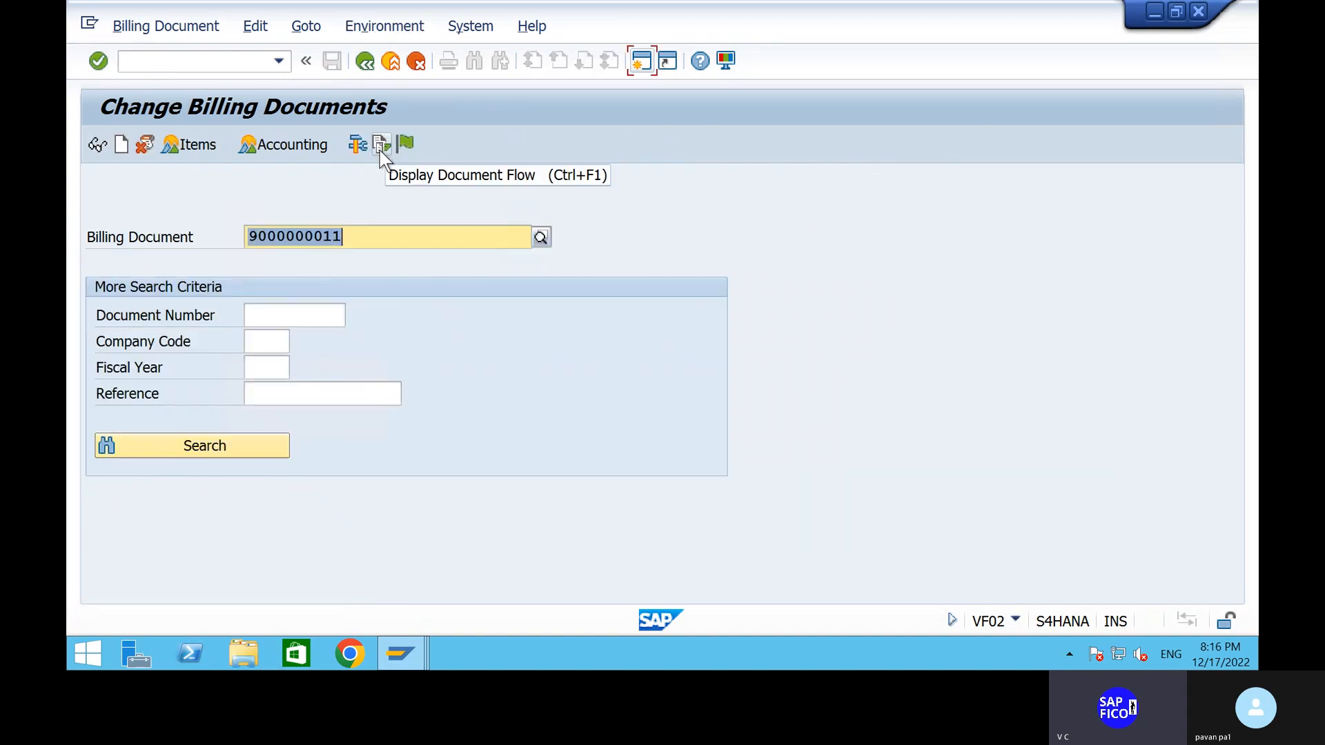
left_click(388, 23)
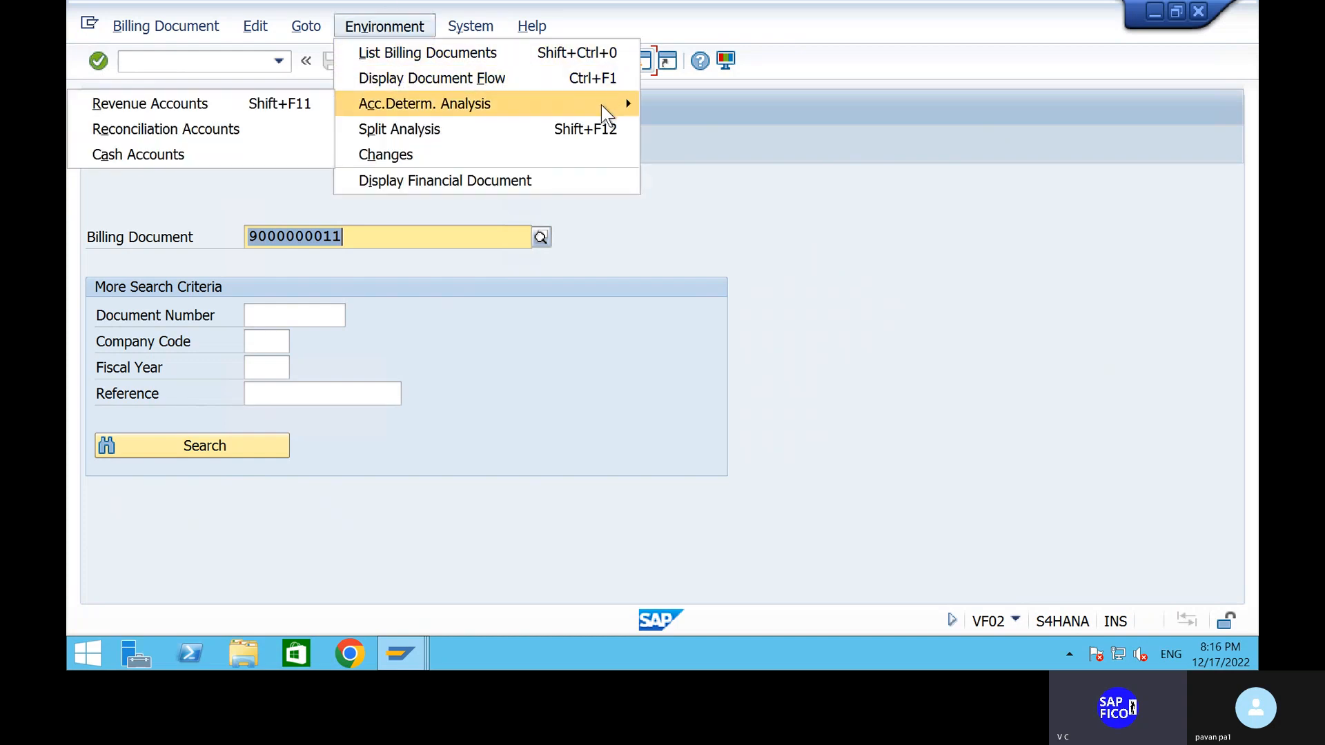
left_click(692, 237)
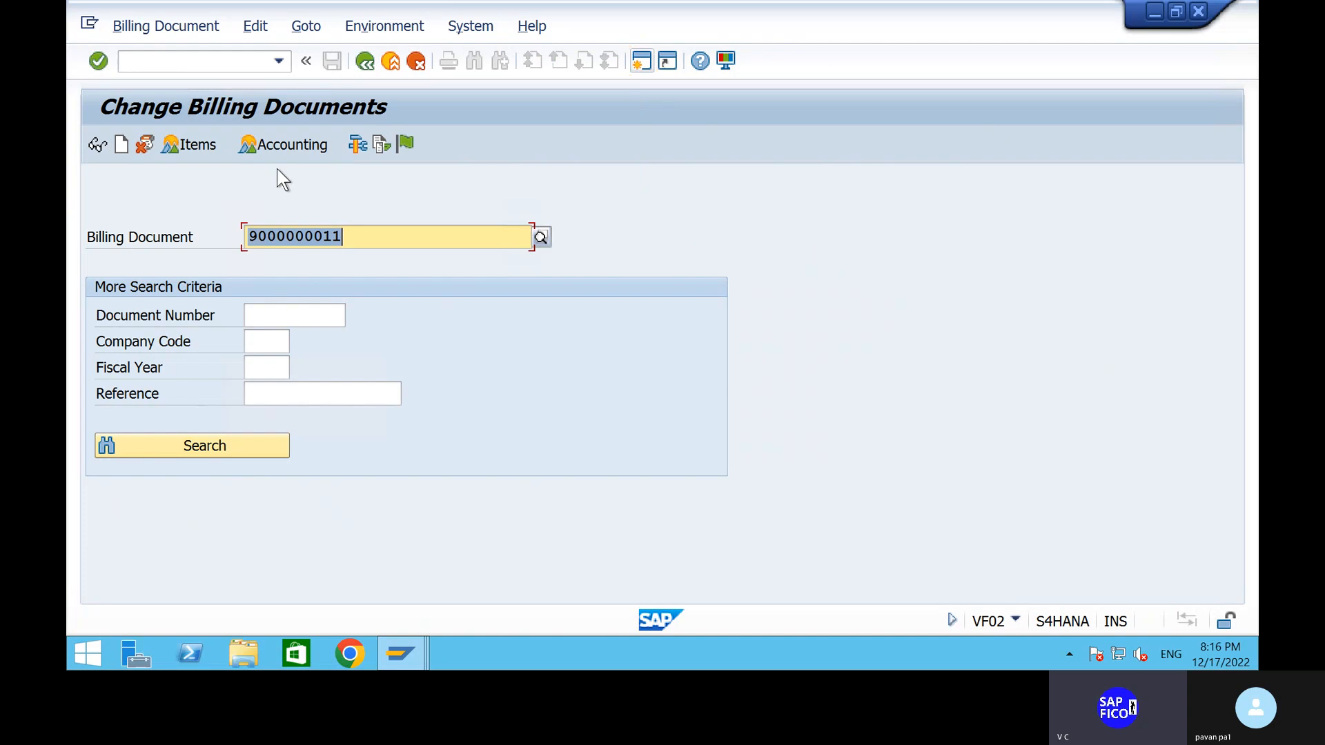
left_click(379, 145)
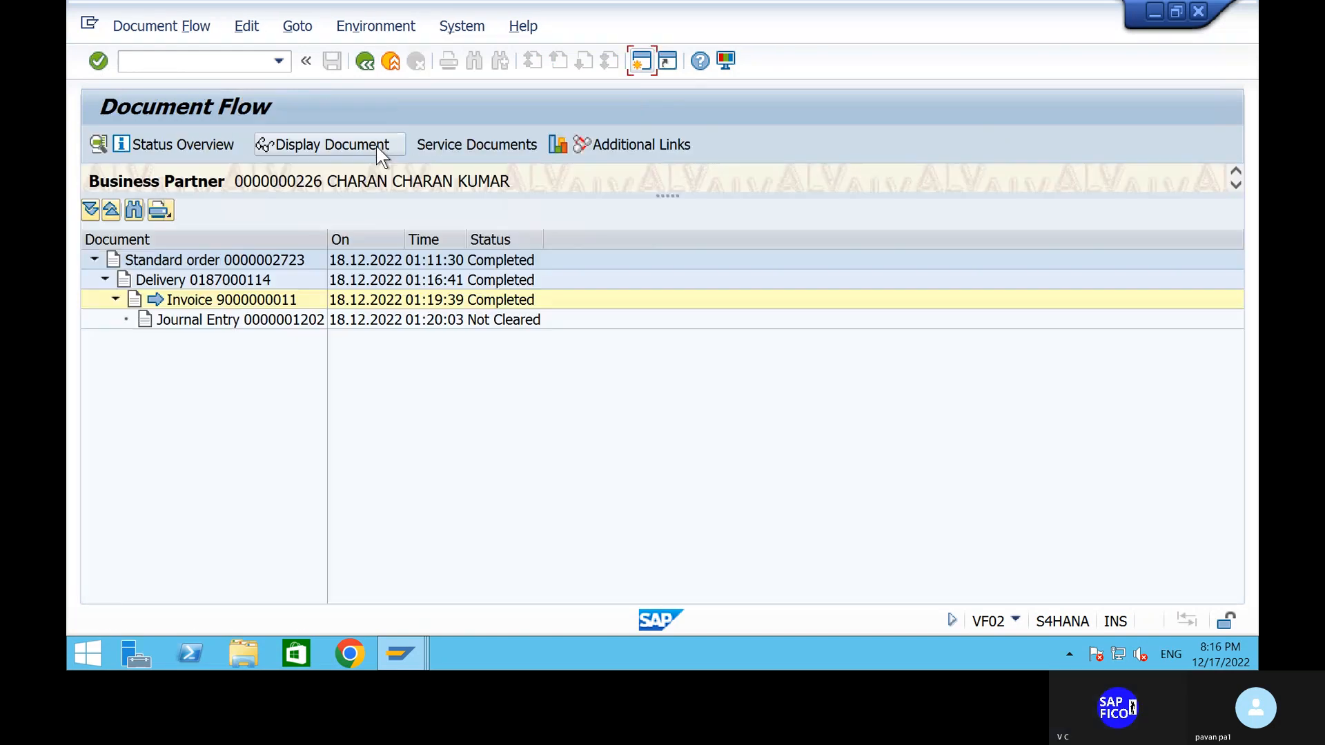
- Display the accounting document of the invoice's journal entry, check its line items, and return to the document flow
left_click(491, 323)
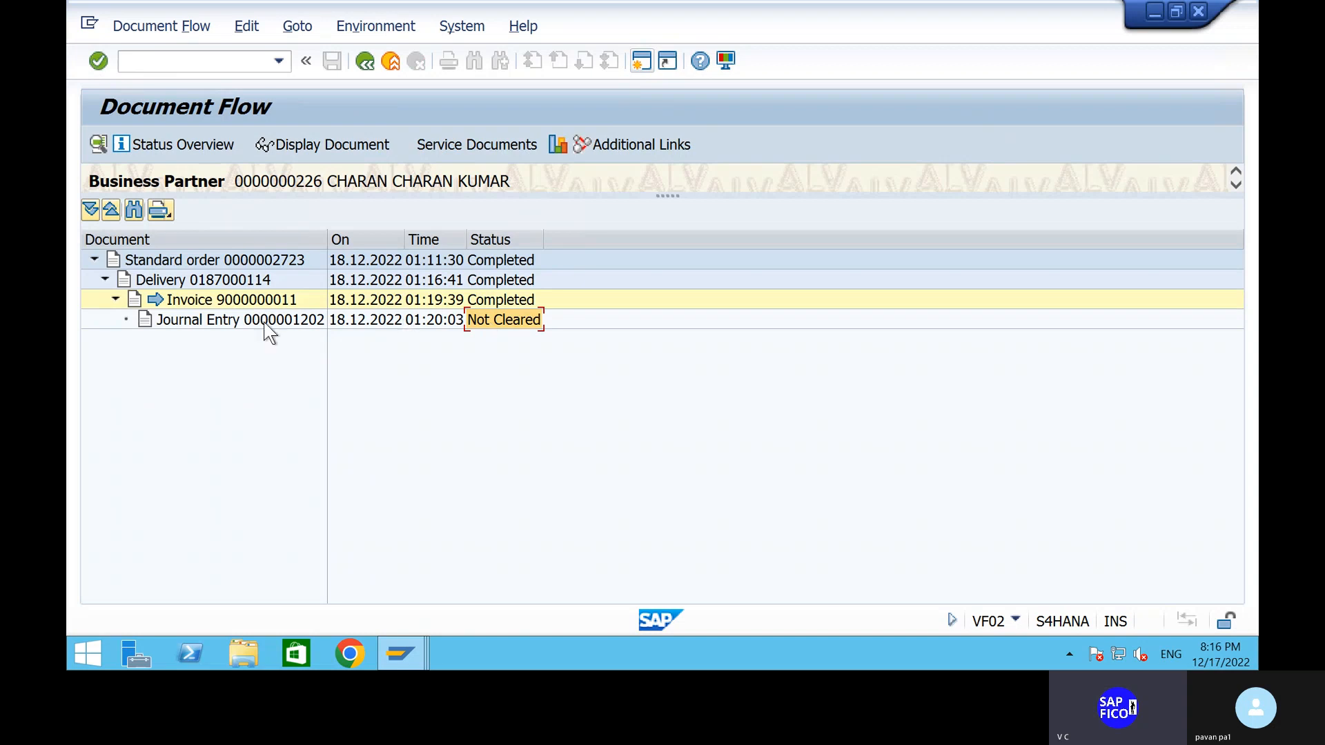
left_click(206, 316)
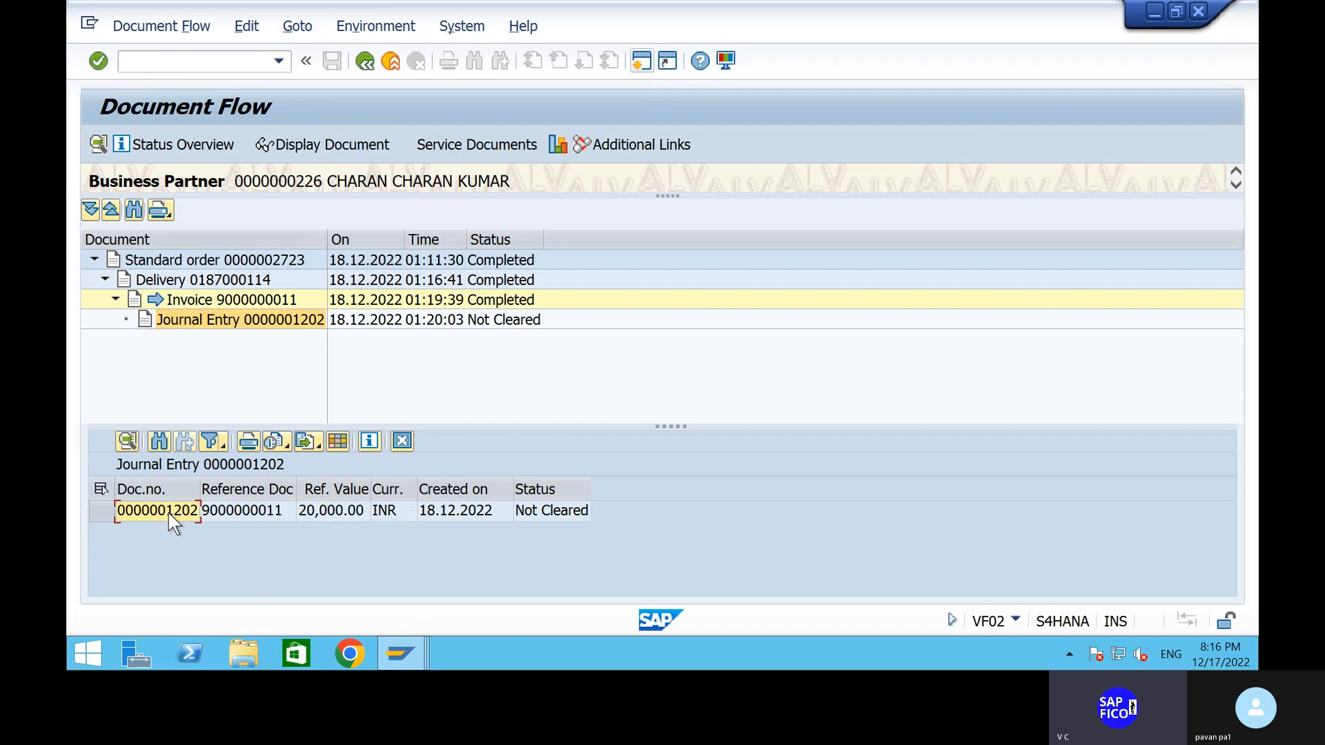
left_click(365, 147)
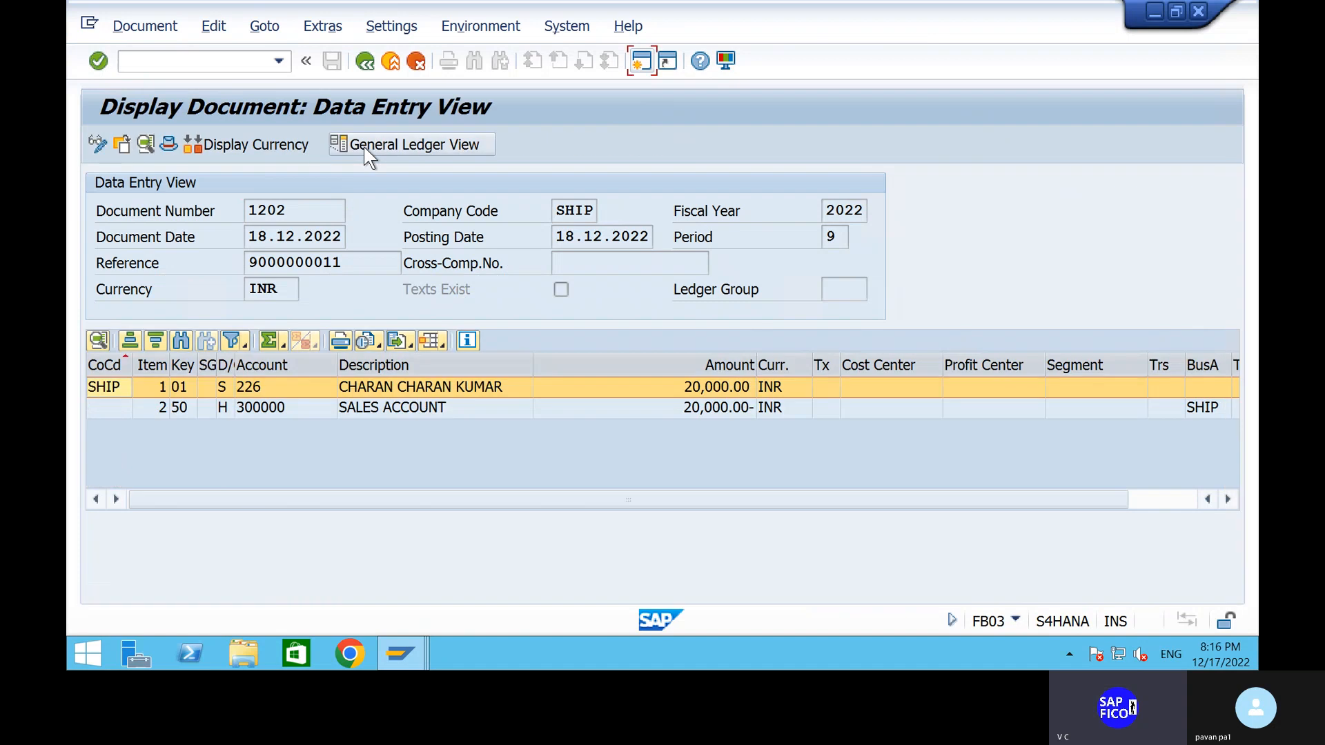
left_click(1147, 500)
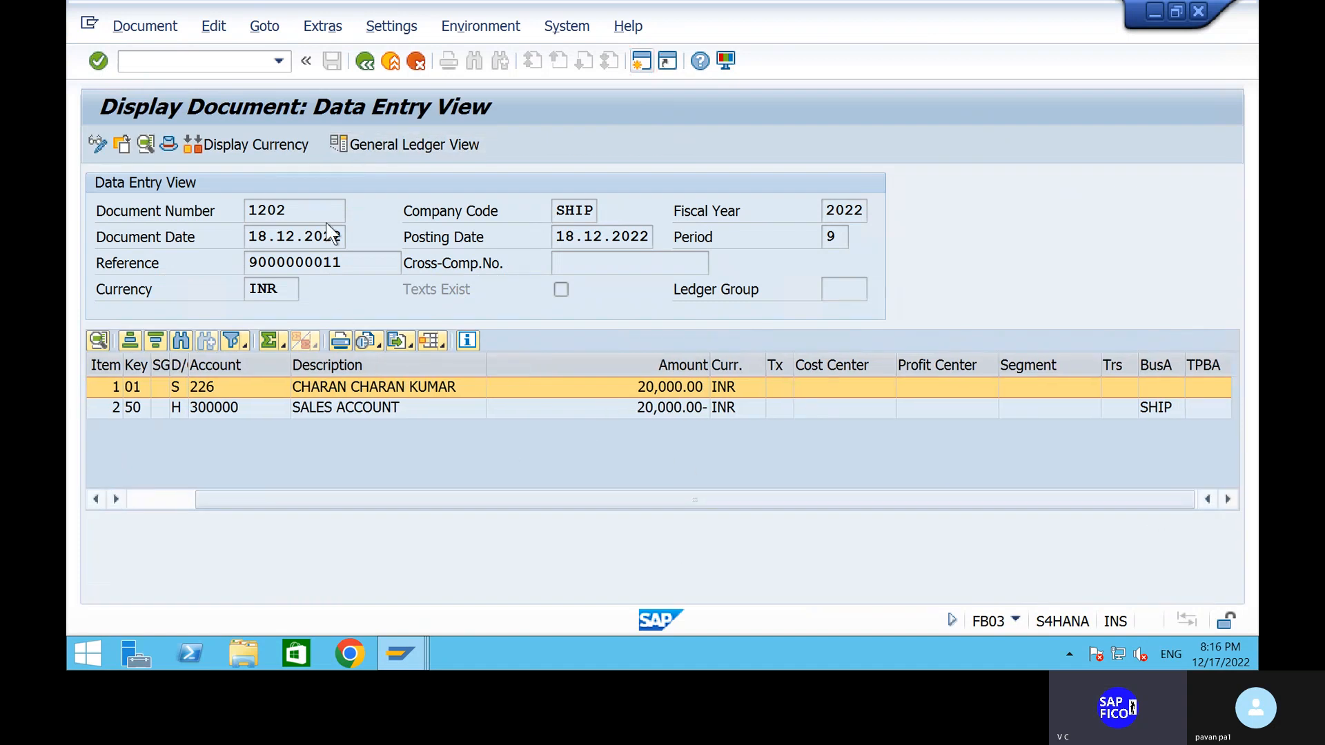
left_click(367, 68)
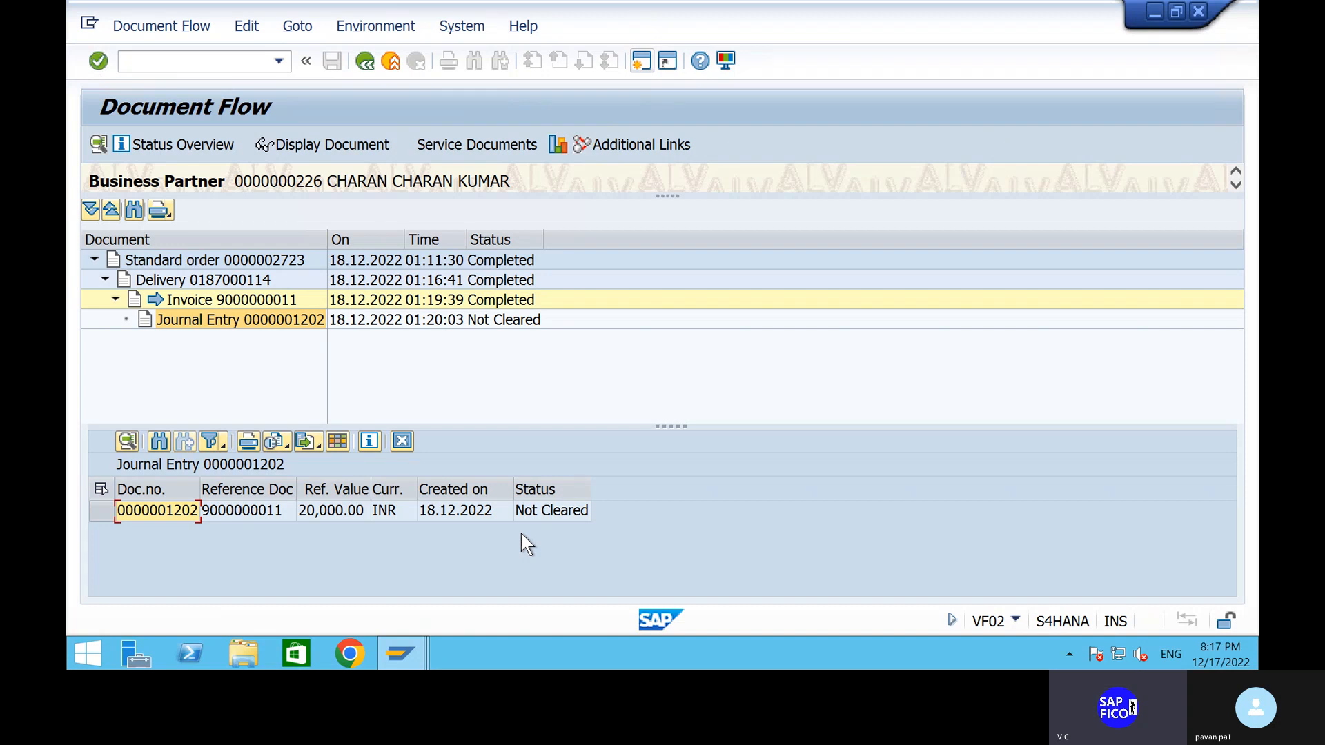
- Display the customer's open line items for company code SHIP with FBL5N, and return to the selection screen
left_click(177, 61)
type("/NFBL5N")
key("Return")
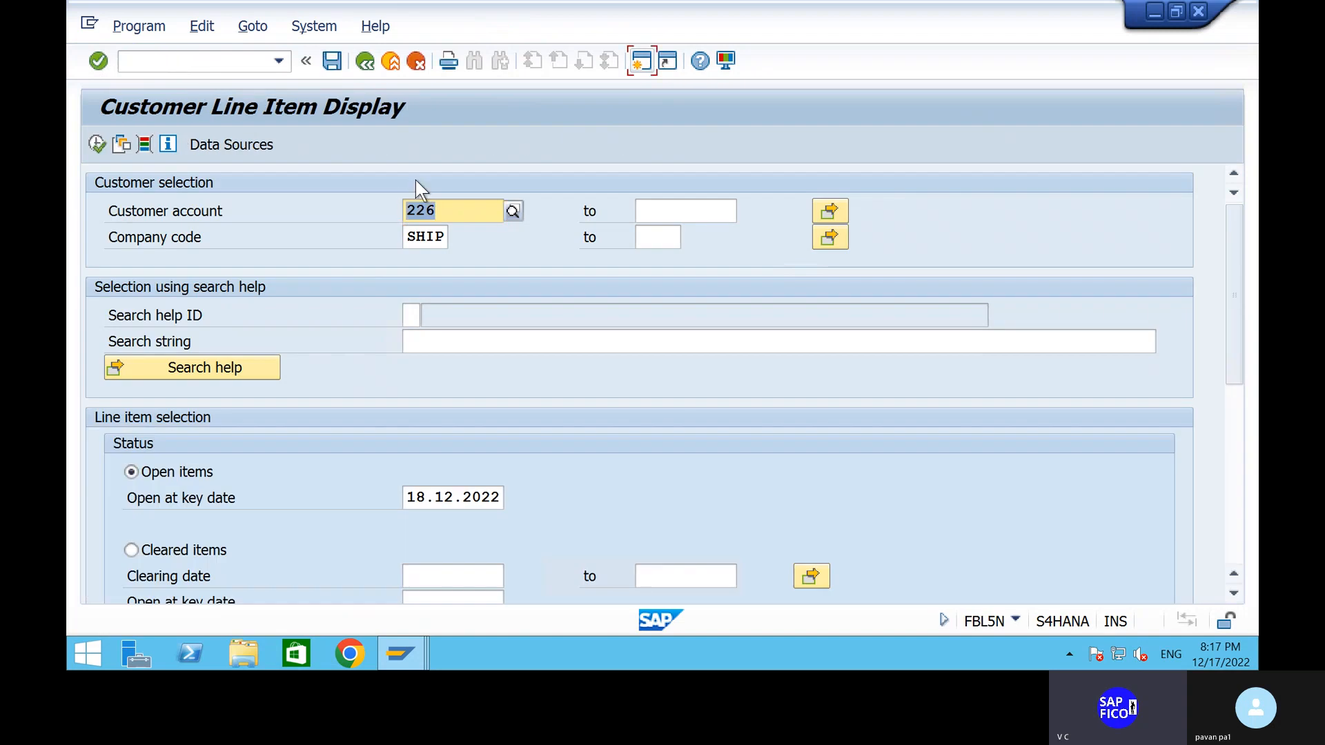
left_click(96, 147)
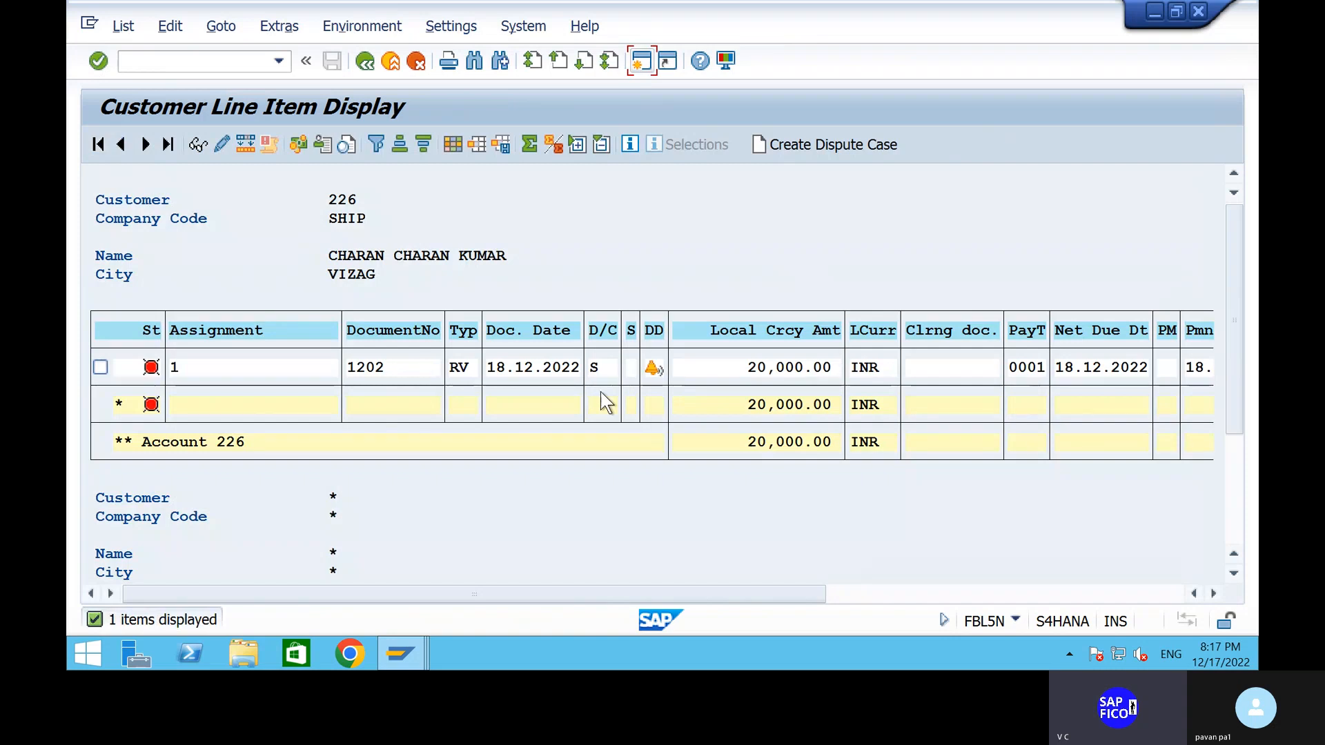
left_click(366, 62)
- Open incoming payment posting with F-28 and set the document date to 18.12.2022
left_click(238, 65)
type("/NF")
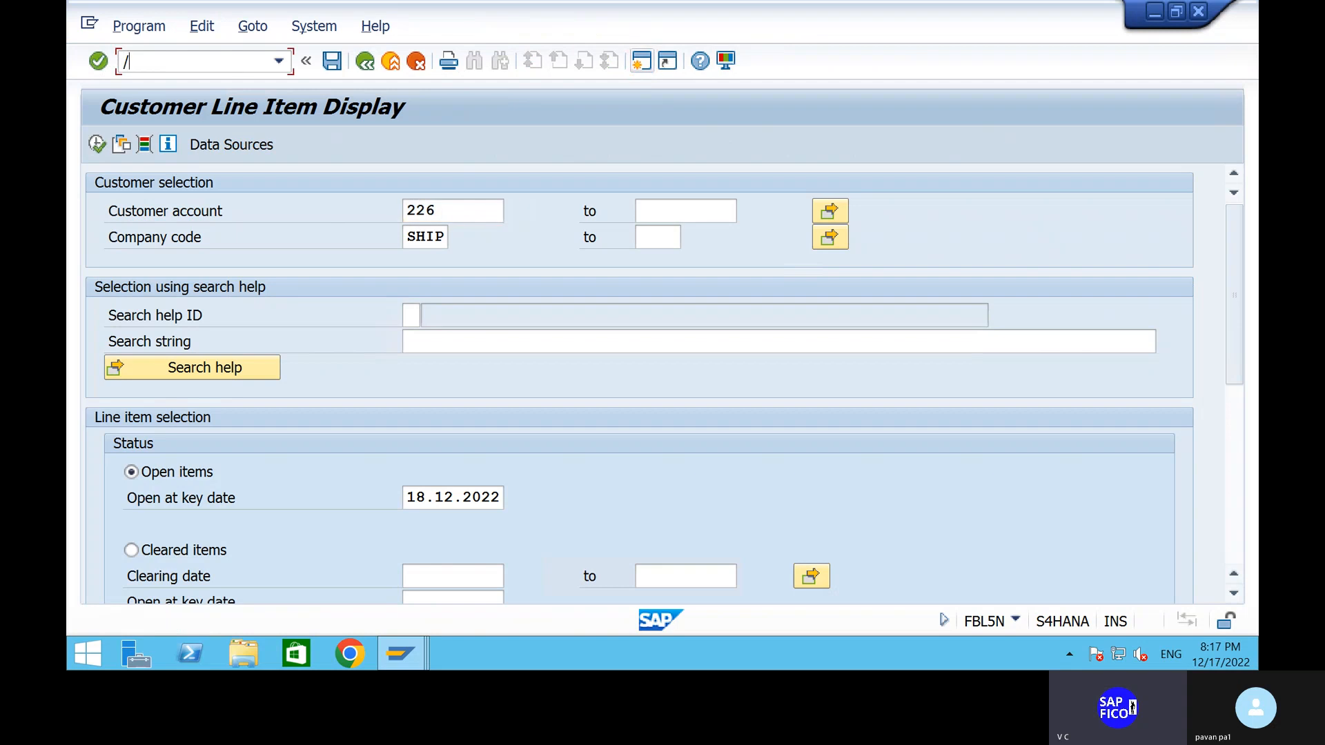
type("-28")
key("Return")
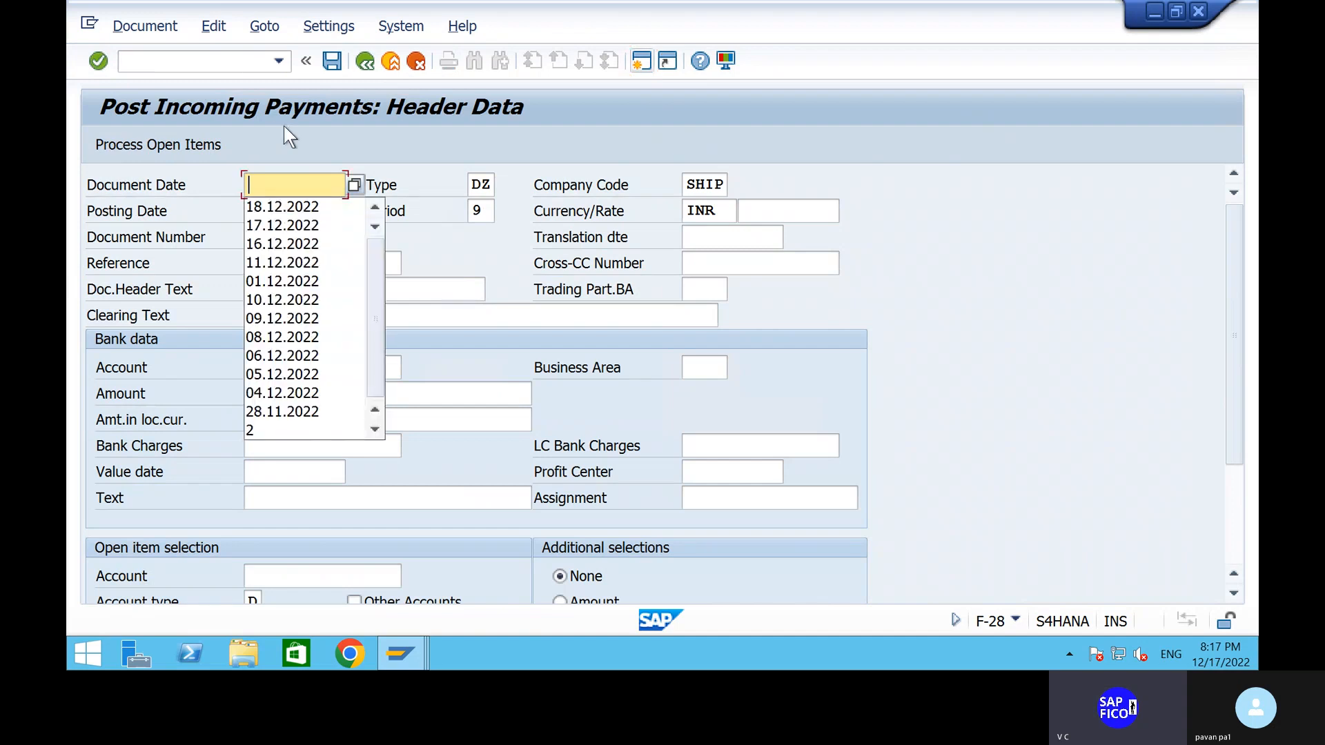
left_click(331, 207)
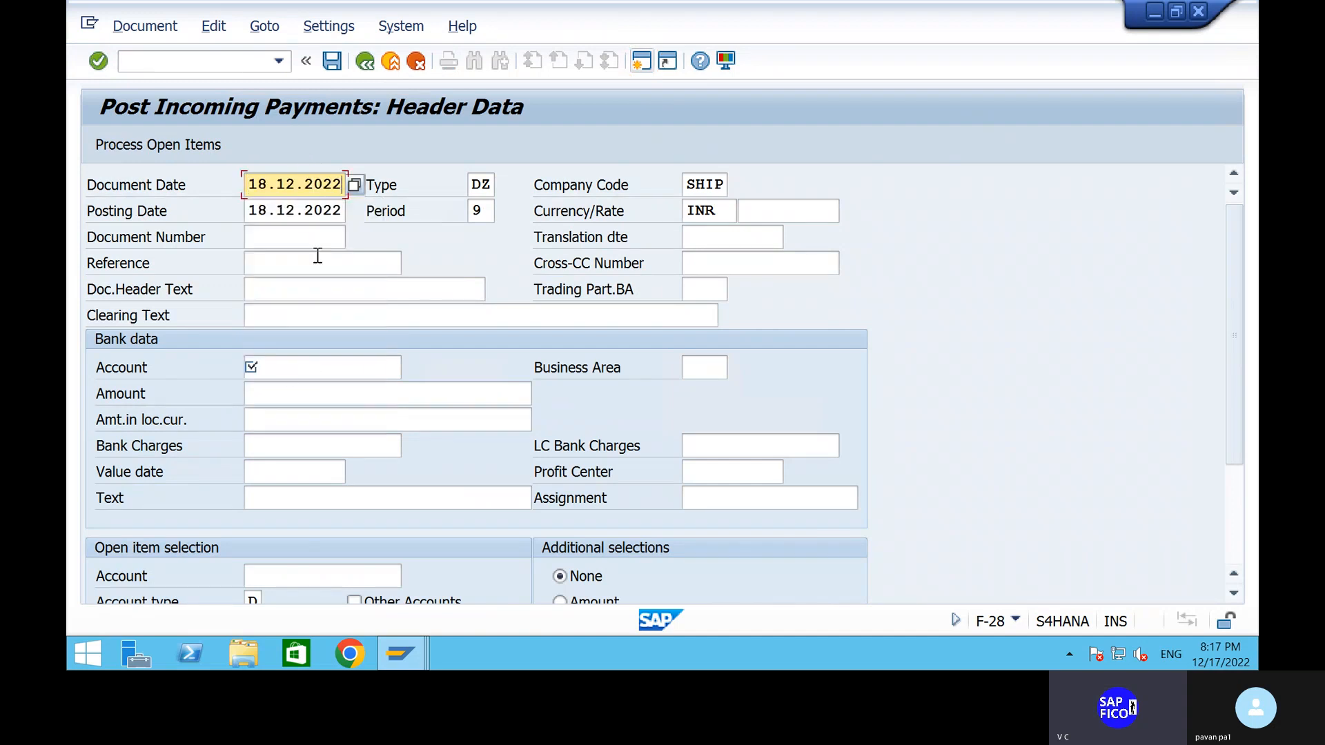
- Enter the bank G/L account and an amount of 20000 in the payment's bank data
left_click(299, 368)
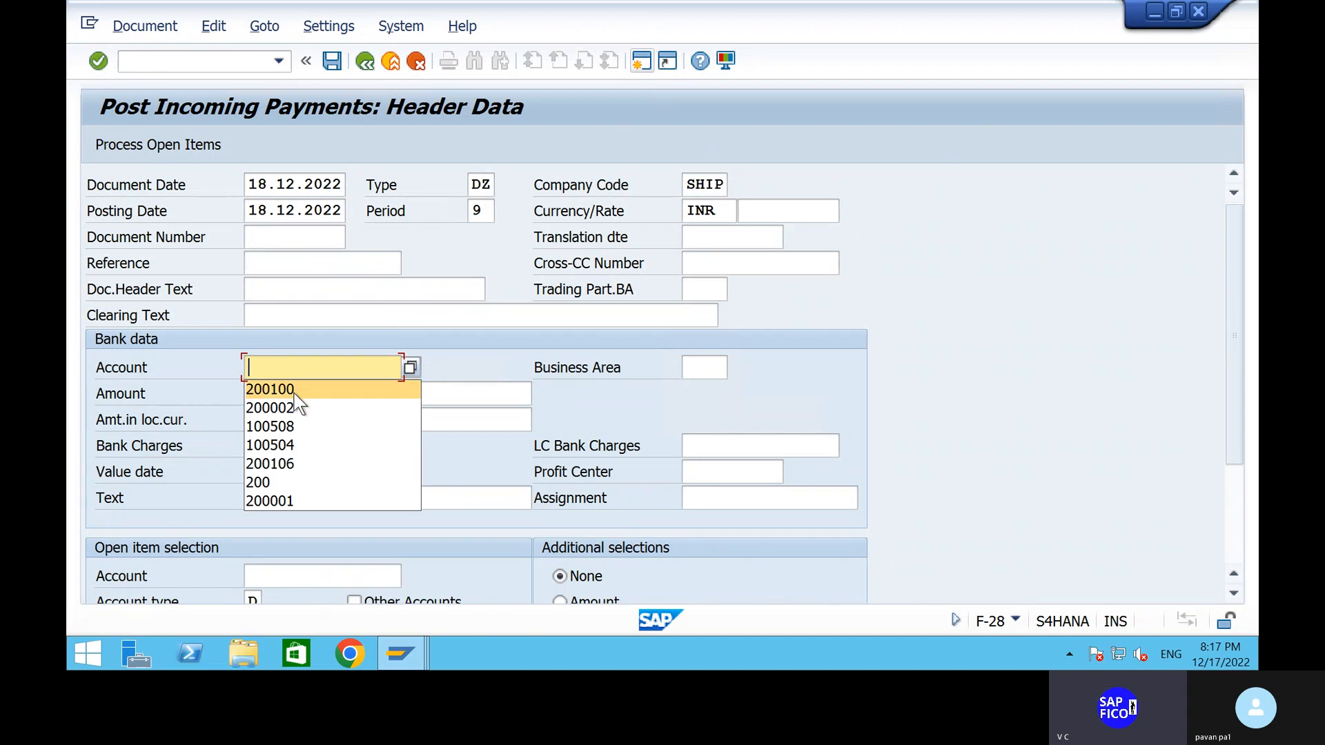
left_click(296, 390)
left_click(292, 398)
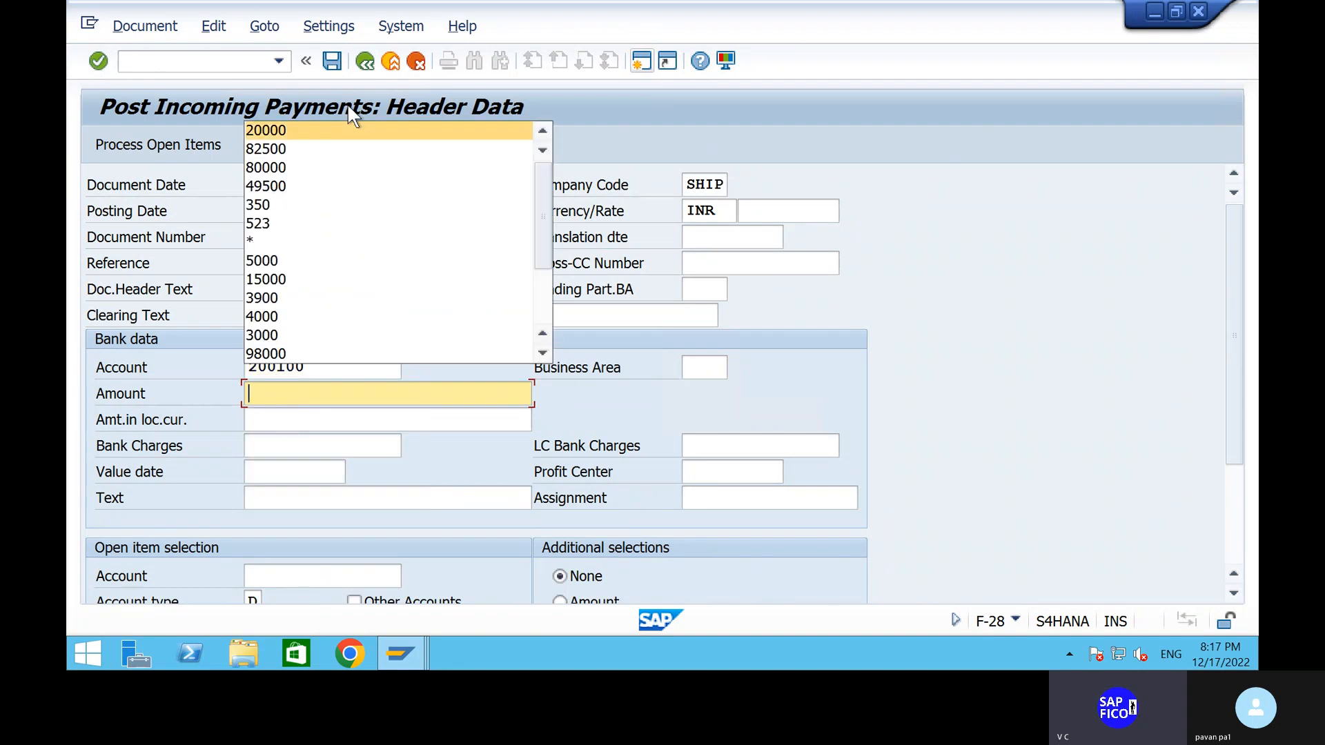
left_click(348, 130)
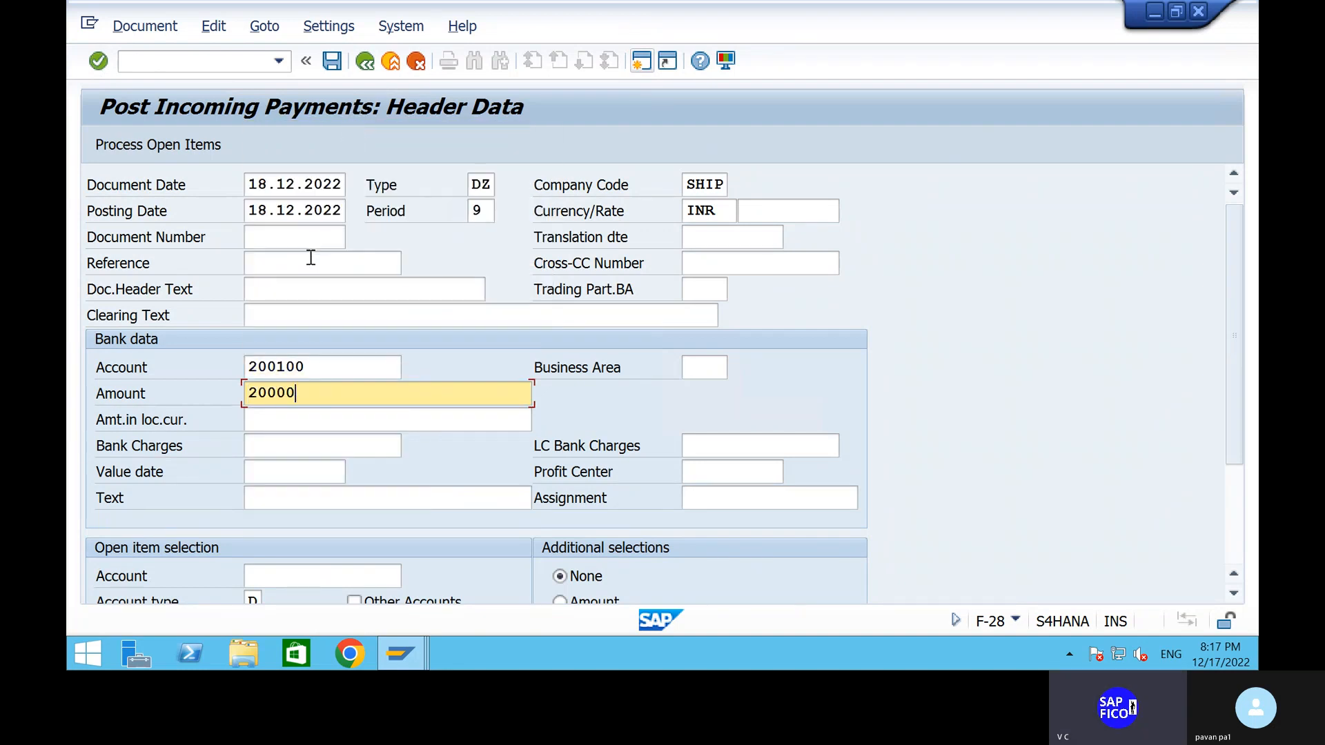
- Set the document header text to INCOMING PAYMENT FROM CUS and the bank item text to INCOMING PAYMENT FROM CUSTOMER
left_click(302, 288)
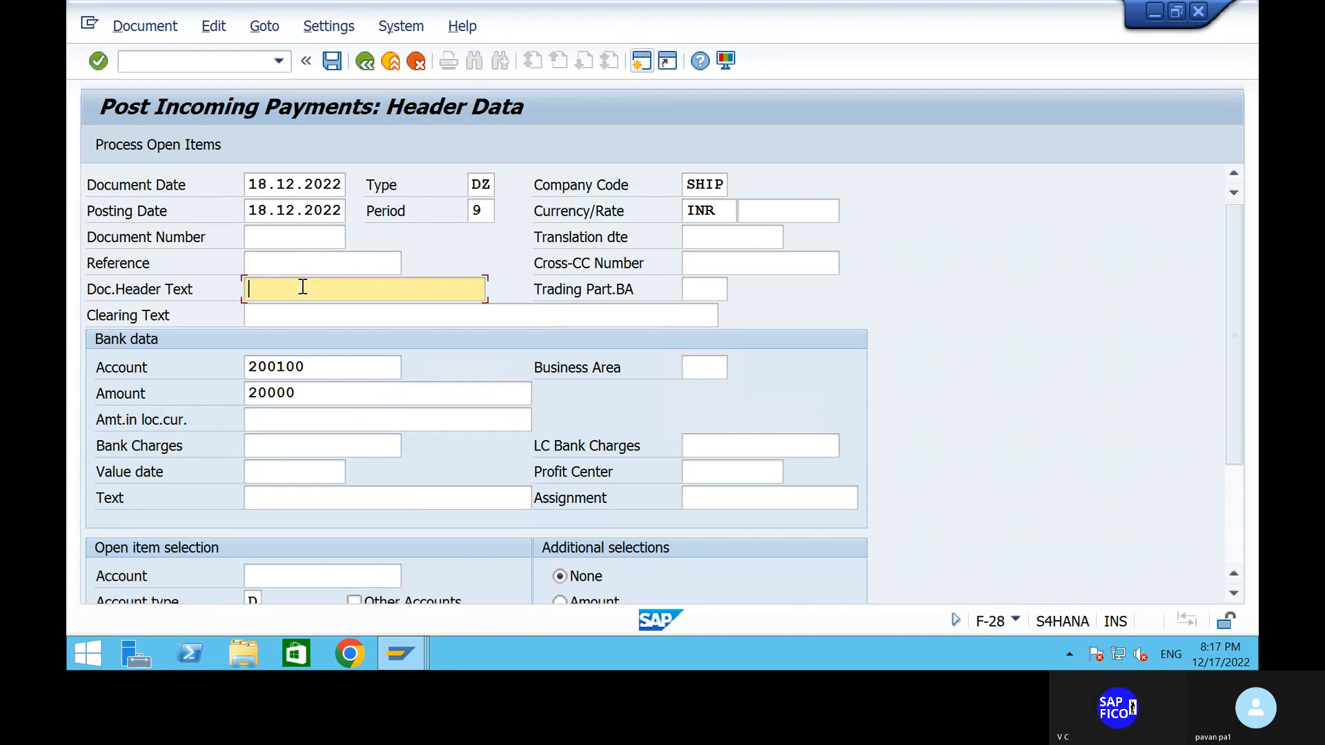
type("I")
left_click(328, 323)
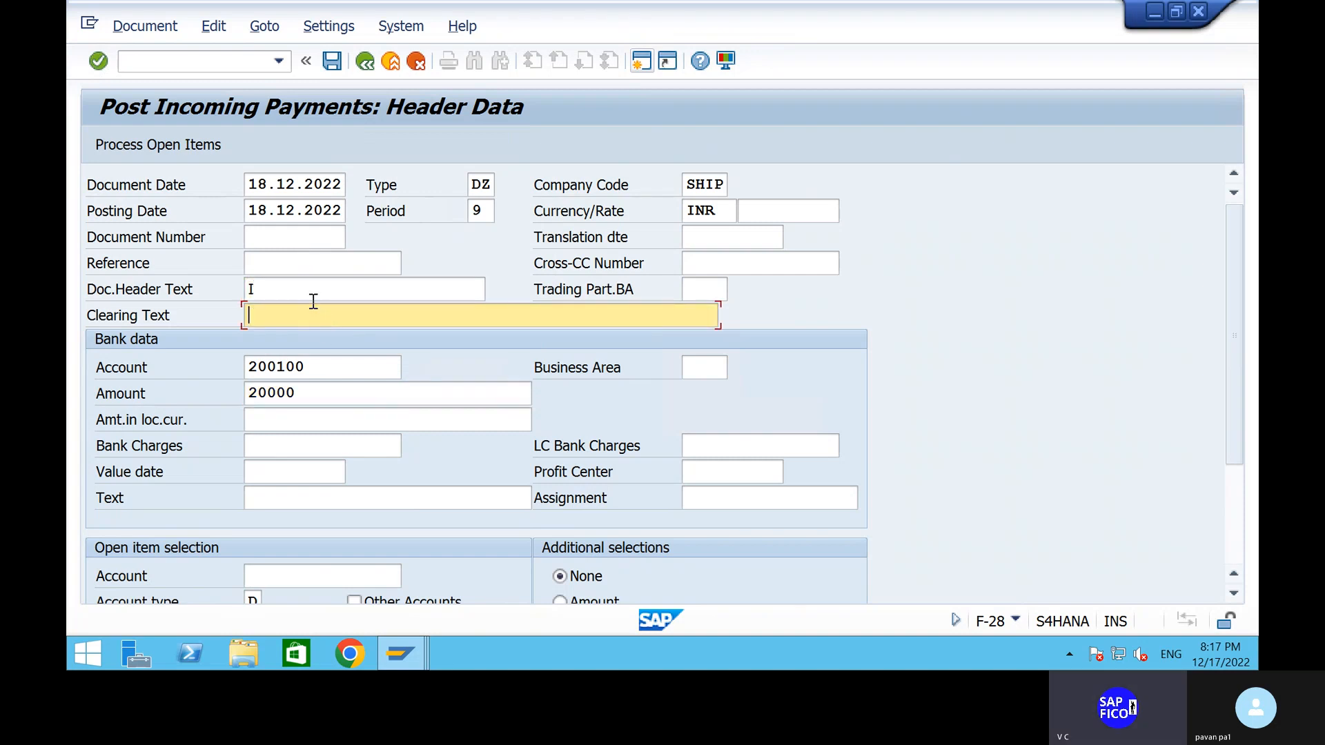
left_click(314, 300)
type("N")
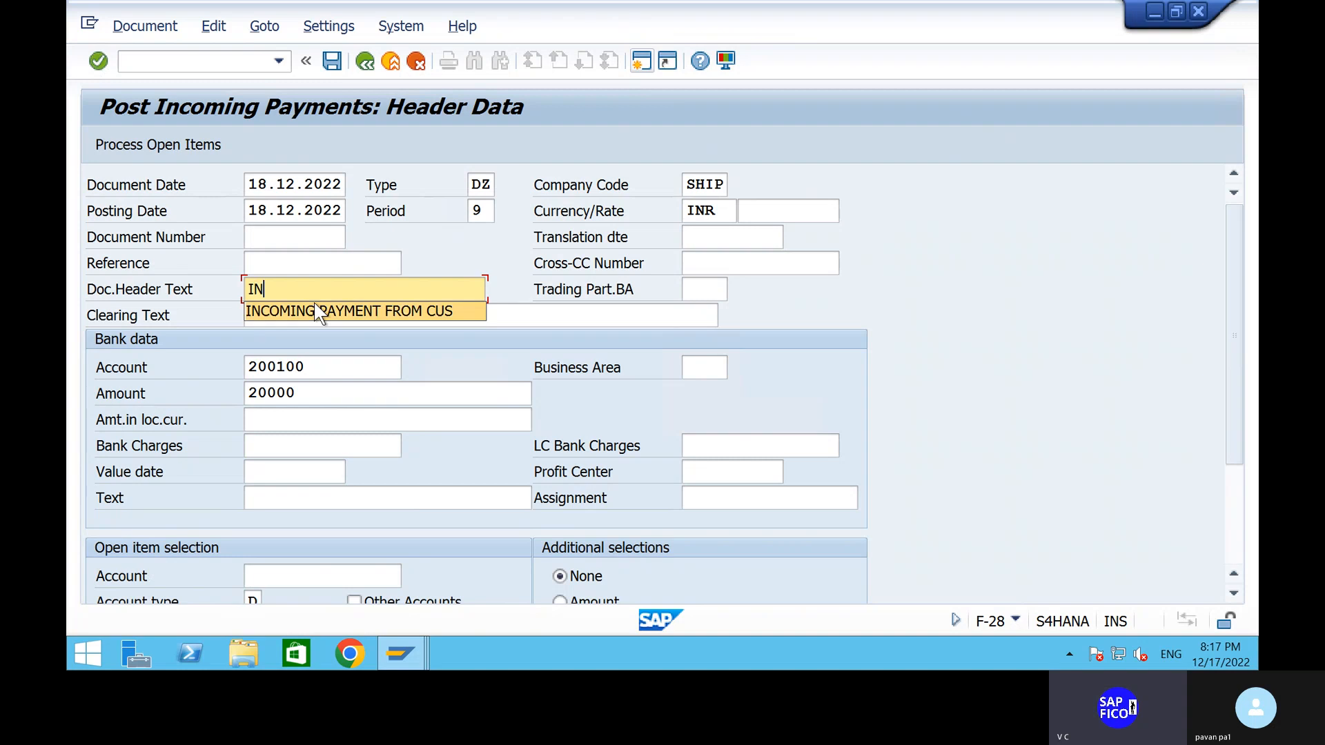
left_click(316, 311)
left_click(306, 502)
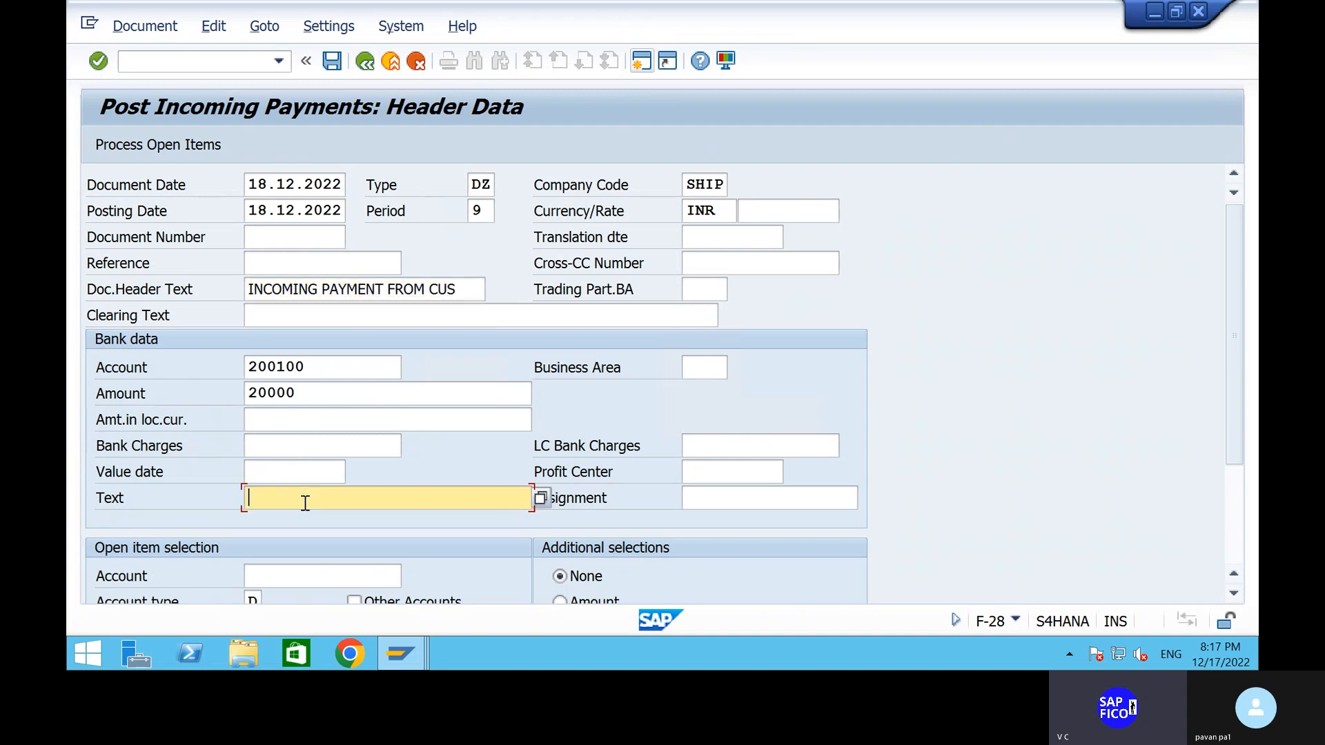
type("IN")
left_click(307, 525)
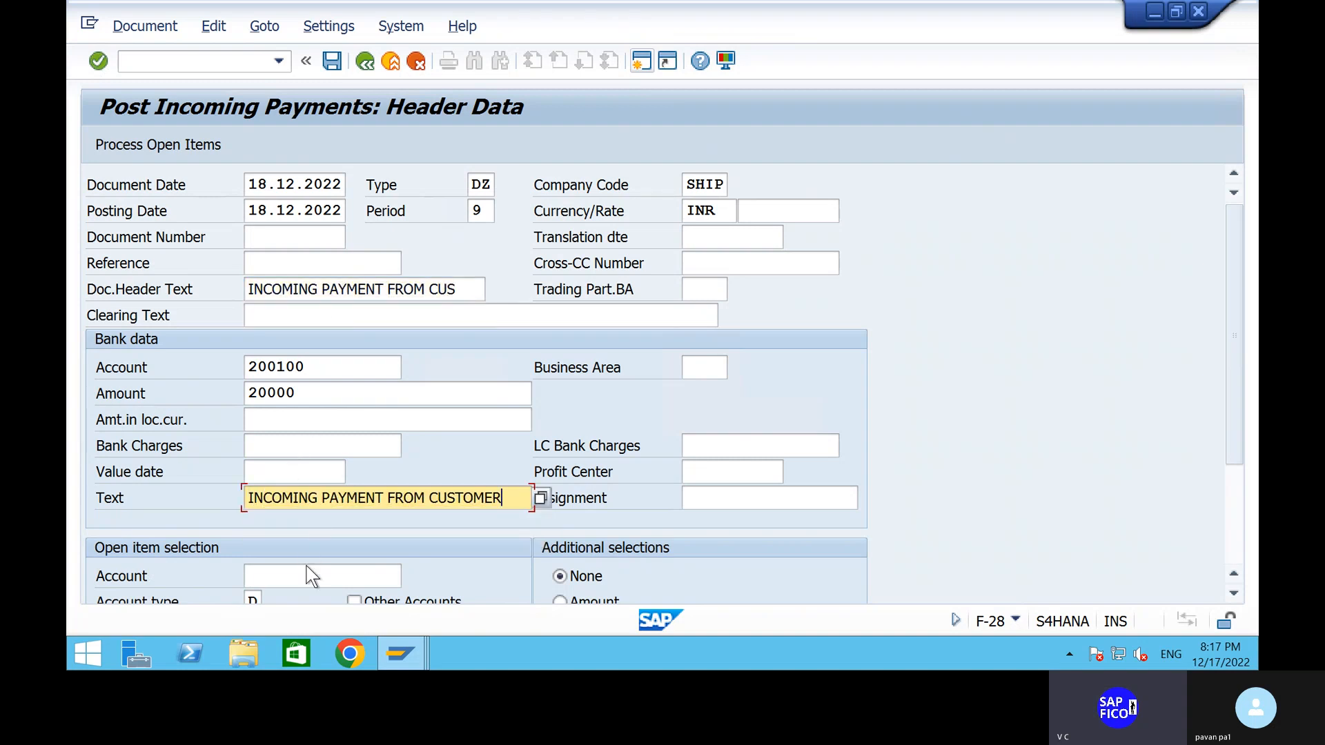
- Process the customer's open items, assign the 20,000.00 INR invoice to the payment, and post the document
left_click(307, 571)
type("226")
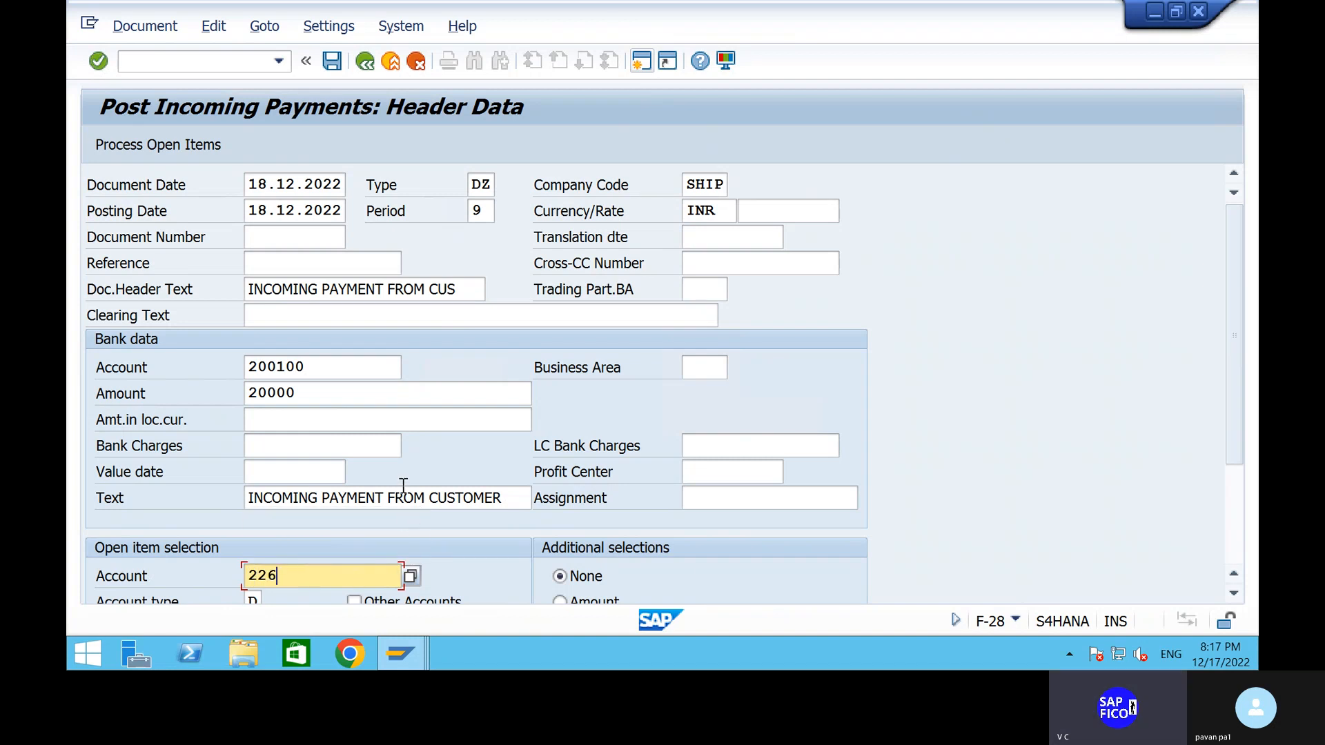
key("Return")
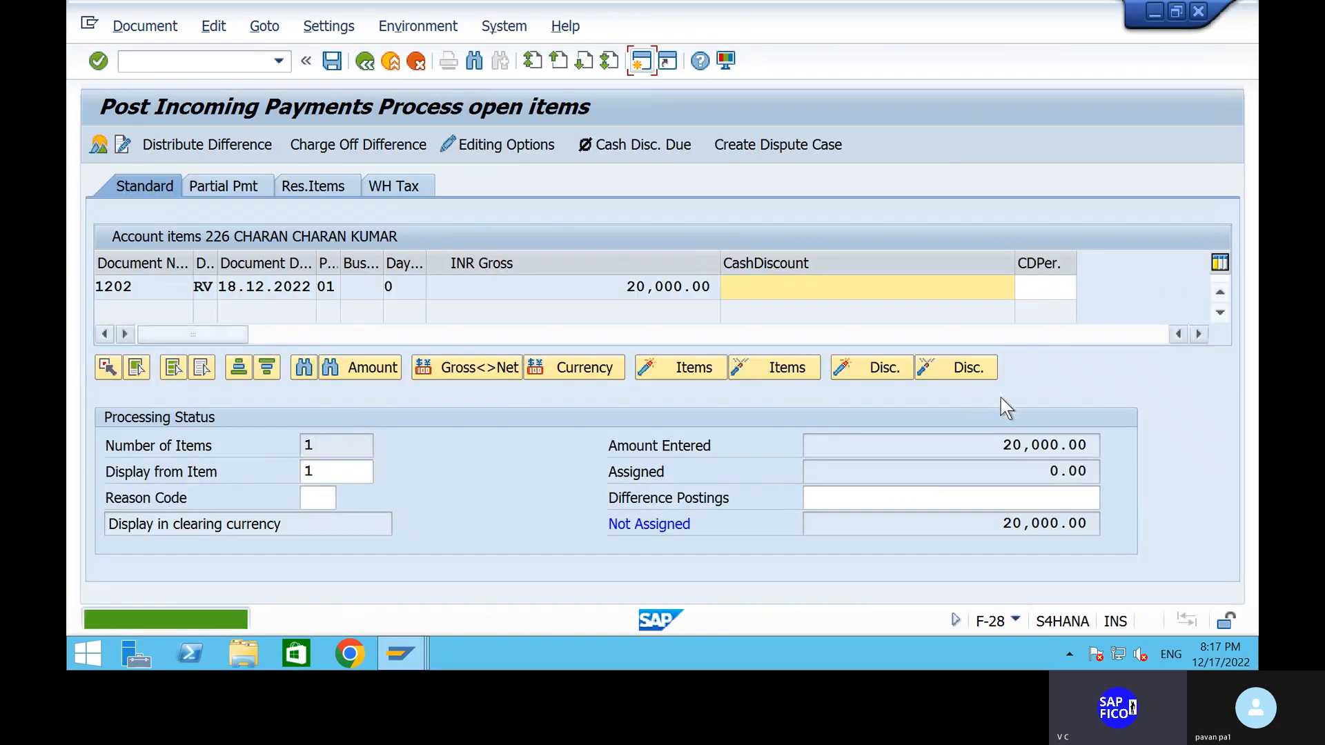
double_click(654, 286)
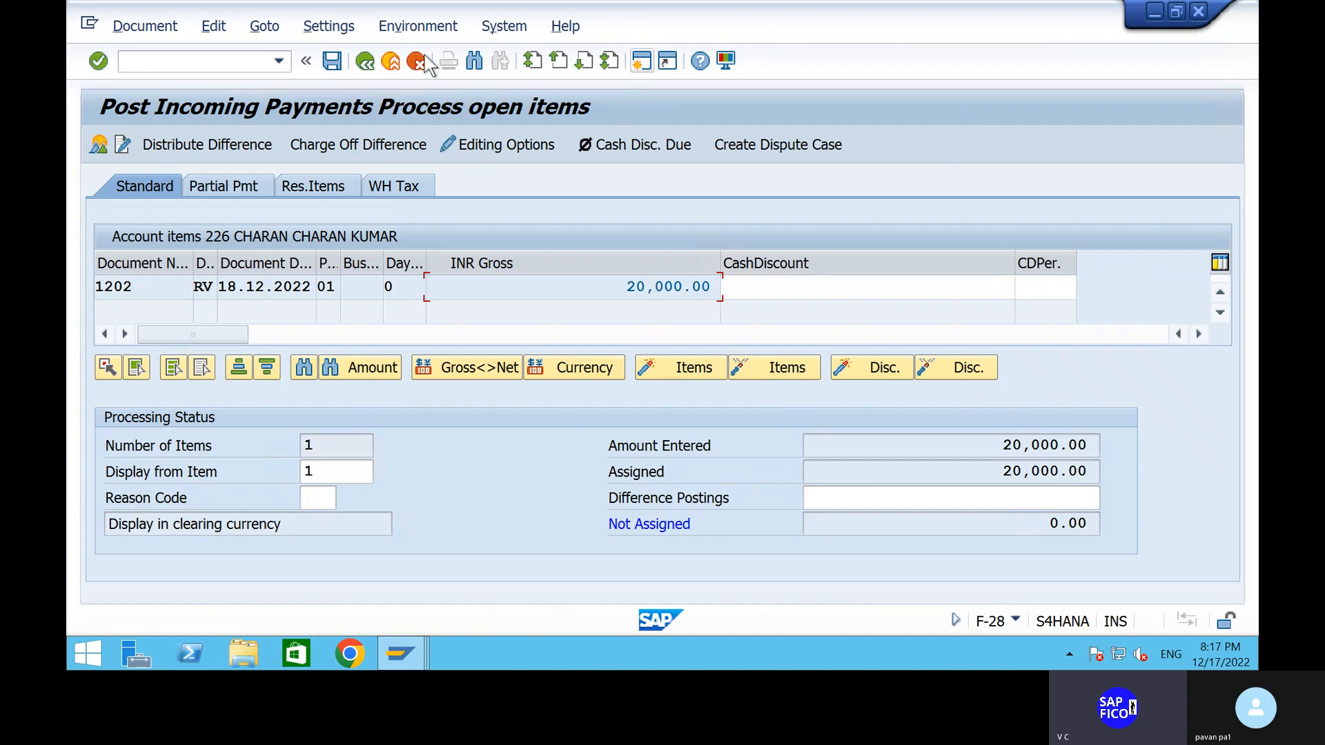
left_click(332, 68)
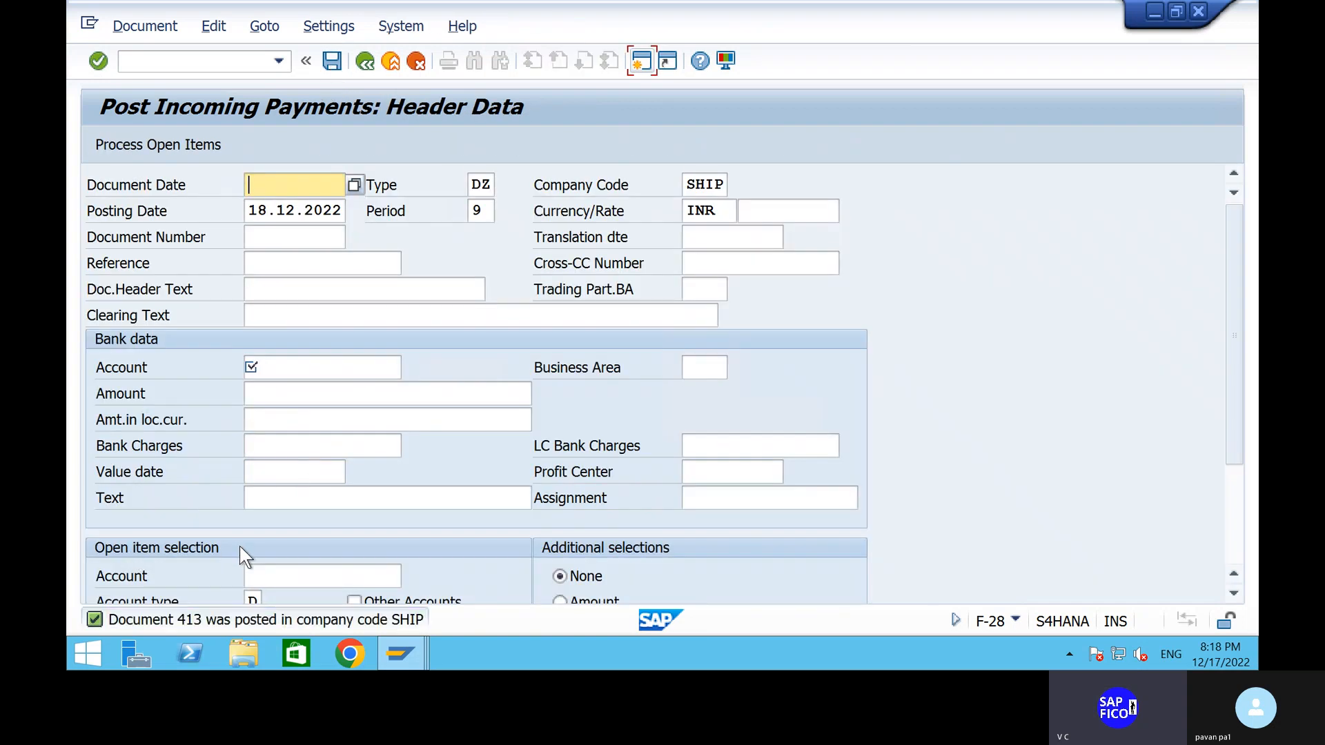
- Open the customer line item display with FBL5N and list the customer's open items in company code SHIP
left_click(197, 58)
type("/")
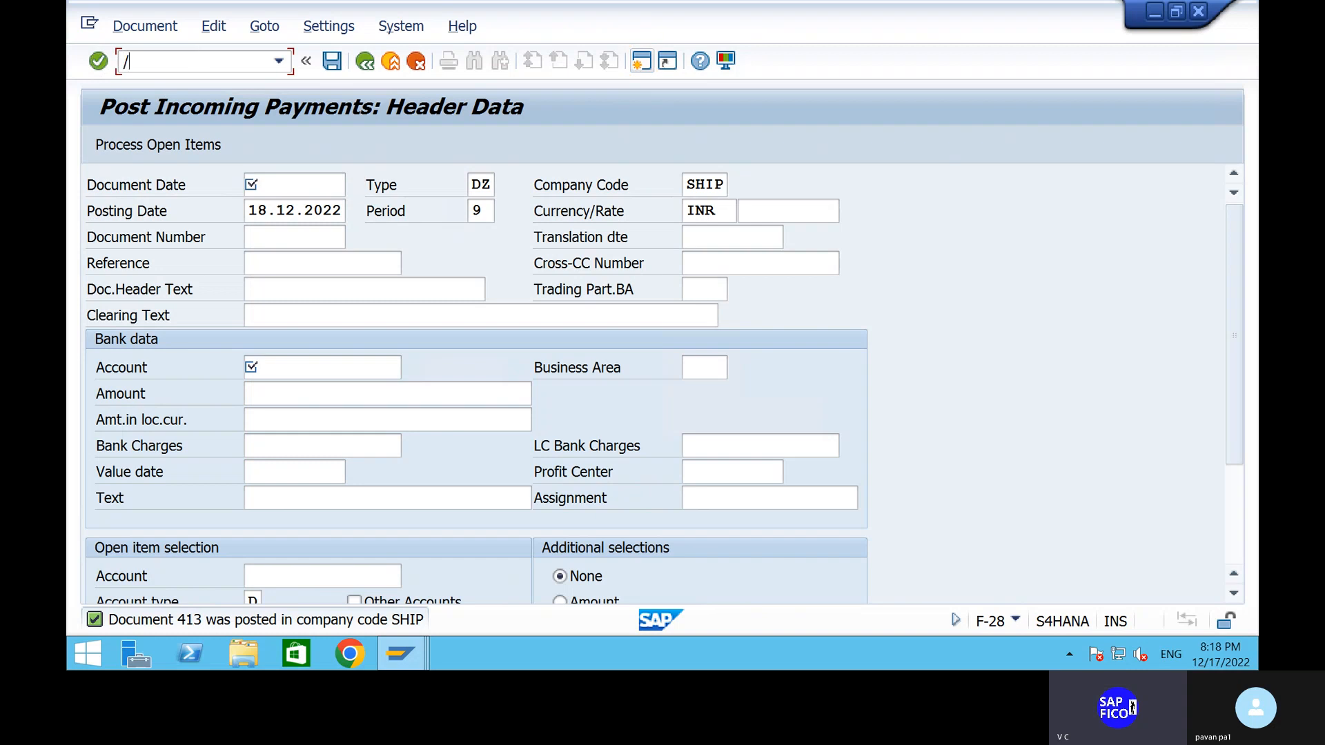
type("NFBL5N")
key("Return")
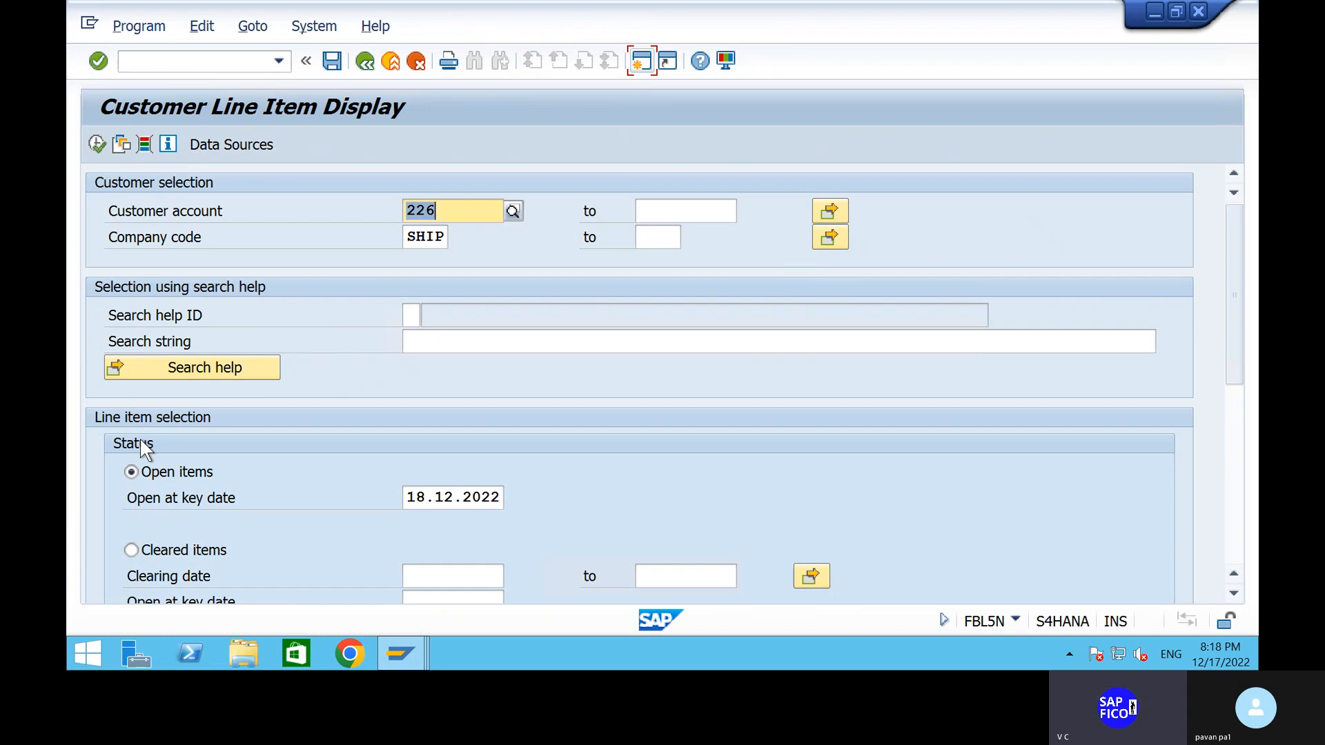
left_click(96, 145)
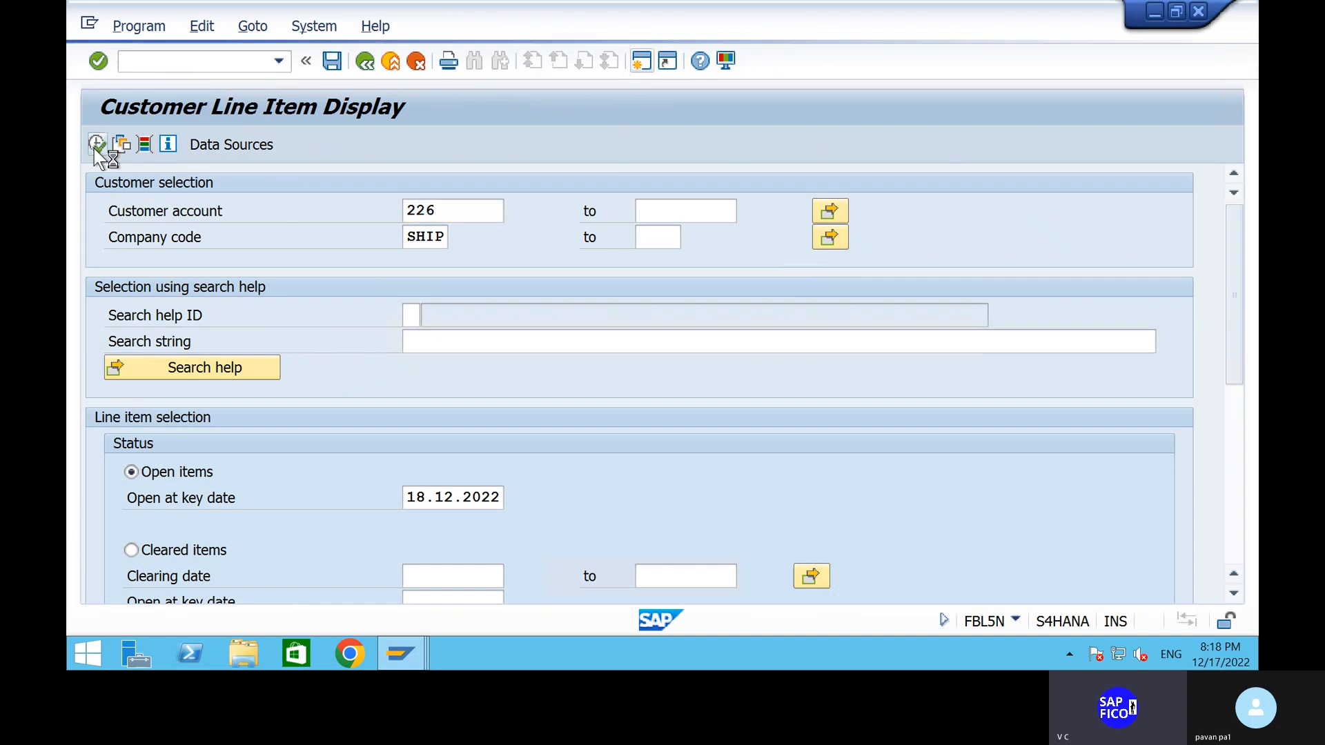
- Switch the line item selection to cleared items and display the customer's cleared postings
left_click(134, 552)
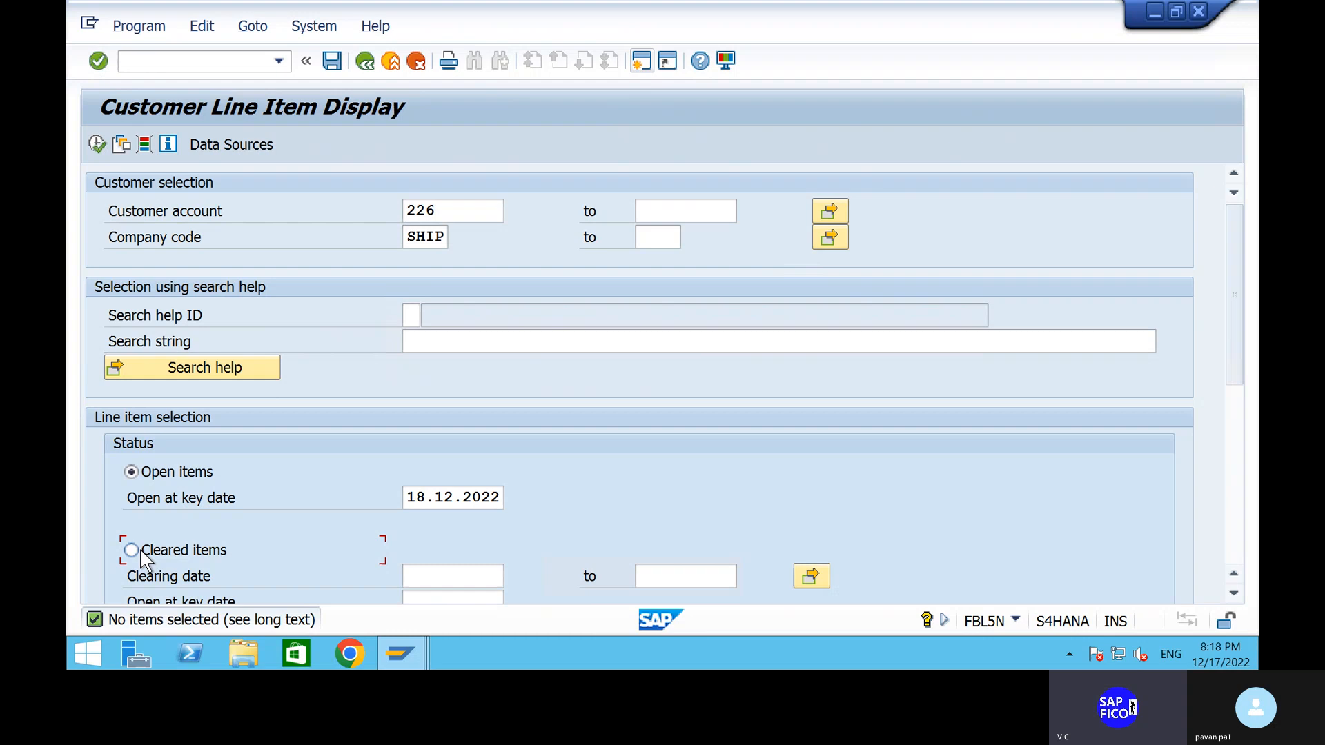
left_click(97, 143)
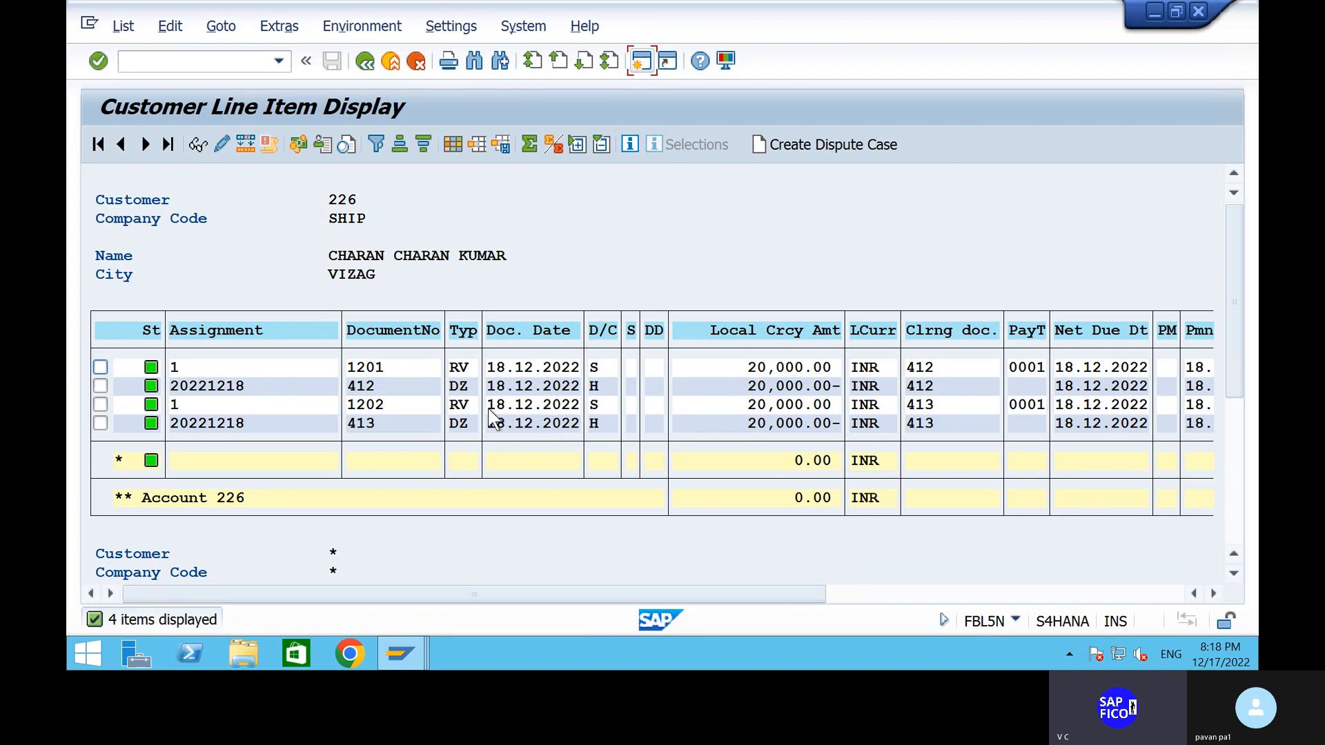
key("super+e")
left_click(966, 63)
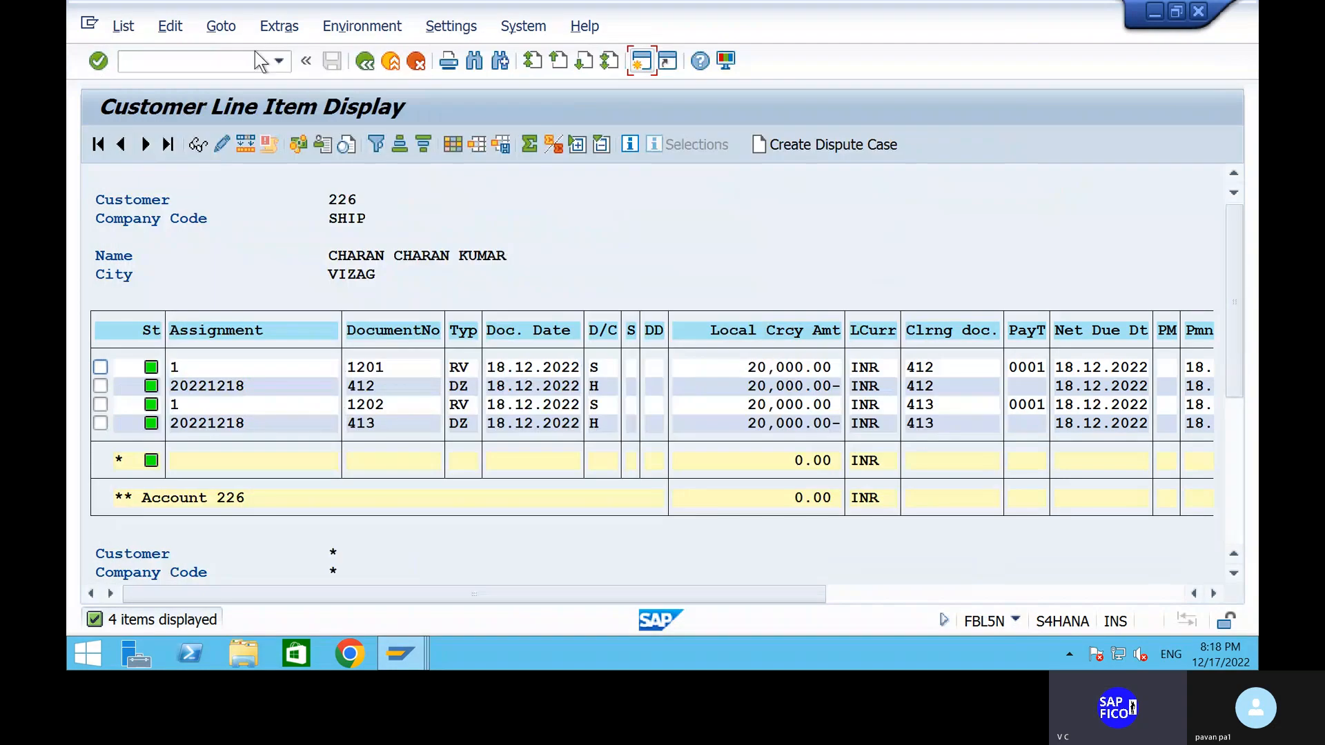
- Open the document types with OBA7, locate type RV and examine its number range and control settings
left_click(255, 55)
type("/NOBA7")
key("Return")
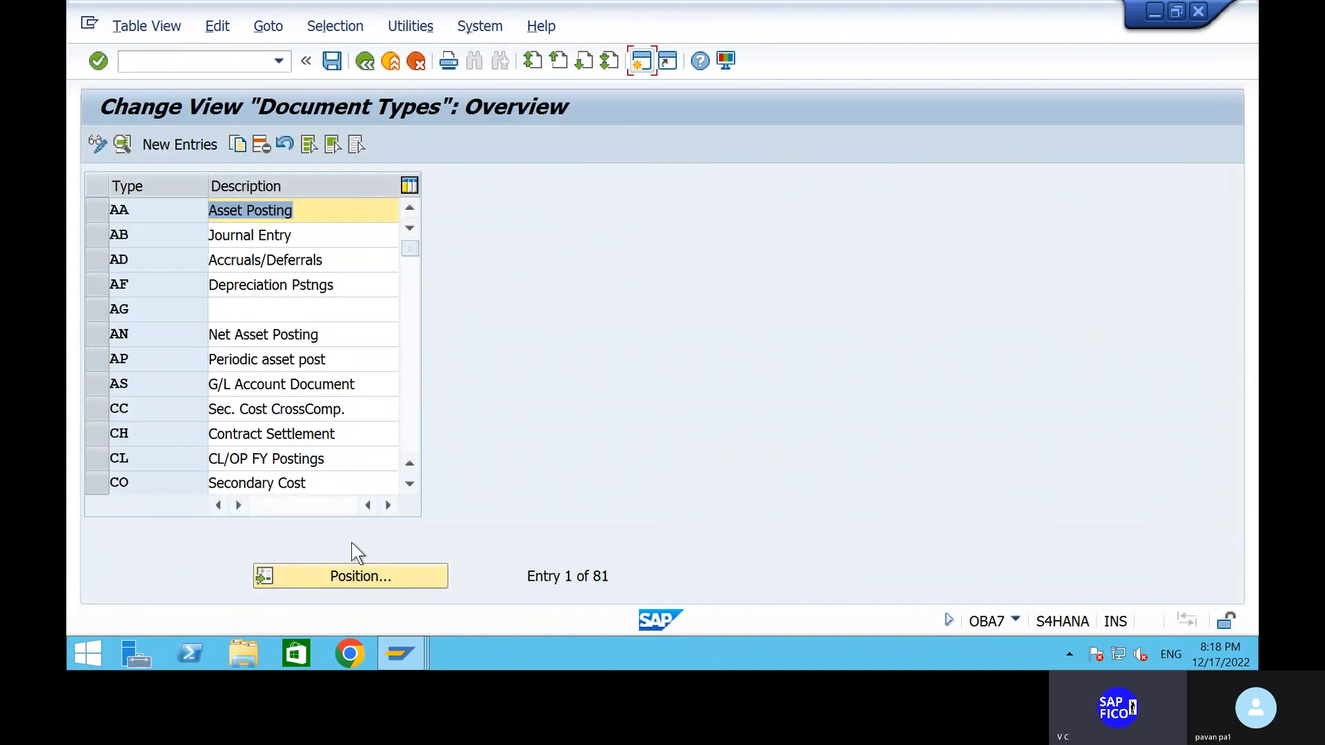
left_click(364, 579)
type("RV")
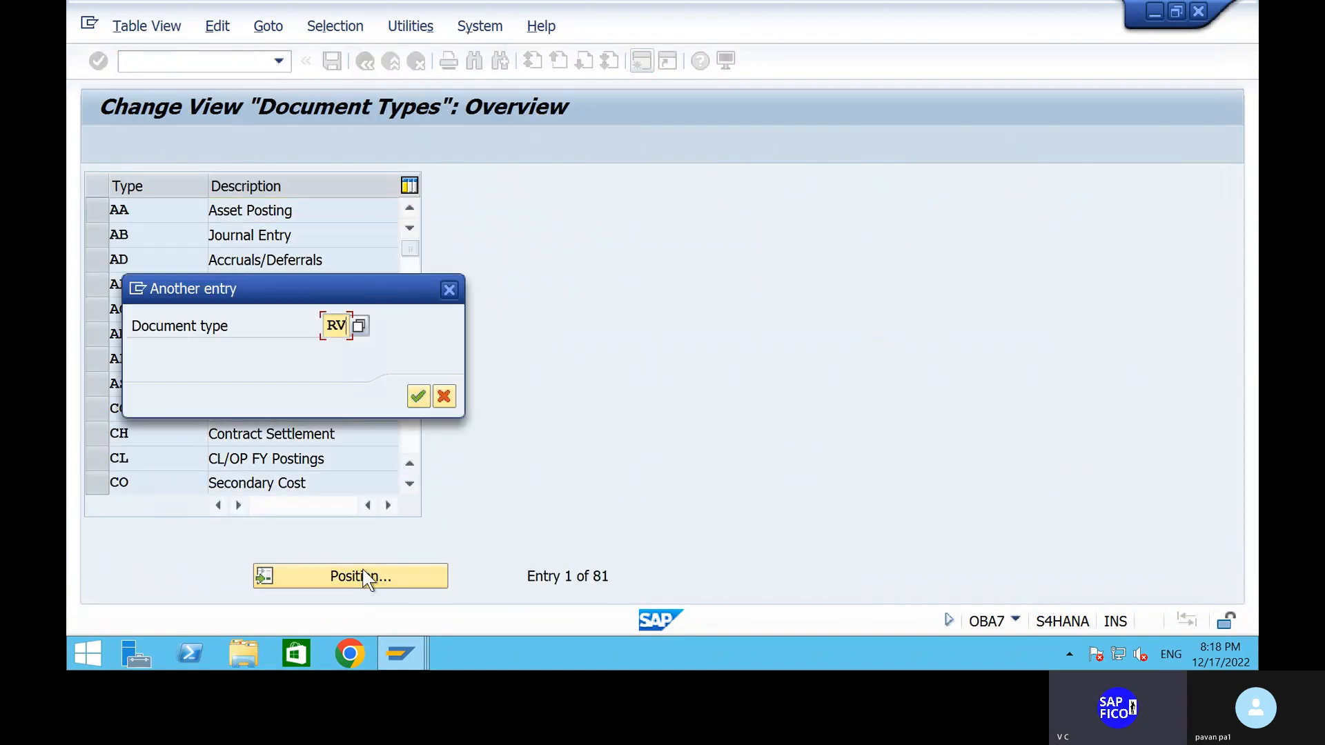
key("Return")
double_click(342, 207)
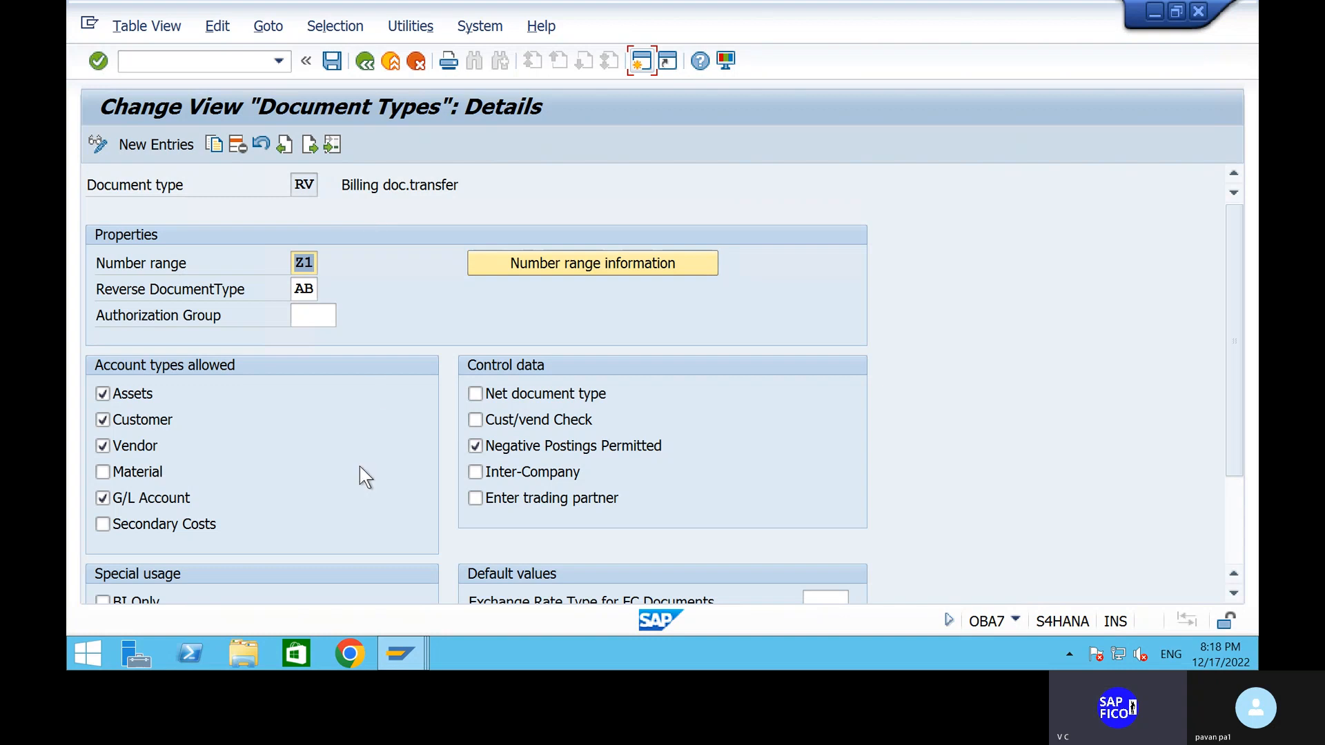
scroll(359, 466, "down", 1)
scroll(359, 465, "up", 1)
- Open billing document change with VF02 and display the document flow of the proposed billing document
left_click(215, 62)
type("/")
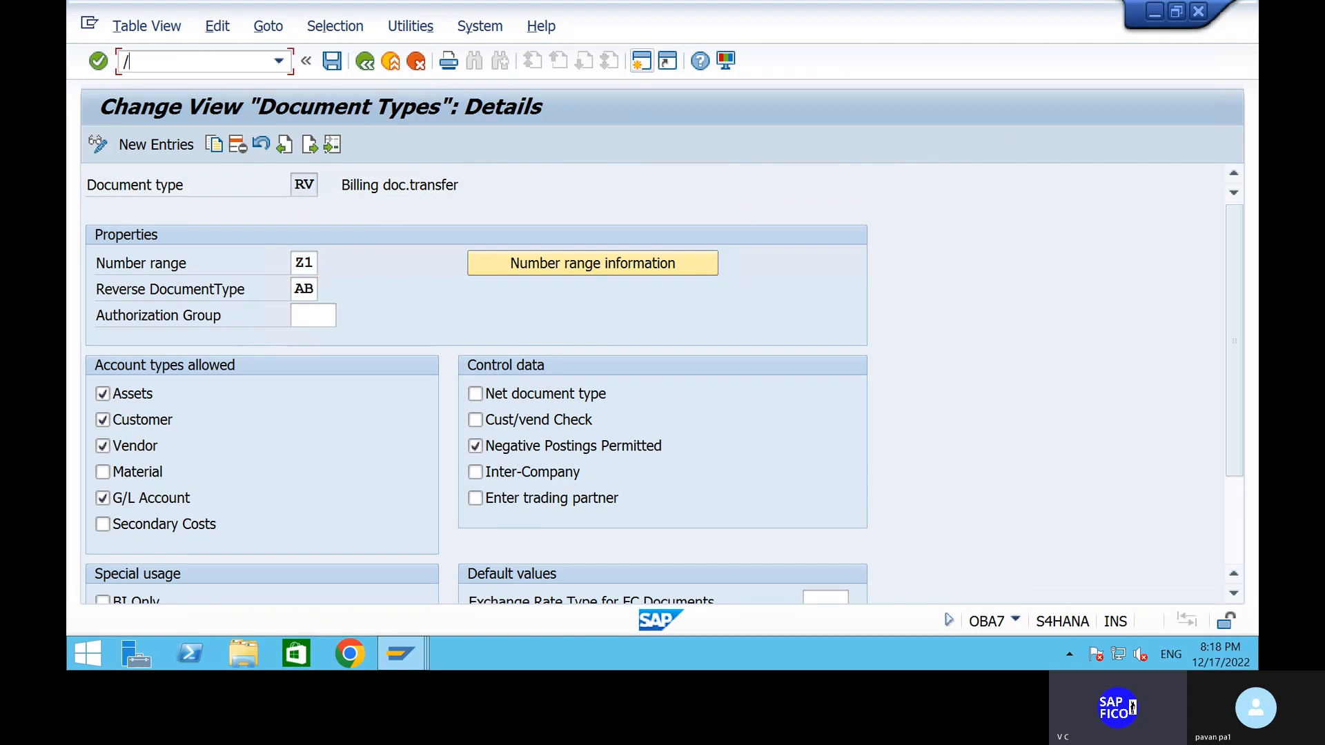
type("NVF02")
key("Return")
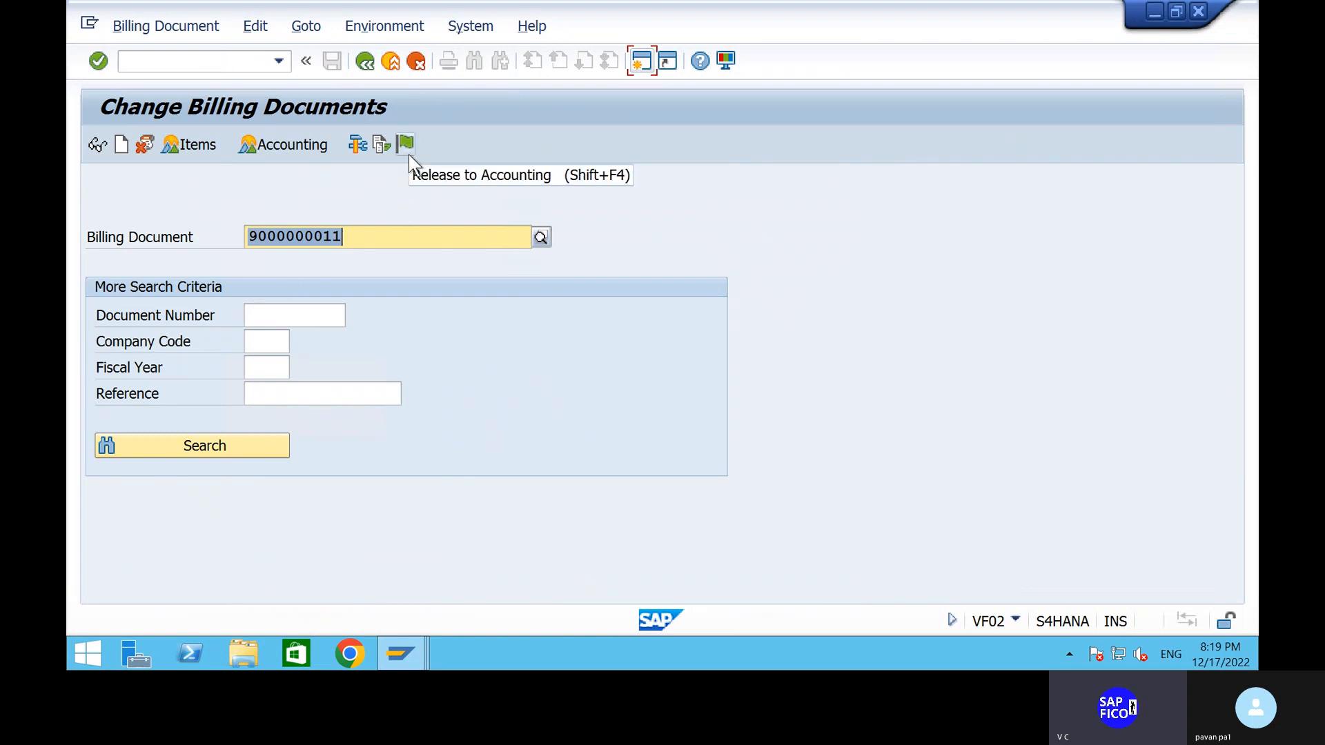
left_click(376, 142)
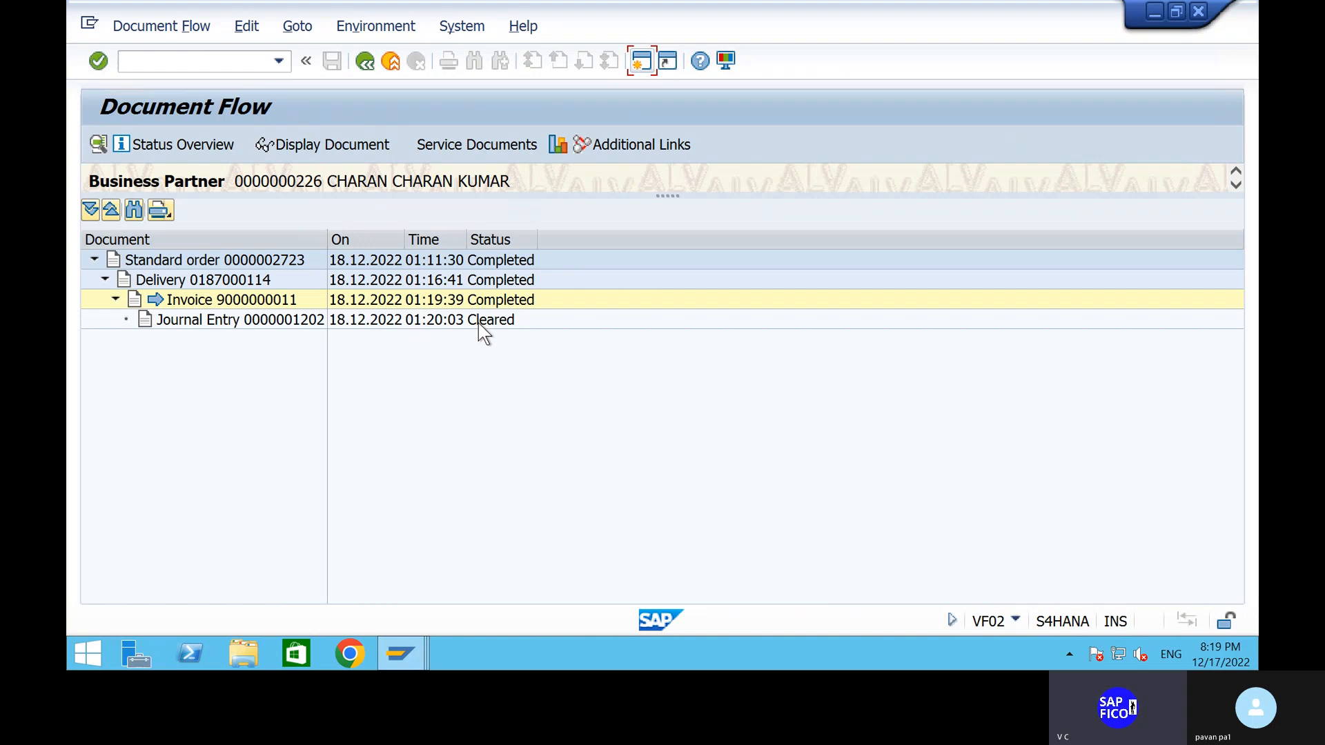
- Display the invoice's journal entry from the document flow, examine its line items and return to the flow
left_click(291, 319)
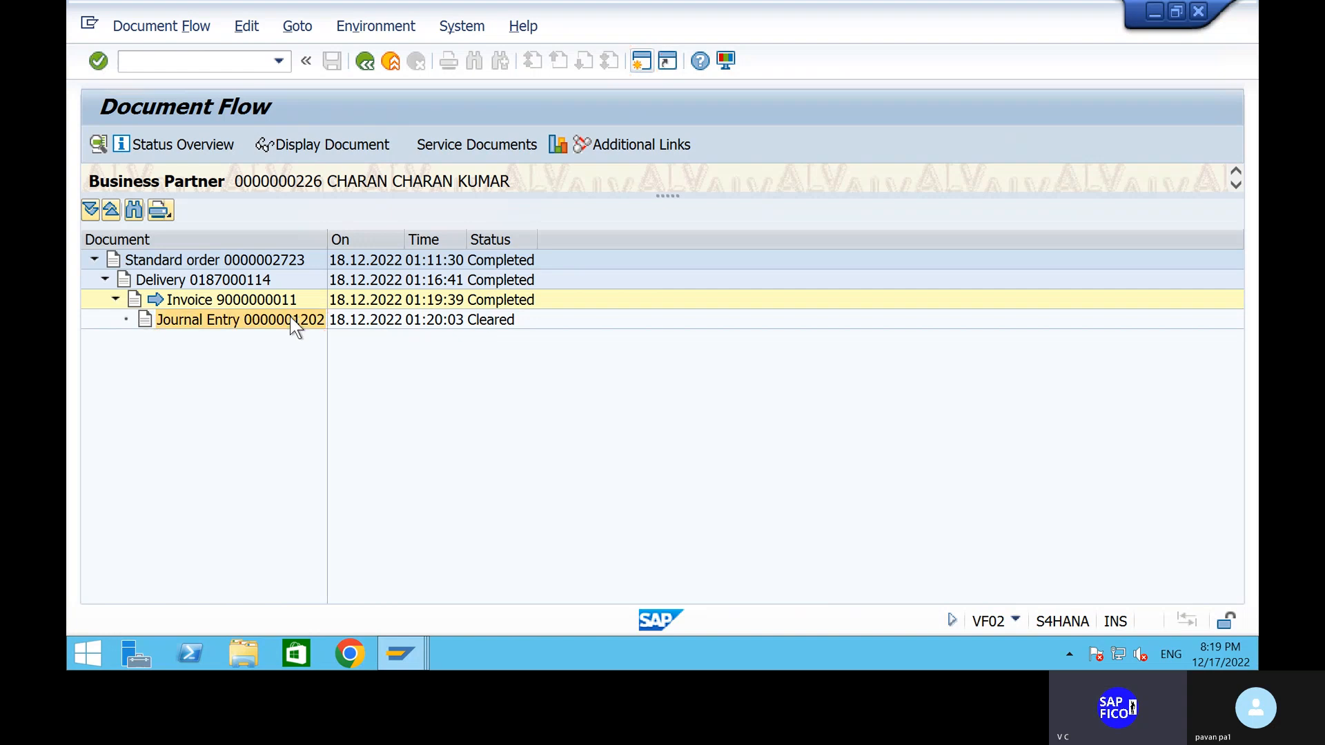
double_click(290, 316)
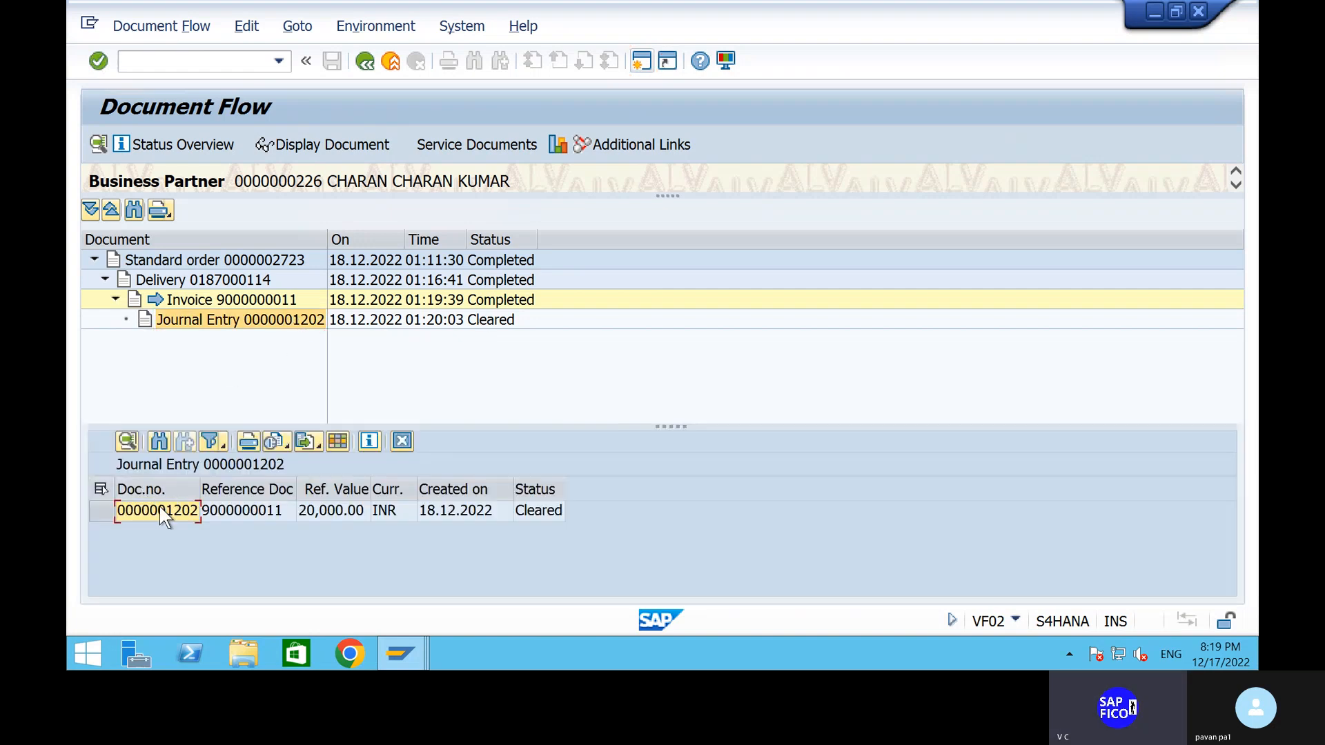
left_click(330, 148)
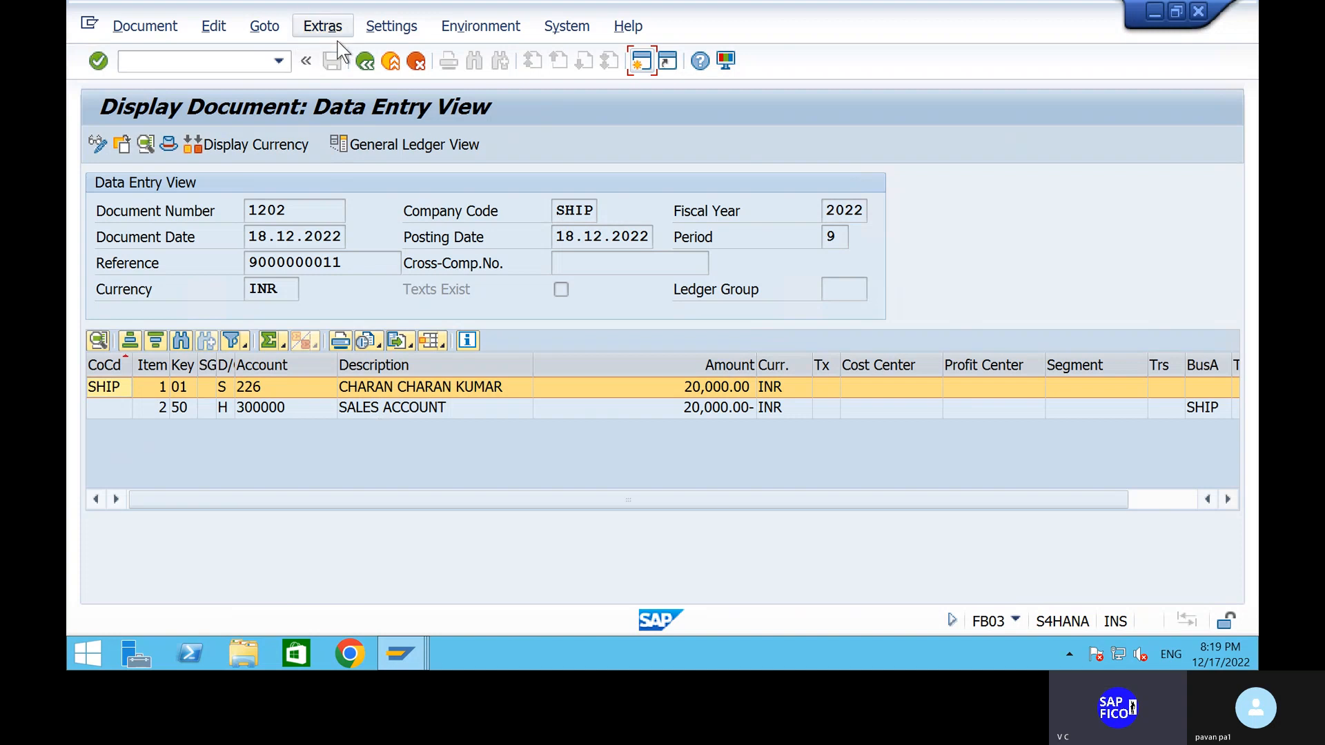
left_click(363, 60)
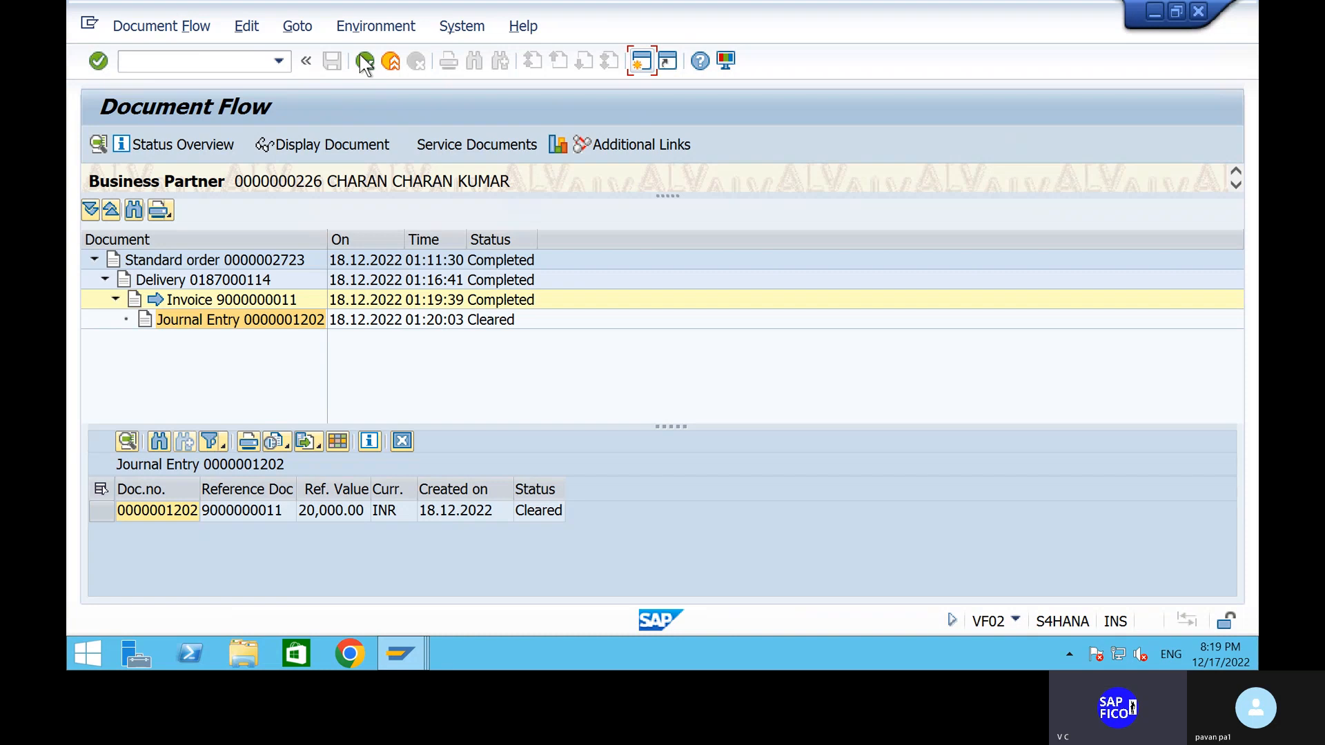
- Display the MMBE stock overview for material 2691 in plant PAV1, and leave the transaction with /N after reviewing it
left_click(241, 69)
type("/NMMBE")
key("Return")
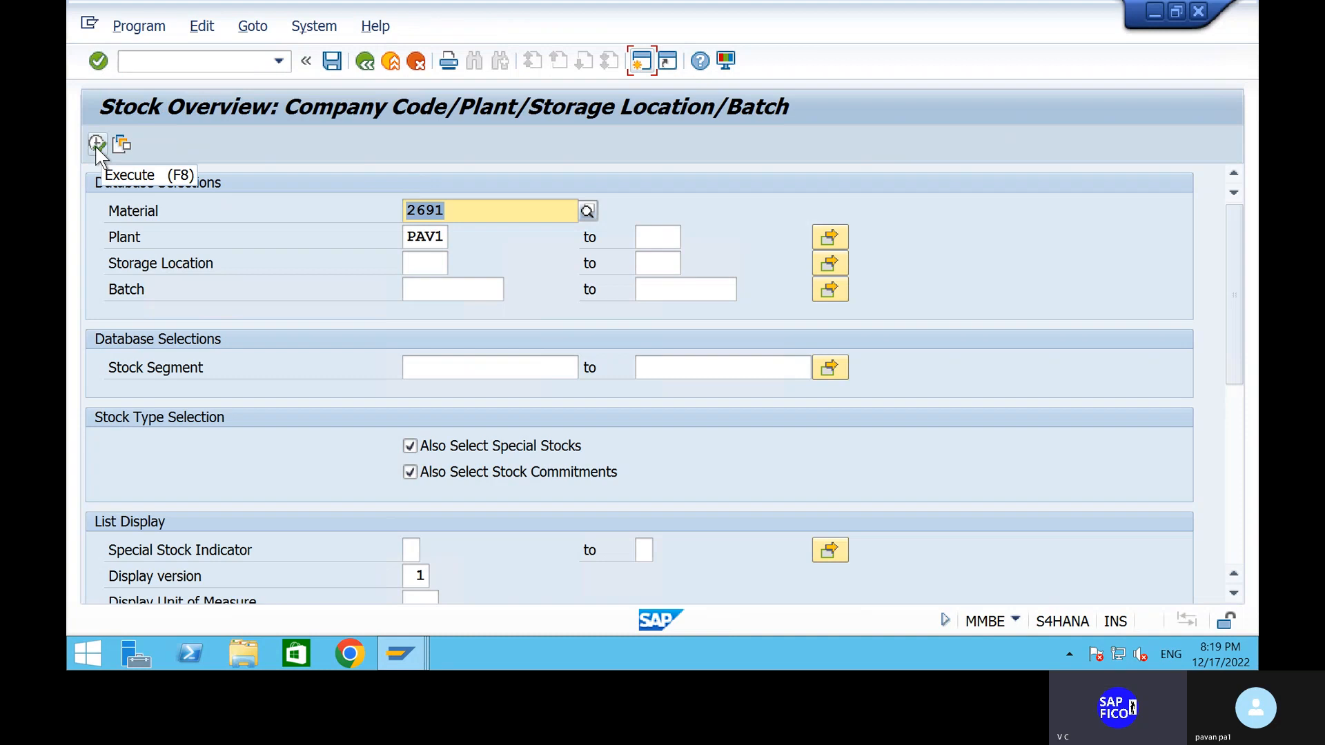
left_click(195, 62)
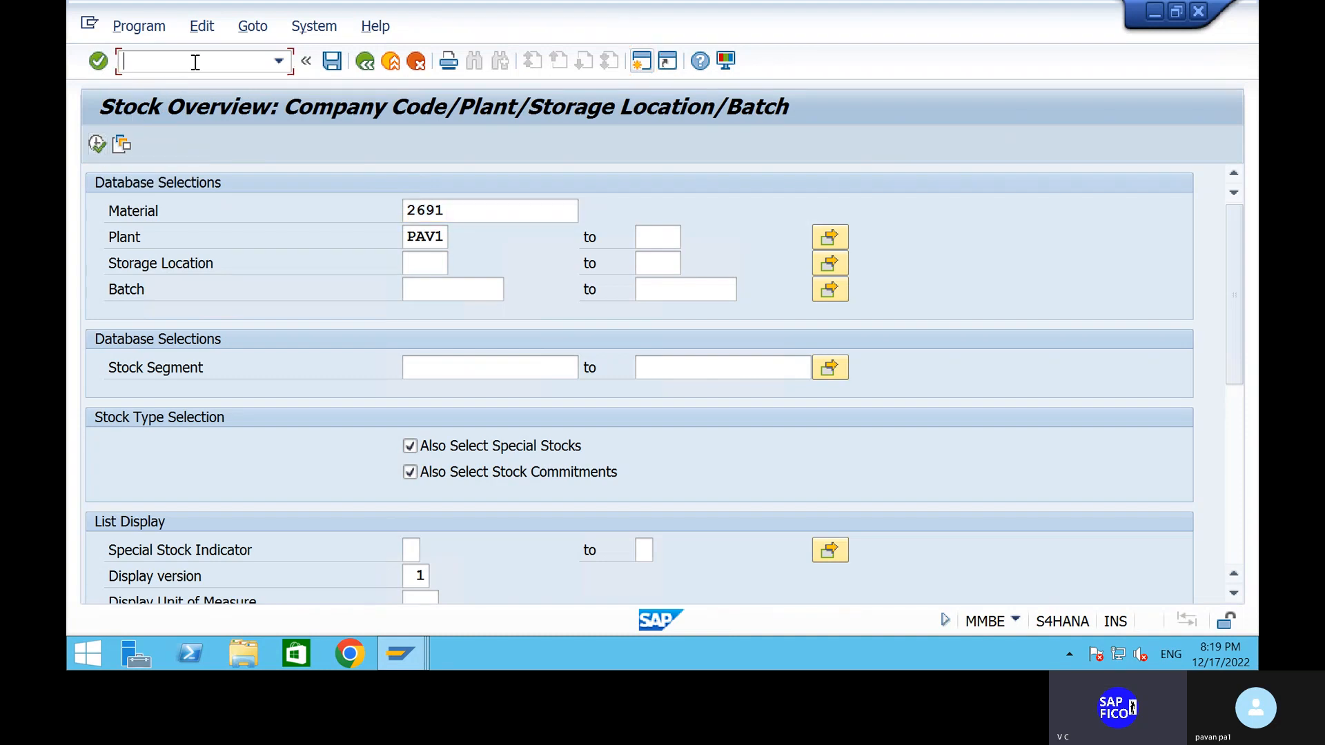
left_click(98, 143)
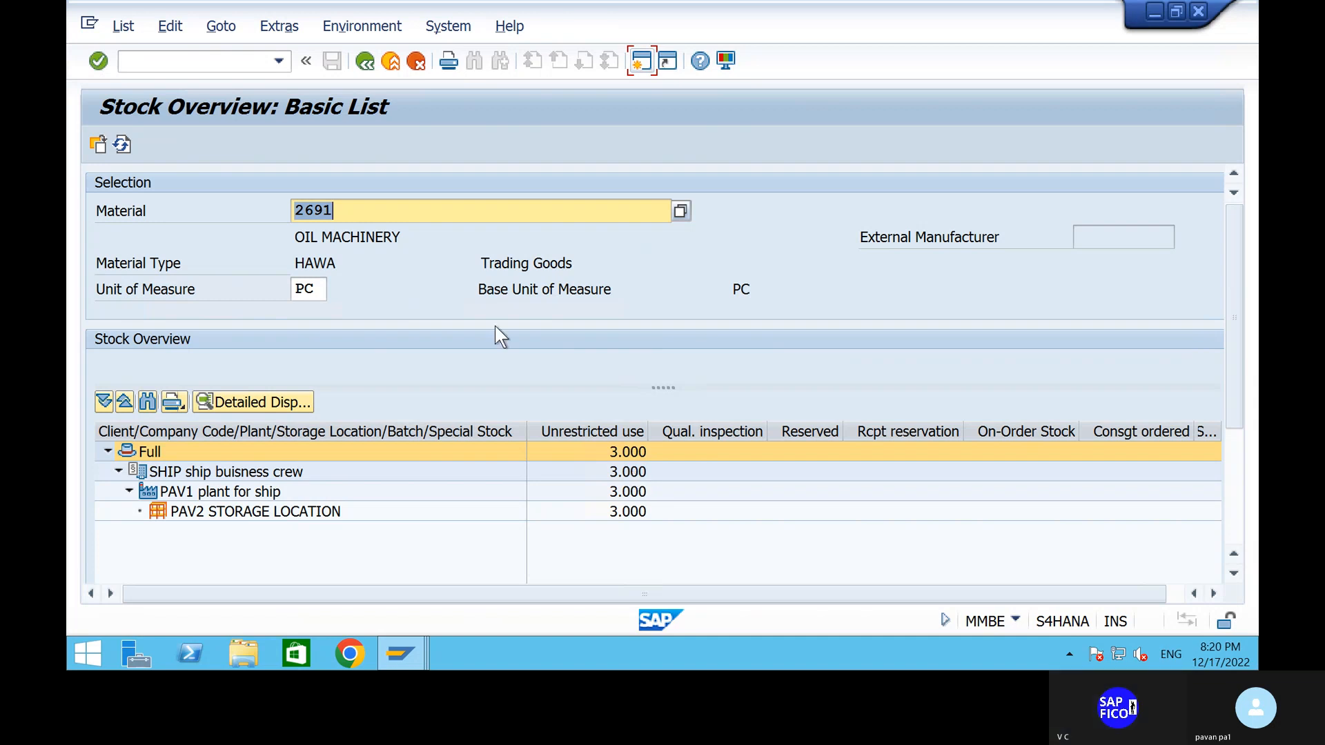
left_click(198, 60)
type("/n")
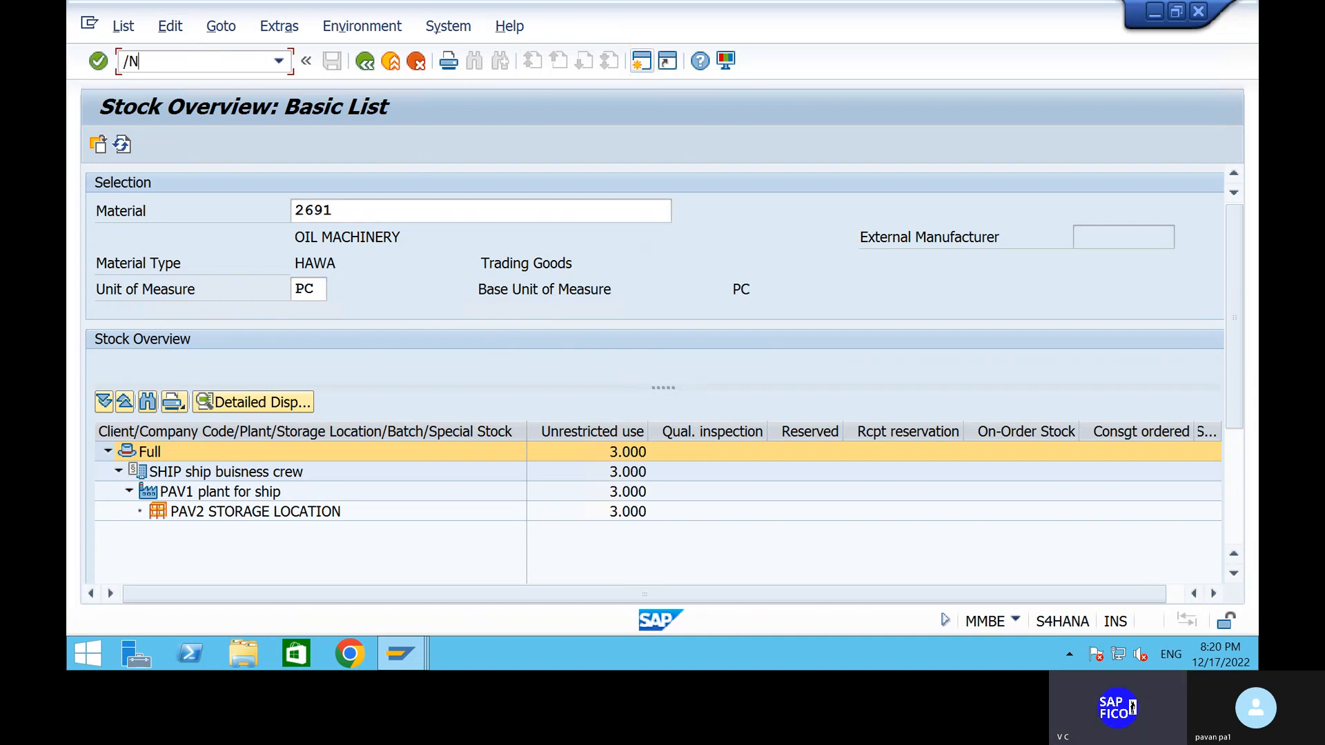
key("Return")
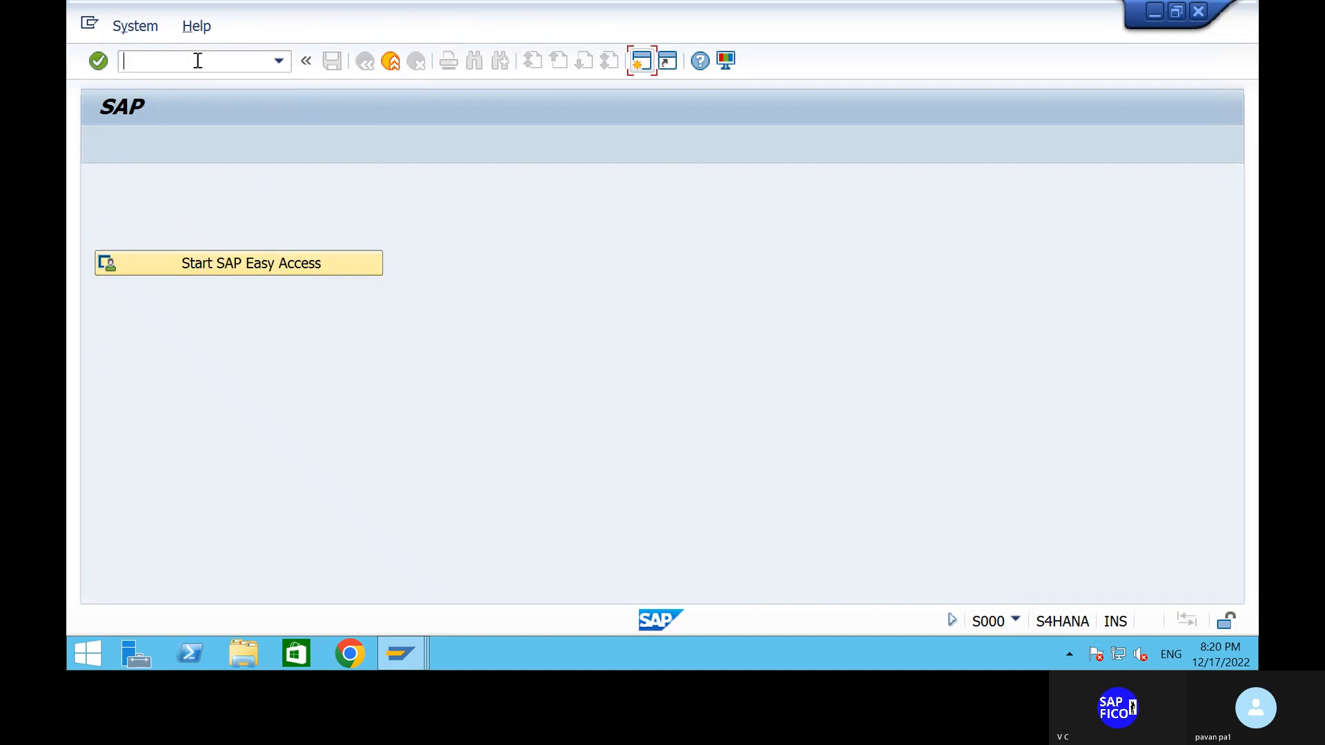
- Switch to the Word document FI SD INTEGRATION (3) and review its configuration and integration-flow lists
mouse_move(855, 12)
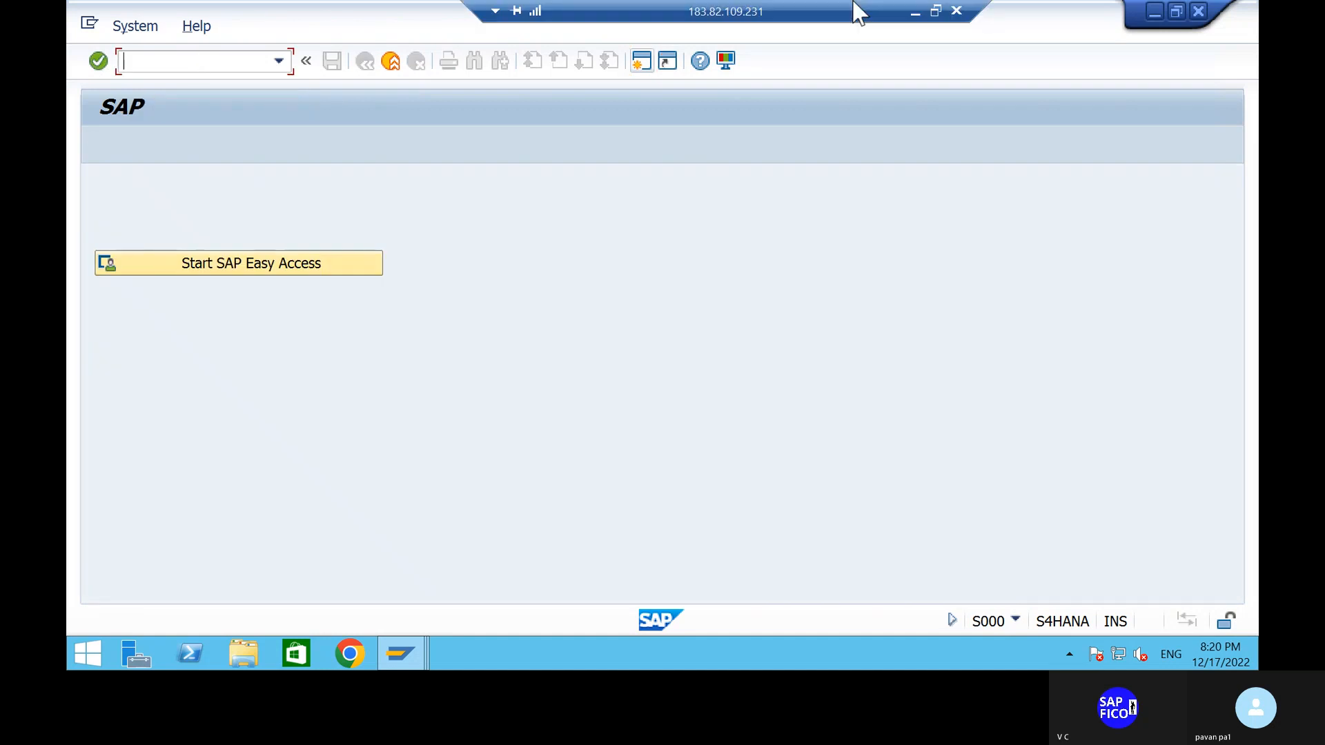
left_click(914, 11)
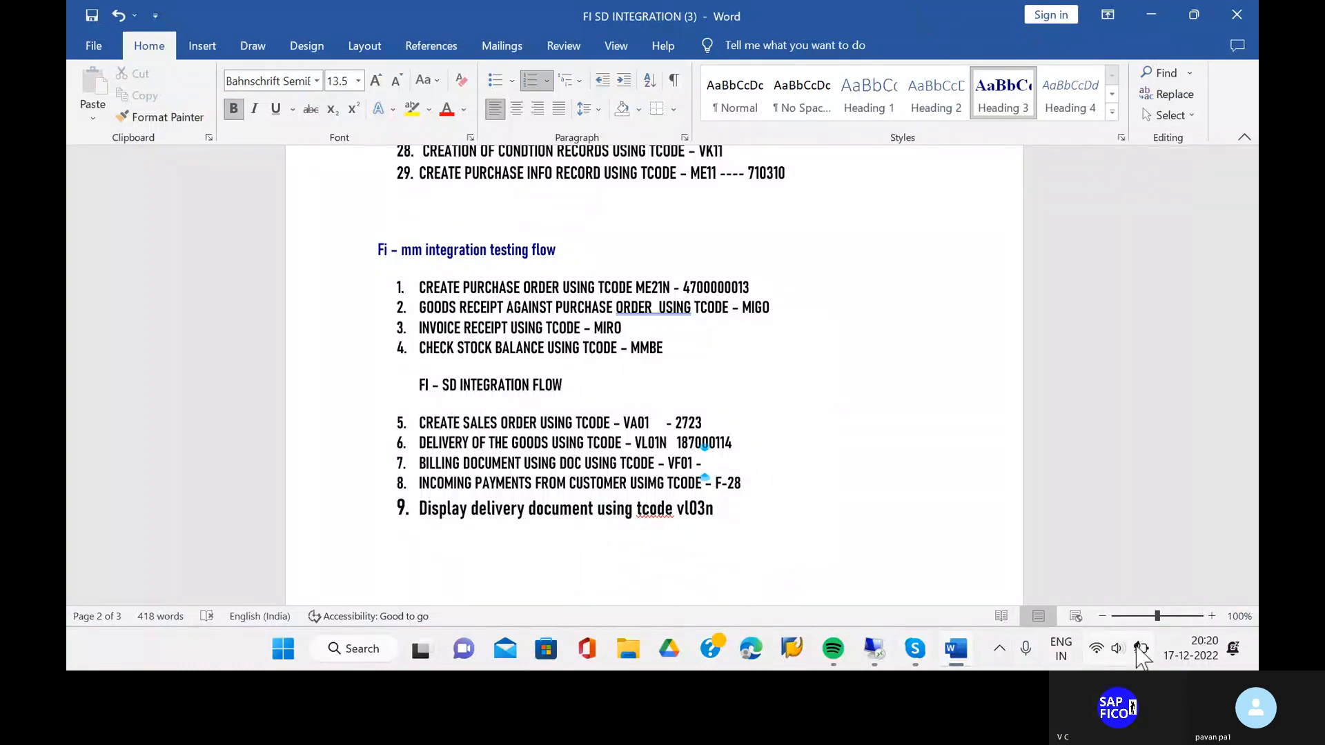
mouse_move(1138, 652)
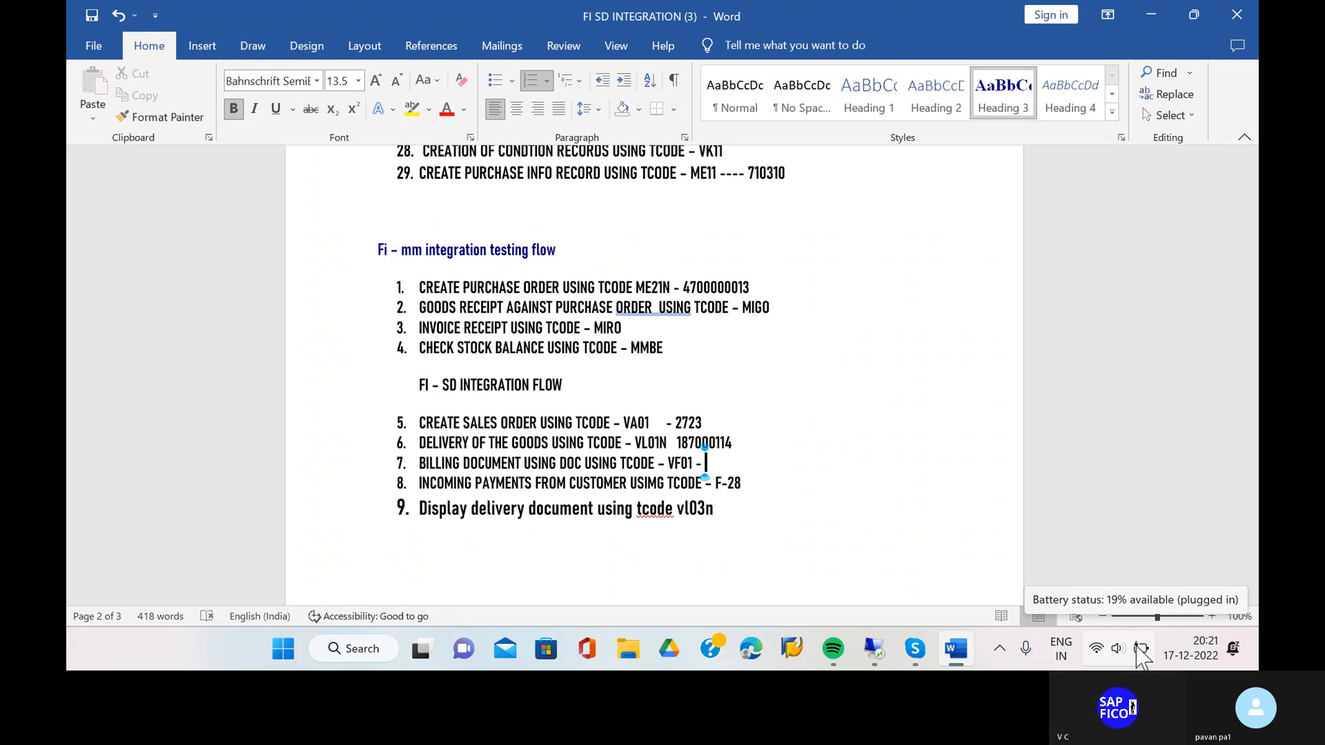
scroll(1041, 530, "up", 8)
scroll(1041, 530, "up", 5)
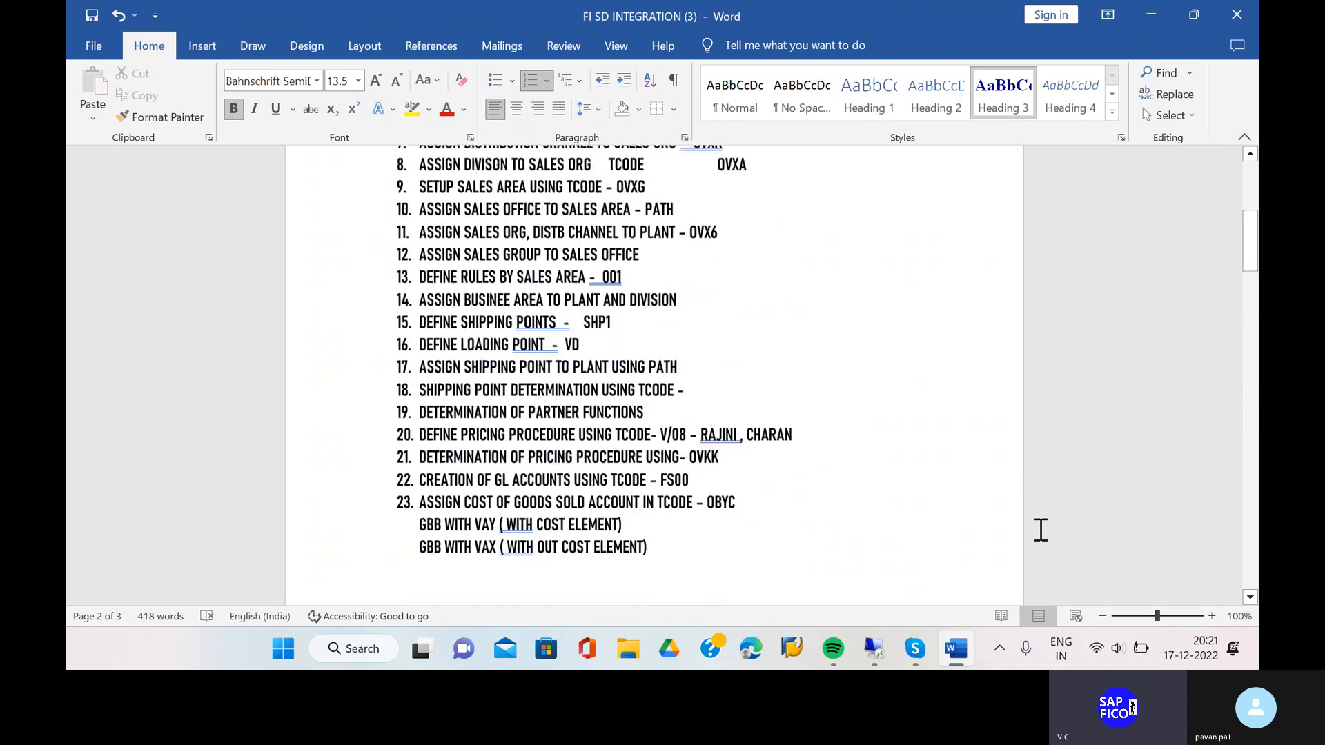
scroll(1040, 530, "down", 10)
scroll(1041, 530, "down", 4)
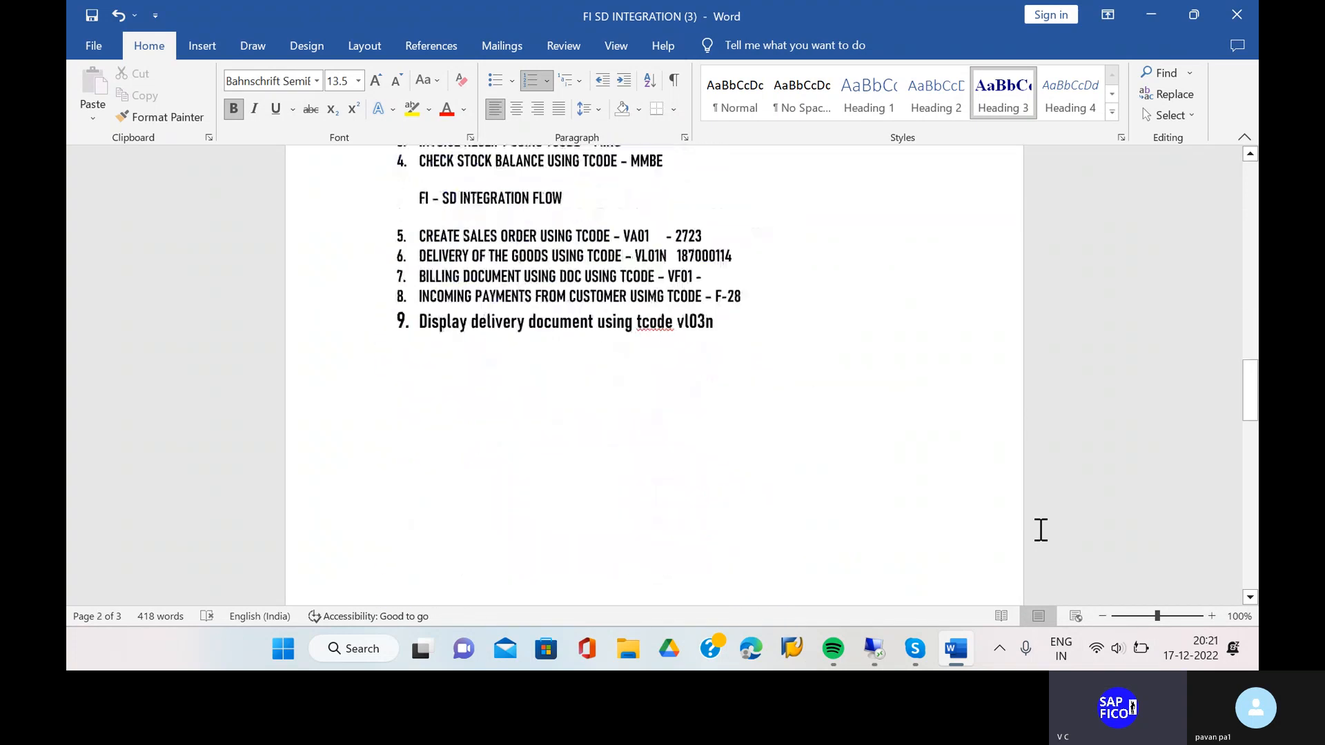
scroll(851, 458, "up", 2)
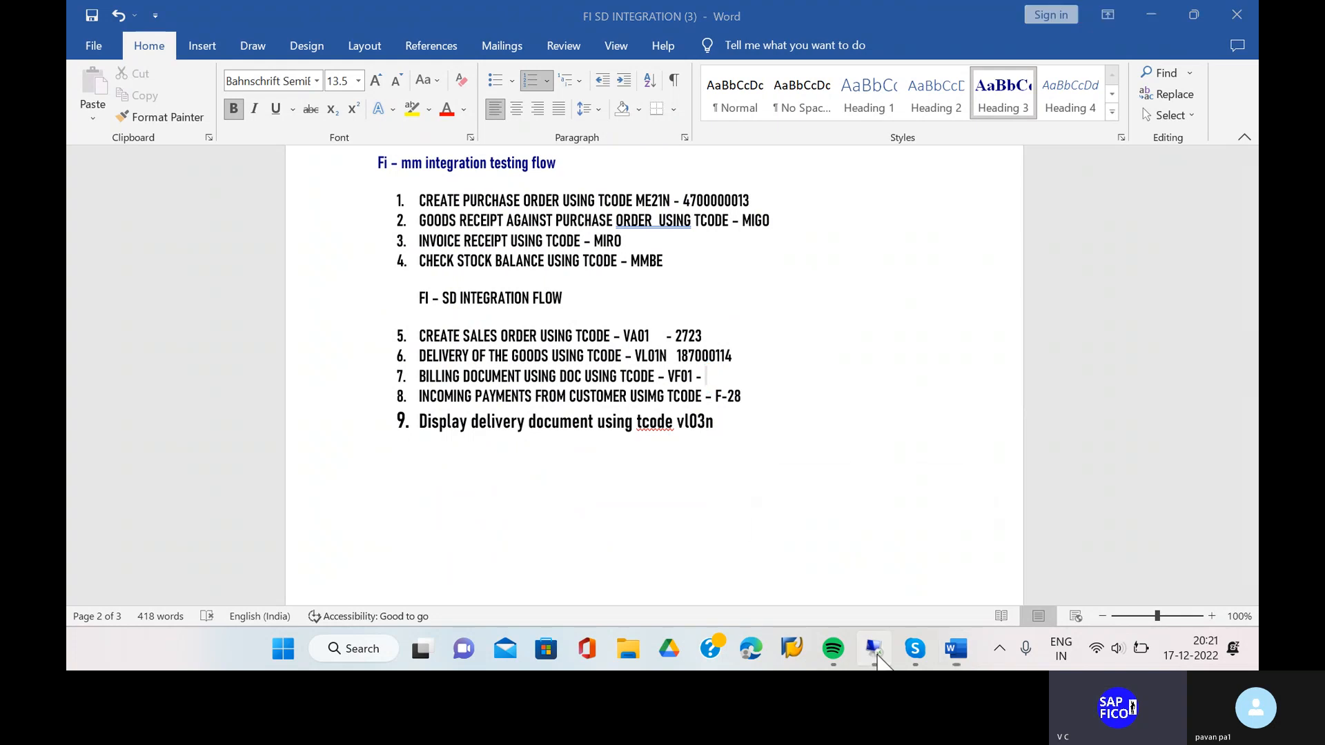
- Switch back to the remote SAP session, open pricing procedures with V/08 and locate the procedure CHARAN
left_click(875, 654)
type("V/08")
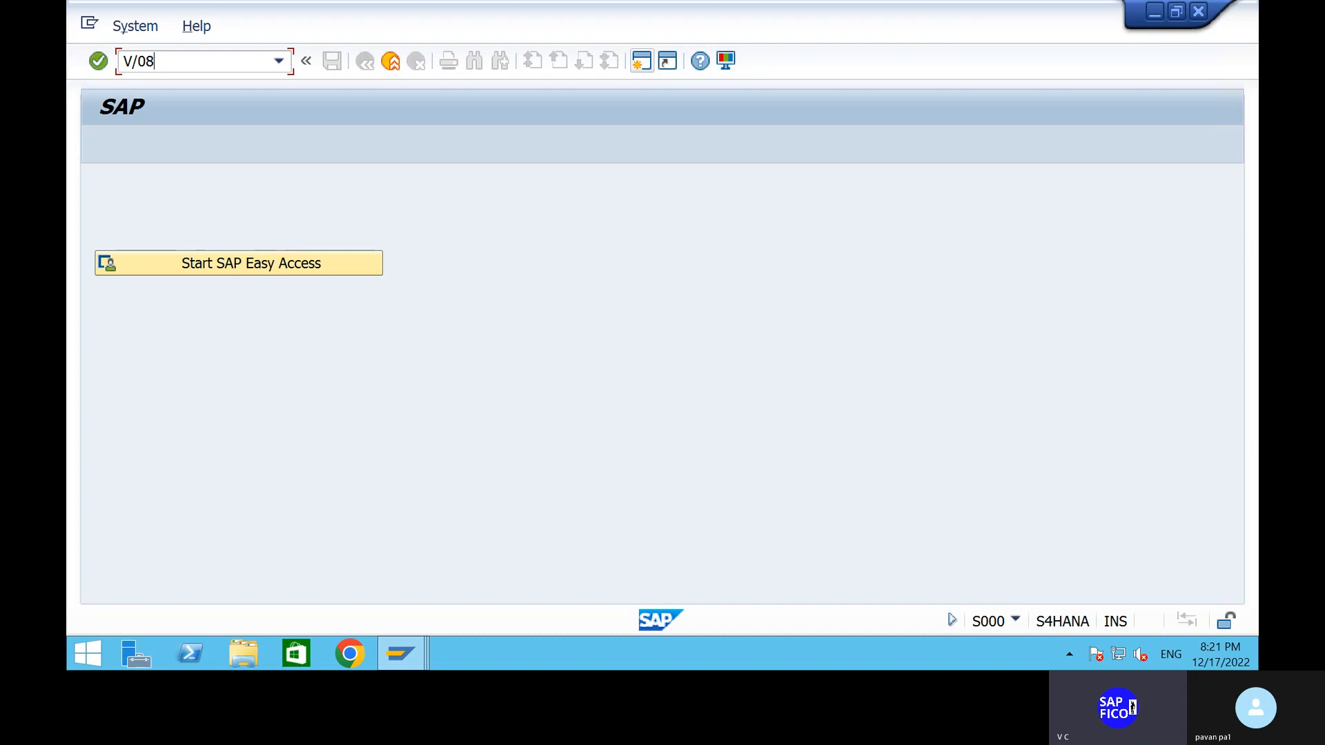
key("Return")
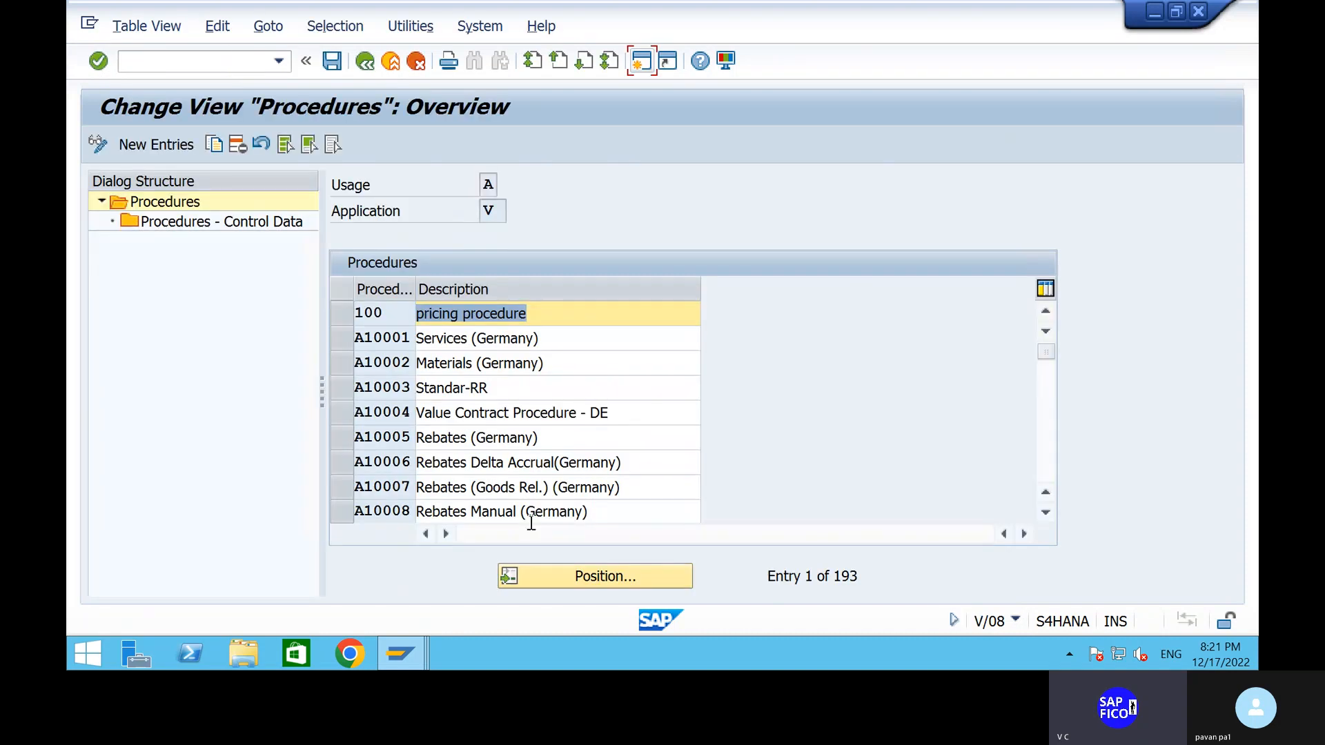
left_click(568, 578)
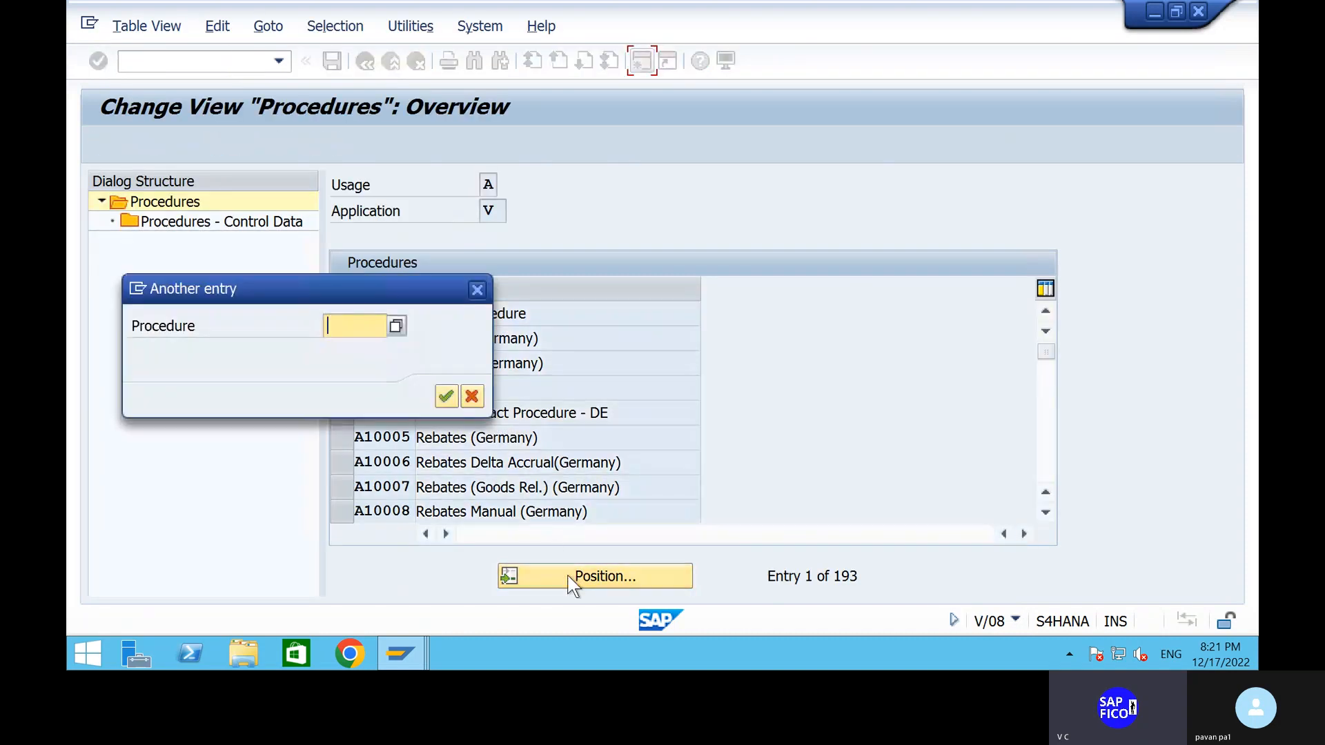
type("CHARAN")
key("Return")
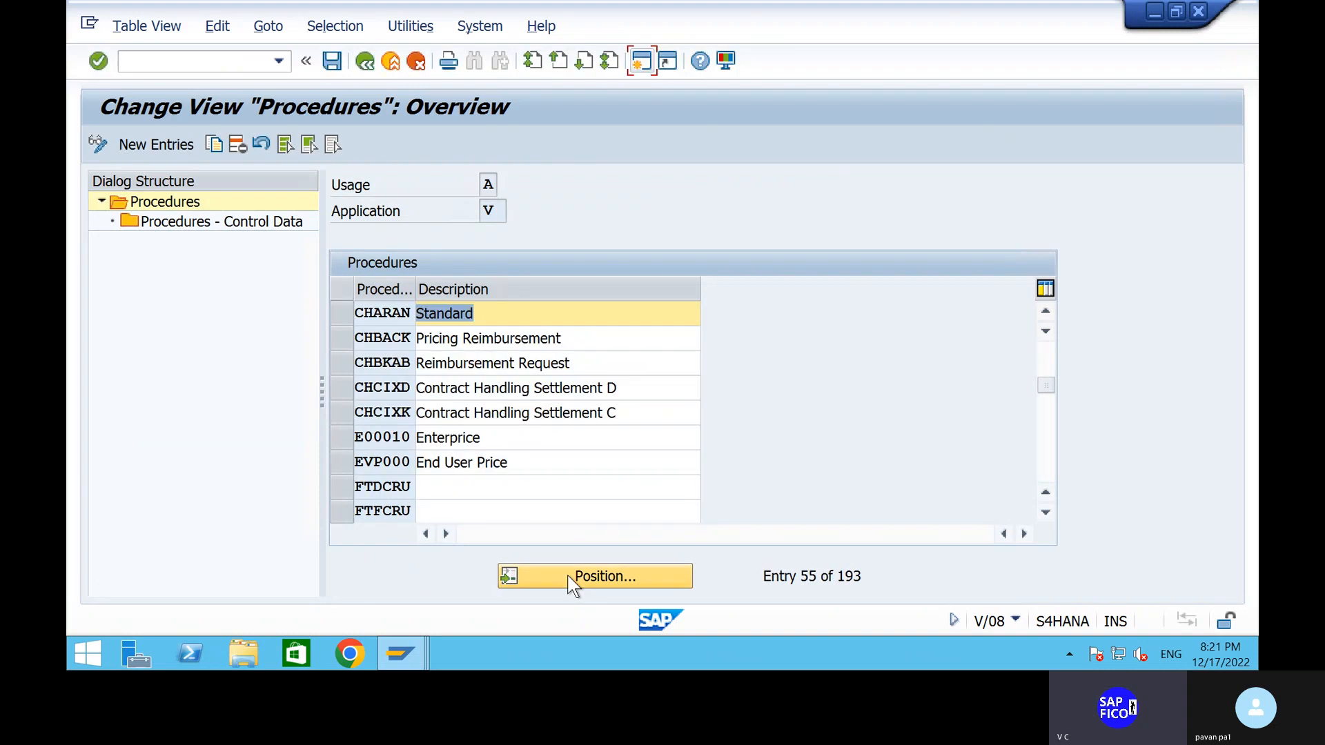
- Open the control data of pricing procedure CHARAN, examine its reference steps and start leaving the view
left_click(346, 314)
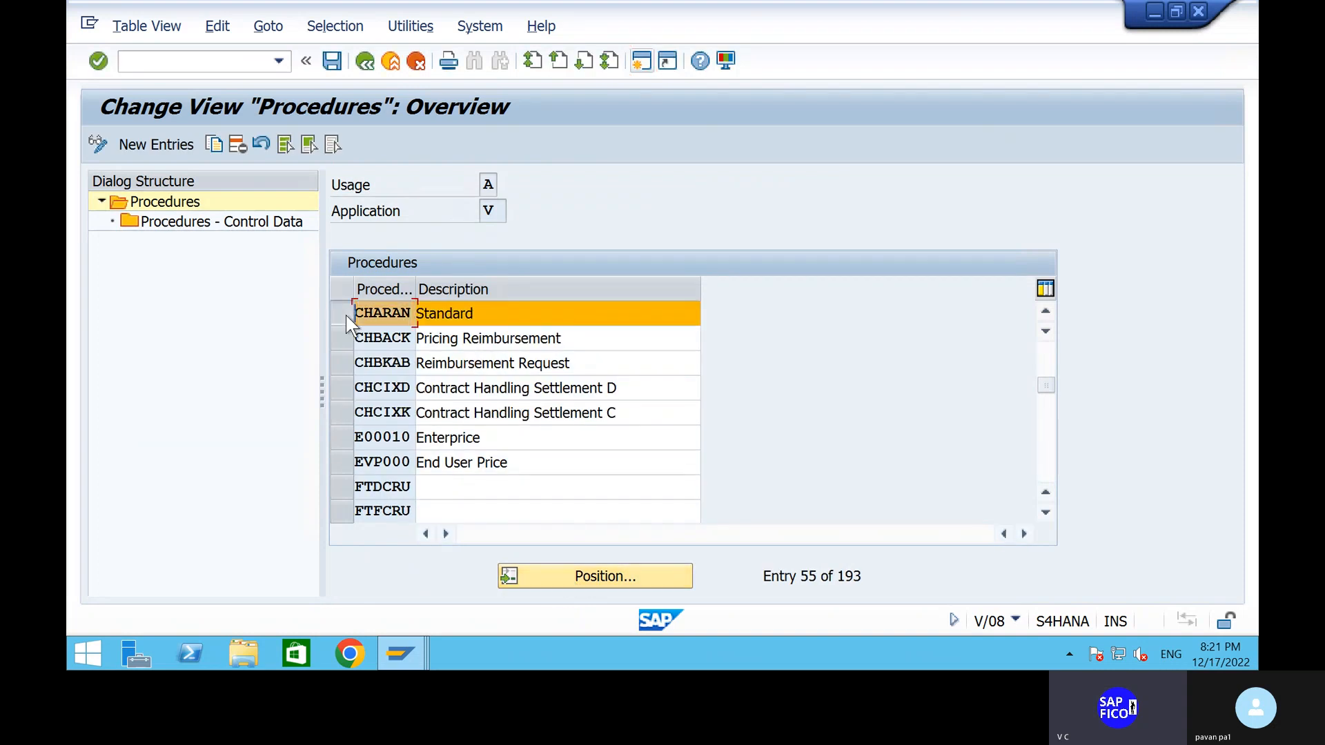
double_click(240, 223)
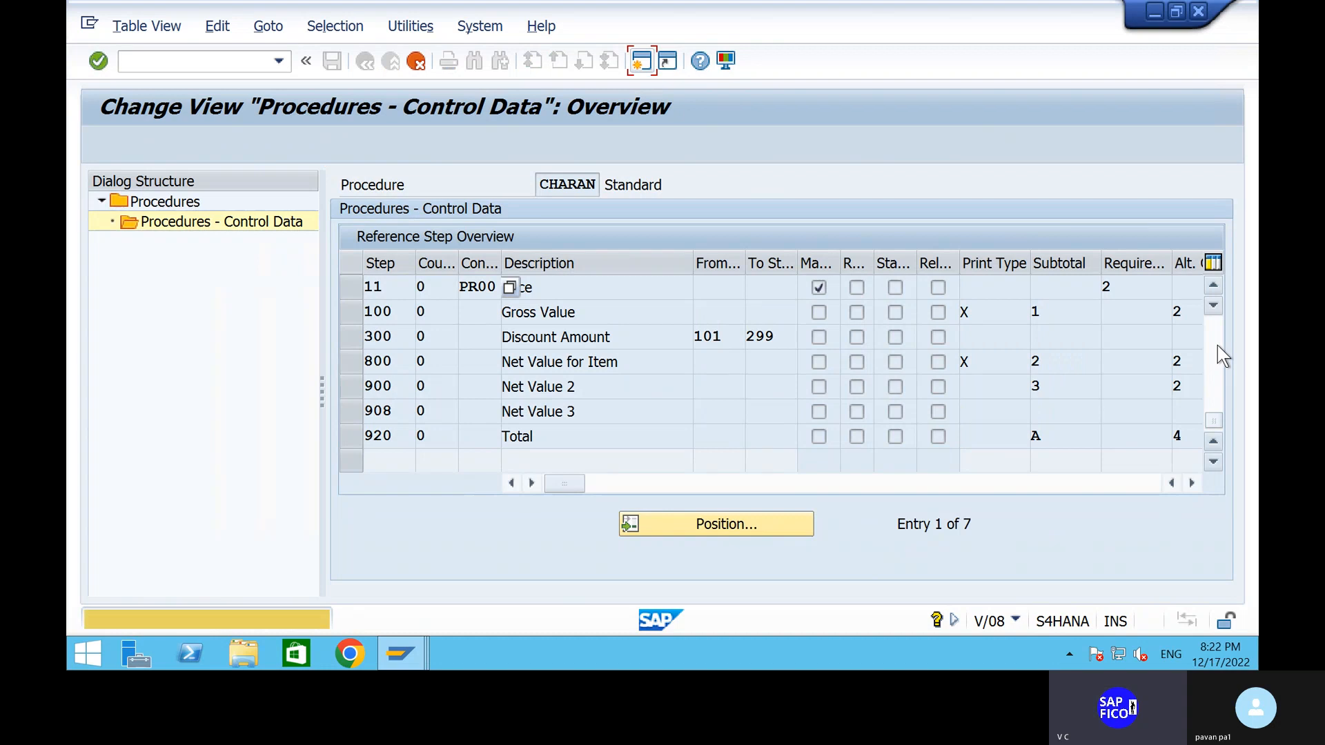
left_click(1208, 390)
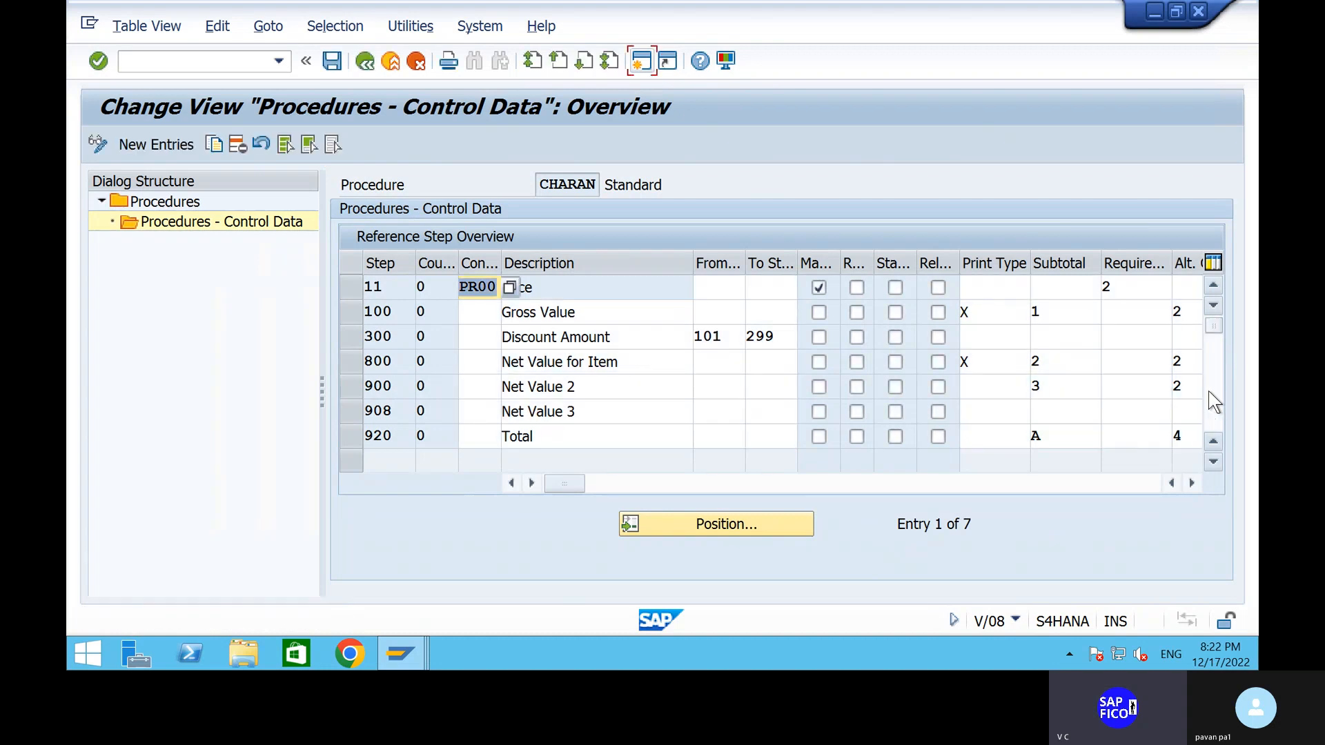
left_click(370, 63)
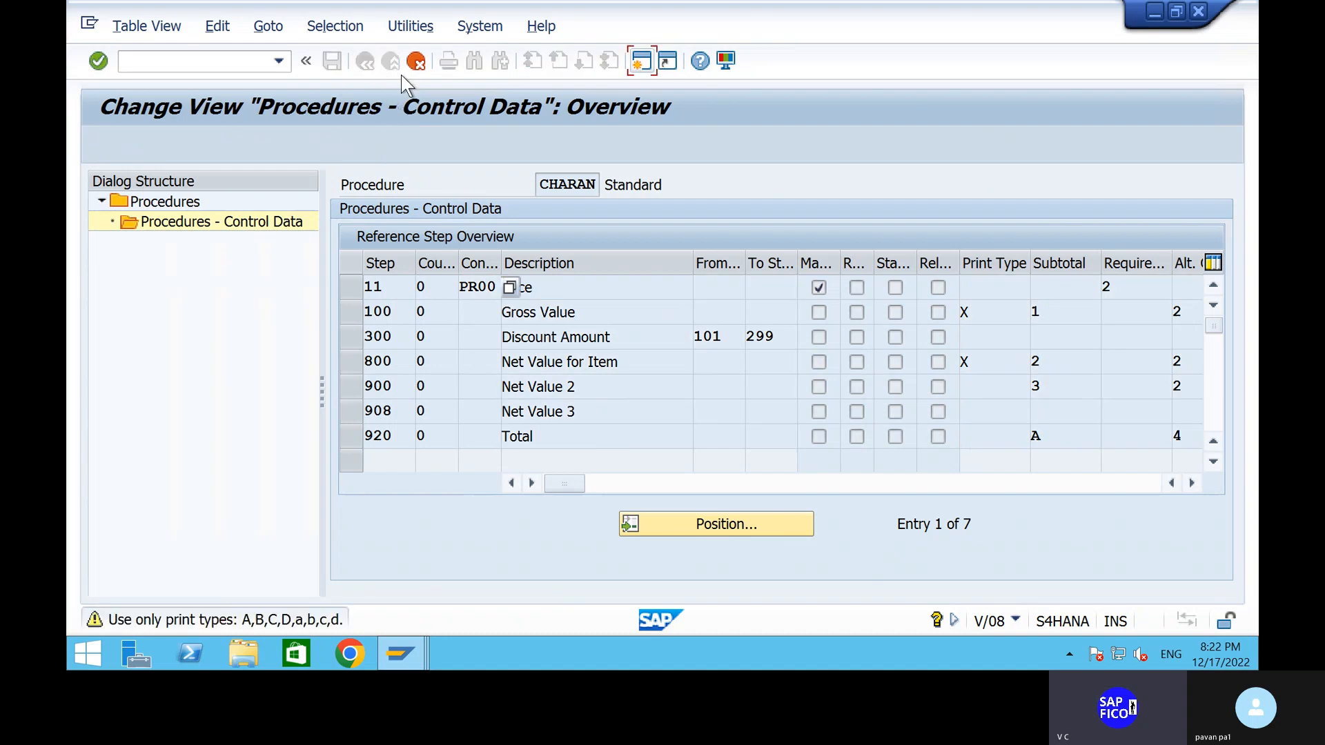
- Leave the CHARAN control data, locate pricing procedure RAJINI in the procedures list and open its control data
left_click(416, 62)
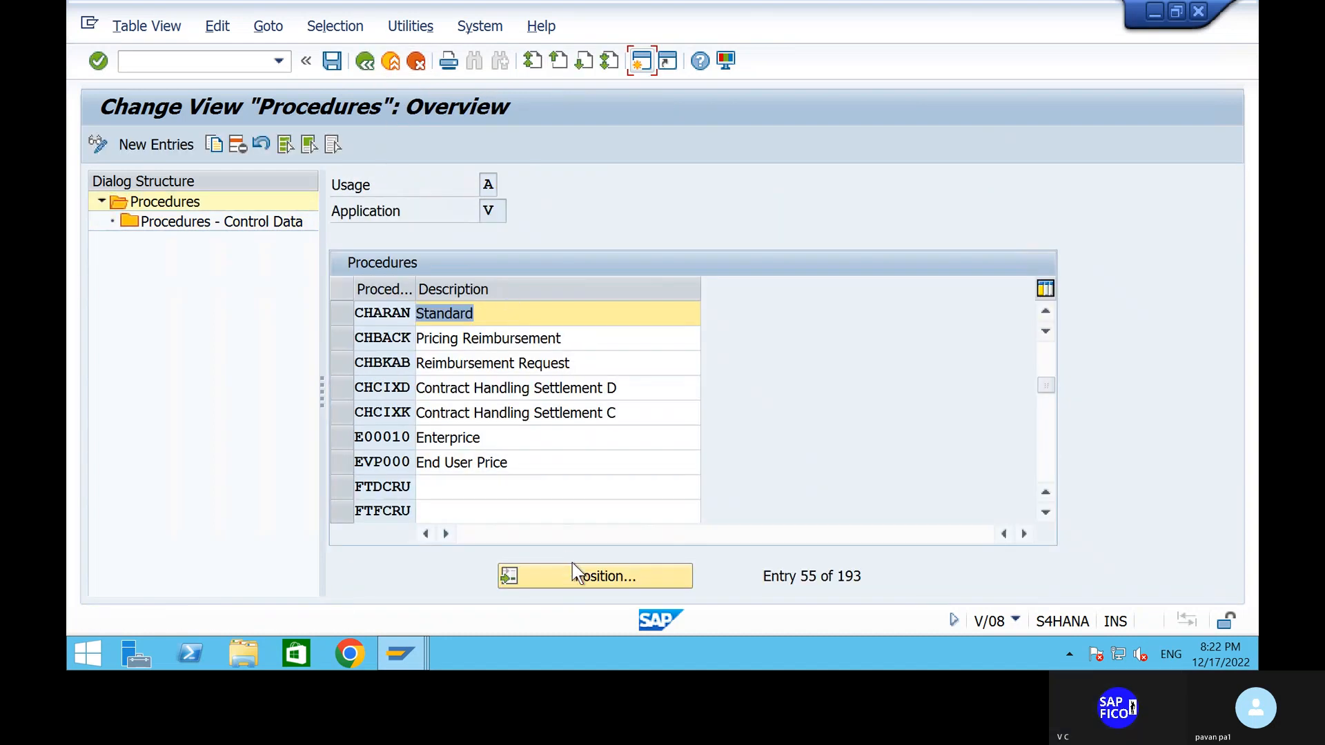
left_click(574, 566)
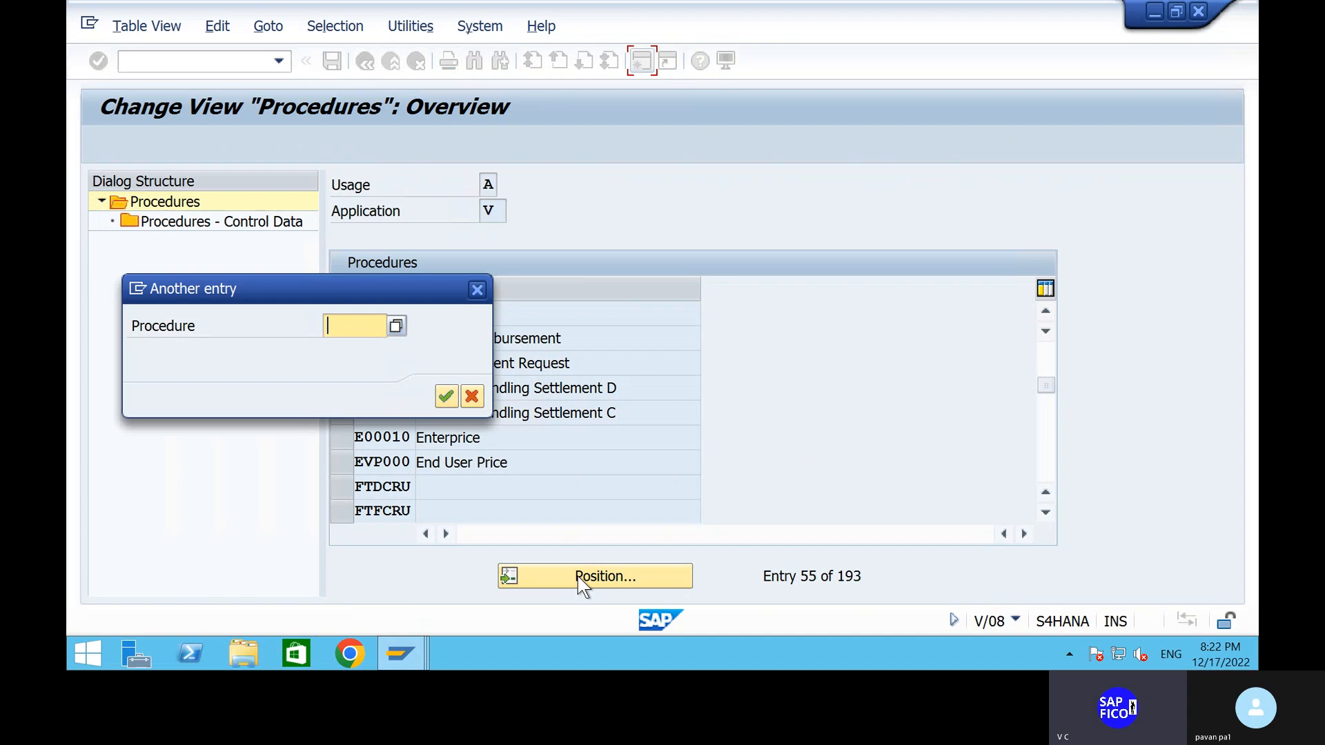
type("RAJINI")
key("Return")
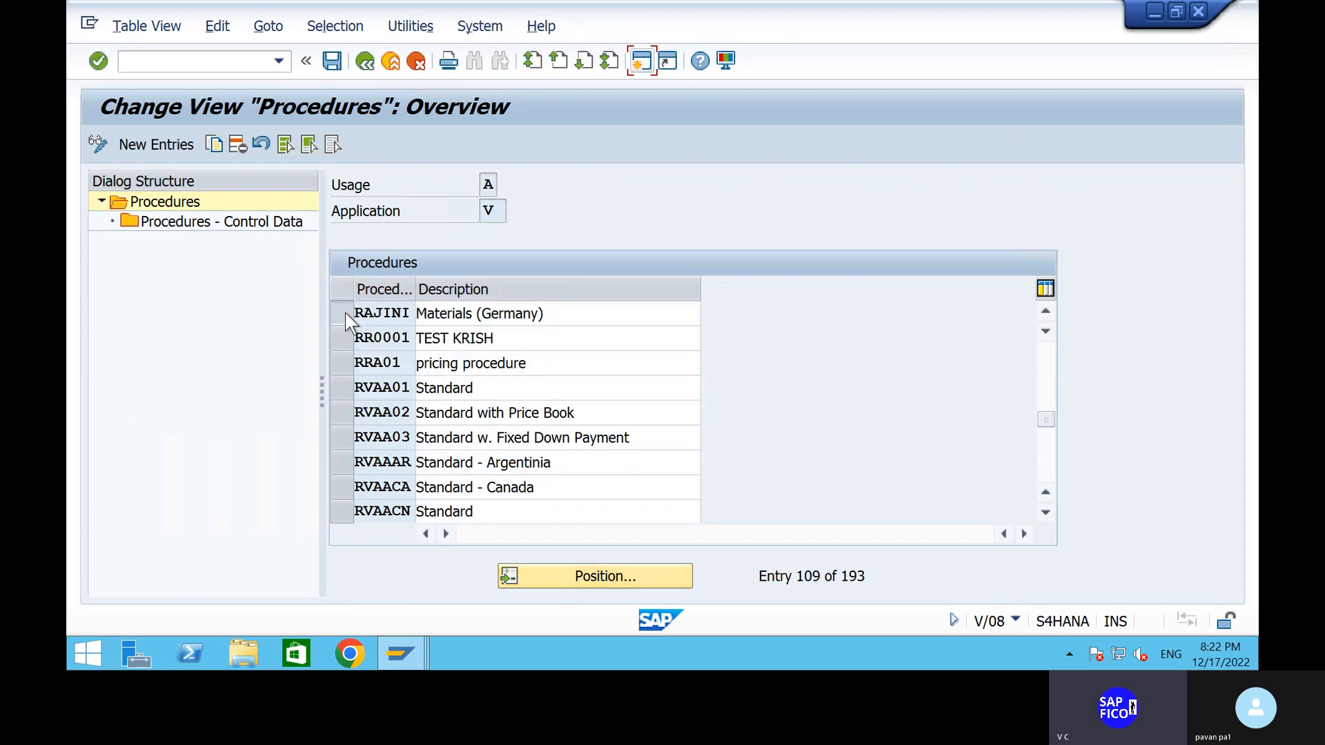
left_click(344, 312)
left_click(237, 233)
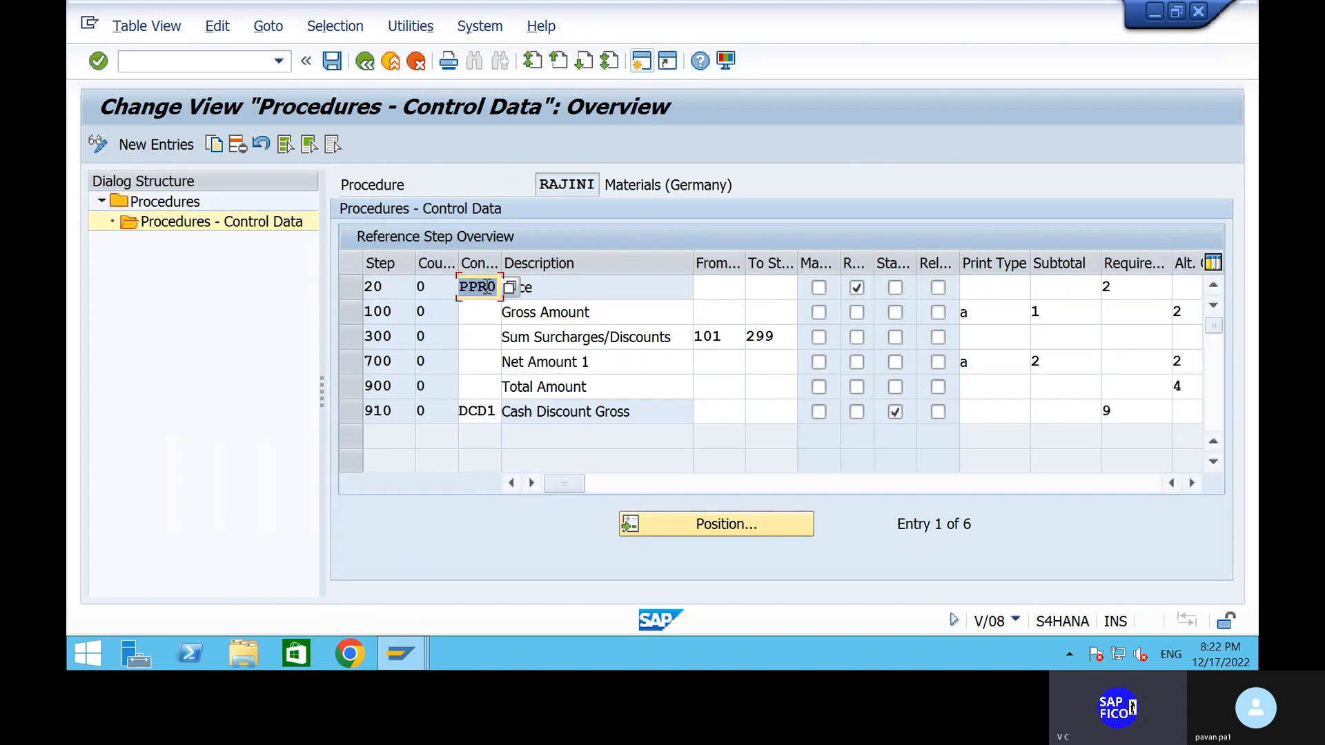
- Examine the RAJINI reference steps, including the calculation and account key columns, and leave the transaction with /N
left_click(288, 299)
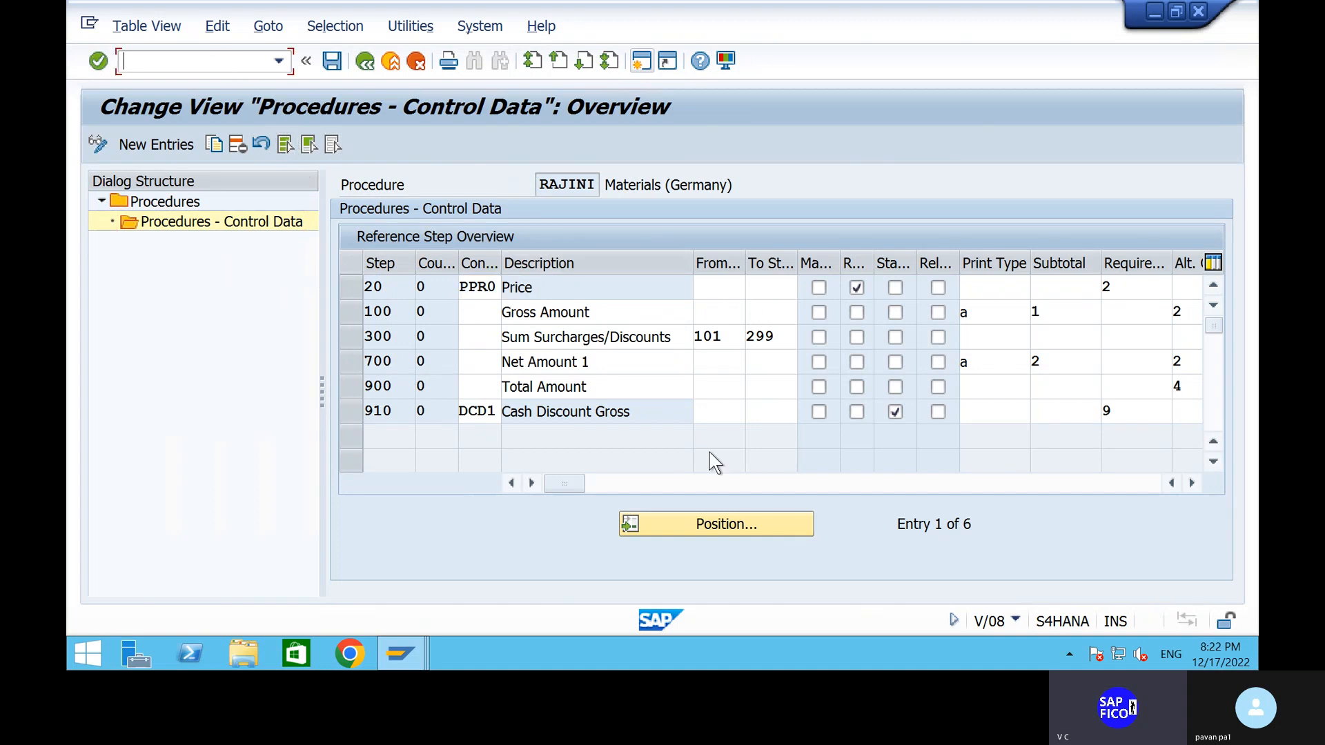
left_click(705, 486)
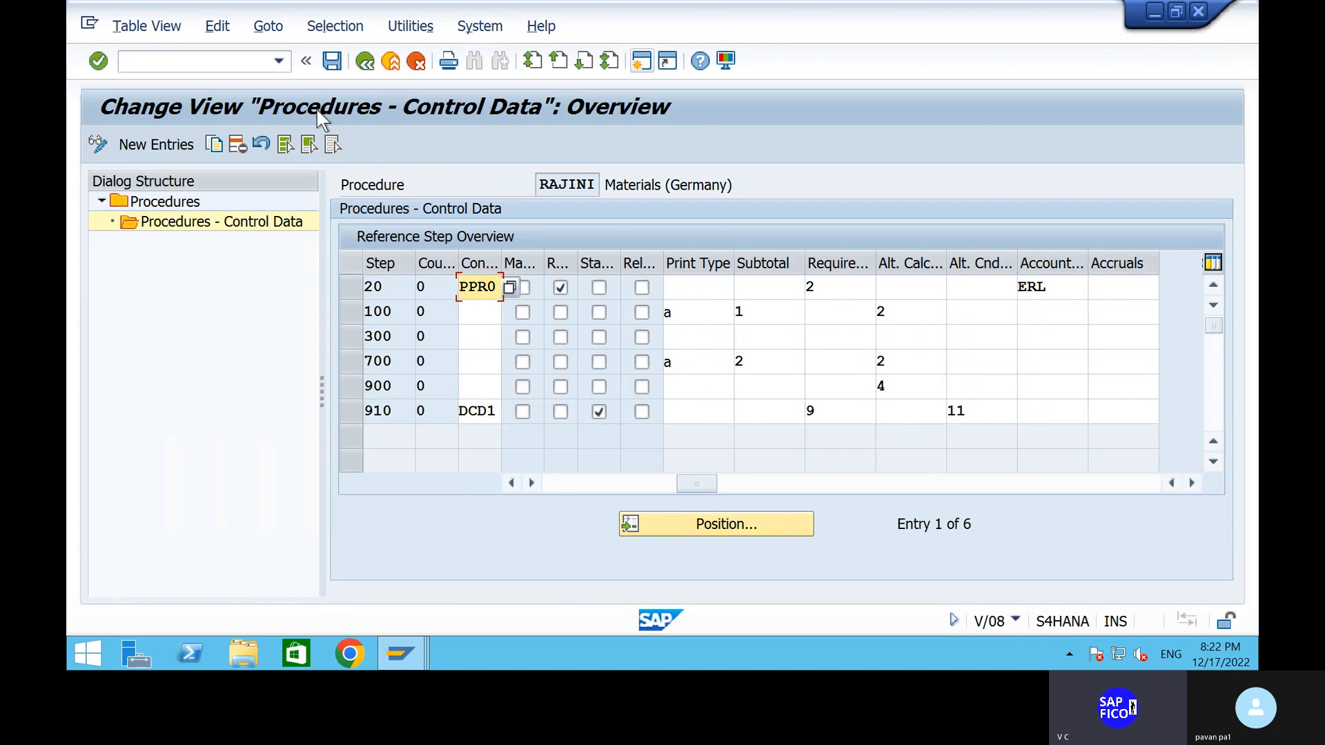
left_click(126, 61)
type("/N")
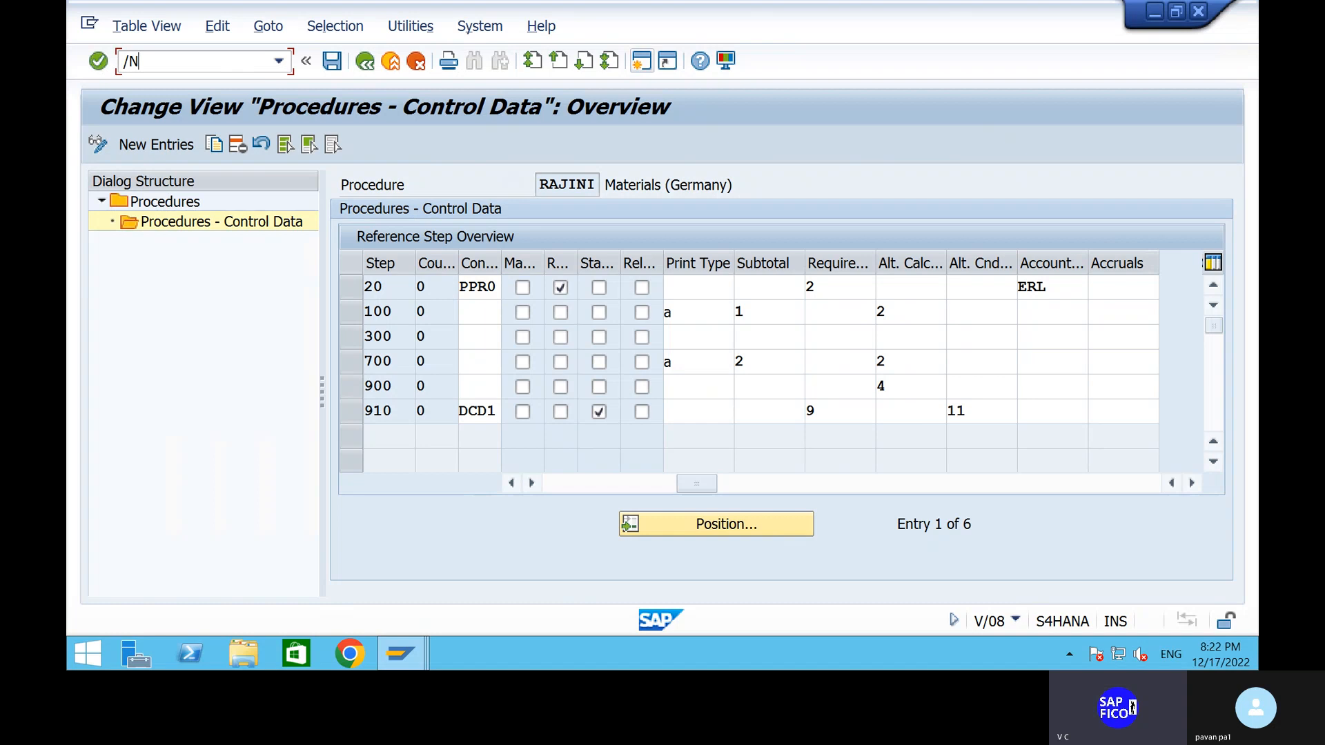
left_click(561, 483)
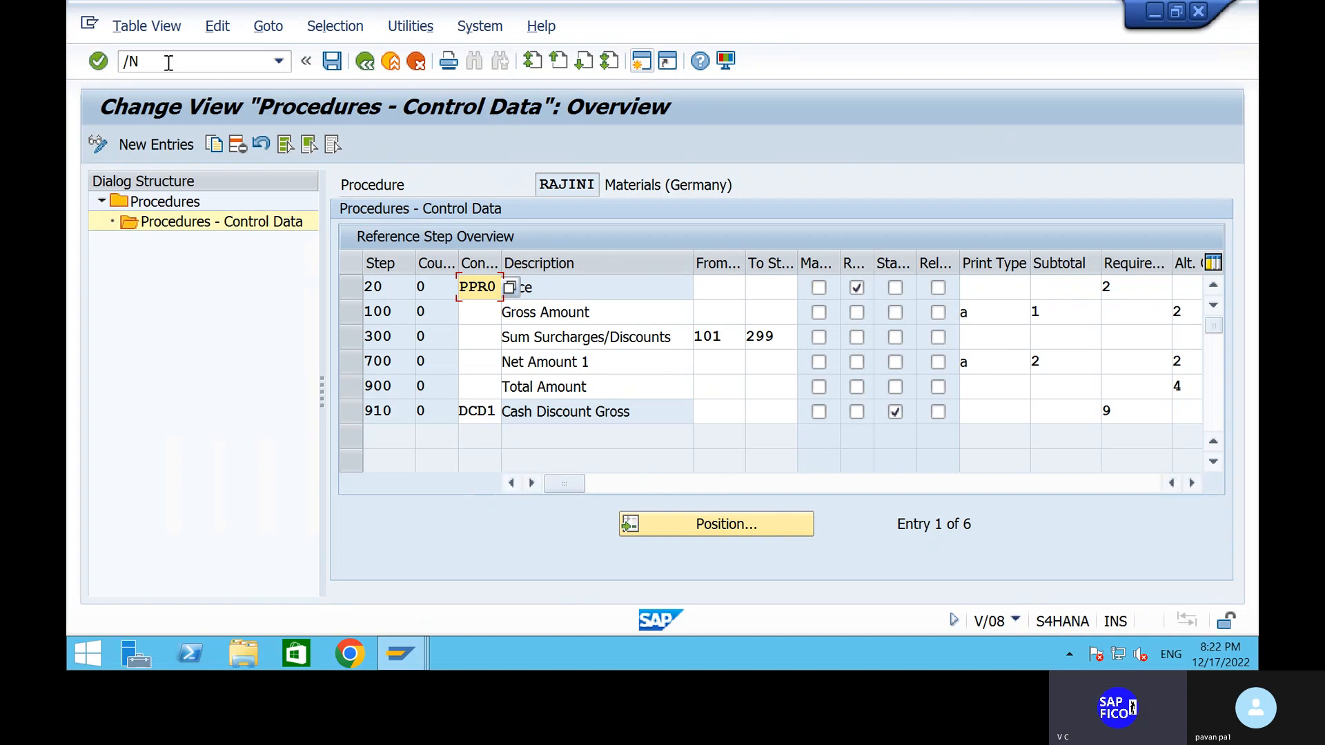
key("Return")
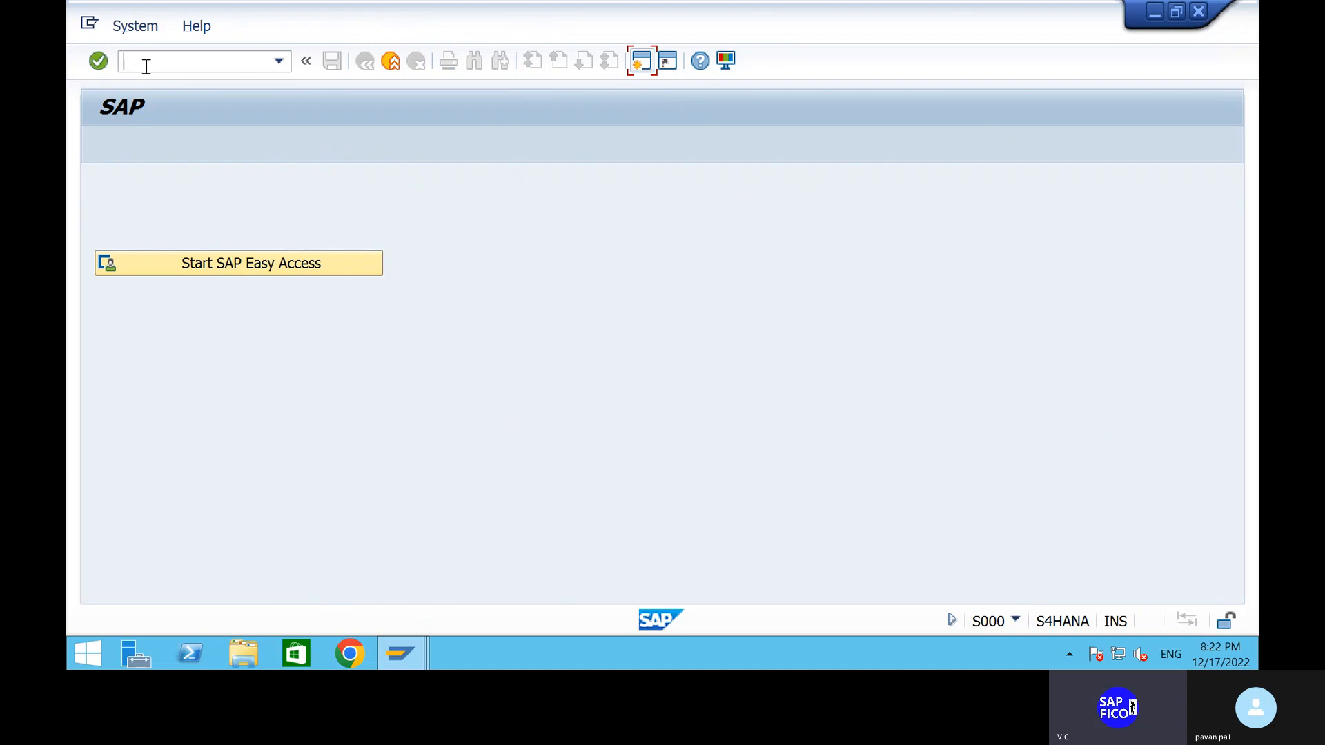
- Open pricing procedure determination with OVKK, look through the sales area assignments, and leave the transaction with /N
left_click(152, 62)
type("OVKK")
key("Return")
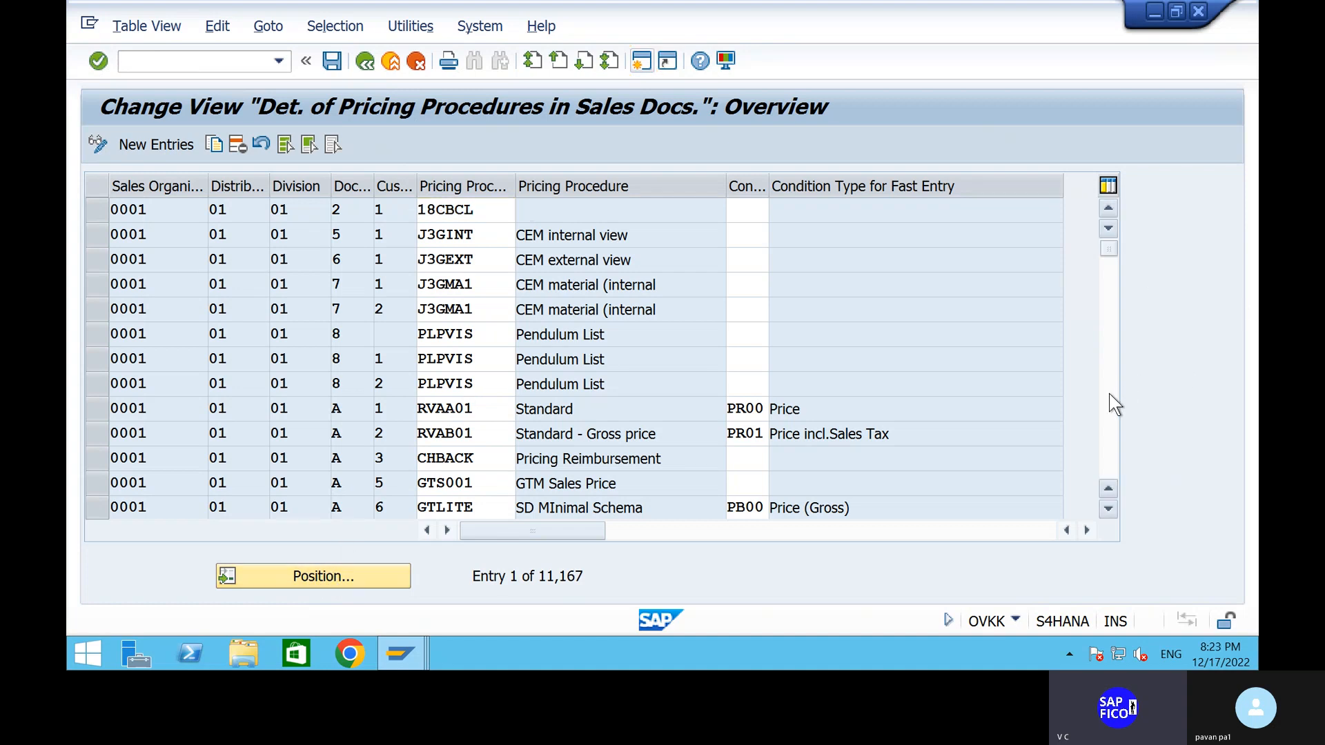
scroll(1109, 394, "down", 2)
scroll(1109, 394, "down", 7)
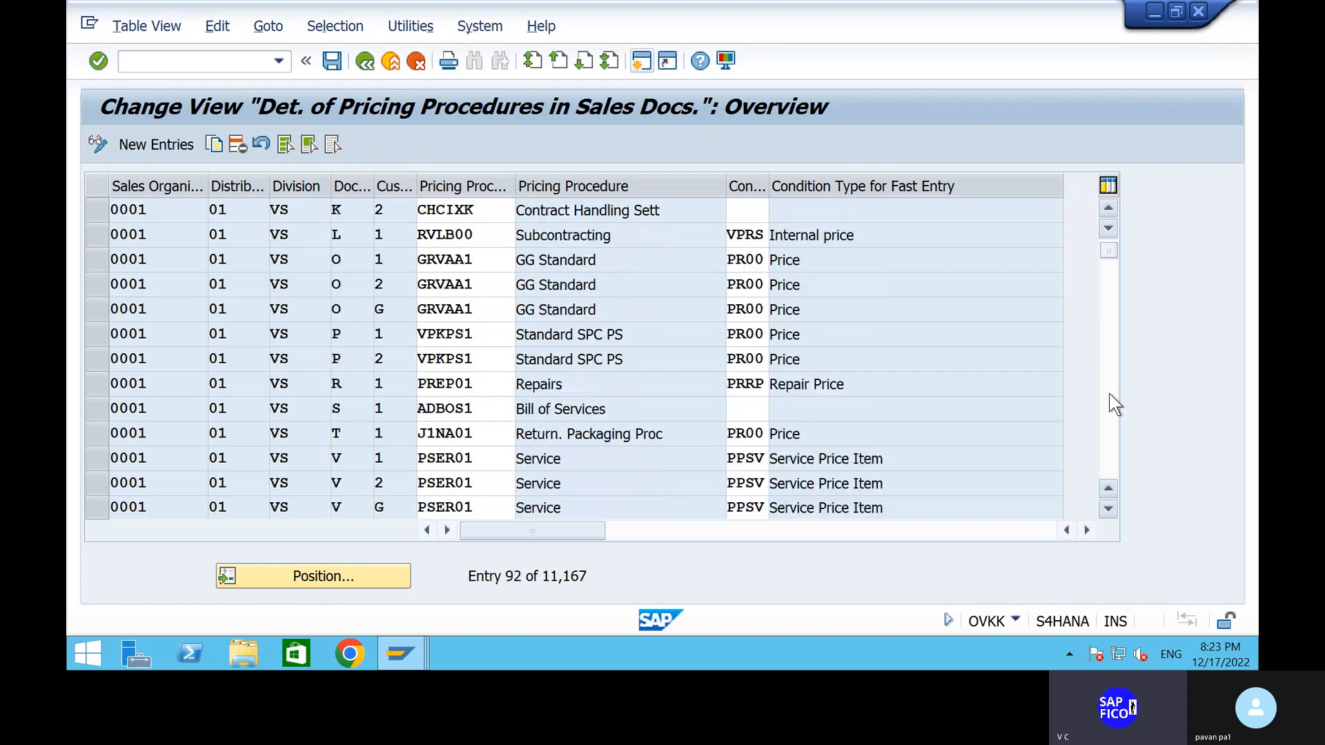
scroll(1110, 395, "down", 8)
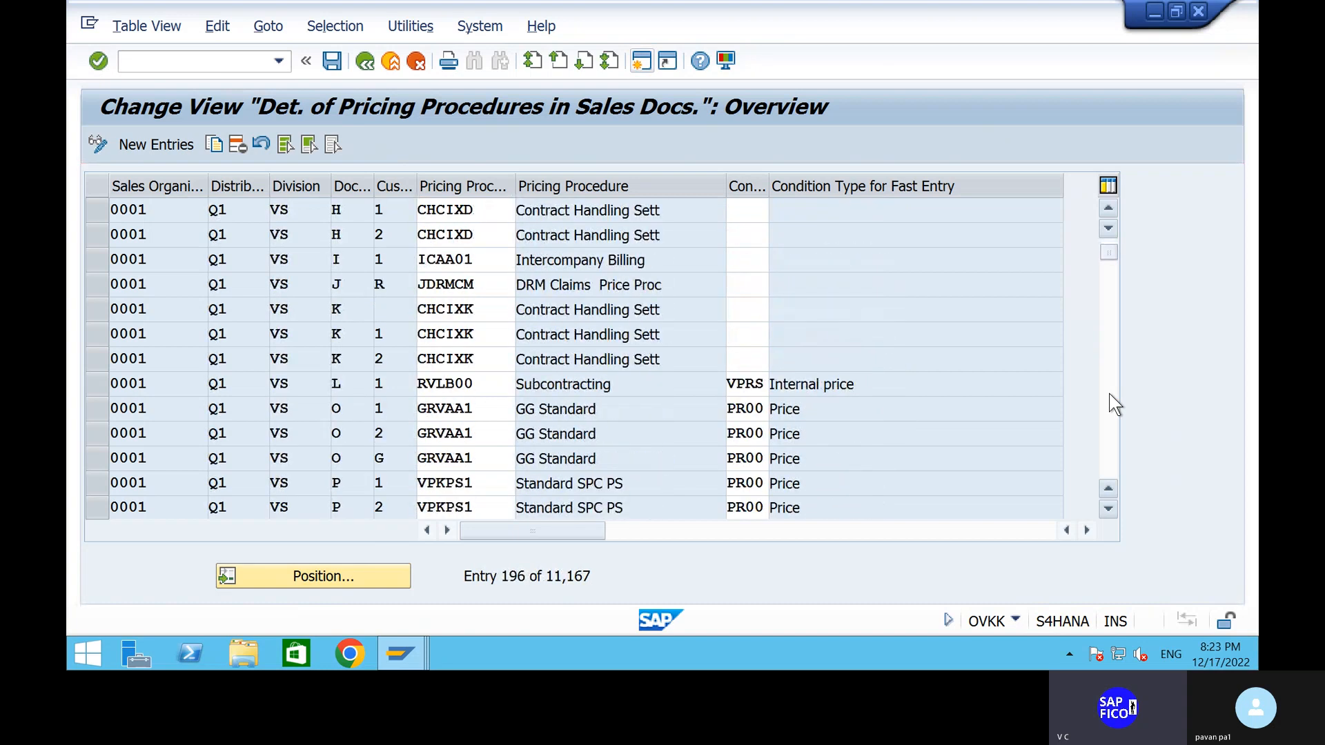
scroll(1111, 399, "down", 5)
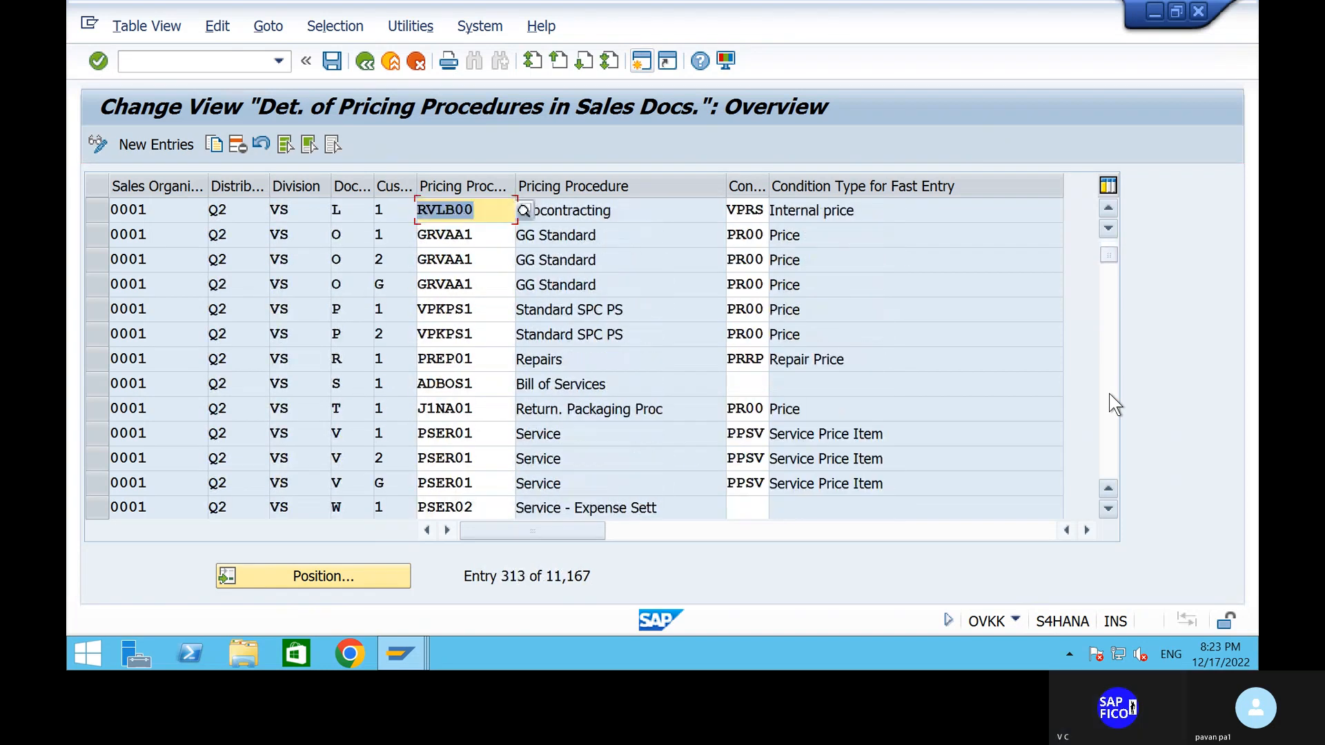
left_click(219, 62)
type("/N")
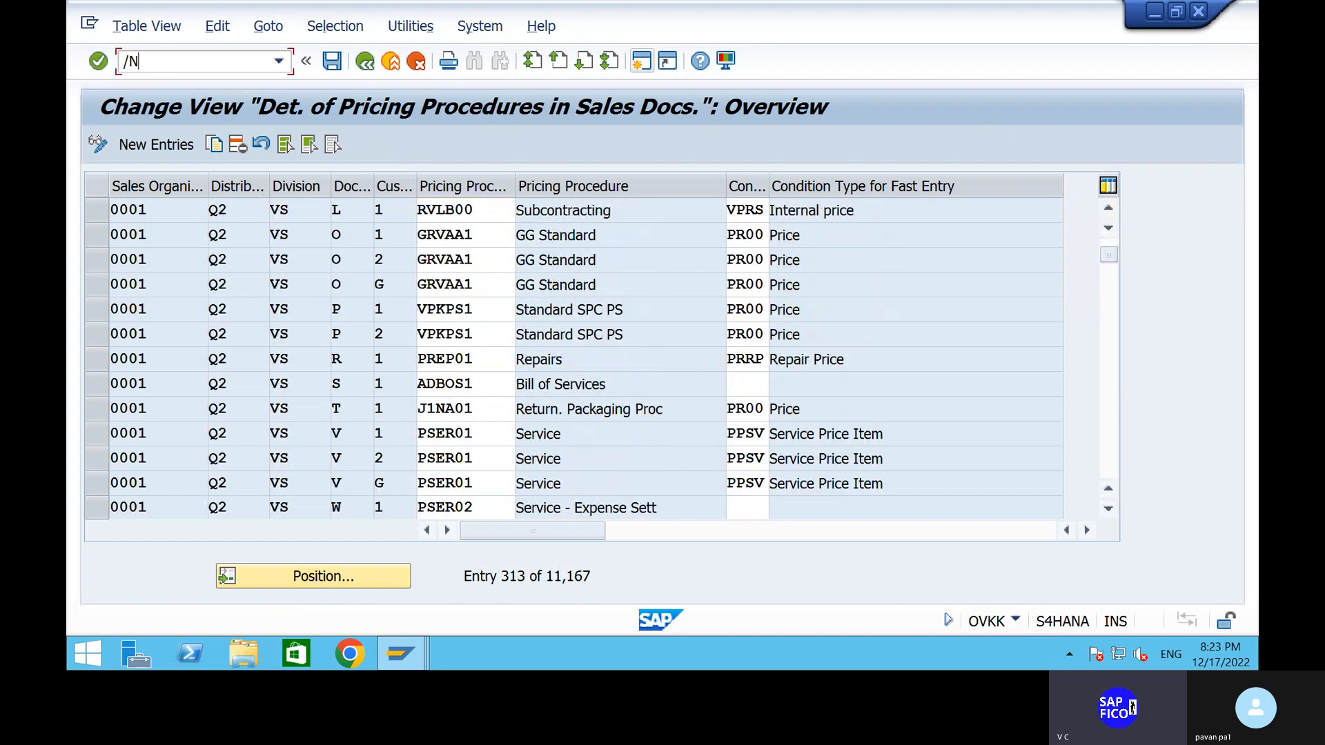
key("Return")
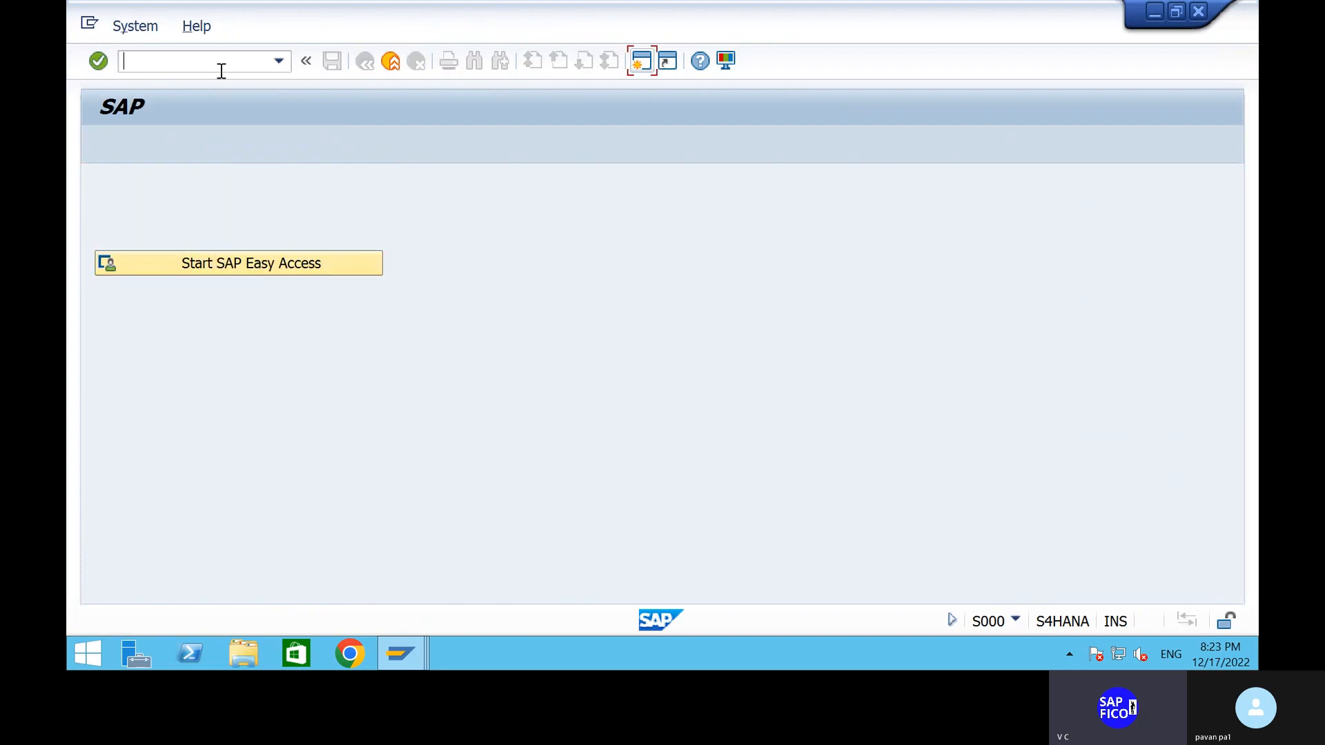
- View the VK11 entry screen for condition type PPR0 with key combination Material with release status, and leave with /N
type("VK11")
key("Return")
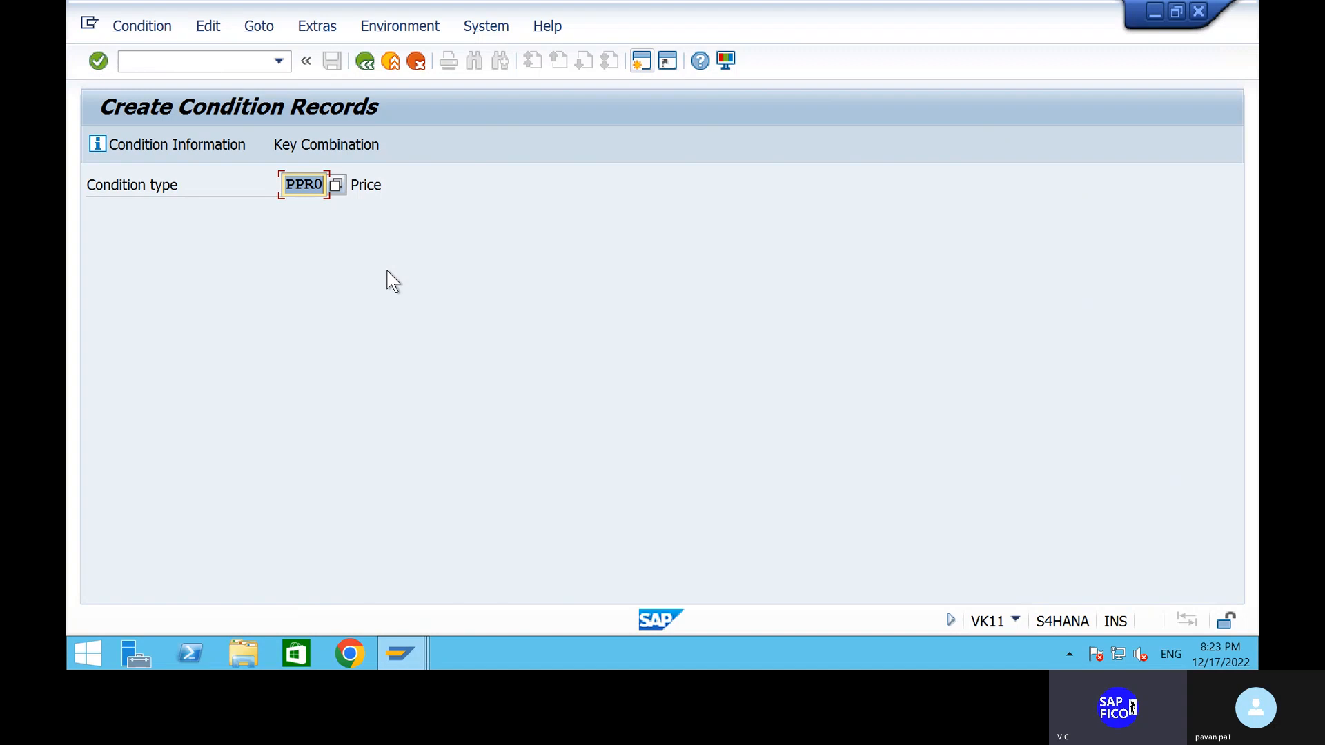
key("Return")
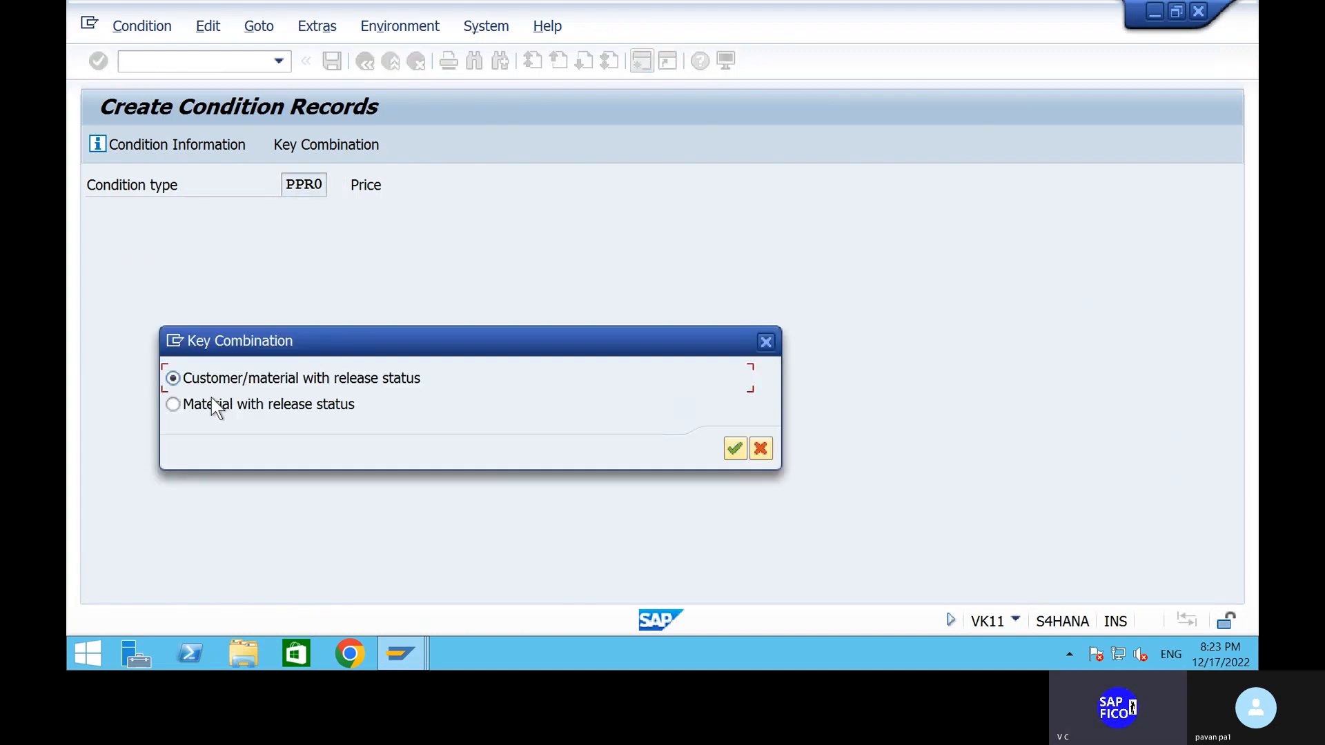
left_click(736, 450)
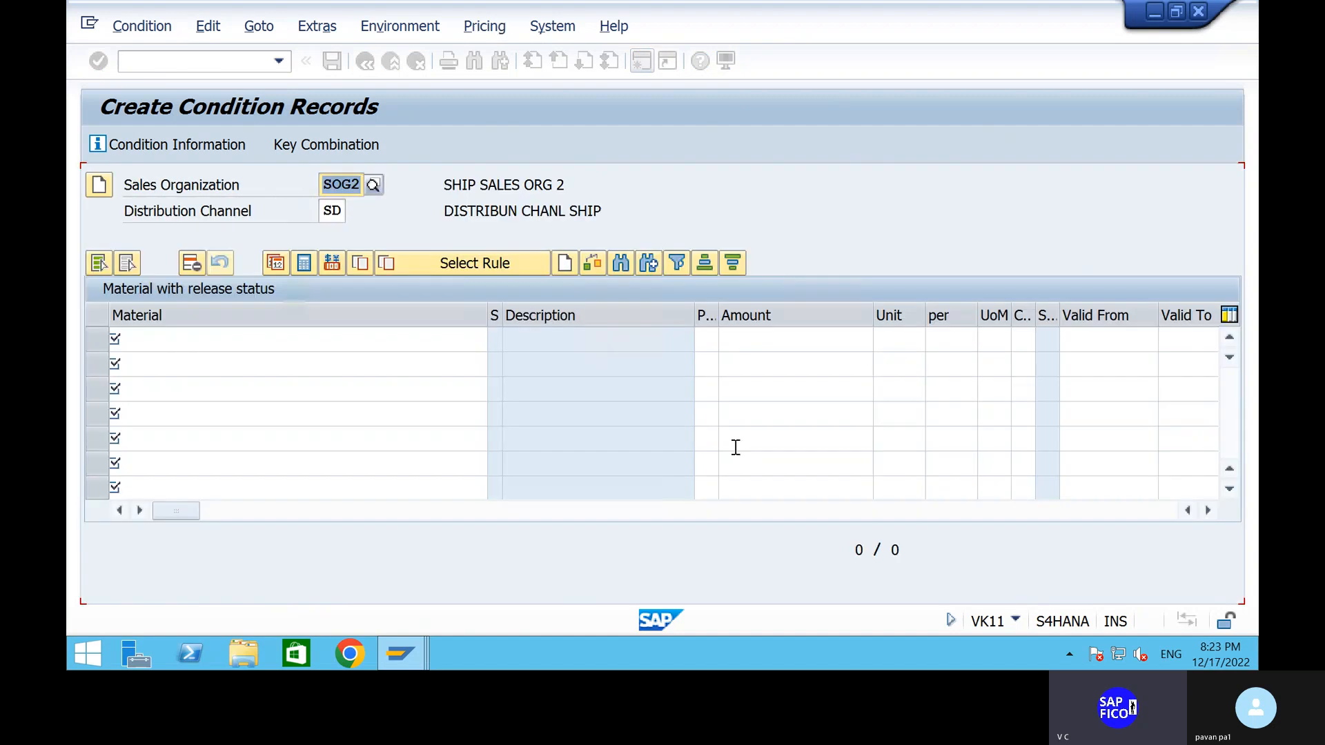
left_click(238, 60)
type("/N")
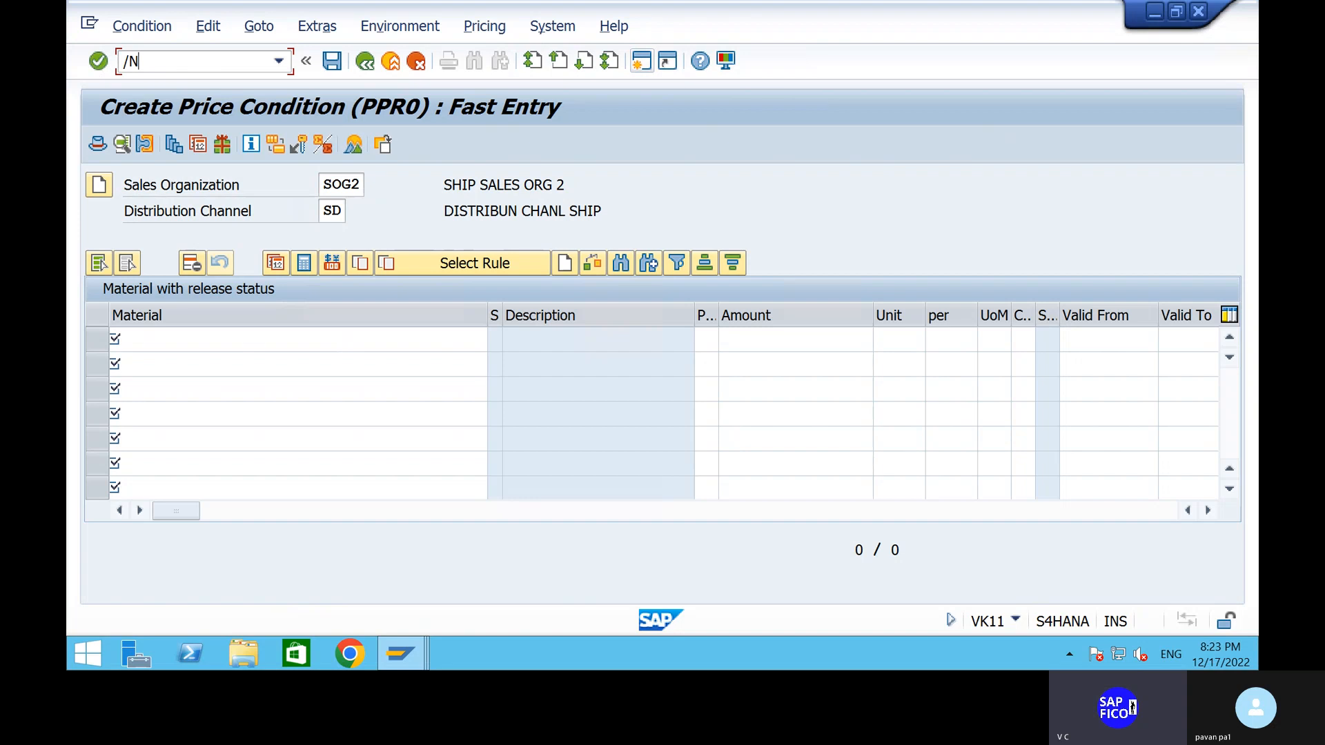
key("Return")
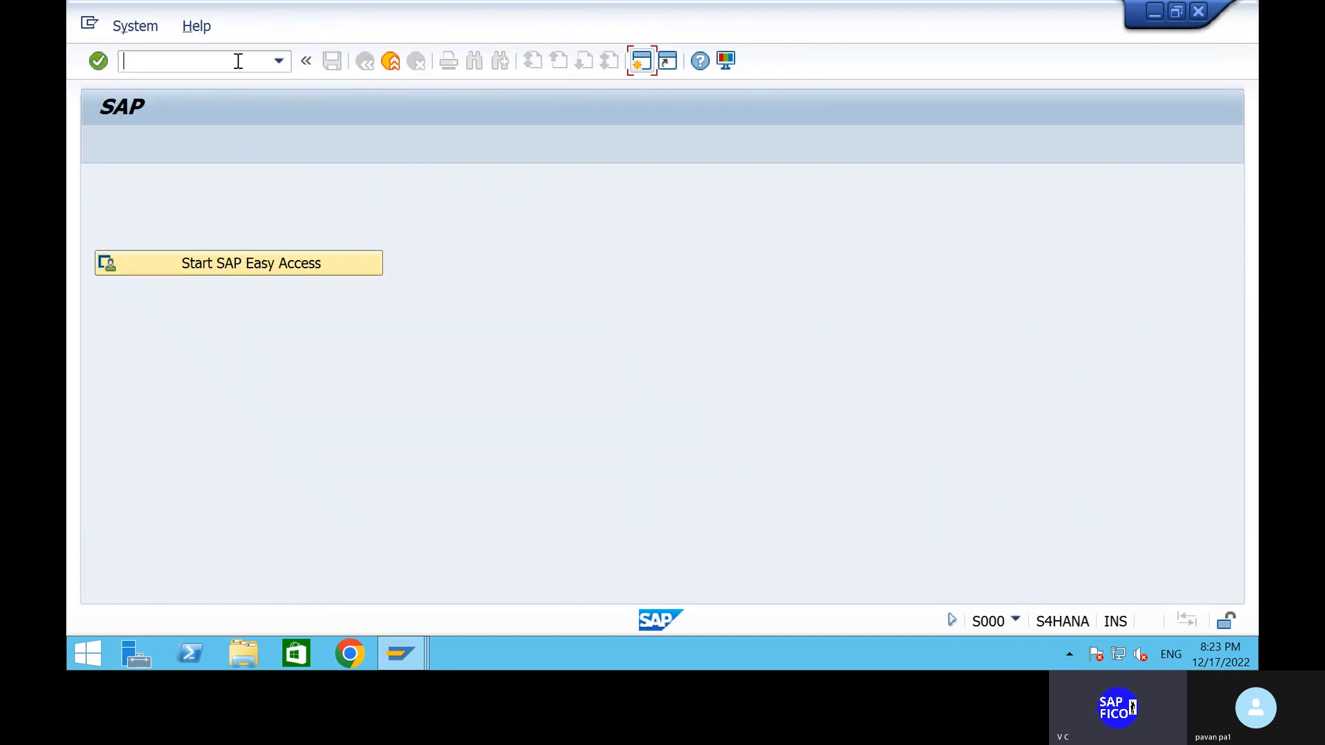
- Display the initial screen of the material change transaction MM02 and return to the start screen with /N
type("MM0")
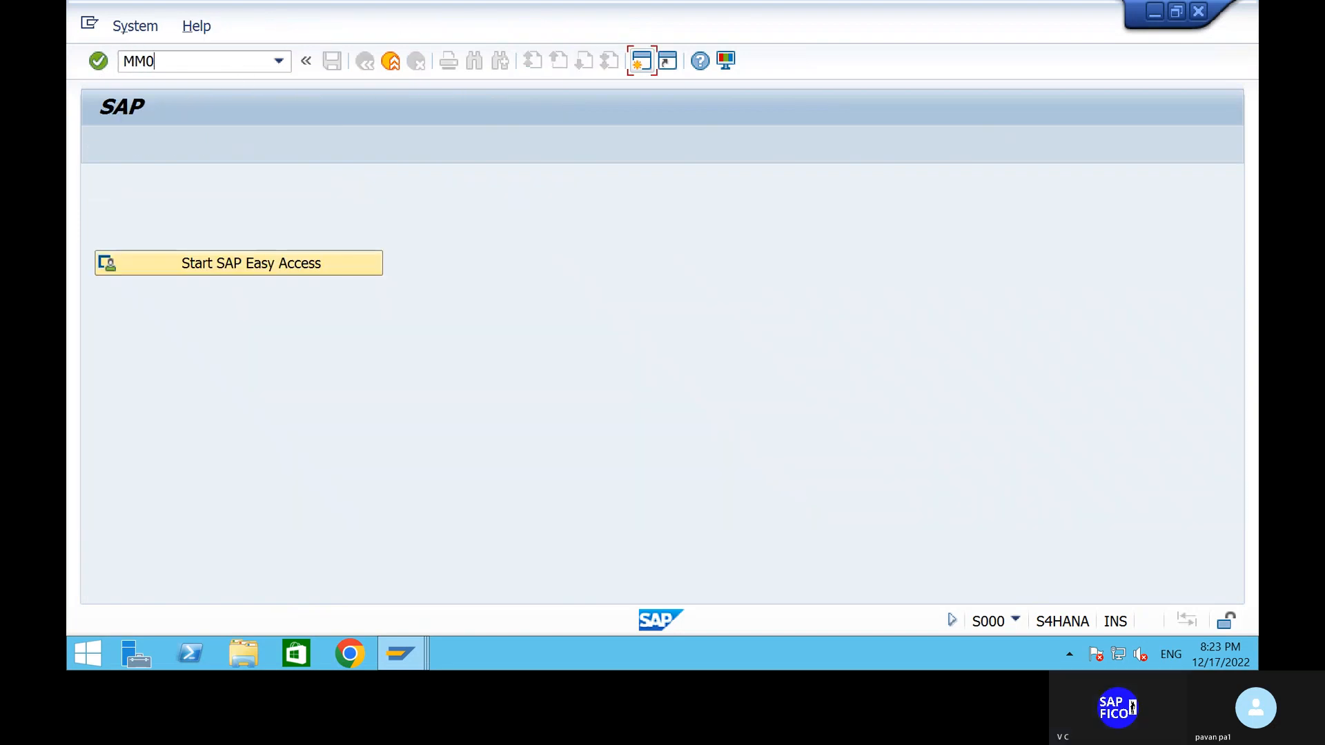
type("2")
key("Return")
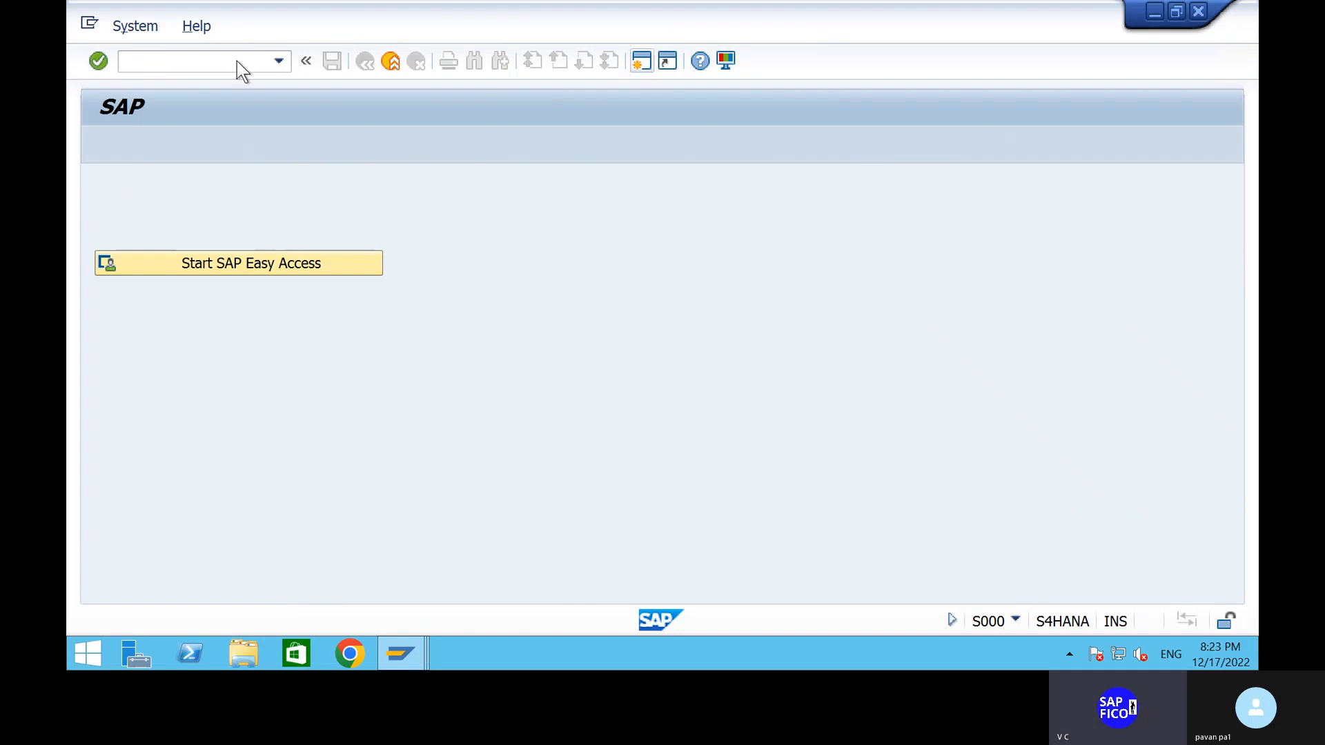
type("/")
left_click(187, 61)
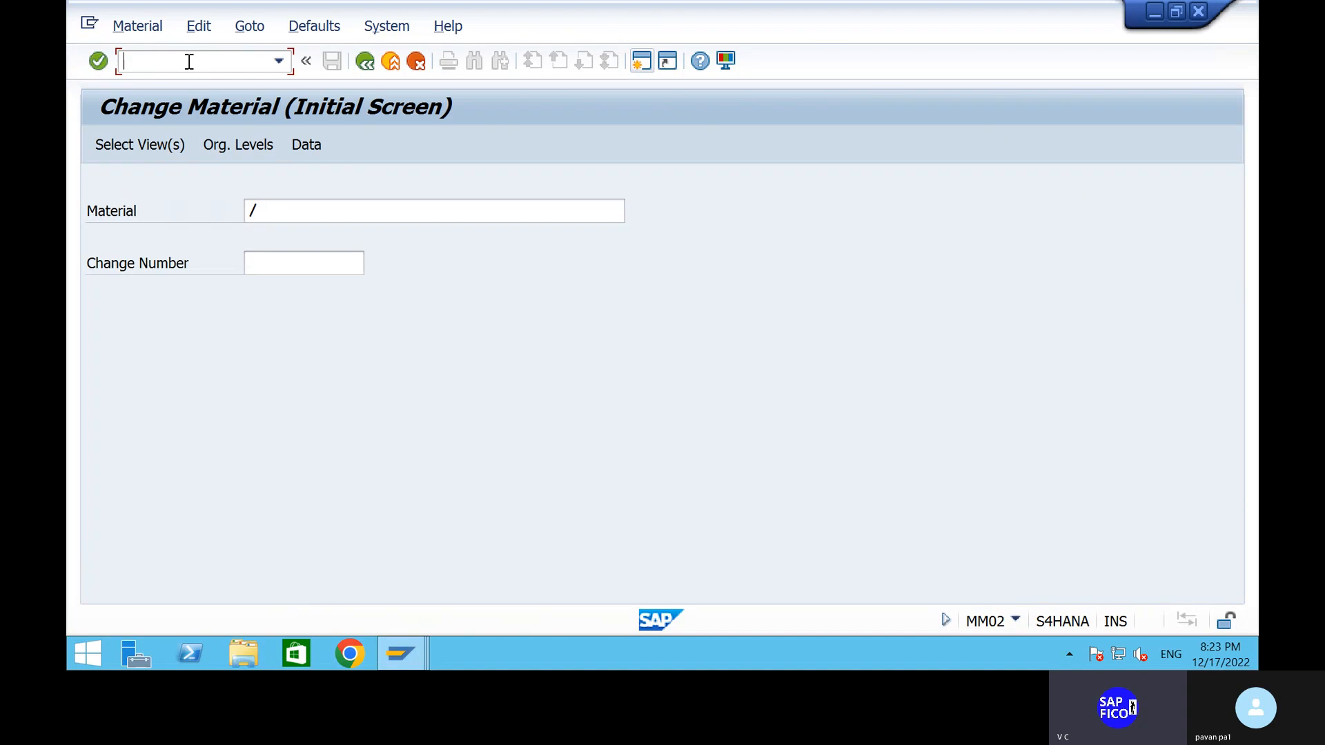
type("/N")
key("Return")
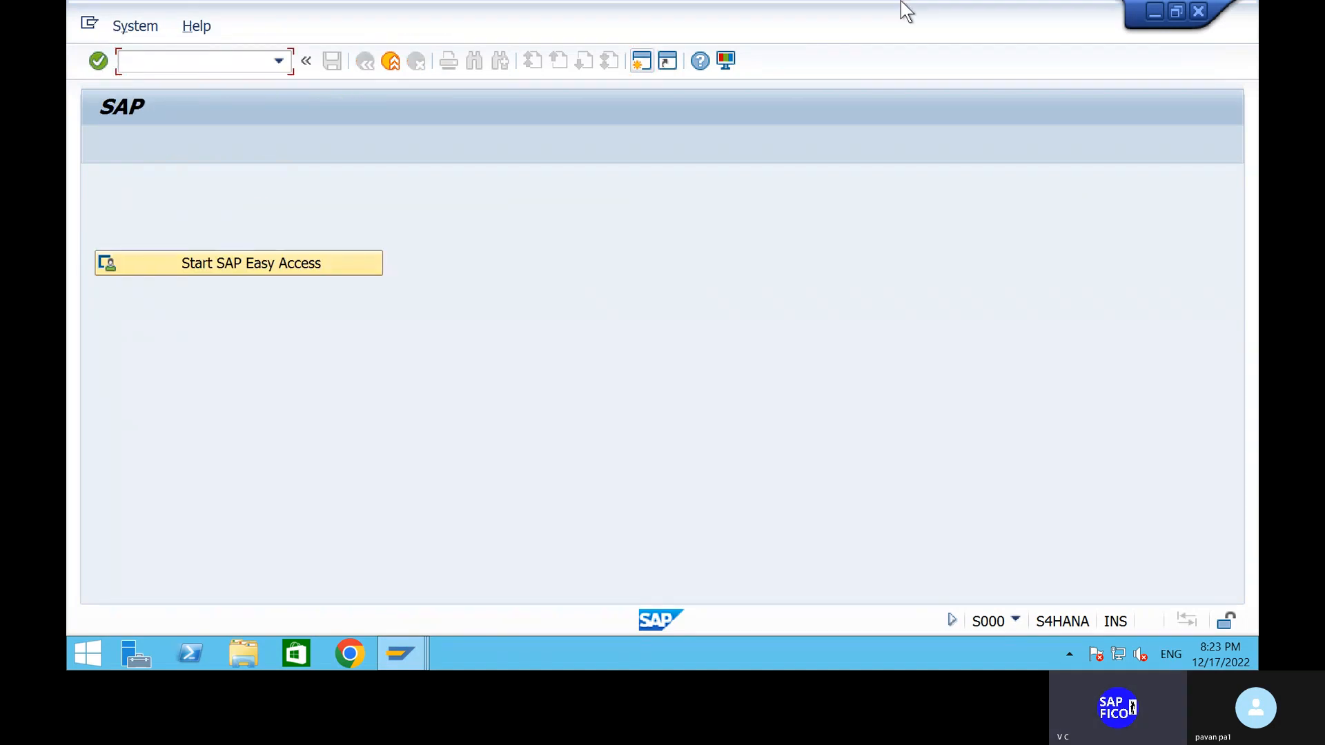
- Switch to the Word document FI SD INTEGRATION (3) and review the sales configuration list and the testing flows
mouse_move(813, 12)
left_click(915, 11)
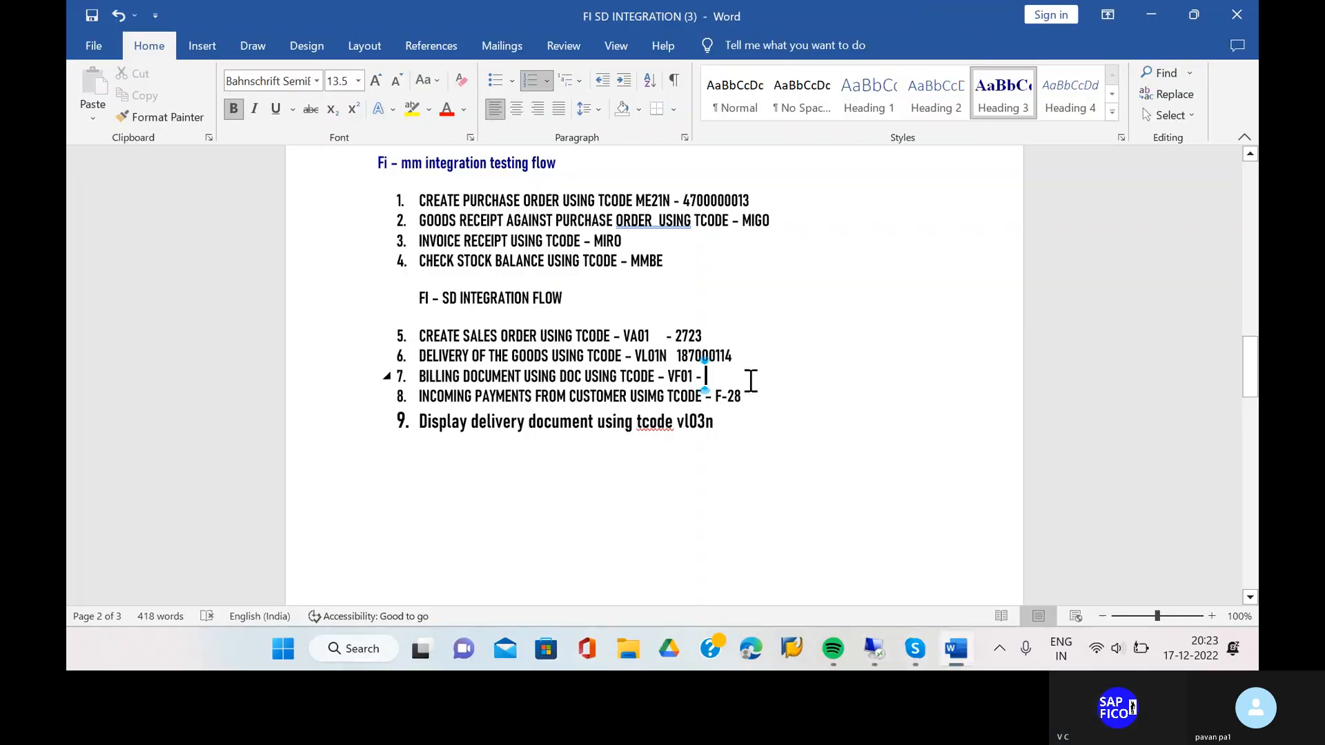
scroll(751, 381, "up", 2)
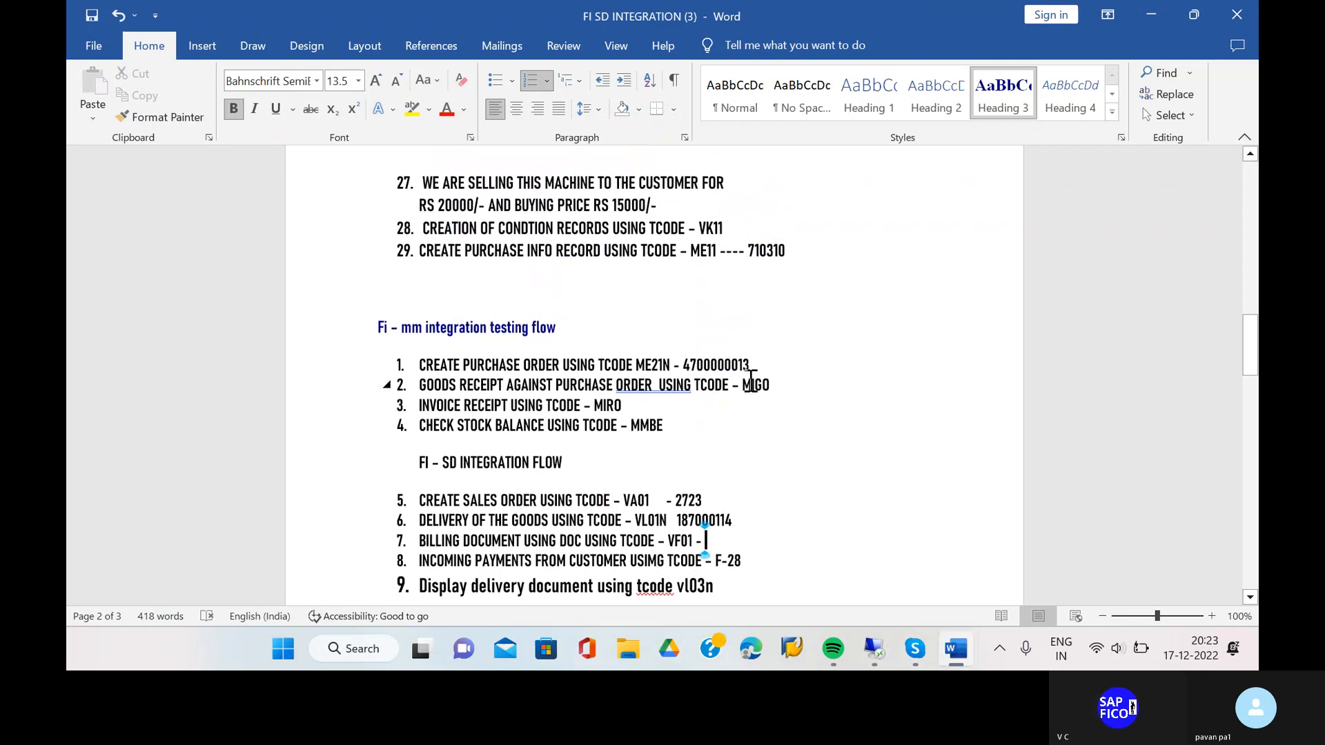
scroll(751, 381, "up", 2)
scroll(750, 381, "up", 12)
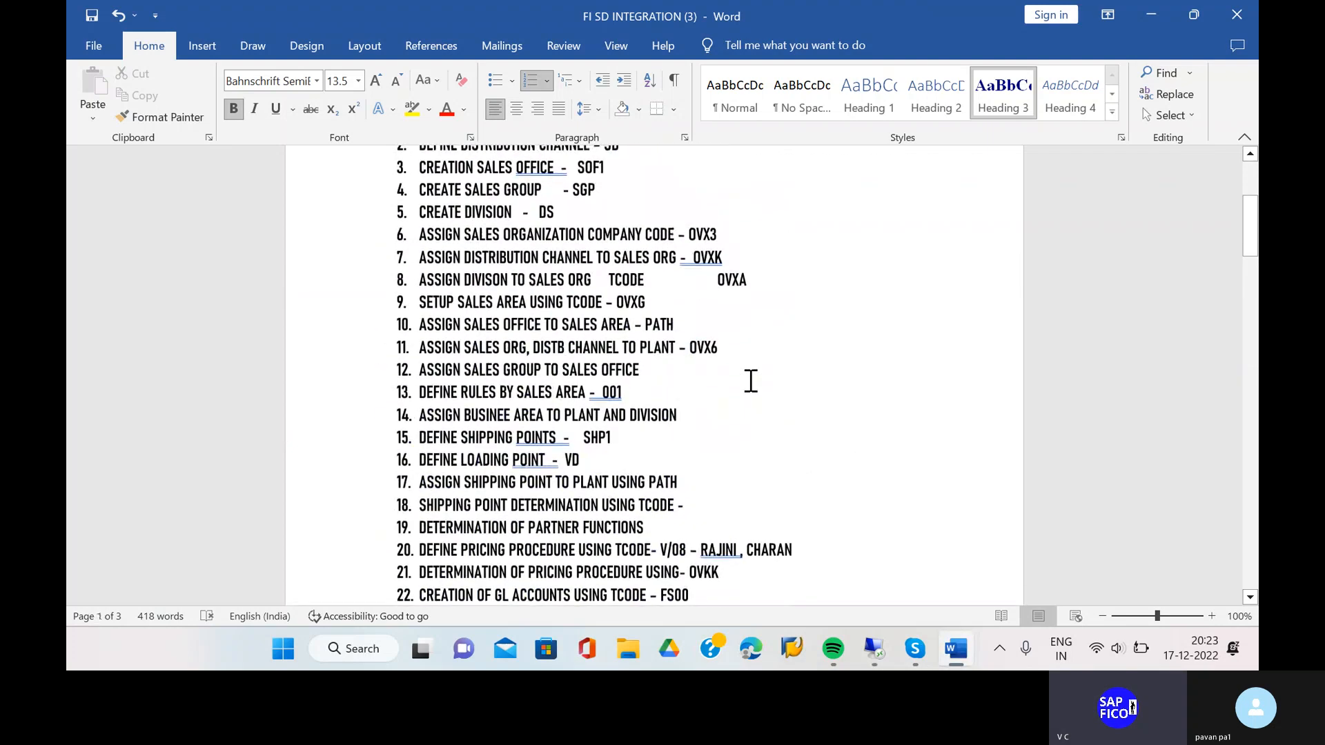
scroll(751, 381, "down", 12)
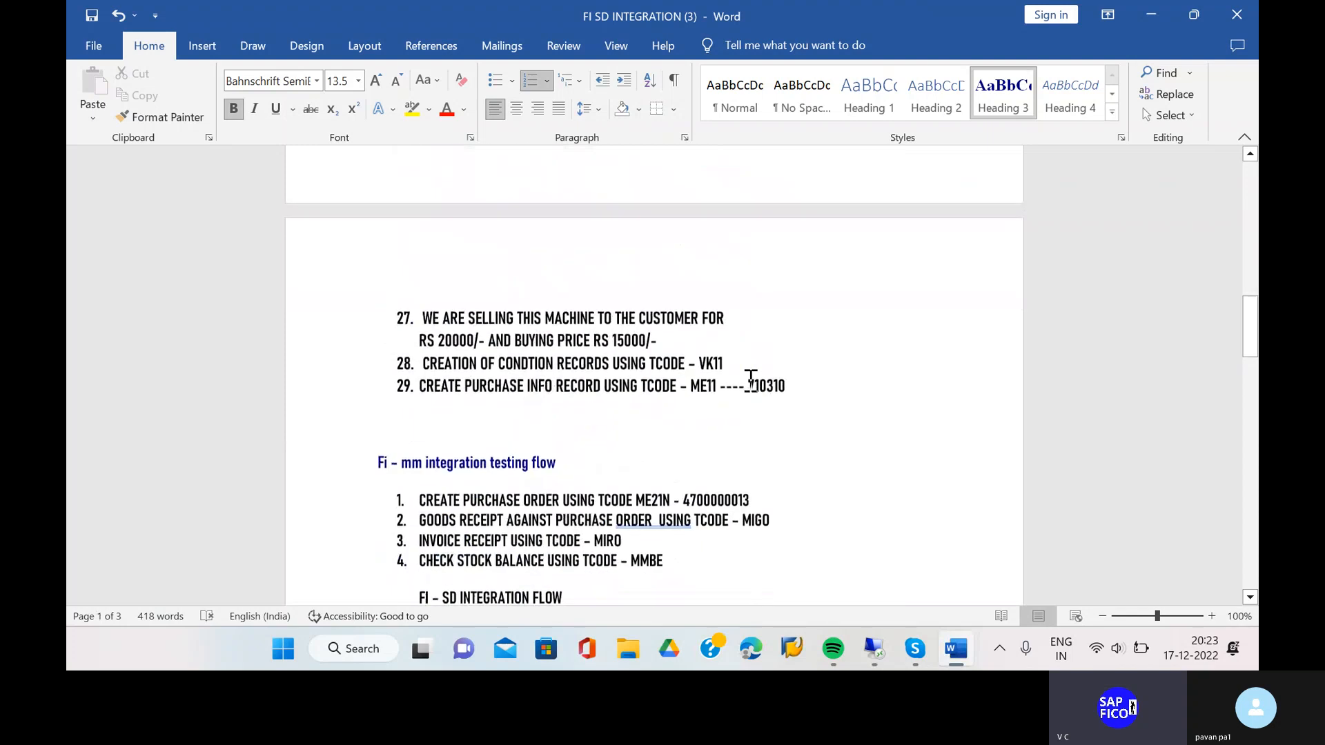
scroll(751, 381, "up", 5)
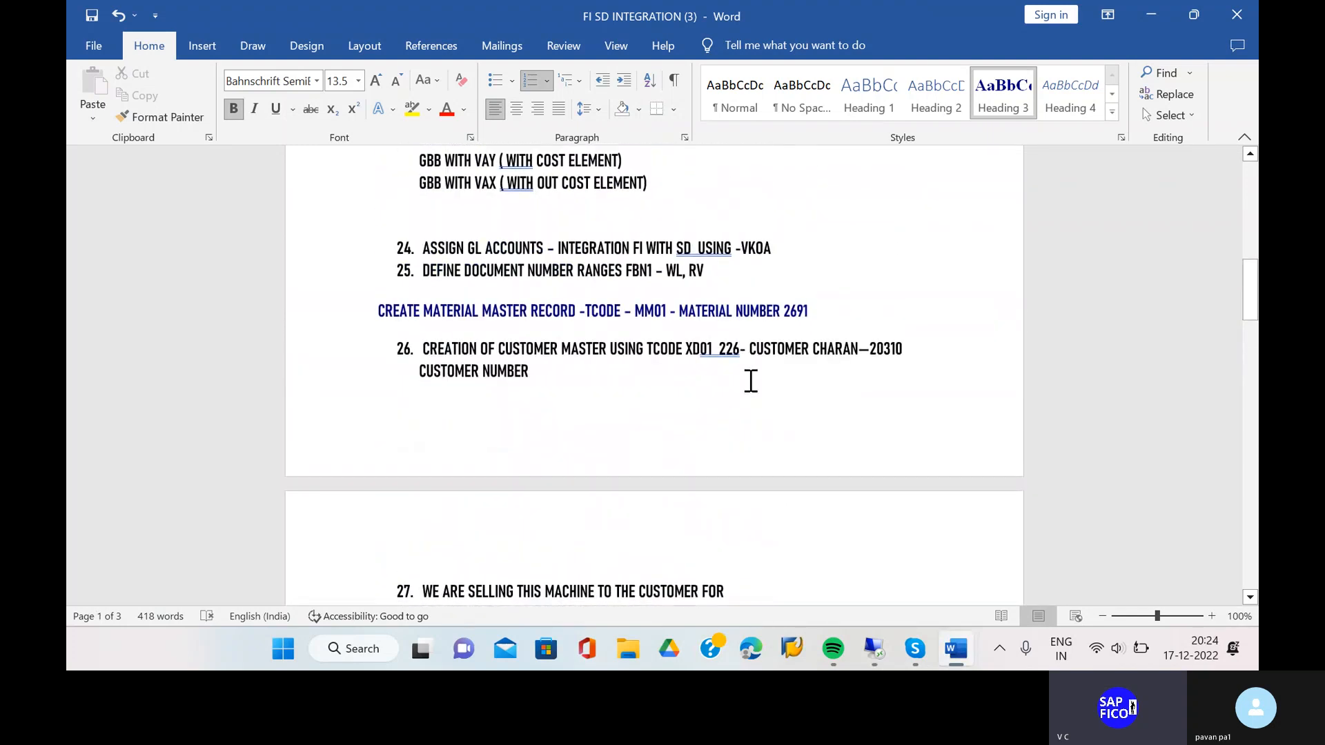
- Review the document's account assignment items for OBYC and VKOA, along with the number range, master data and condition record items
scroll(751, 381, "up", 4)
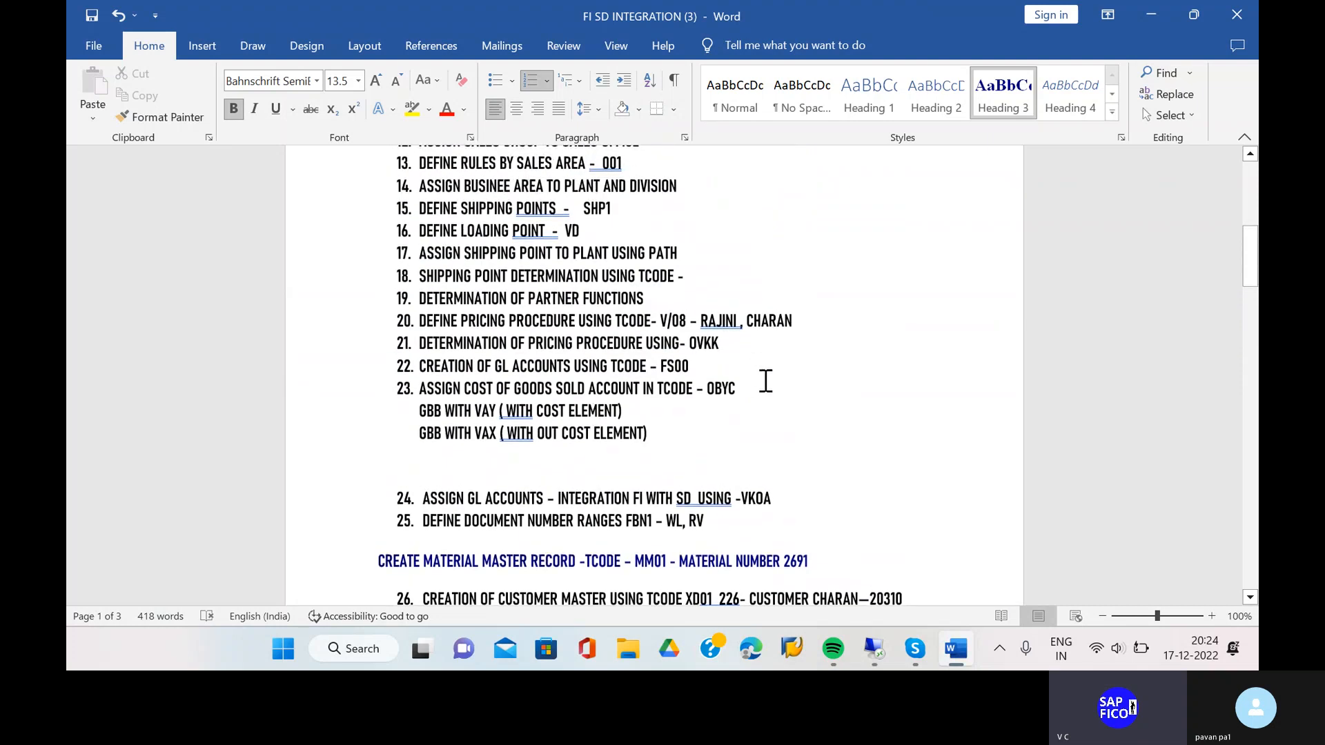
left_click(766, 381)
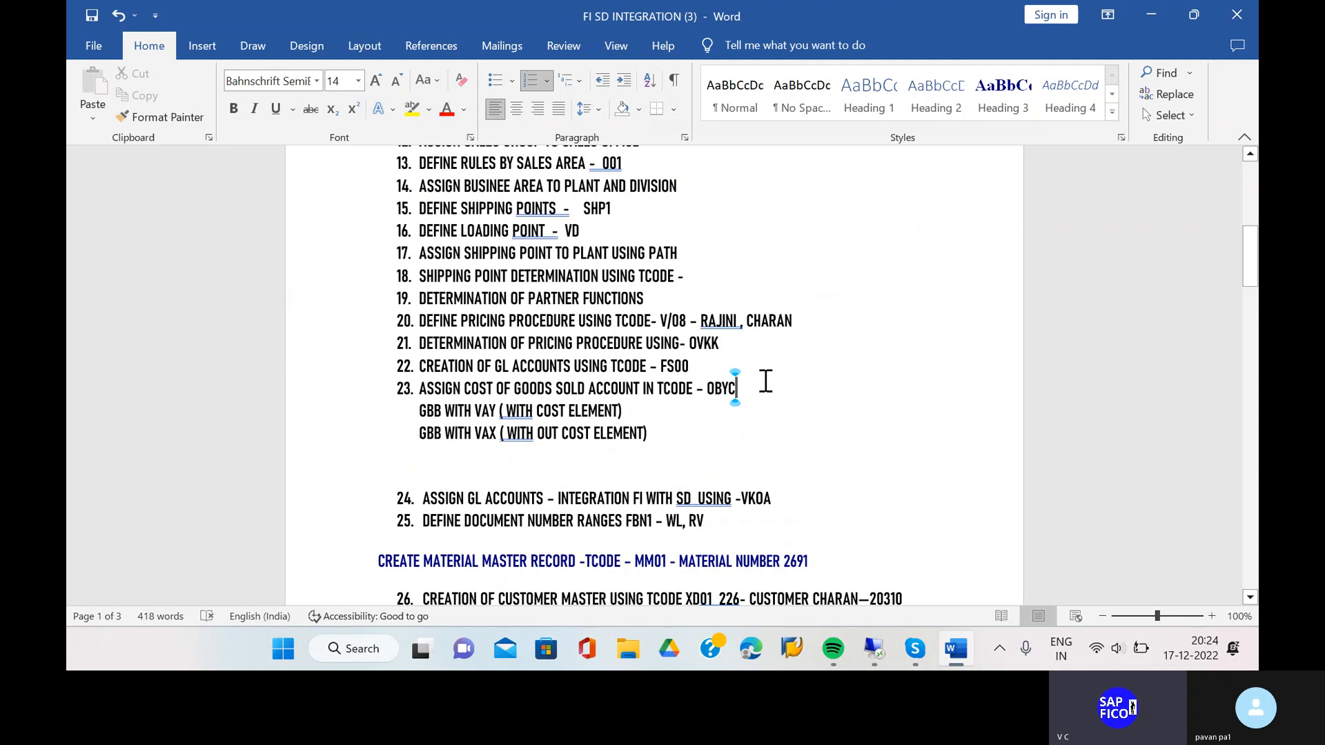
scroll(745, 412, "down", 5)
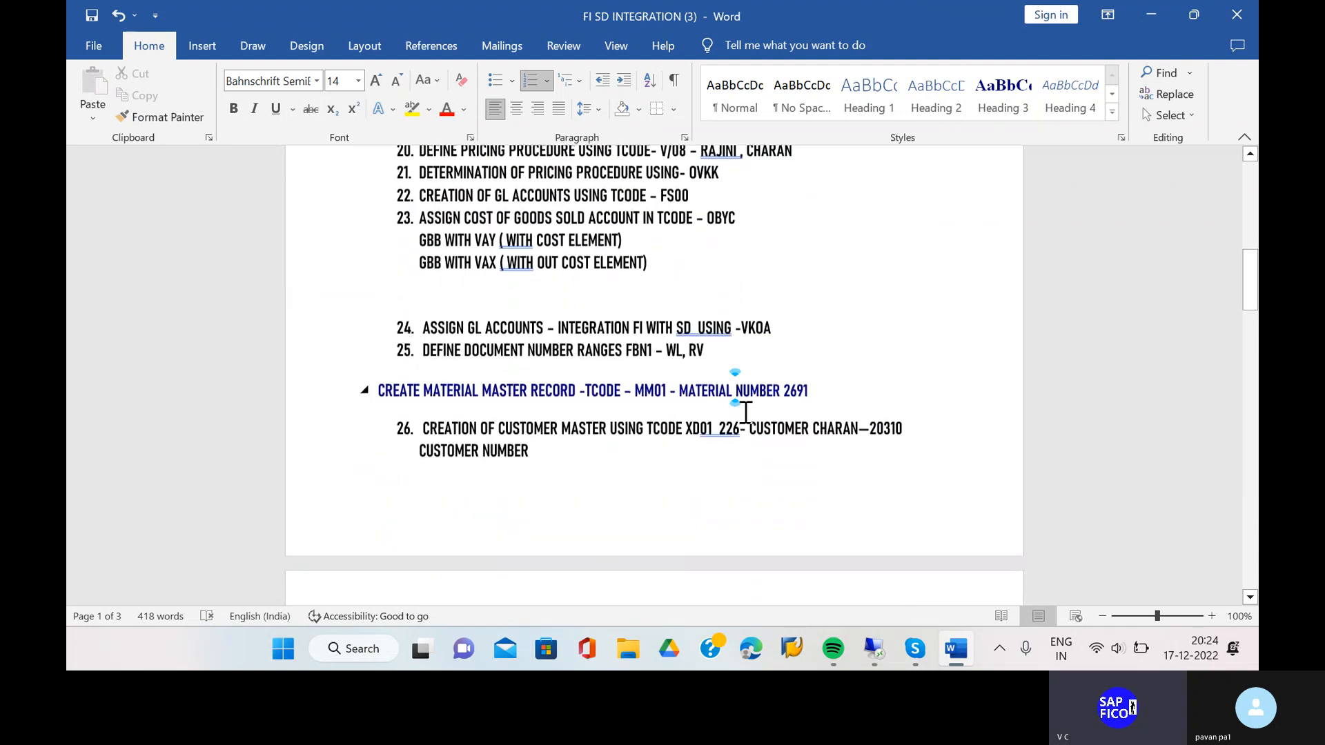
scroll(745, 412, "down", 1)
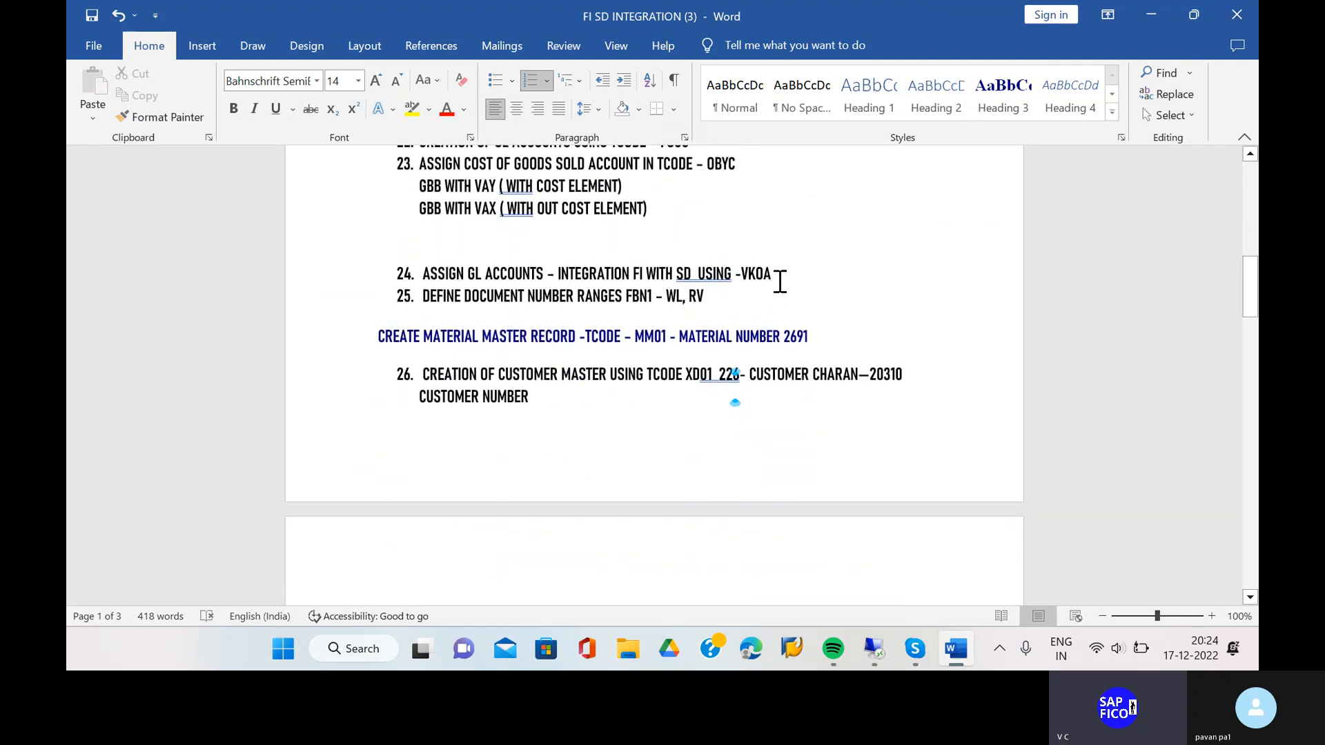
left_click(785, 258)
scroll(736, 365, "down", 3)
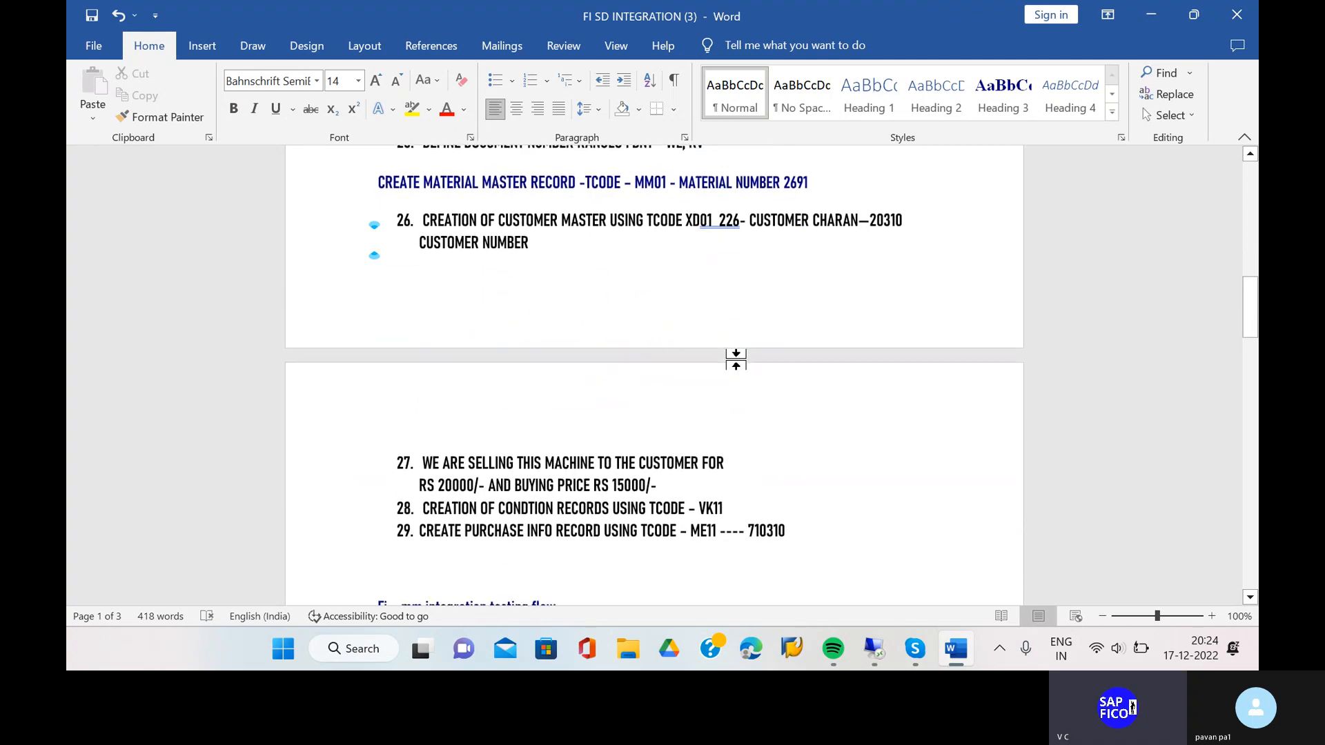
scroll(735, 359, "up", 3)
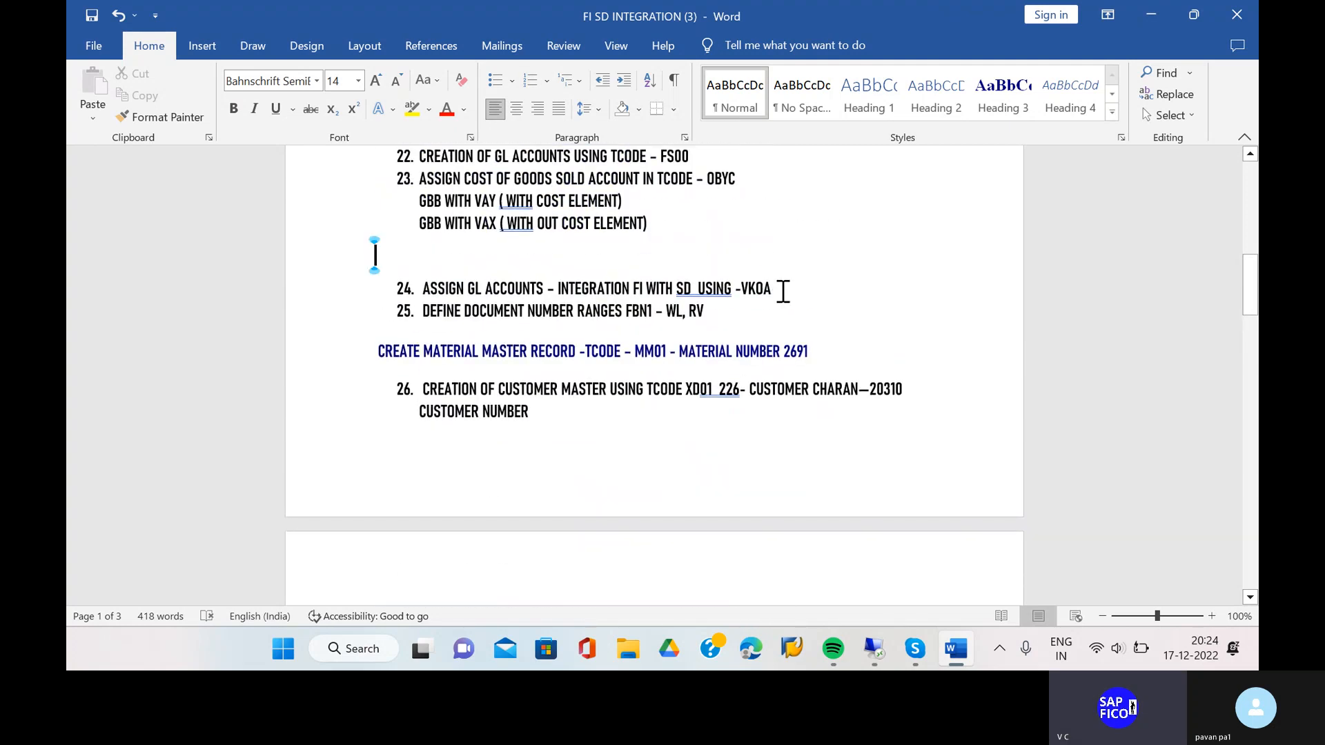
- Switch to the SAP session and open the G/L account assignment transaction VKOA
left_click(874, 649)
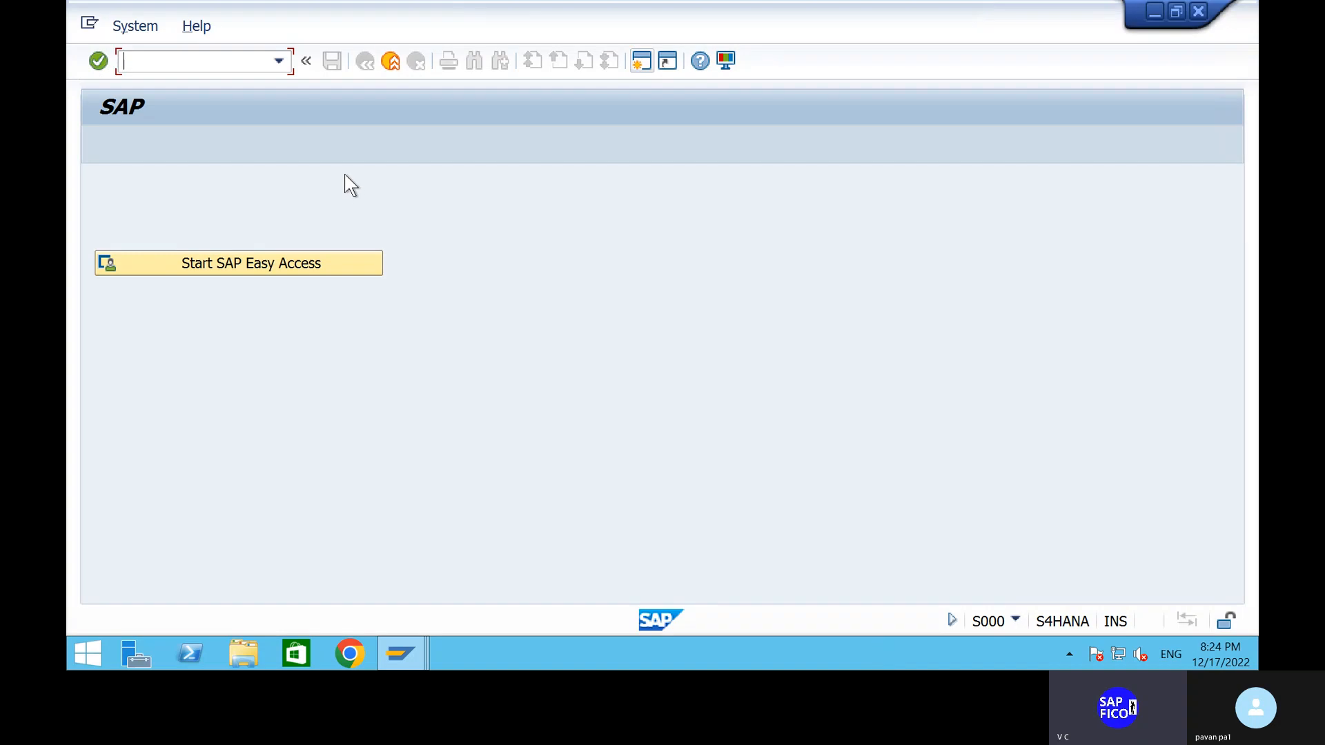
type("VK02")
key("Return")
type("VK")
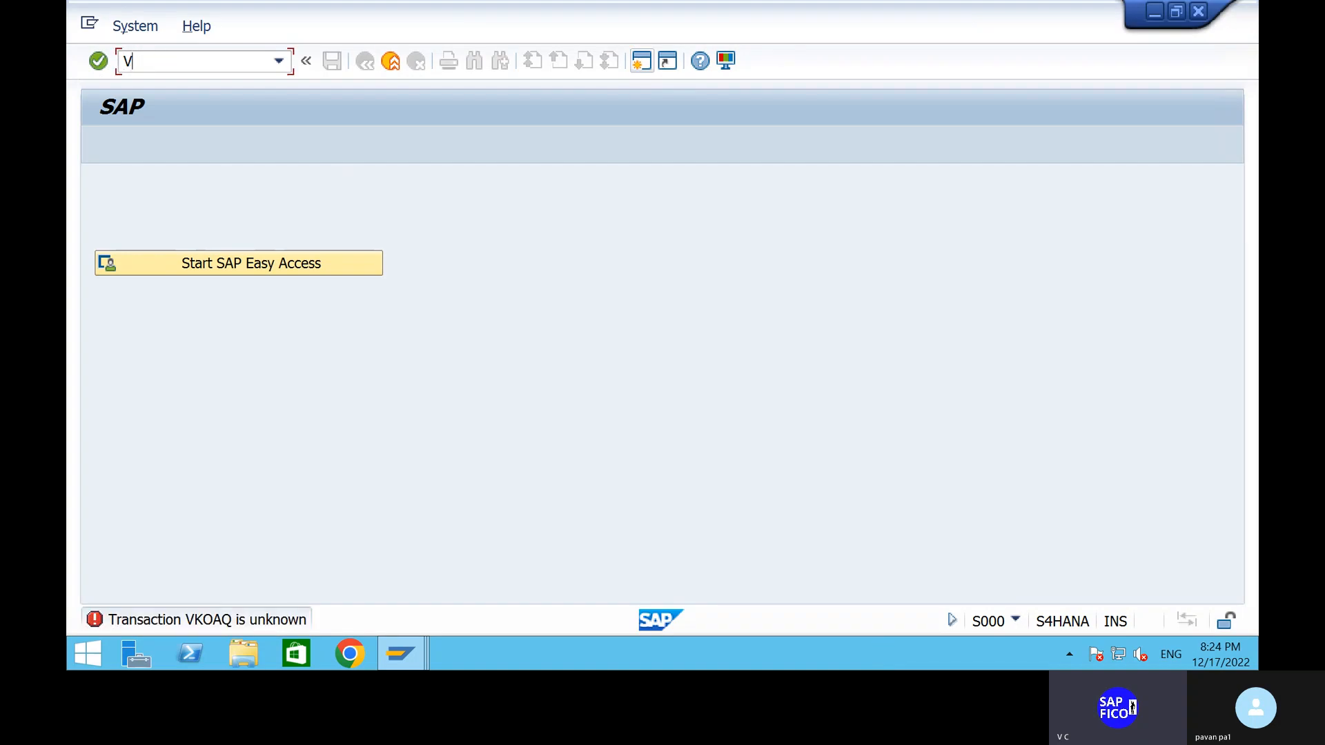
type("OA")
key("Return")
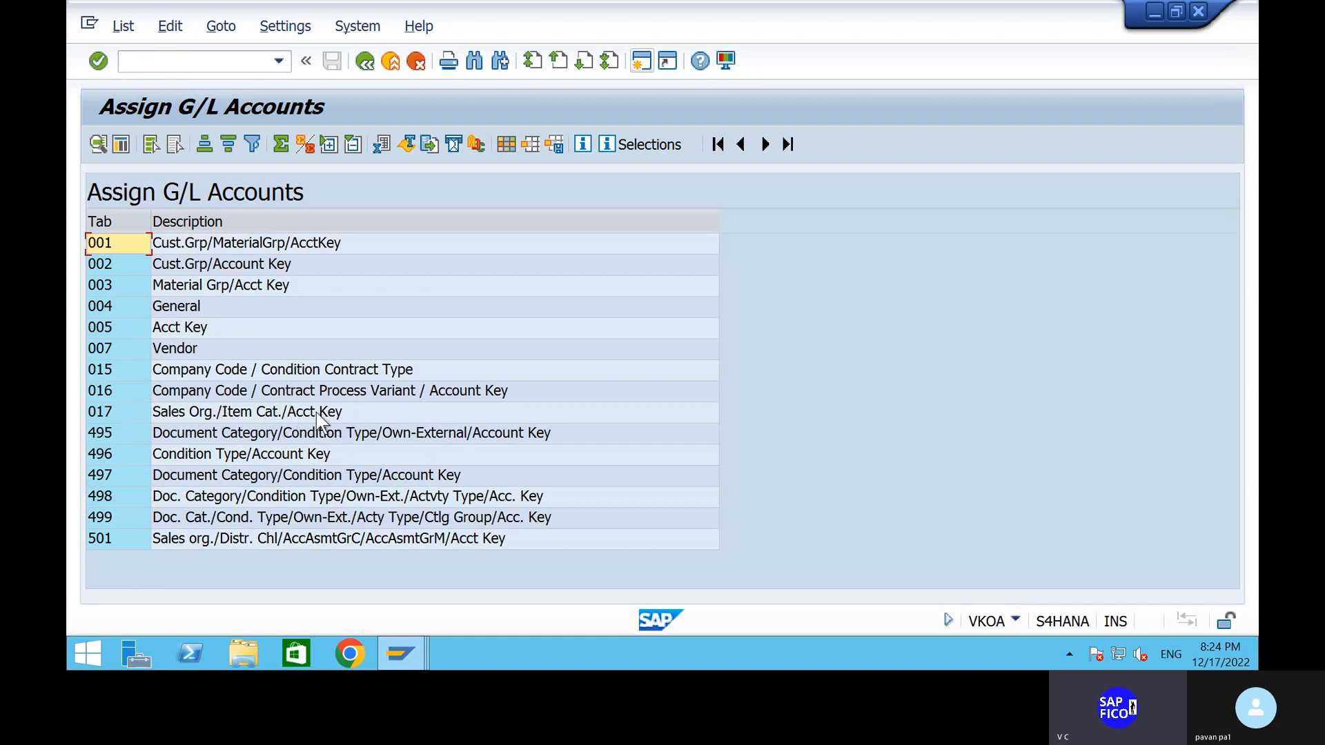
- View the Acct Key assignment table 005 and return to the list of G/L account assignment tables
left_click(137, 330)
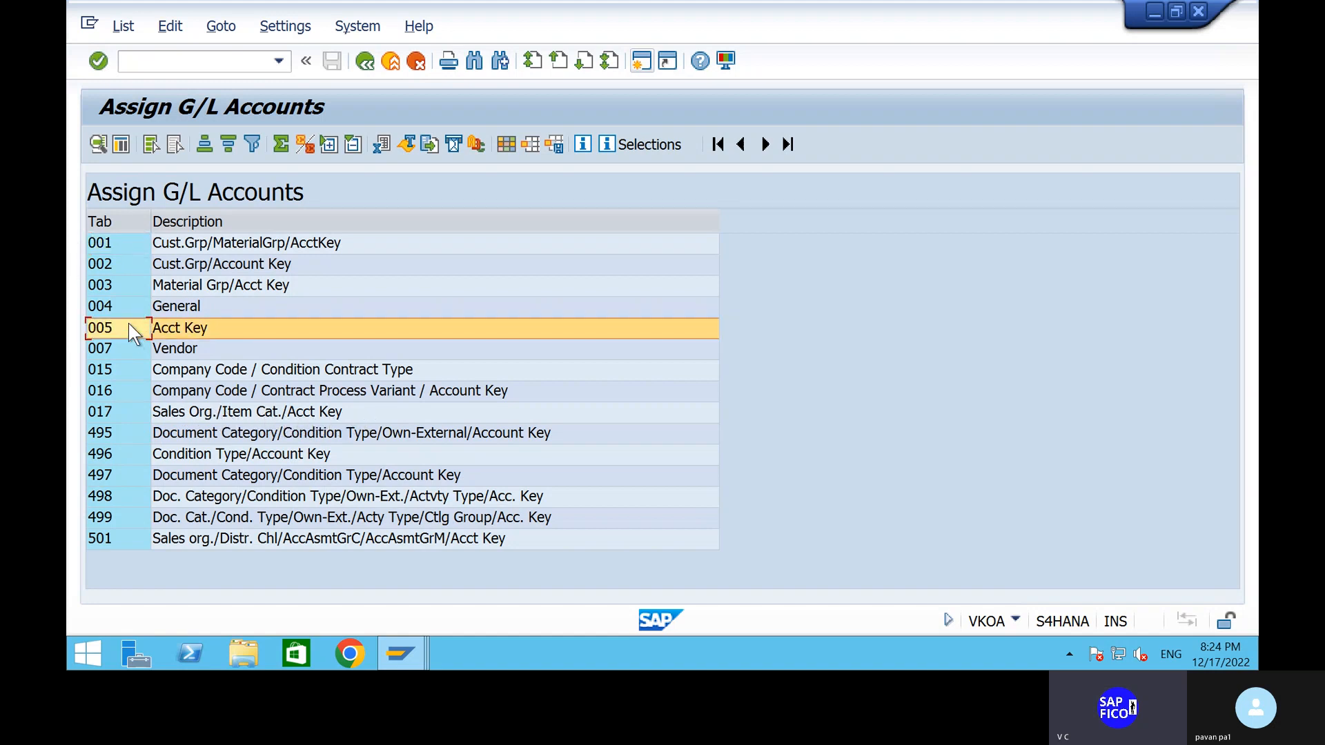
double_click(127, 320)
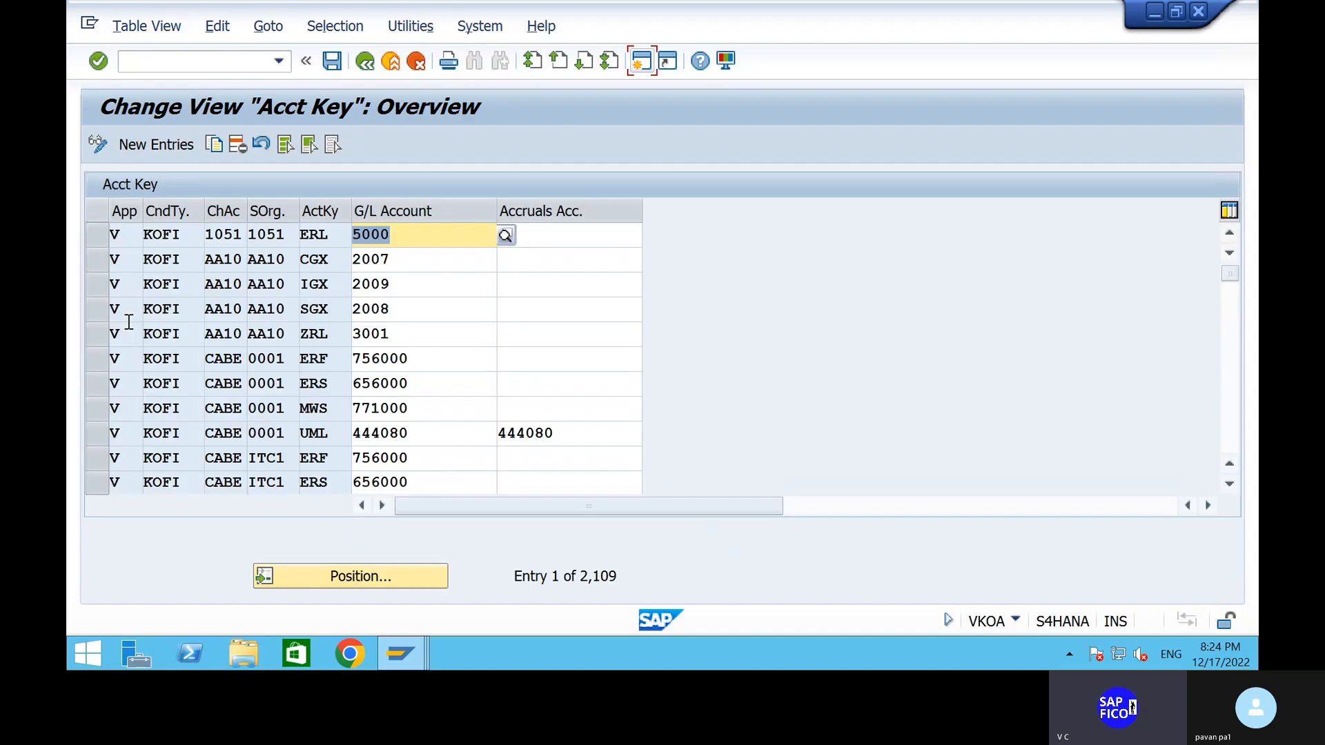
left_click(370, 68)
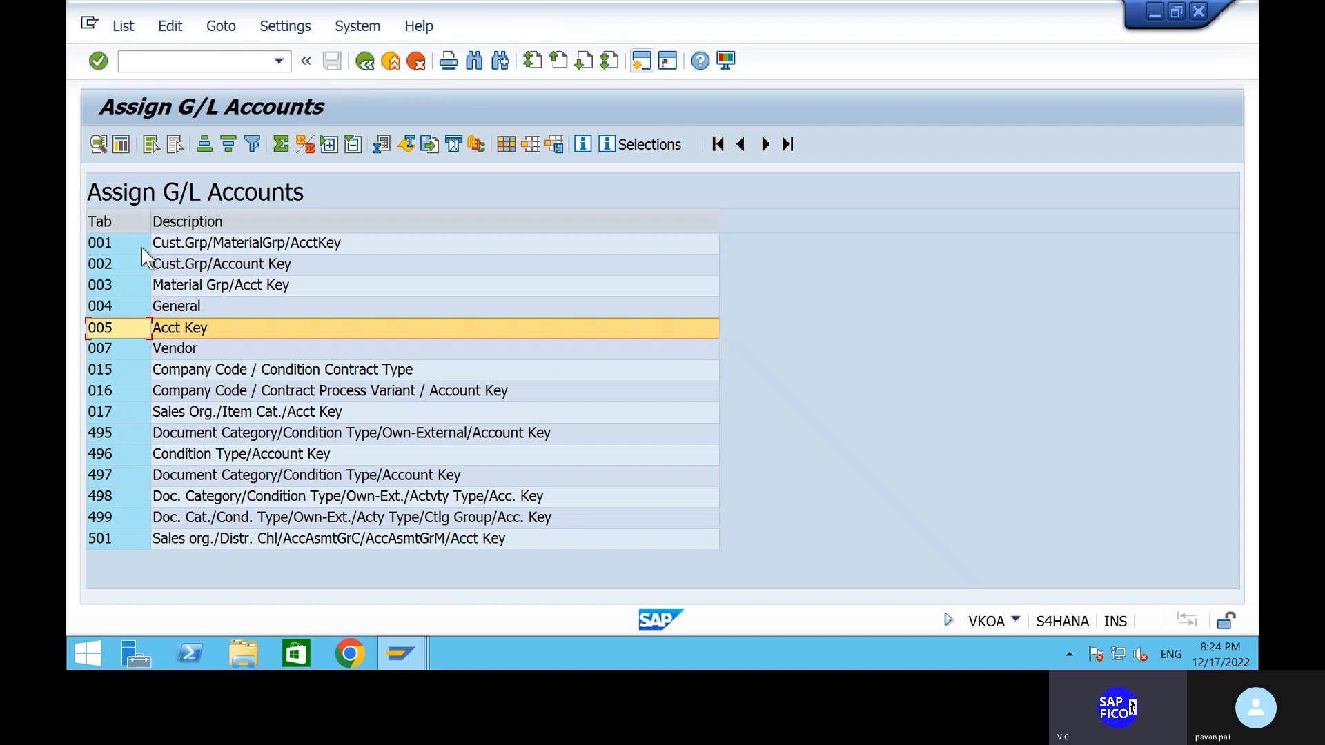
- View table 017 Sales Org./Item Cat./Acct Key, check the entry for chart of accounts SHOC and sales organization SOG2, and return to the table list
double_click(133, 414)
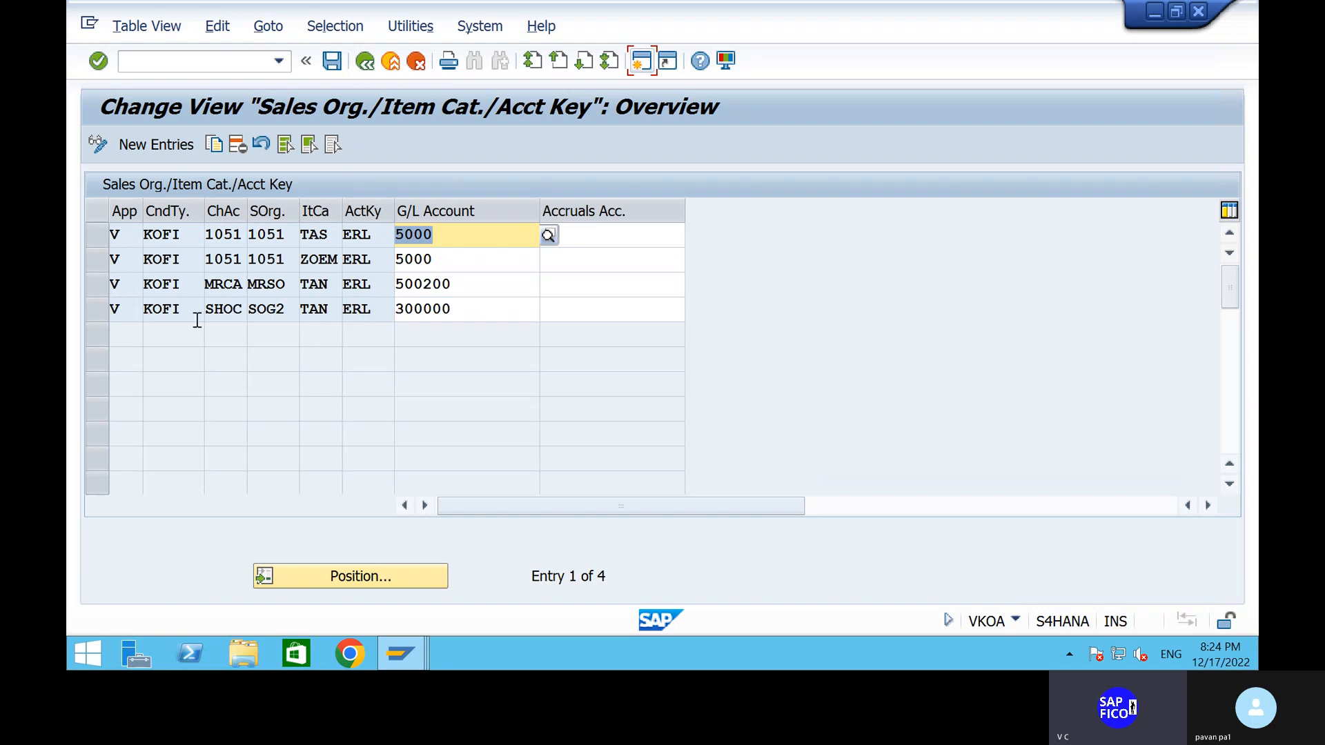
left_click(101, 313)
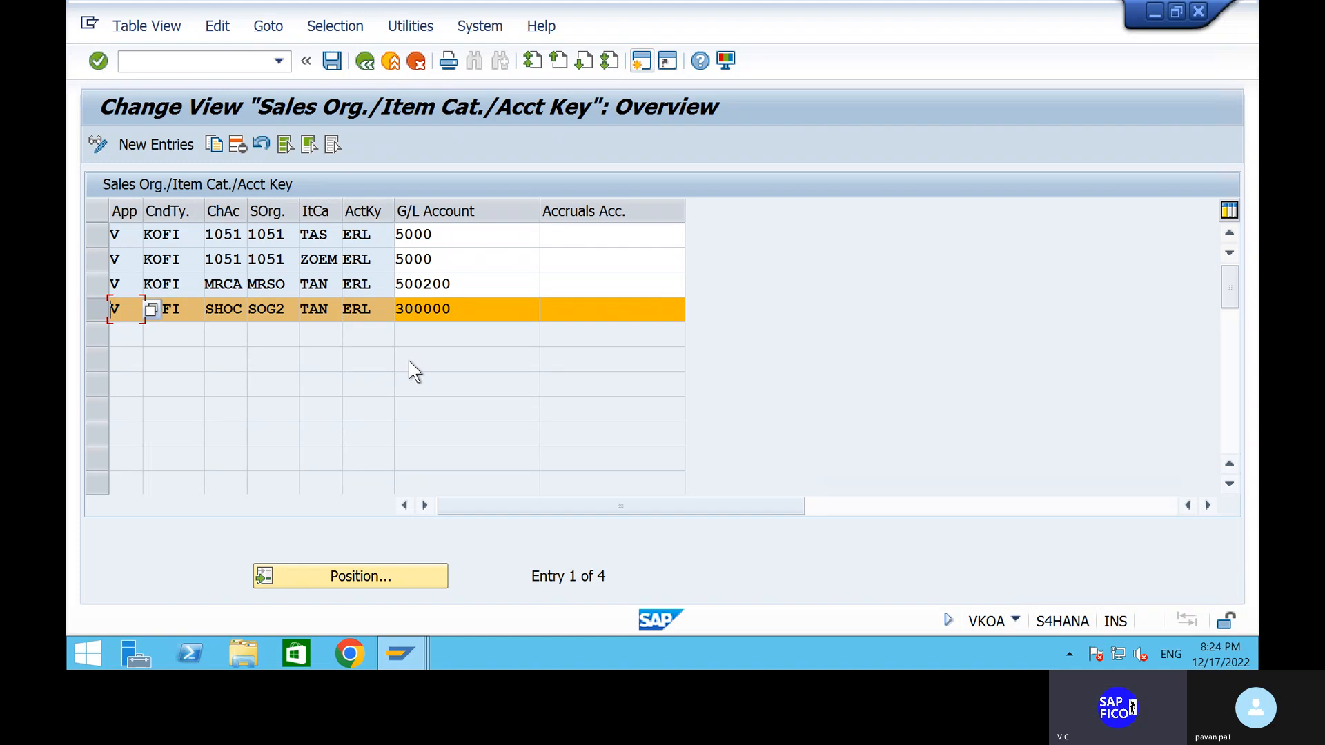
left_click(98, 308)
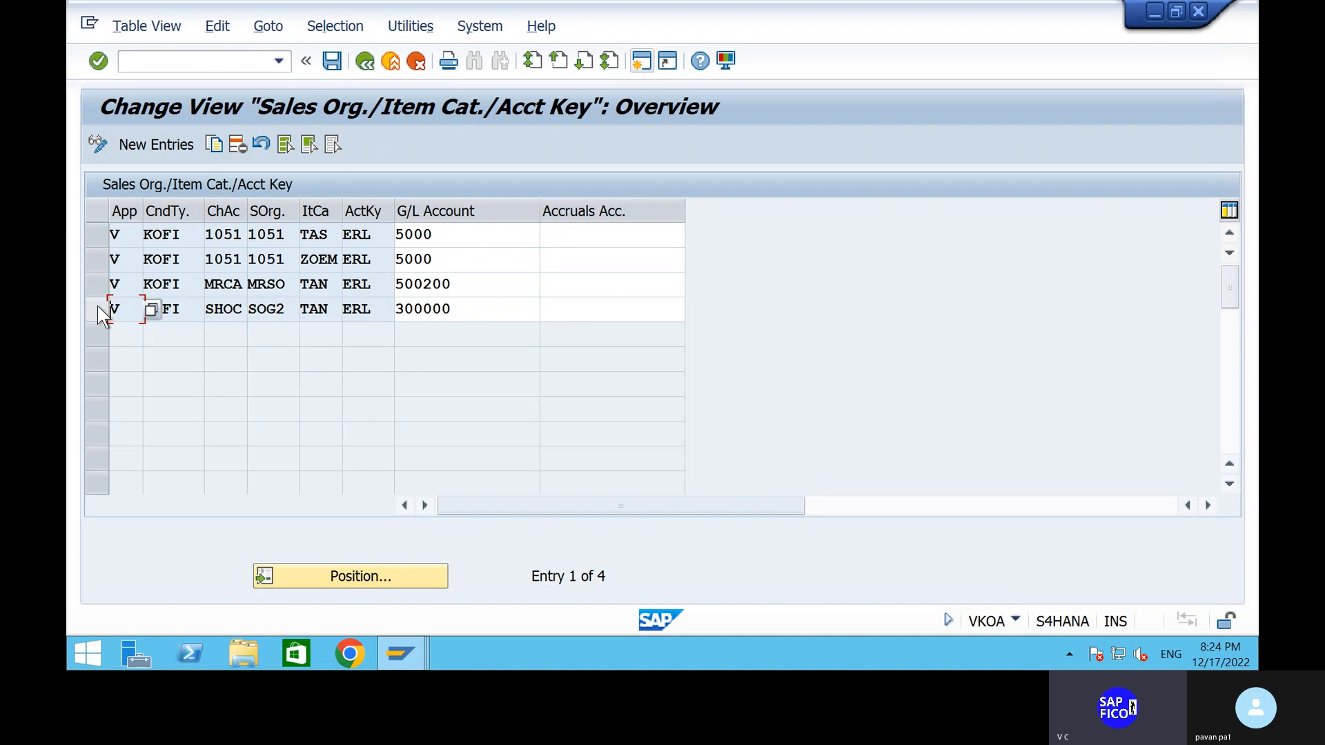
left_click(368, 59)
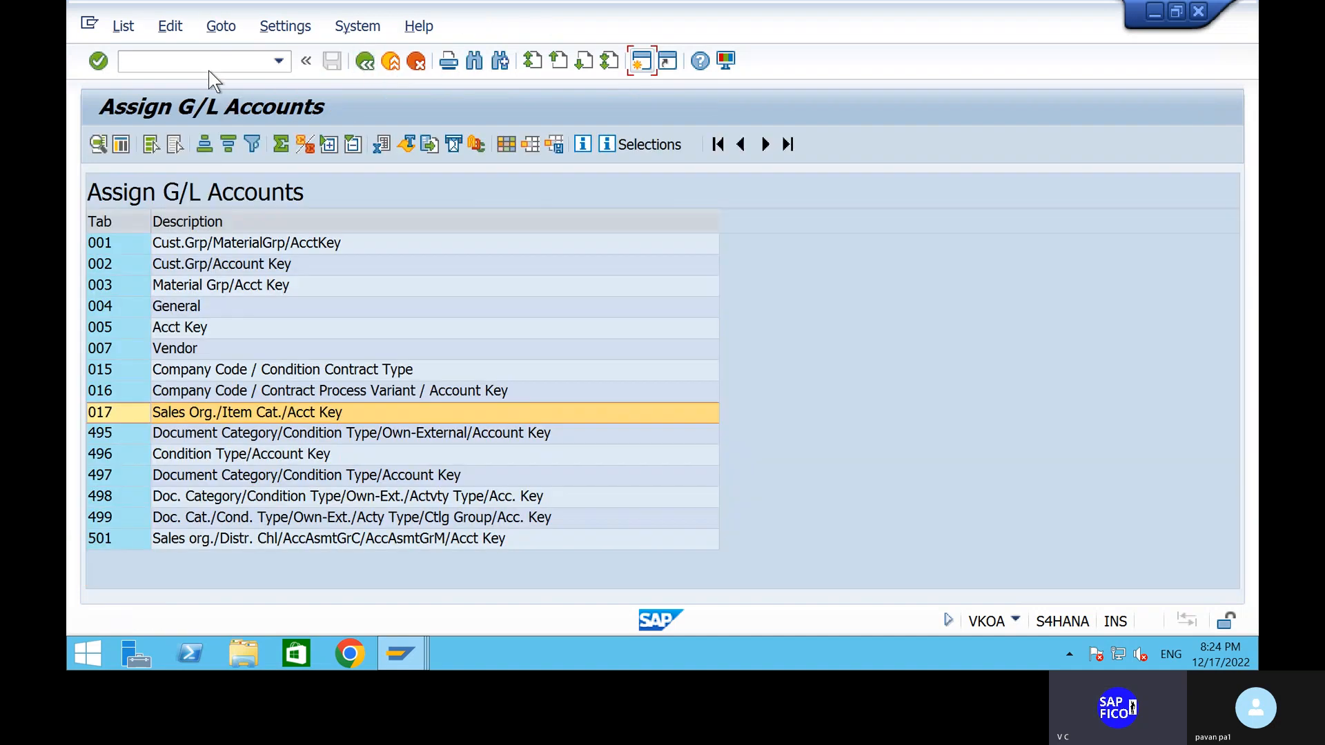
- Go to VF02 with /NVF02 and run the revenue accounts determination analysis for the proposed billing document
left_click(209, 70)
type("/NVF02")
key("Return")
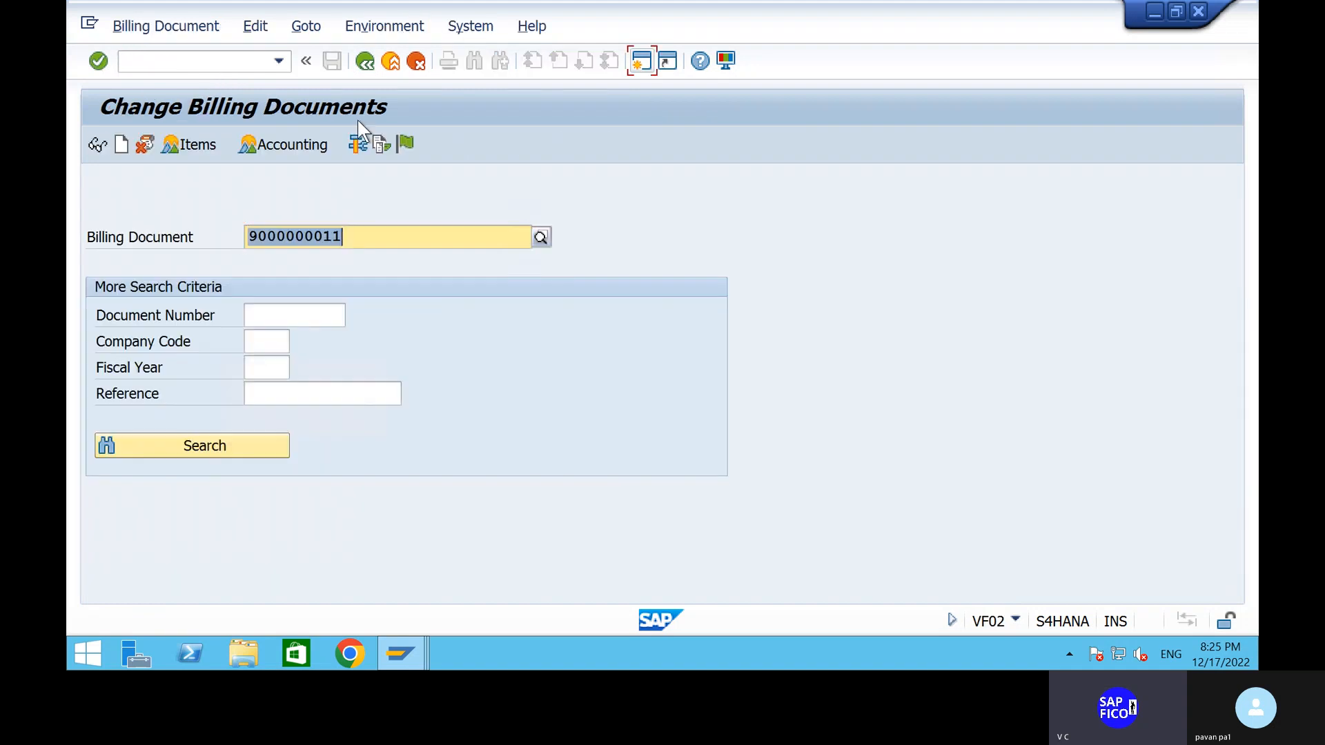
left_click(371, 28)
mouse_move(625, 105)
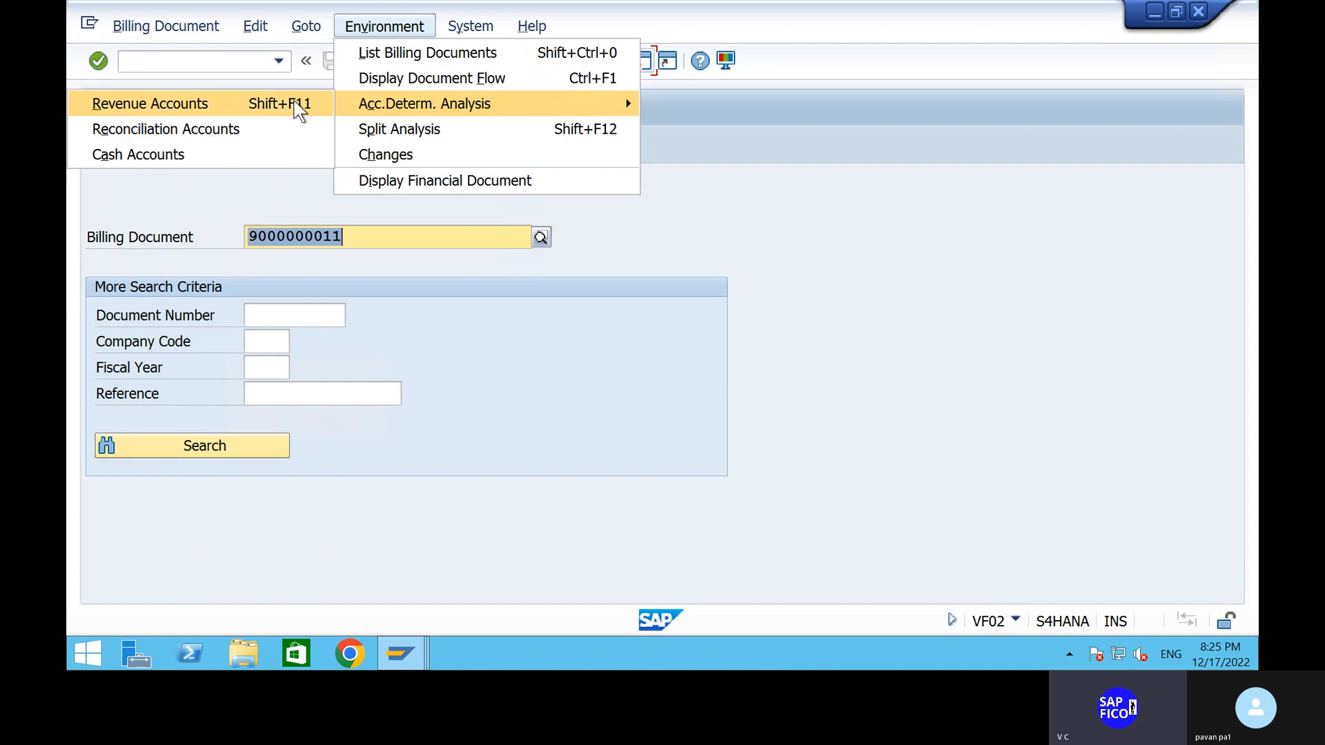
left_click(228, 104)
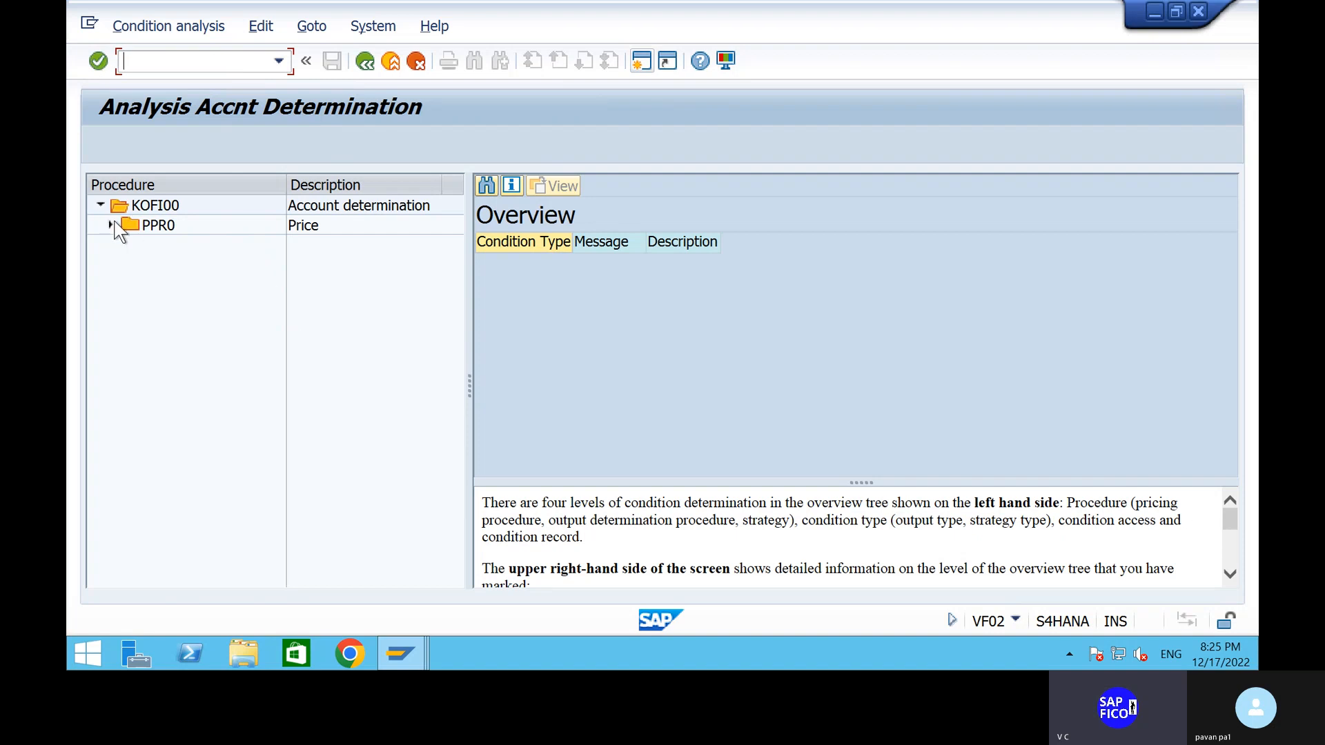
- Expand condition type PPR0 under procedure KOFI00, examine the access details of 005 (KOFI), and return to the start screen with /N
left_click(112, 226)
left_click(296, 245)
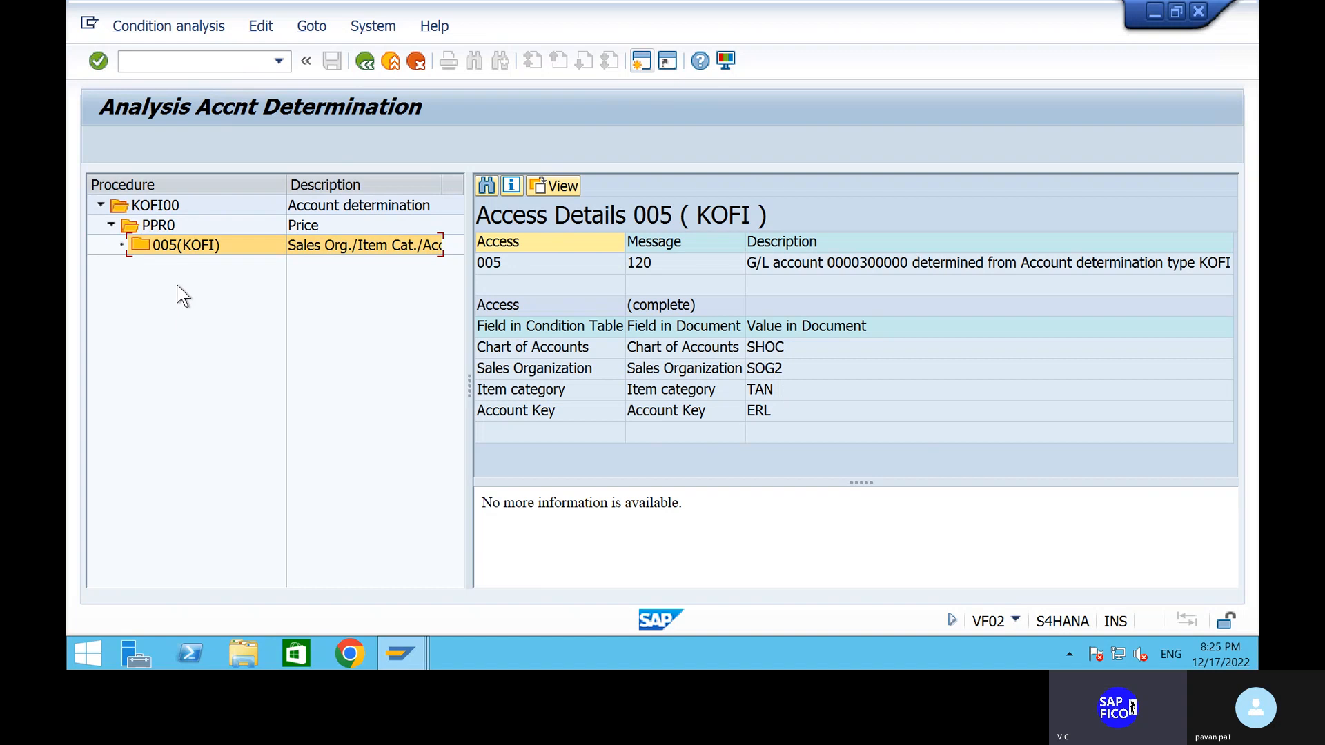
left_click(371, 65)
left_click(371, 67)
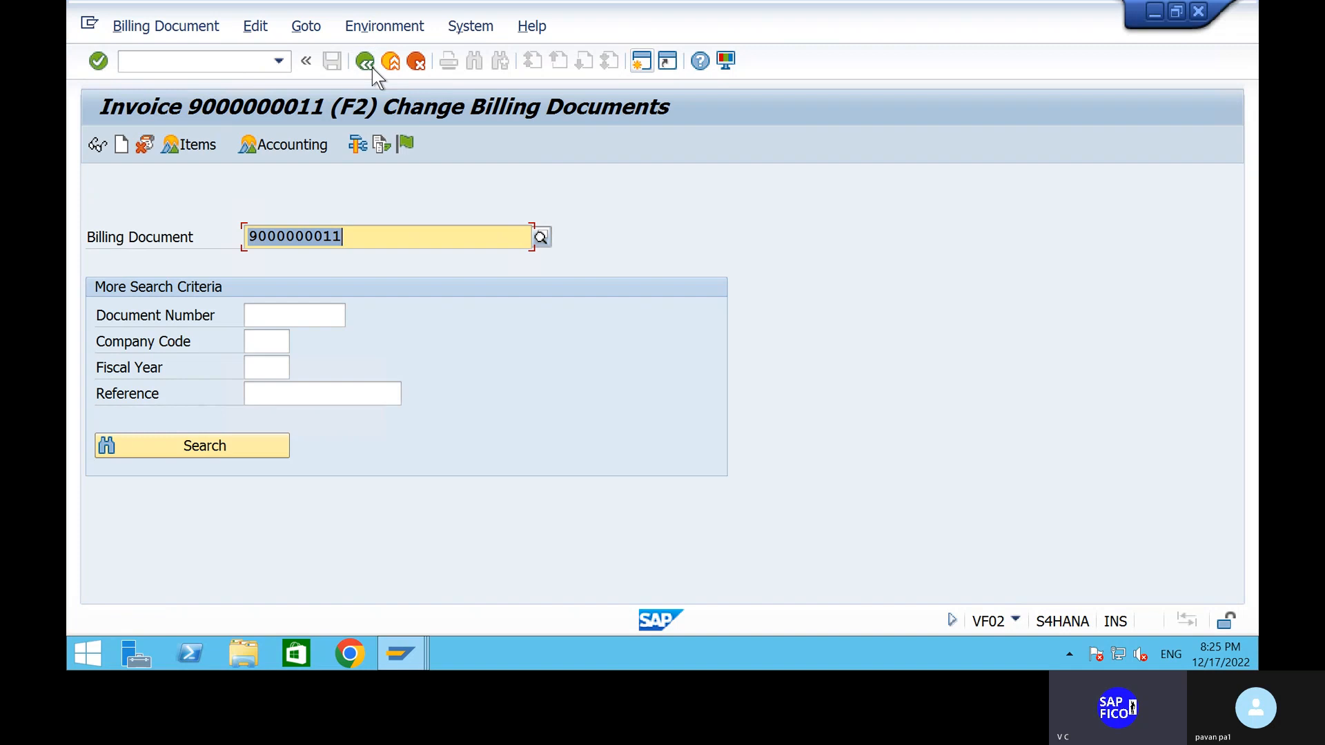
left_click(200, 64)
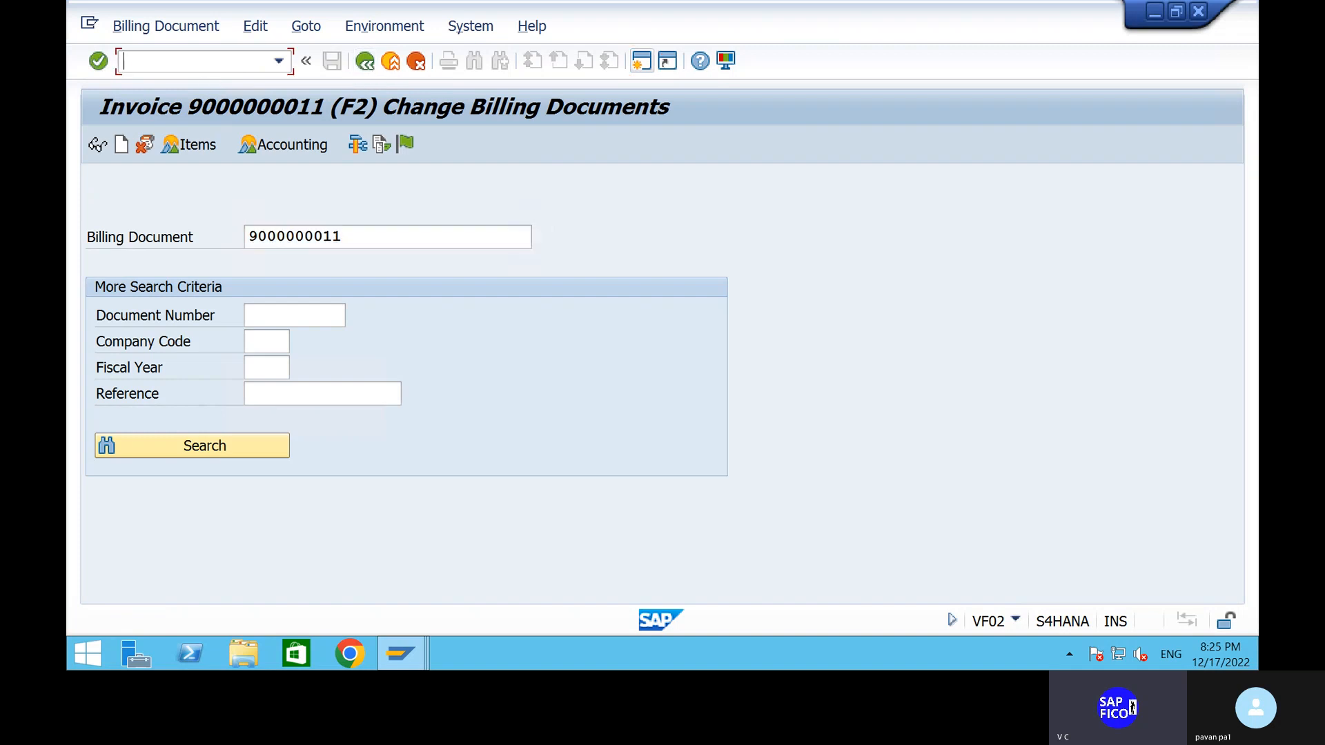
type("/N")
key("Return")
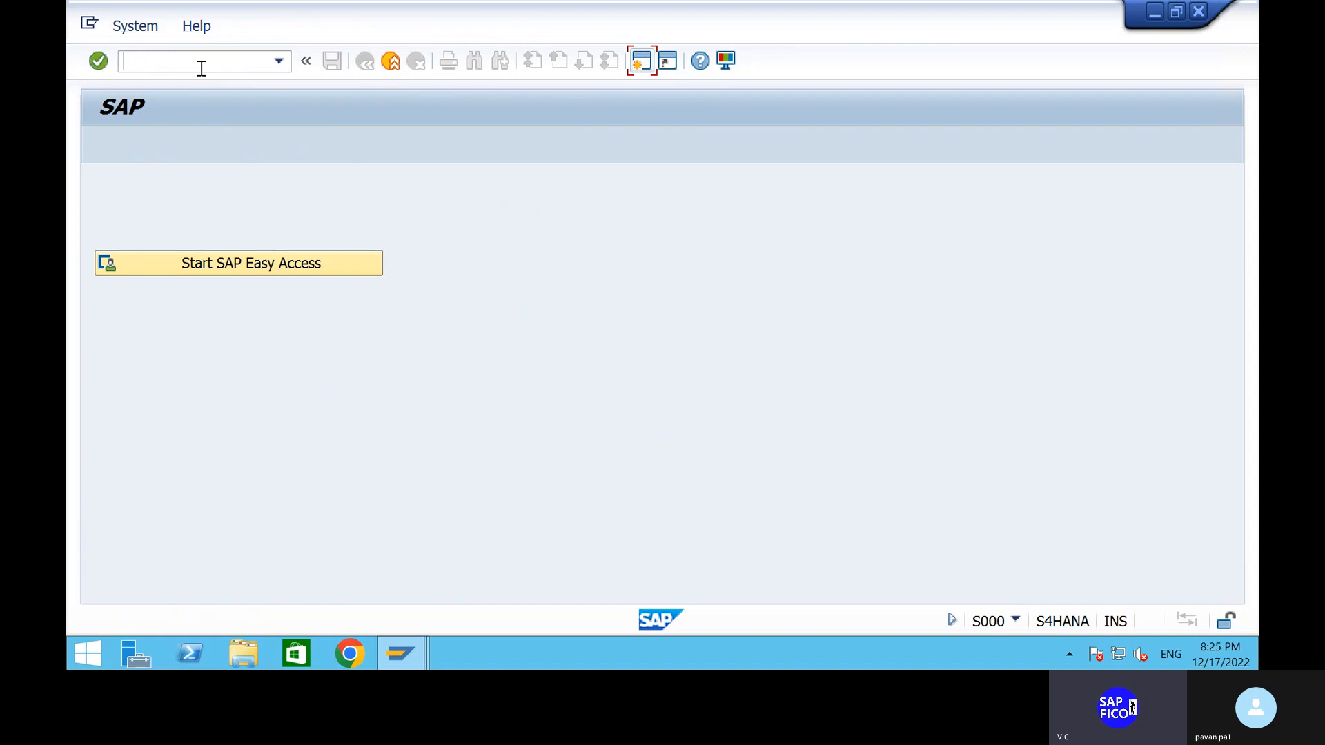
- Display the initial screen of the billing document change transaction VF02 and leave it with /N
type("VF02")
key("Return")
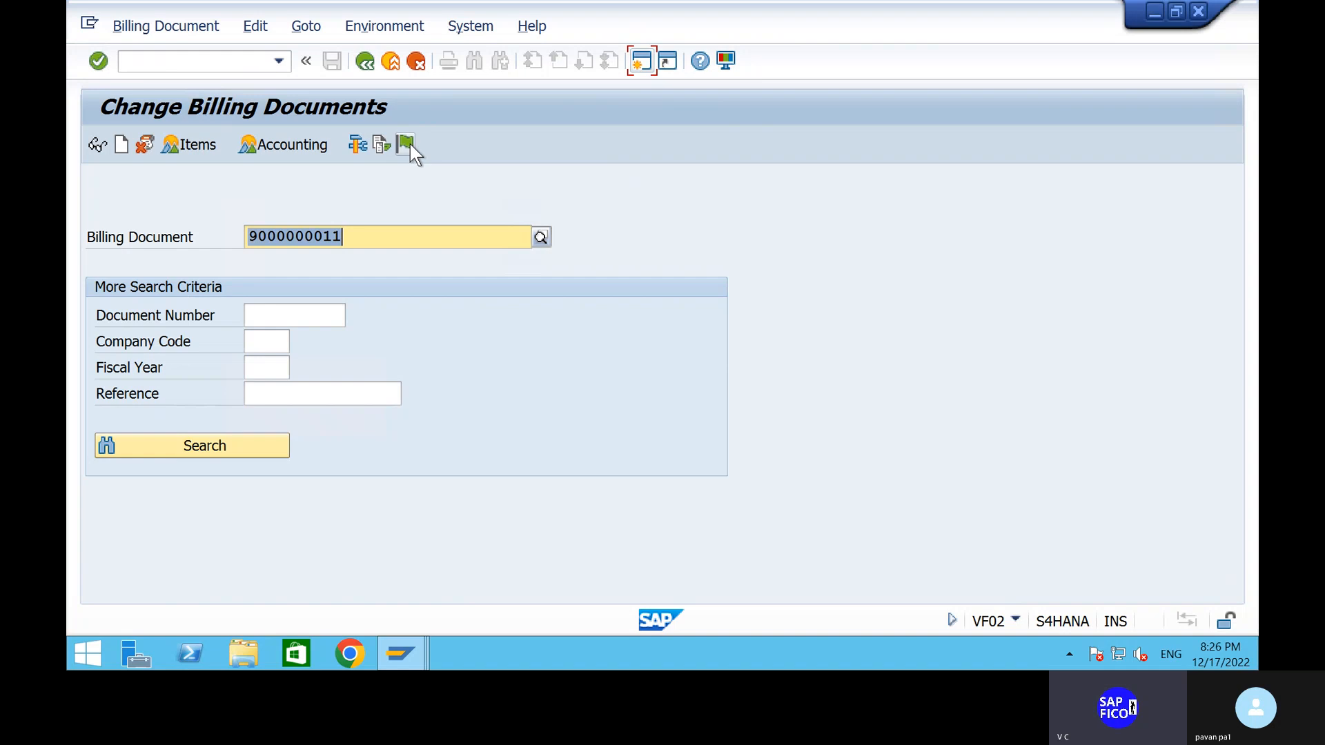
left_click(172, 56)
type("/N")
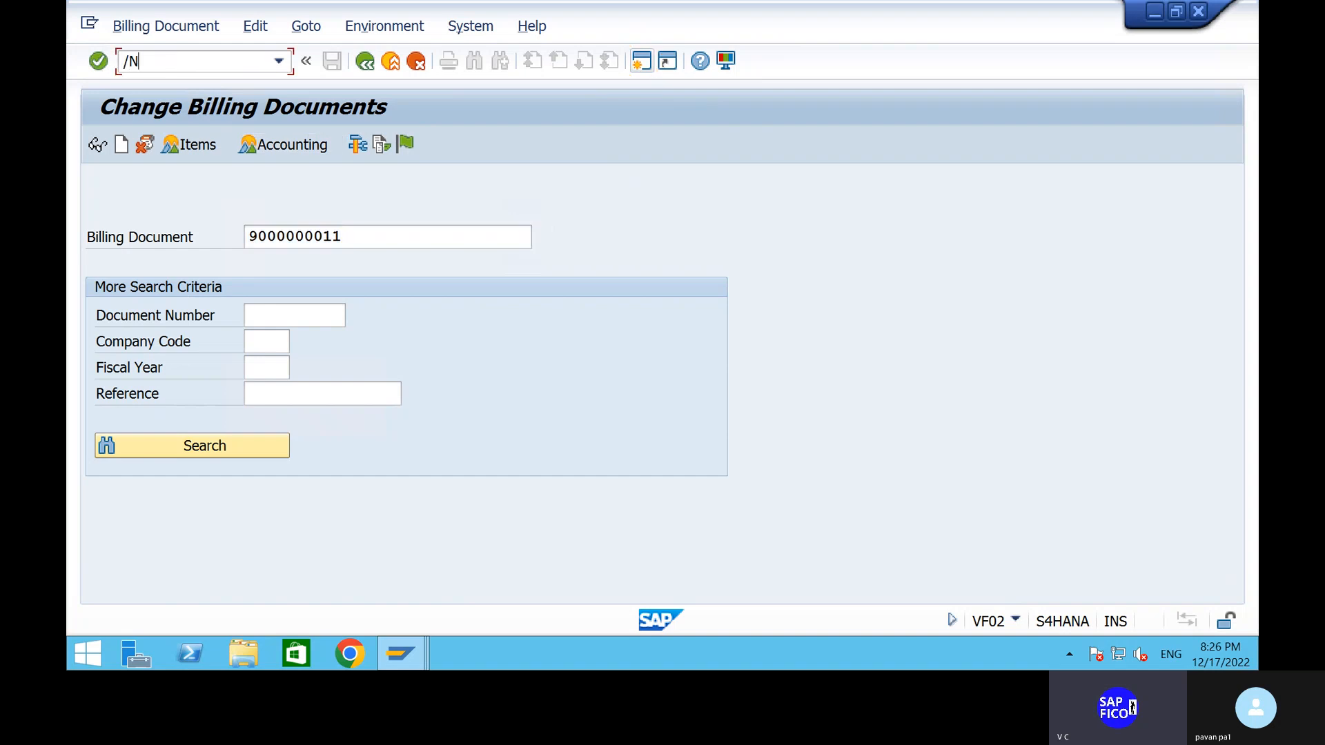
key("Return")
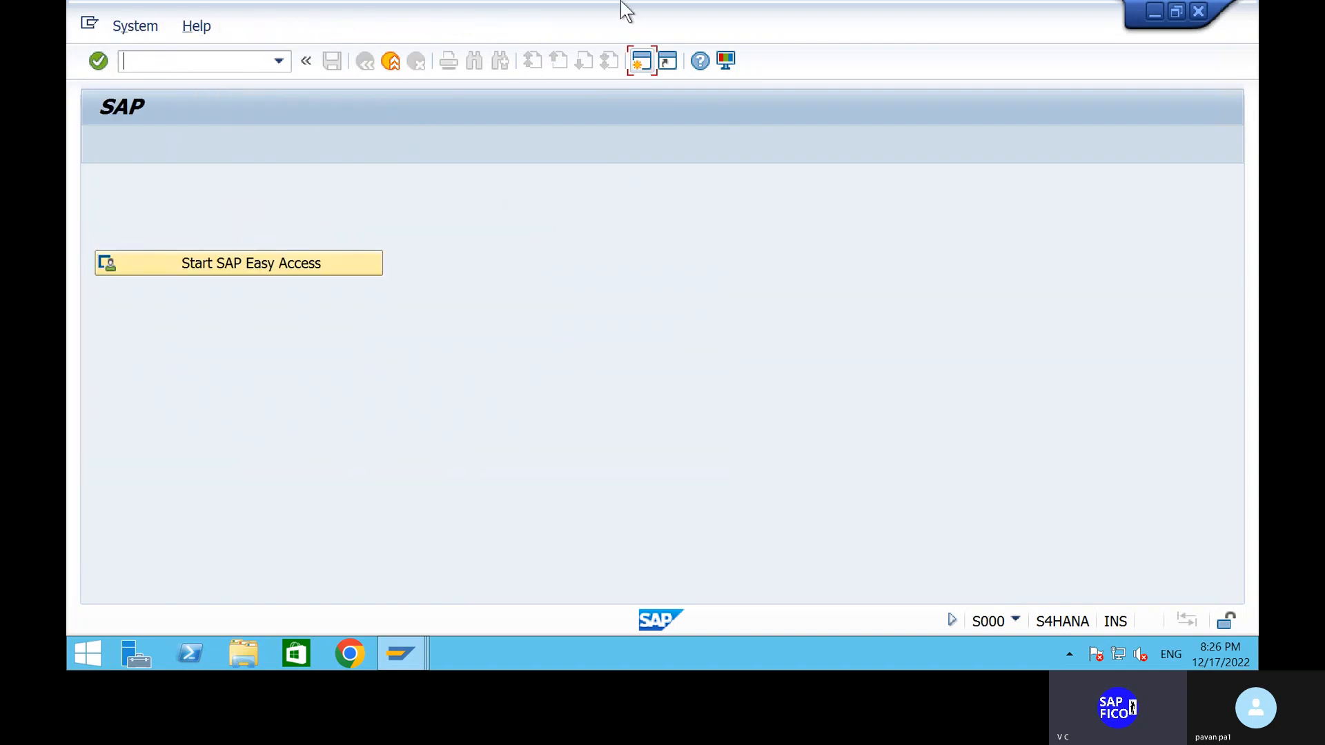